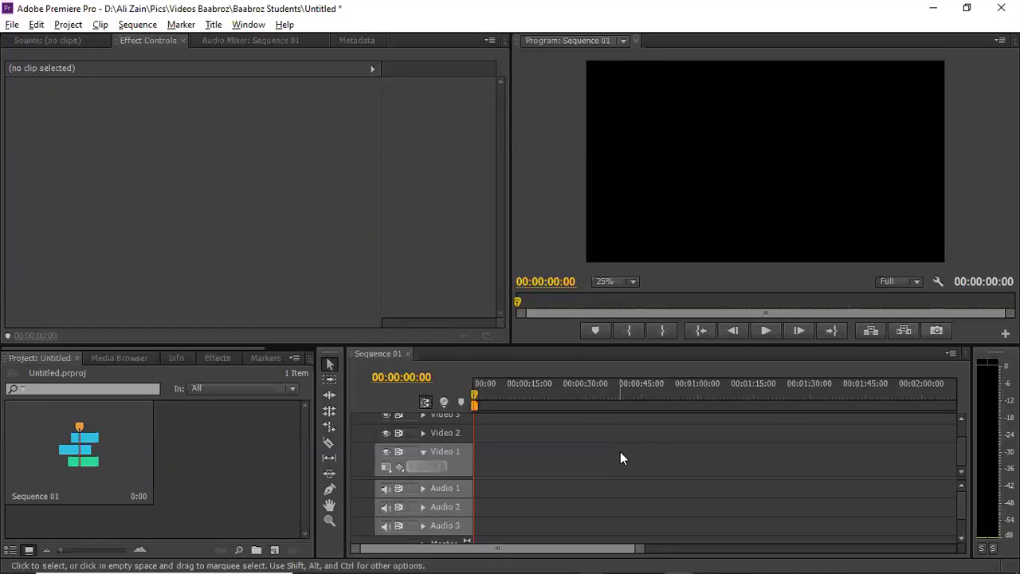
# Switch to File Explorer and open the Research folder inside Downloads.
pyautogui.moveTo(470, 562)
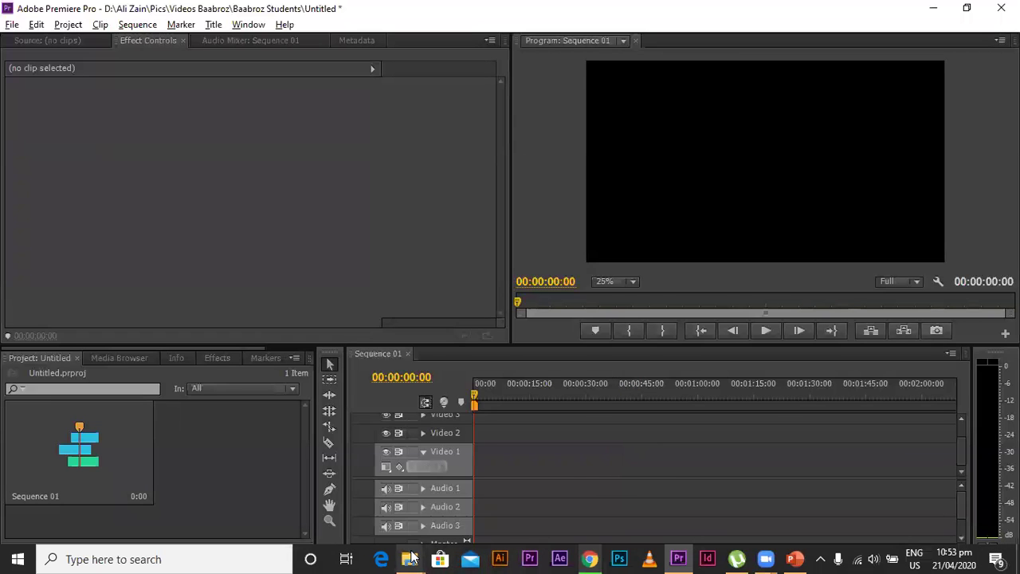
pyautogui.moveTo(411, 558)
pyautogui.click(344, 492)
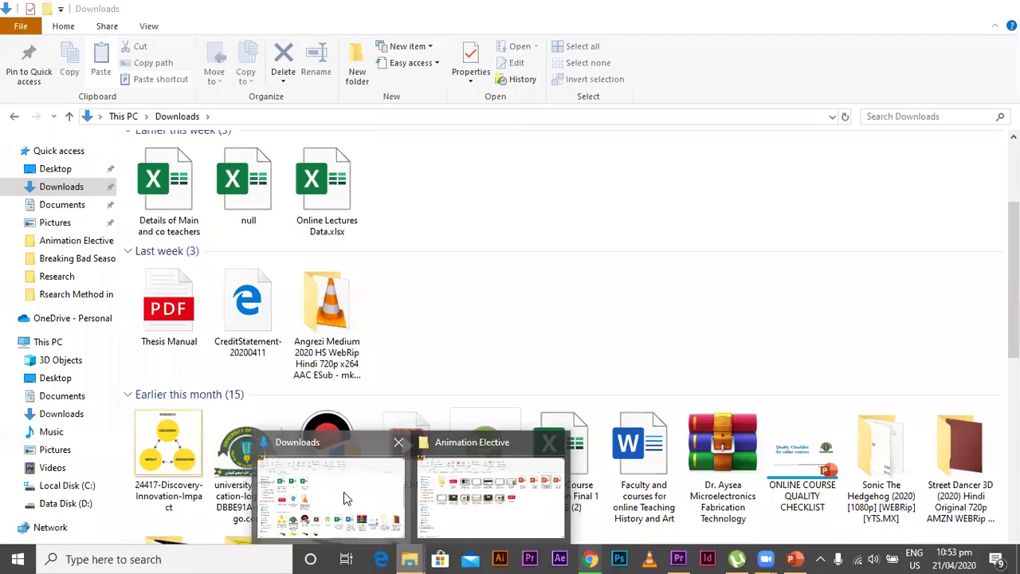
pyautogui.moveTo(1014, 255); pyautogui.dragTo(987, 130)
pyautogui.doubleClick(406, 195)
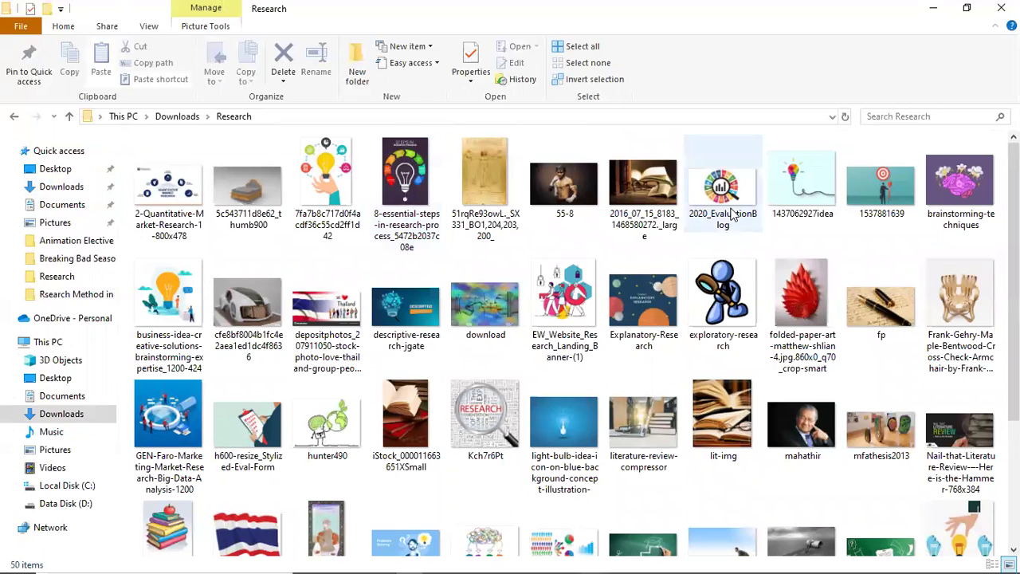
# Add the Problem Solution Essay Topics image from the Research folder to the start of the Video 1 track in Premiere Pro.
pyautogui.scroll(-3, 564, 343)
pyautogui.scroll(-1, 564, 342)
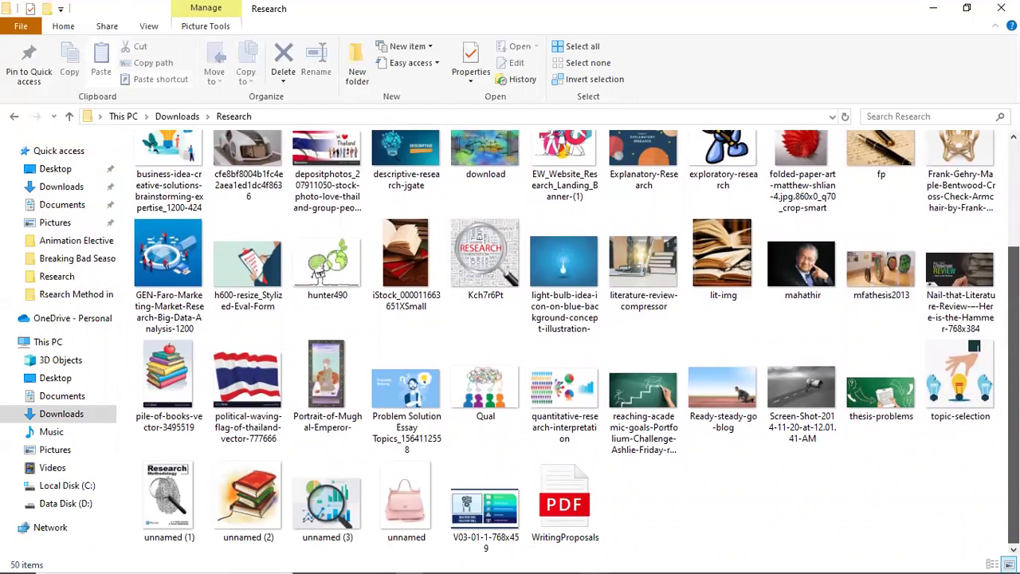
pyautogui.click(389, 391)
pyautogui.moveTo(388, 391); pyautogui.dragTo(479, 459)
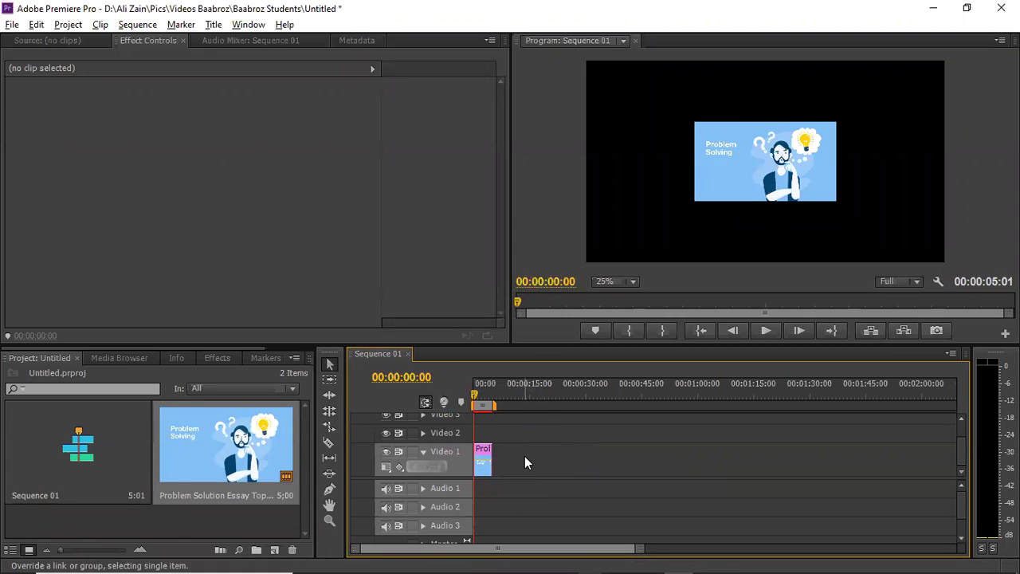
# Add the light-bulb-idea-icon image from the Research folder to Video 1, directly after the Problem Solution clip.
pyautogui.hotkey('alt', 'Tab')
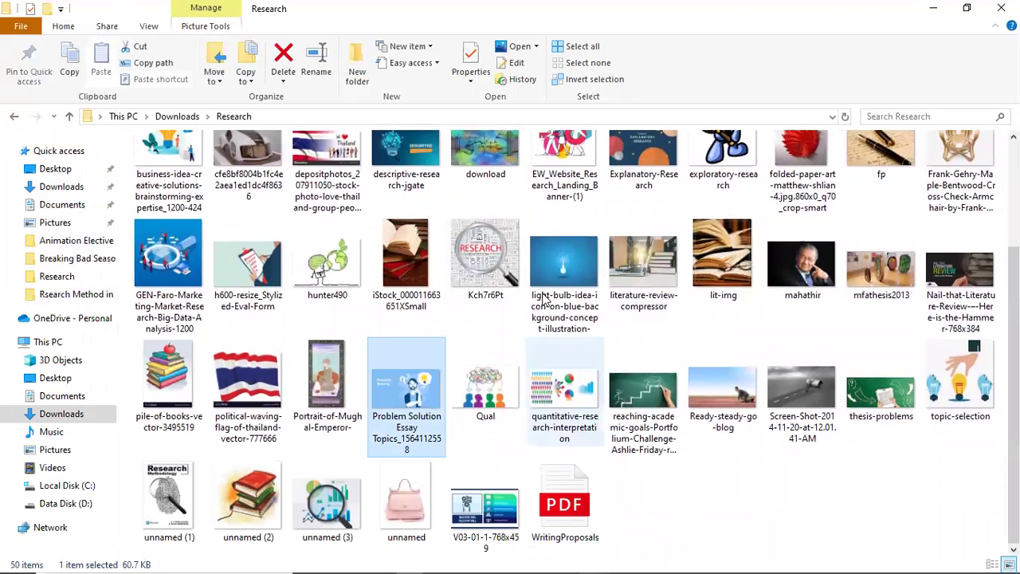
pyautogui.click(569, 260)
pyautogui.moveTo(570, 259); pyautogui.dragTo(501, 463)
# Add the descriptive-research-jgate image from the Research folder to Video 1 and space the clips apart with gaps between them.
pyautogui.hotkey('alt', 'Tab')
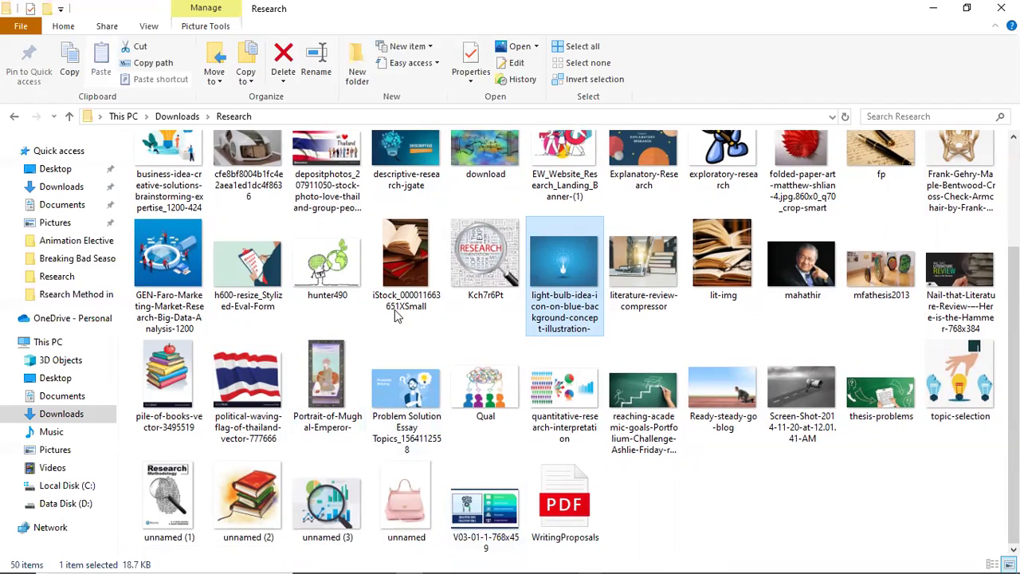
pyautogui.moveTo(1013, 395); pyautogui.dragTo(1014, 327)
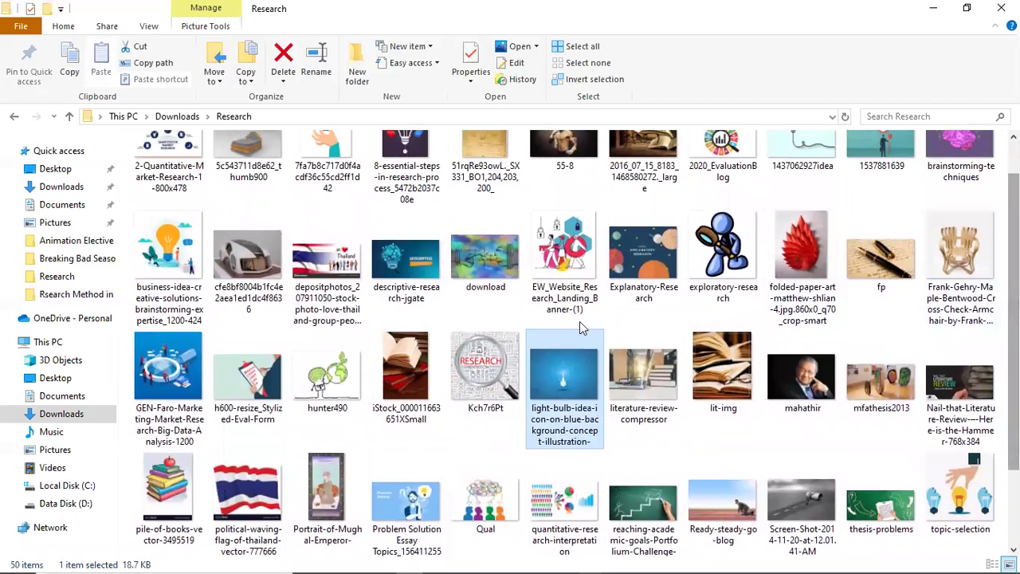
pyautogui.moveTo(406, 263); pyautogui.dragTo(526, 461)
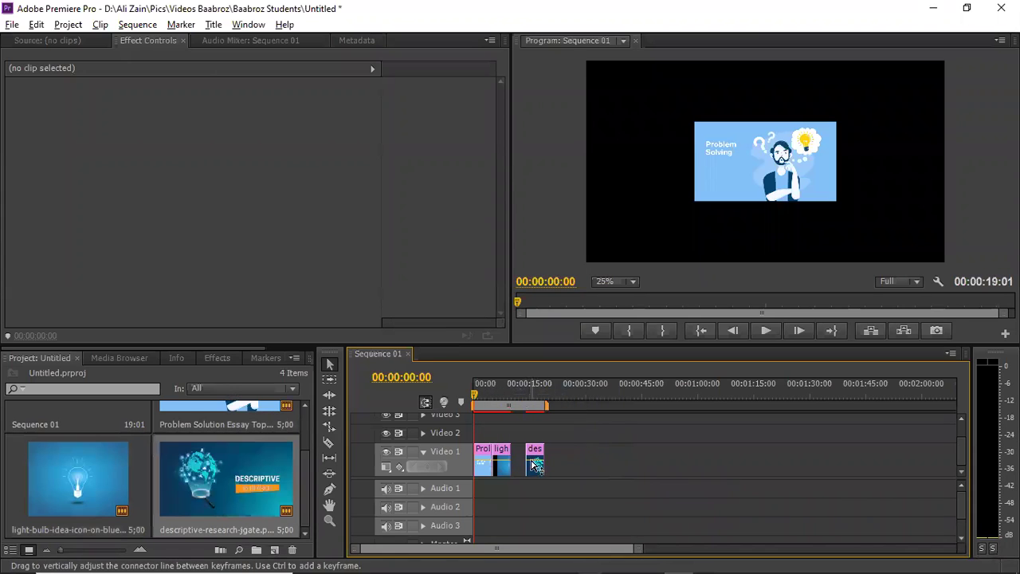
pyautogui.click(535, 461)
pyautogui.moveTo(536, 456)
pyautogui.mouseDown()
pyautogui.moveTo(552, 451)
pyautogui.moveTo(505, 456)
pyautogui.moveTo(518, 456)
pyautogui.mouseUp()
# Add the download image from the Research folder to Video 1, leaving a gap after the descriptive-research-jgate clip.
pyautogui.moveTo(597, 558)
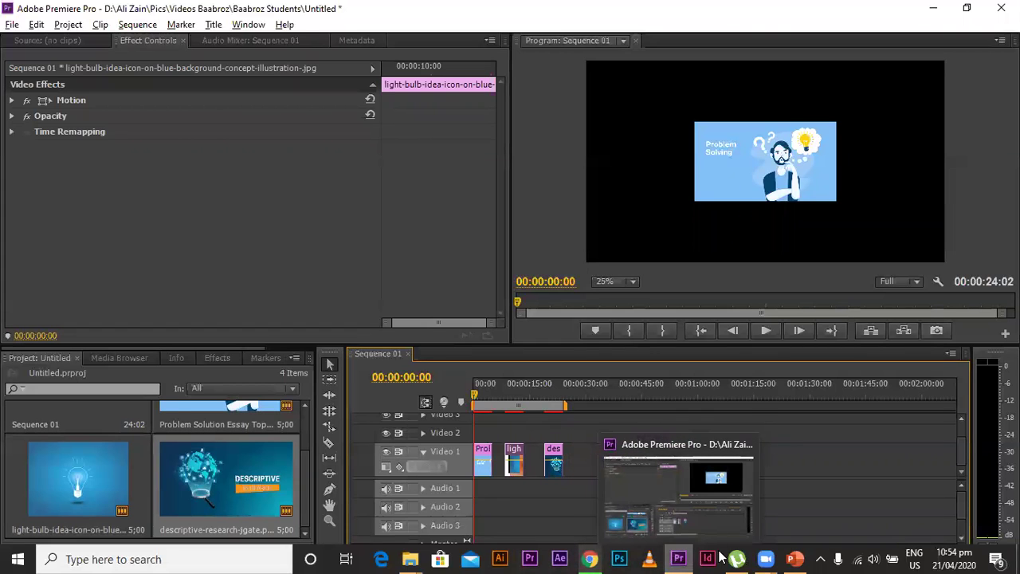
pyautogui.click(591, 558)
pyautogui.click(591, 558)
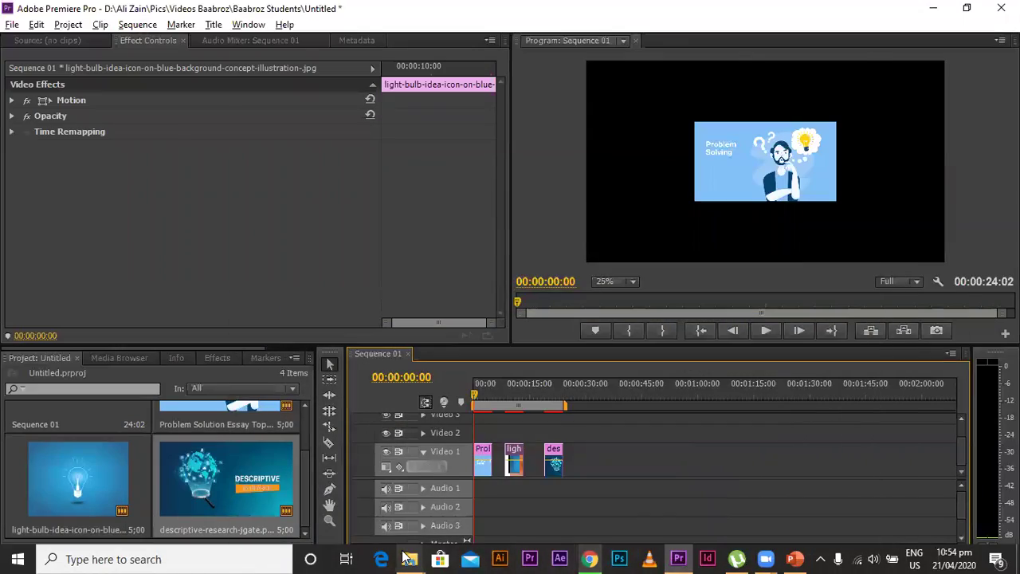
pyautogui.moveTo(408, 557)
pyautogui.moveTo(473, 511)
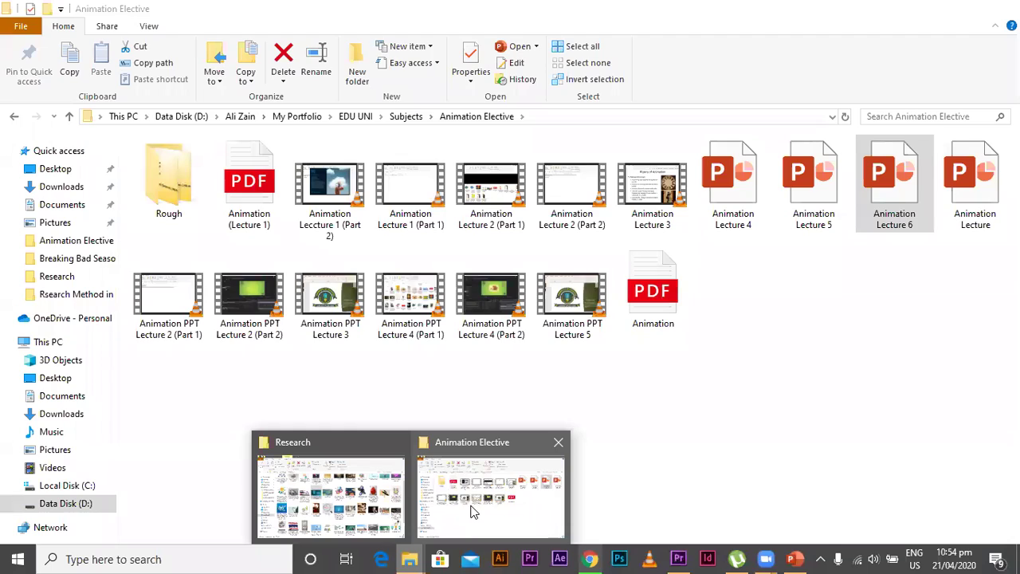
pyautogui.click(331, 494)
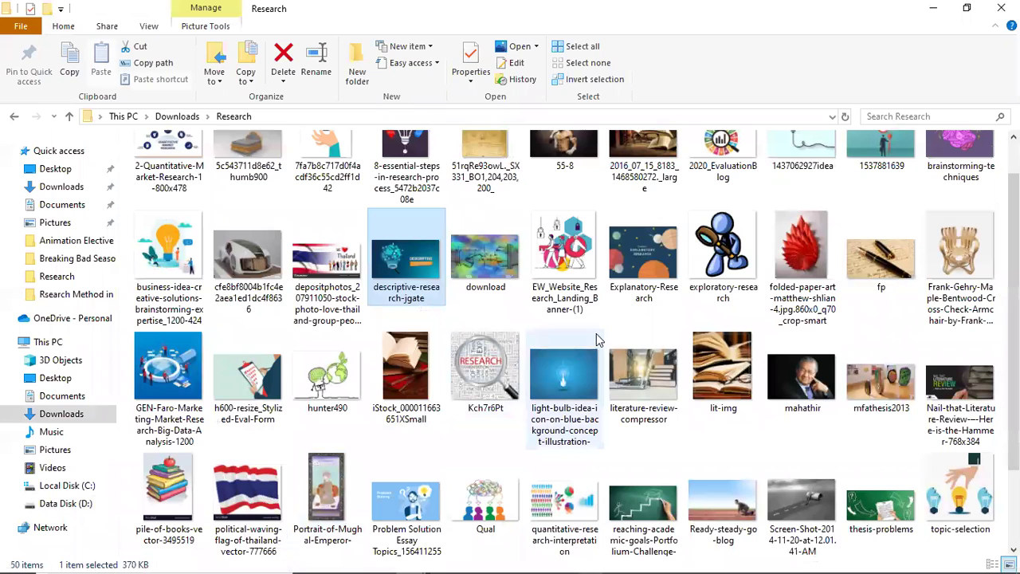
pyautogui.click(486, 255)
pyautogui.moveTo(787, 555)
pyautogui.moveTo(788, 555); pyautogui.dragTo(586, 454)
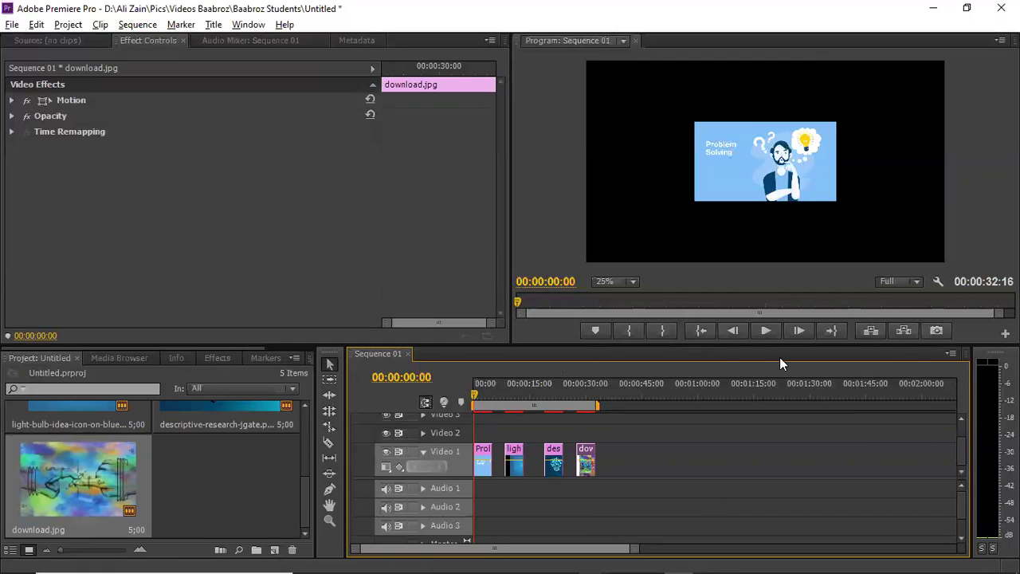
# Play the sequence past the first clip, stop, and move the playhead to that clip's end at 00:00:05:01.
pyautogui.click(766, 332)
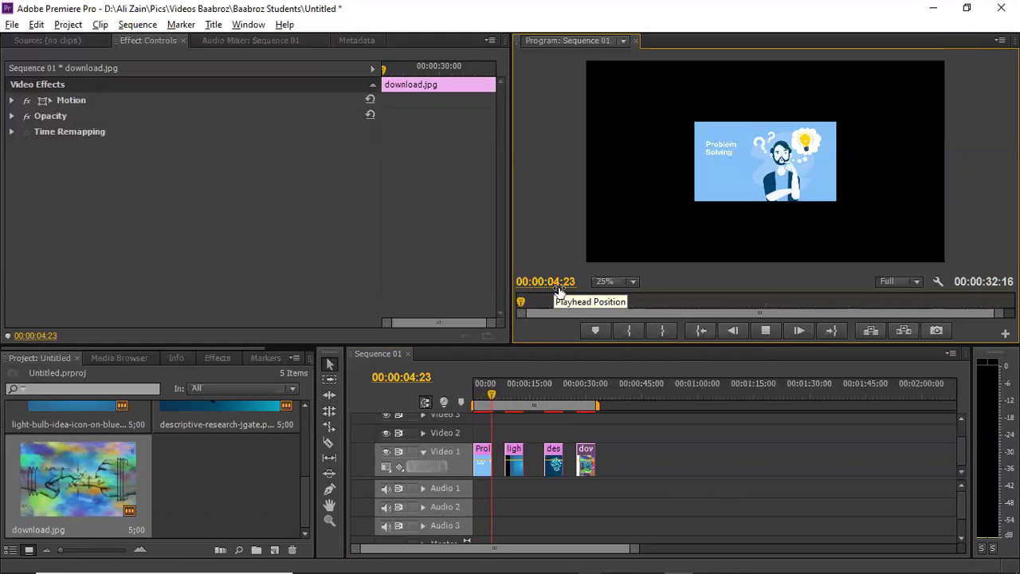
pyautogui.click(766, 330)
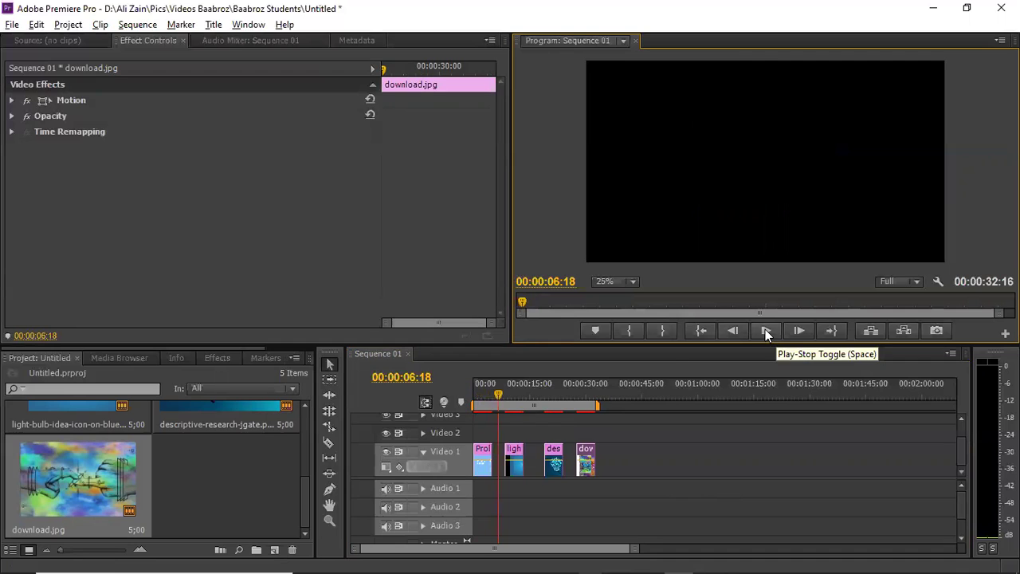
pyautogui.rightClick(496, 395)
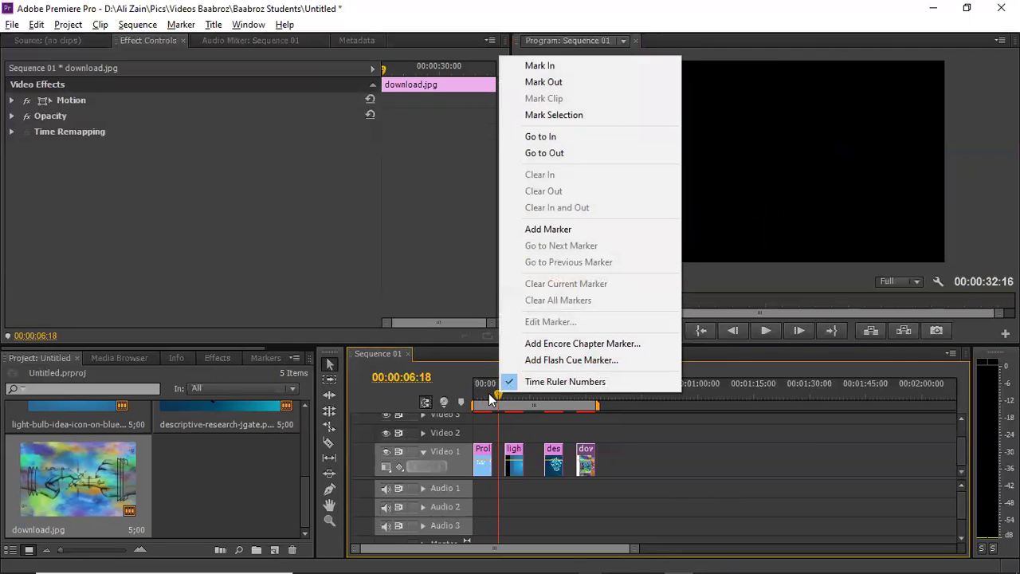
pyautogui.moveTo(478, 399); pyautogui.dragTo(496, 399)
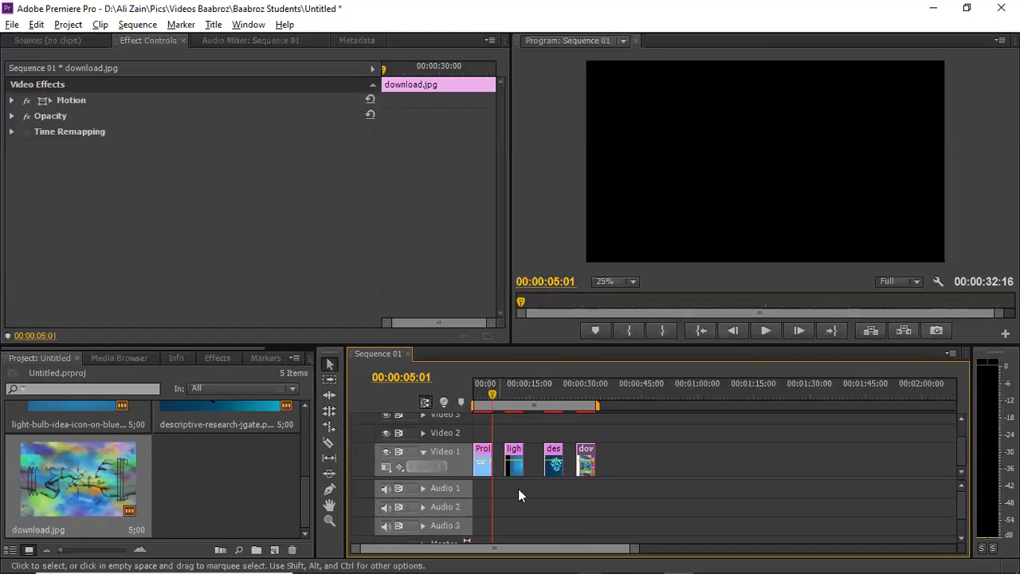
# Shorten the duration of the Problem Solution Essay Topics clip to about 4 seconds.
pyautogui.moveTo(629, 550); pyautogui.dragTo(601, 556)
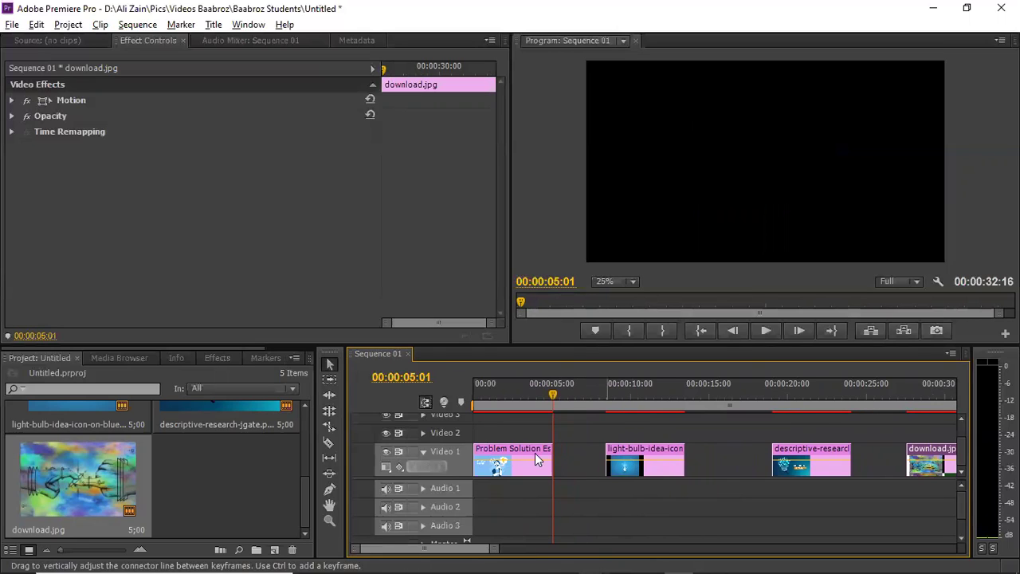
pyautogui.click(510, 454)
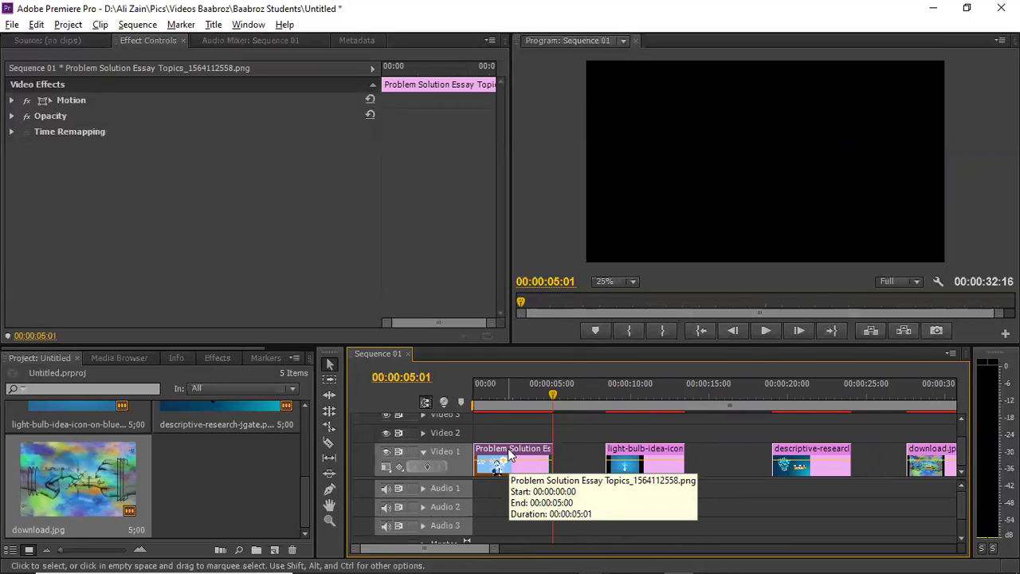
pyautogui.rightClick(510, 455)
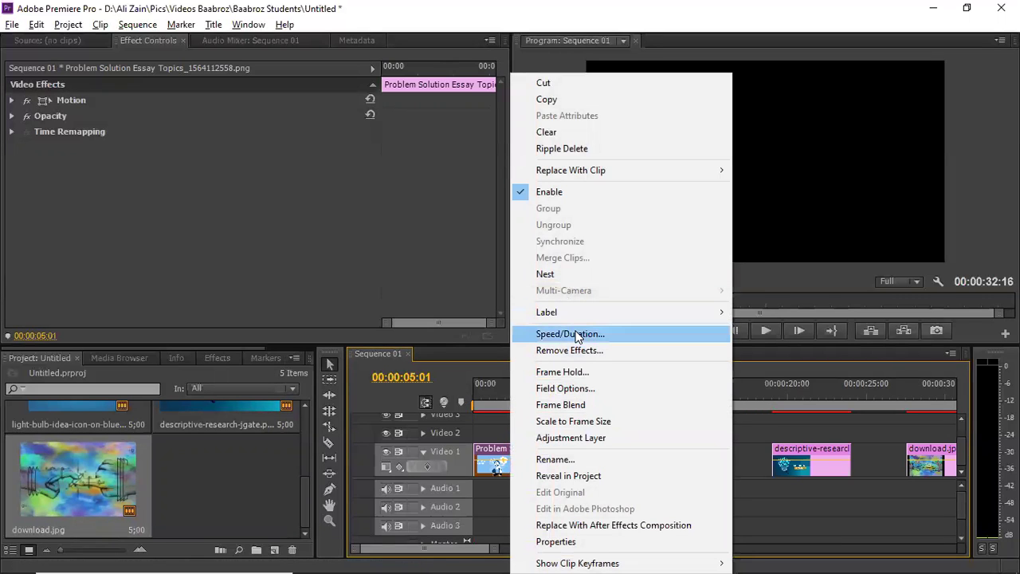
pyautogui.click(577, 335)
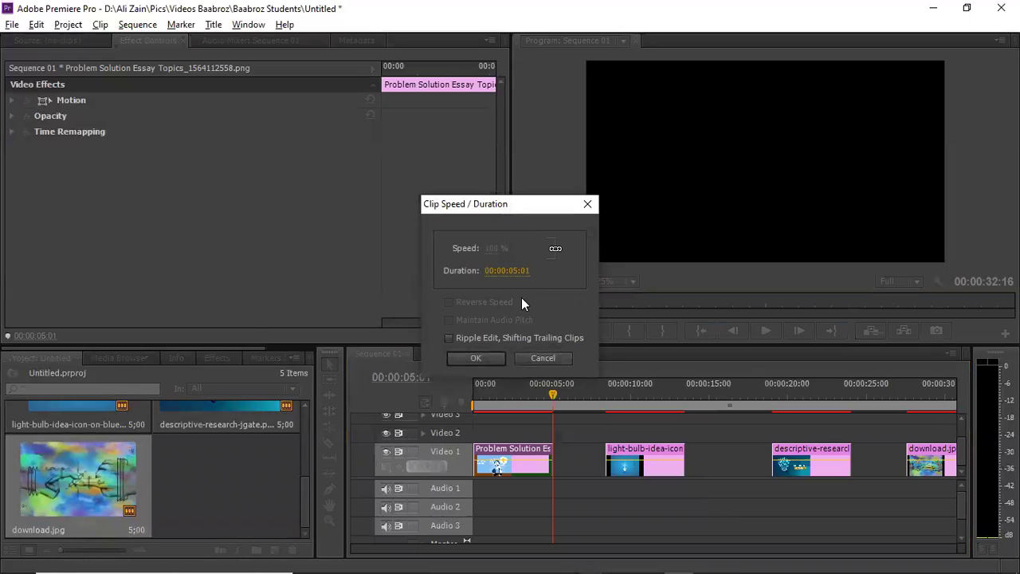
pyautogui.click(516, 274)
pyautogui.click(517, 273)
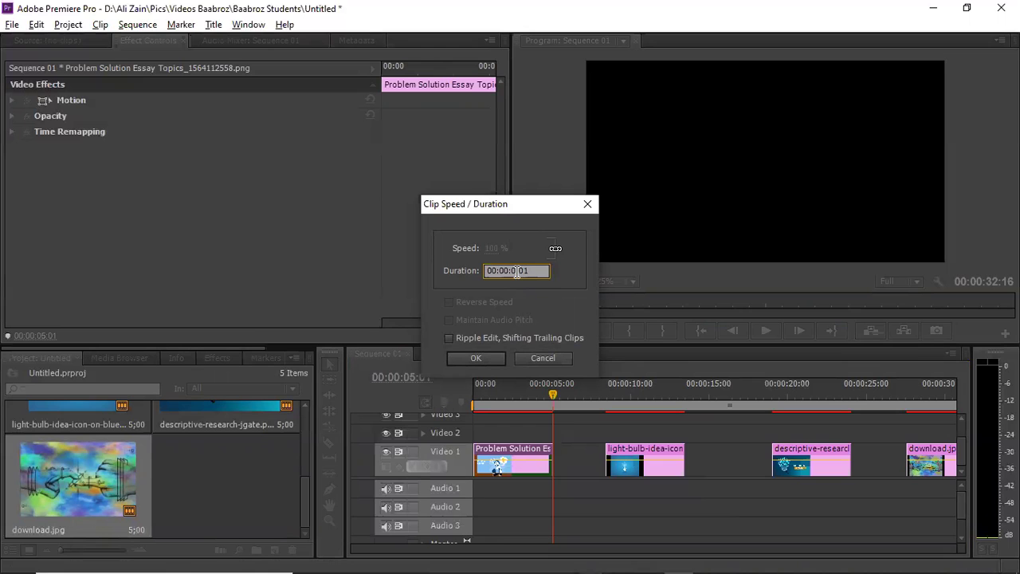
pyautogui.press('Return')
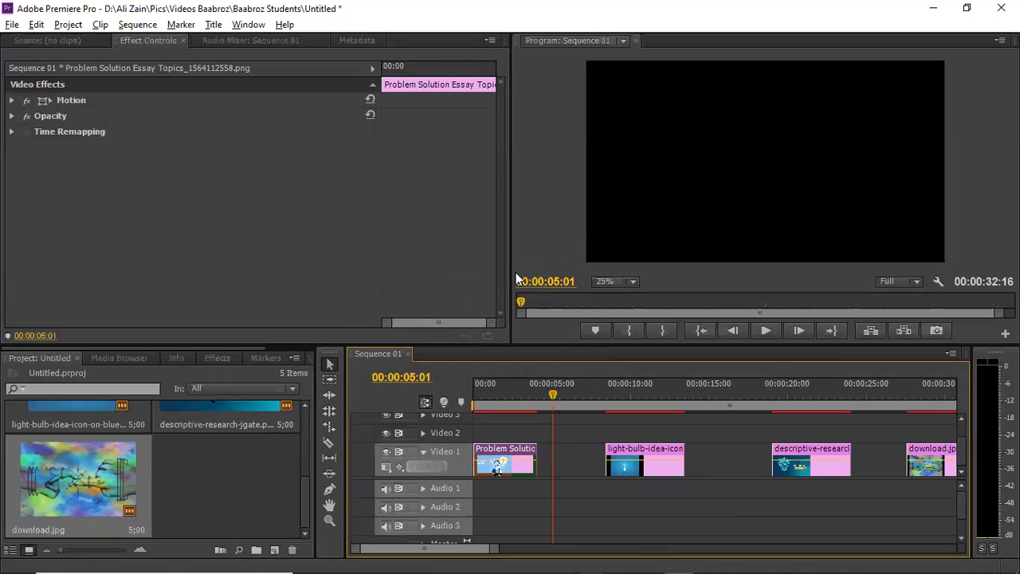
# Set the duration of the light-bulb-idea-icon clip to 00:00:04:01.
pyautogui.click(637, 455)
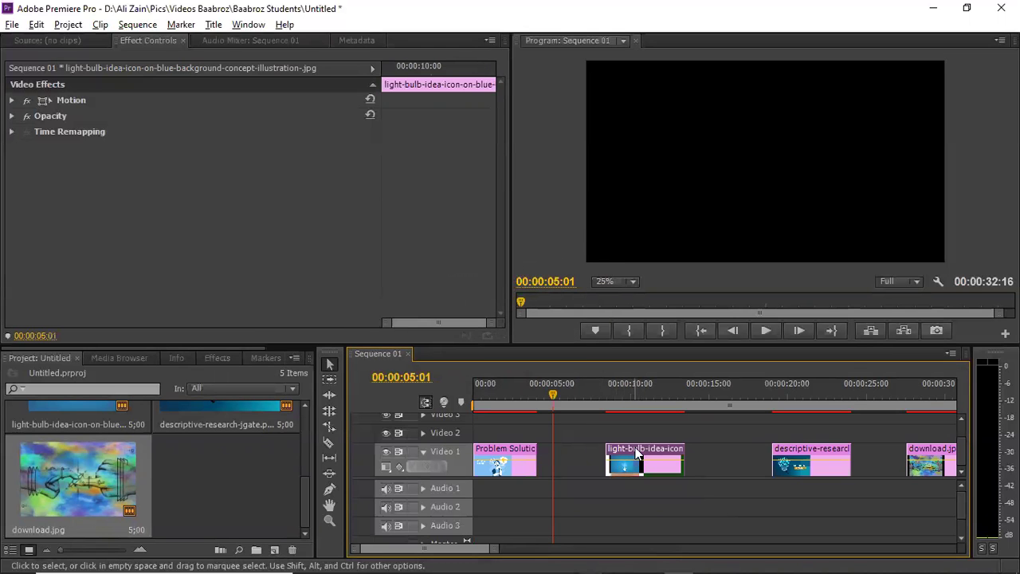
pyautogui.rightClick(637, 455)
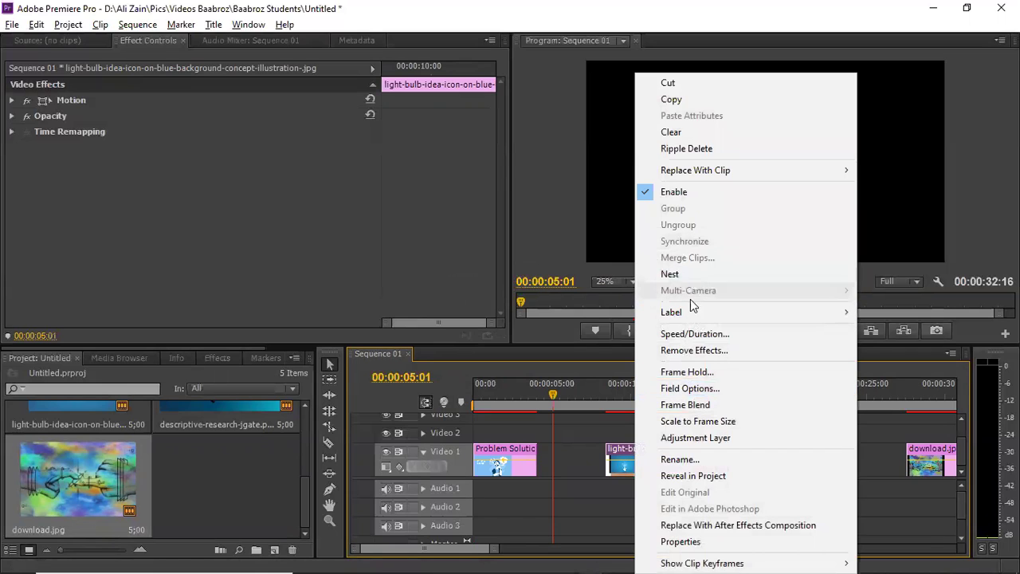
pyautogui.click(694, 335)
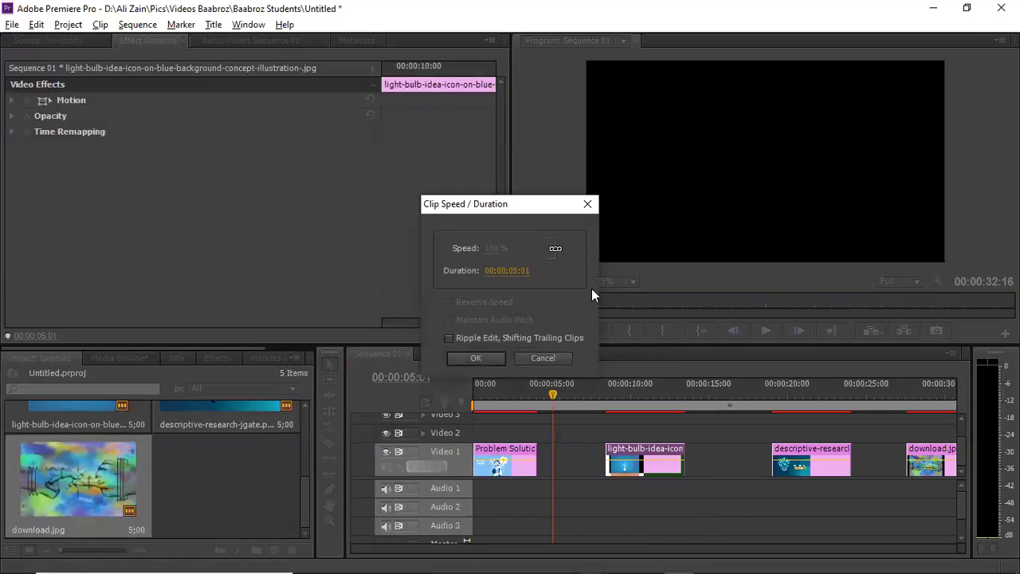
pyautogui.click(515, 271)
pyautogui.press('Right')
pyautogui.press('Left')
pyautogui.press('Left')
pyautogui.press('Left')
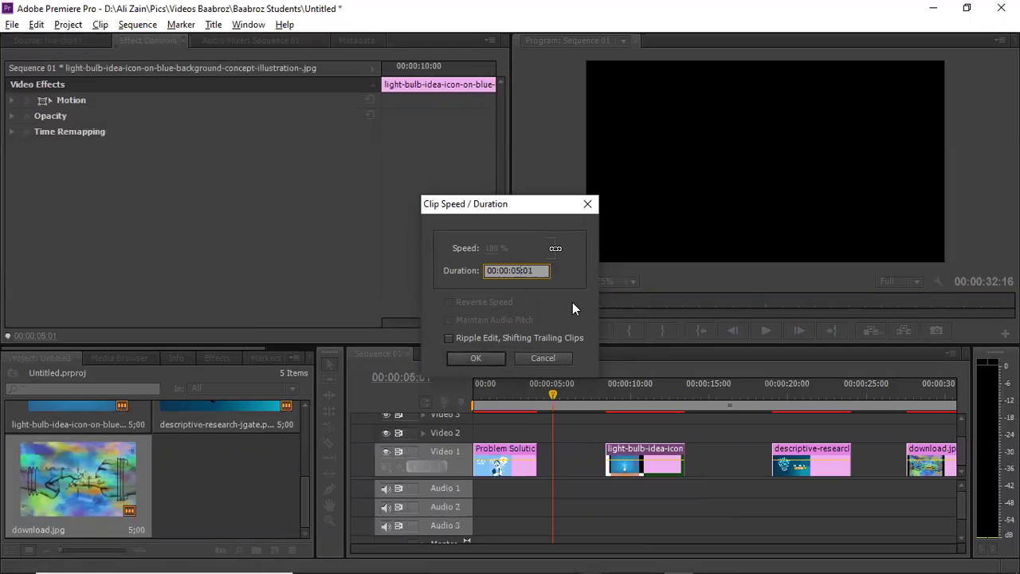
pyautogui.press('BackSpace')
pyautogui.write('4')
pyautogui.press('Return')
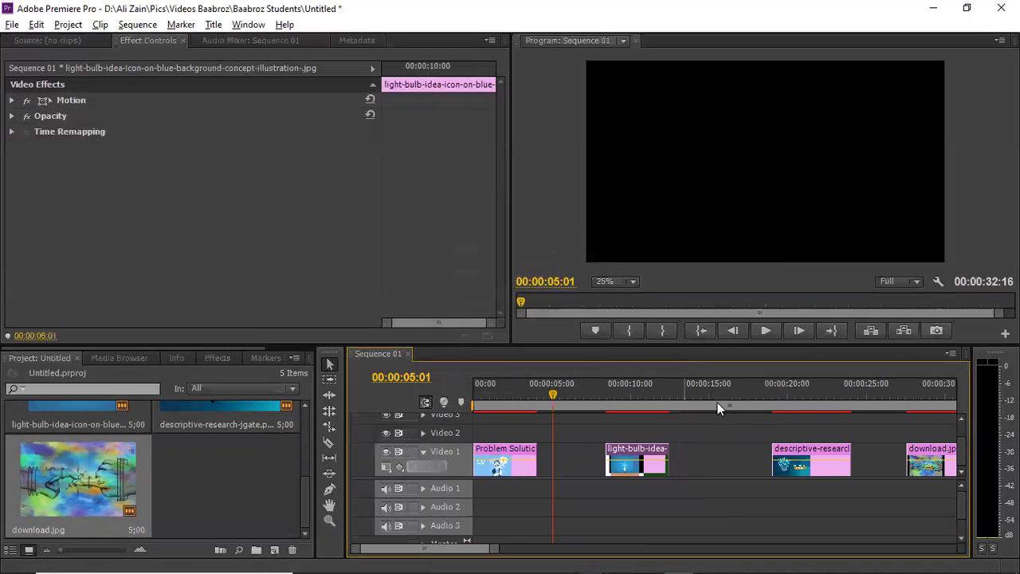
# Set the duration of the descriptive-research-jgate clip to 00:00:04:00.
pyautogui.rightClick(824, 449)
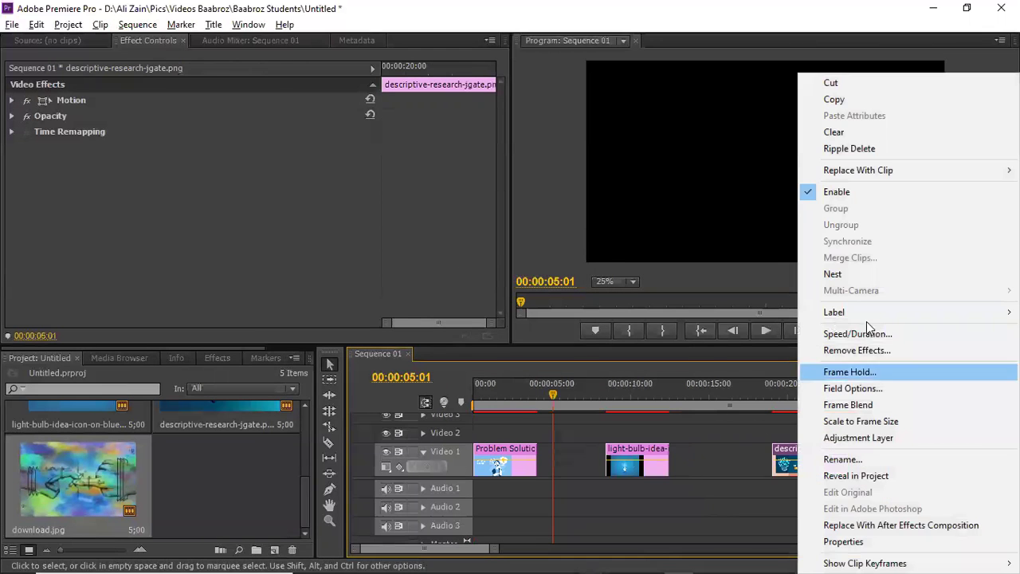
pyautogui.click(846, 333)
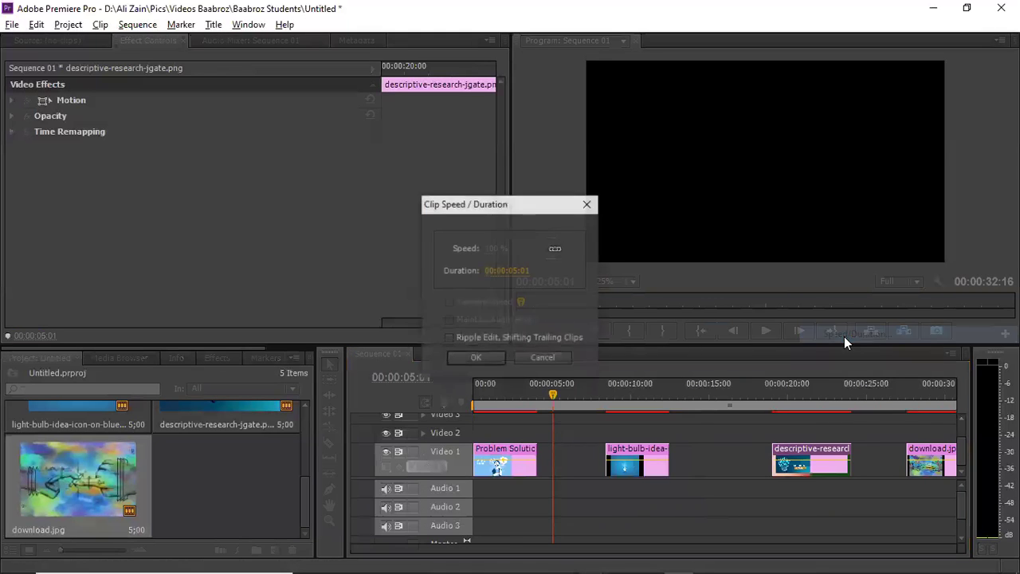
pyautogui.click(512, 271)
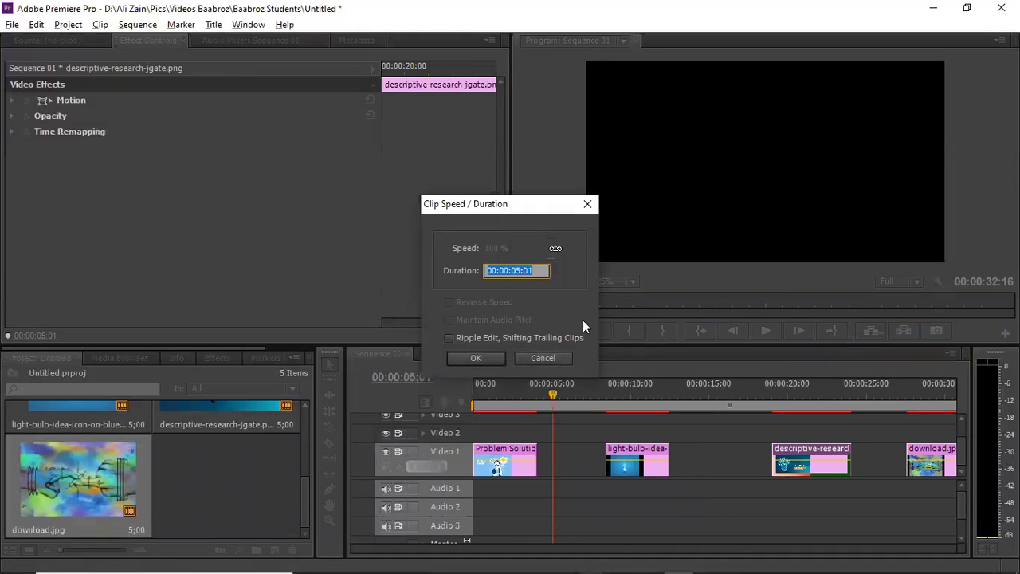
pyautogui.write('400')
pyautogui.press('Return')
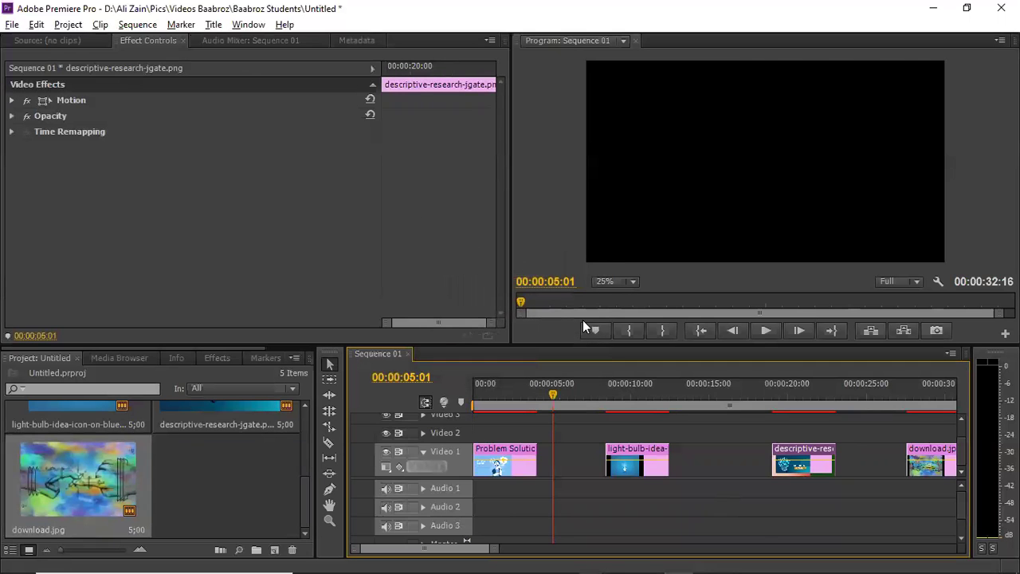
# Set the duration of the download.jpg clip on Video 1 to 00:00:04:01.
pyautogui.click(928, 456)
pyautogui.rightClick(928, 456)
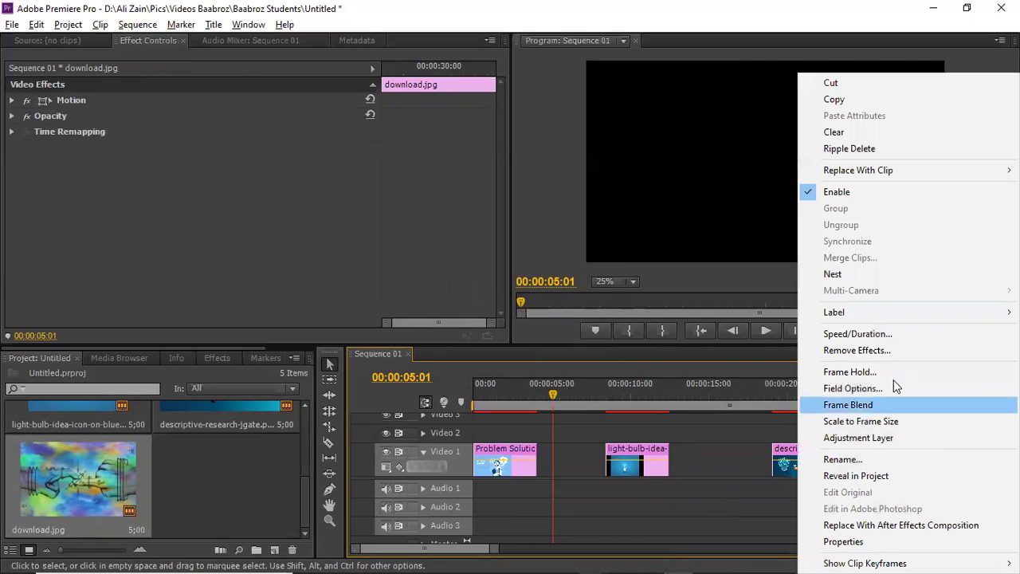
pyautogui.click(850, 335)
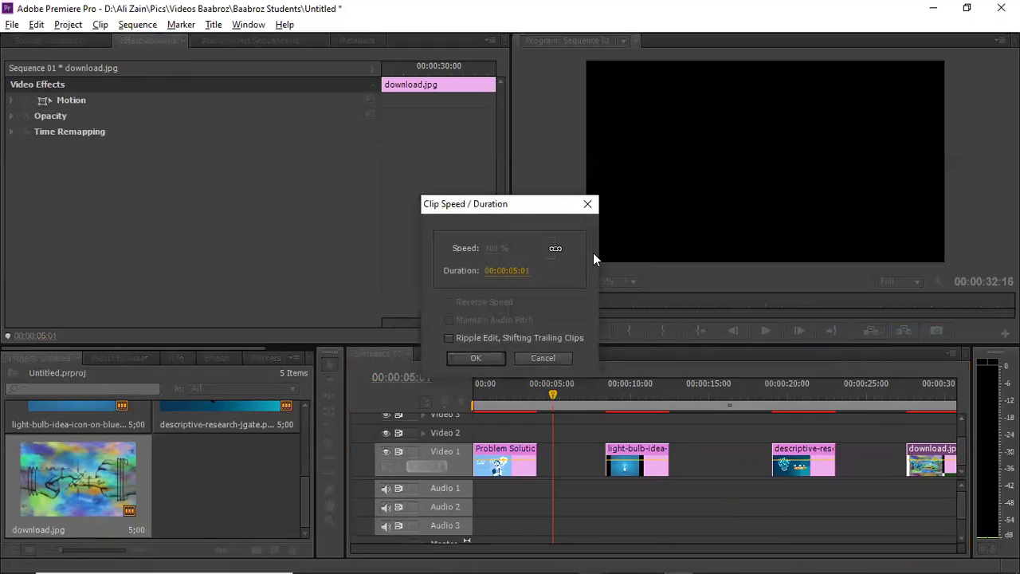
pyautogui.click(521, 271)
pyautogui.click(520, 271)
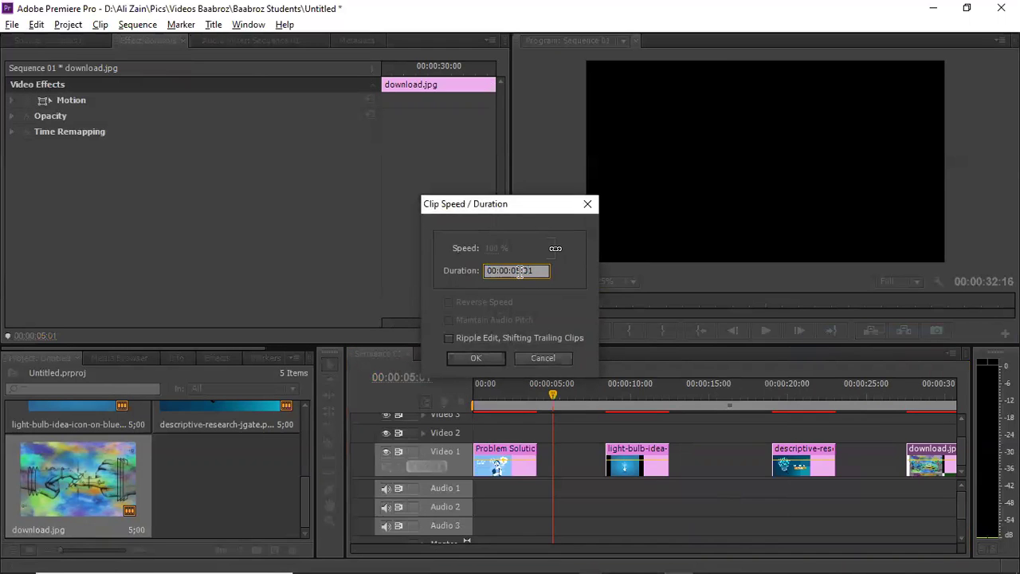
pyautogui.press('Return')
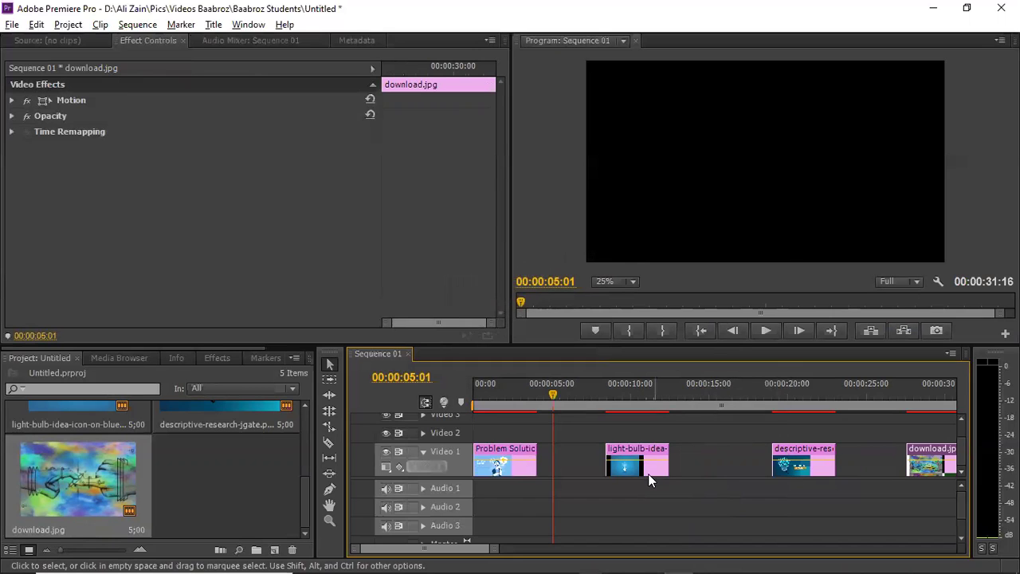
# Close the gaps on Video 1 by moving the light-bulb, descriptive-research and download.jpg clips end to end behind the first clip.
pyautogui.moveTo(608, 454); pyautogui.dragTo(542, 455)
pyautogui.moveTo(797, 457); pyautogui.dragTo(626, 462)
pyautogui.moveTo(914, 458); pyautogui.dragTo(687, 461)
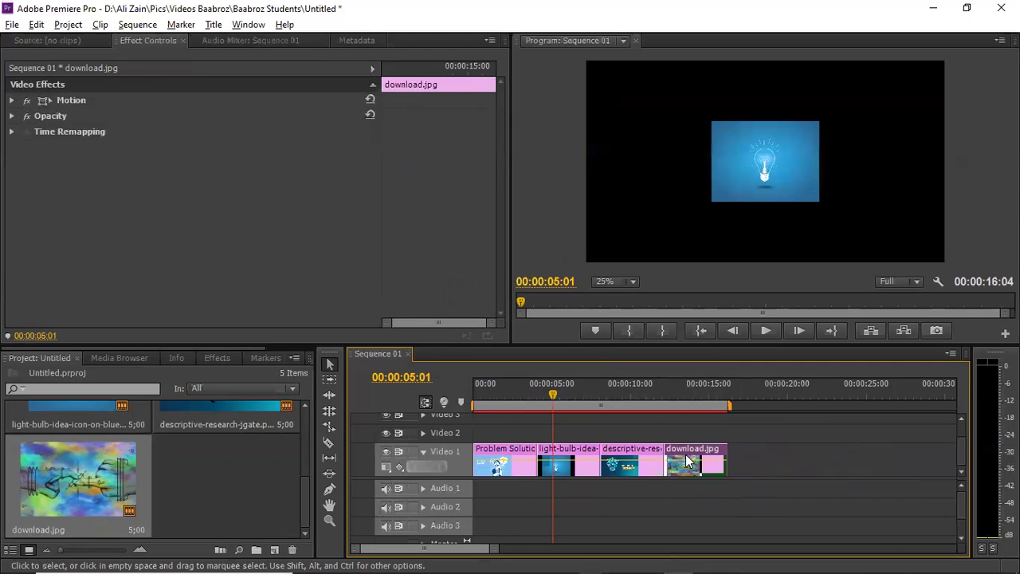
# Move the playhead to 00:00:01:21 and set the Motion Scale of the Problem Solution Essay Topics clip to 254.
pyautogui.moveTo(552, 393); pyautogui.dragTo(503, 404)
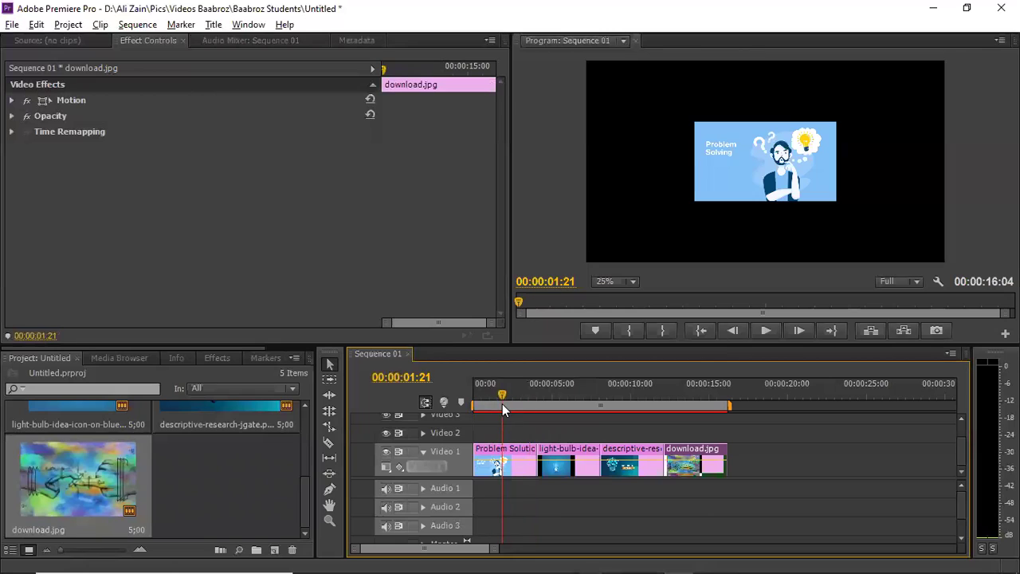
pyautogui.click(511, 453)
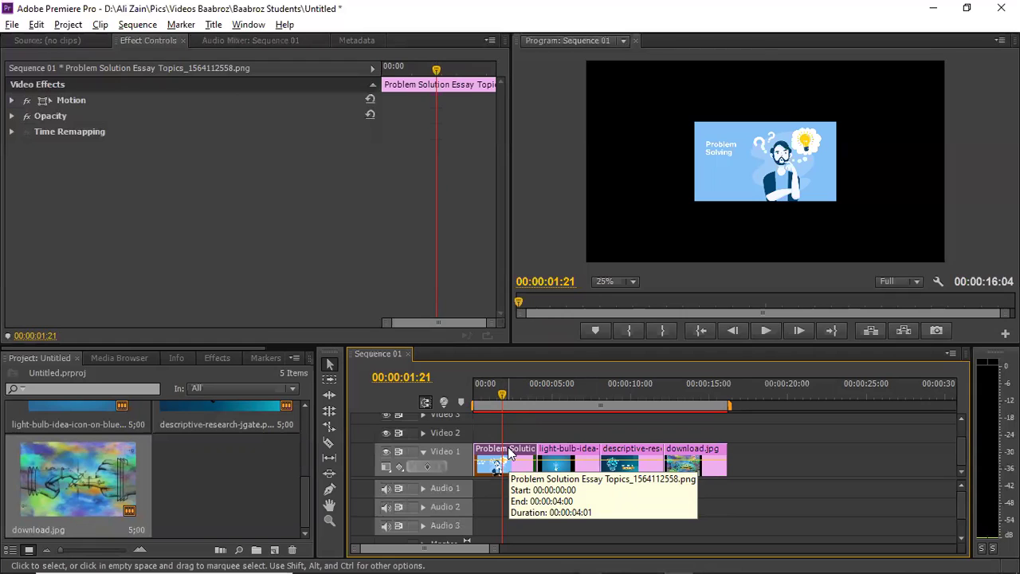
pyautogui.doubleClick(511, 452)
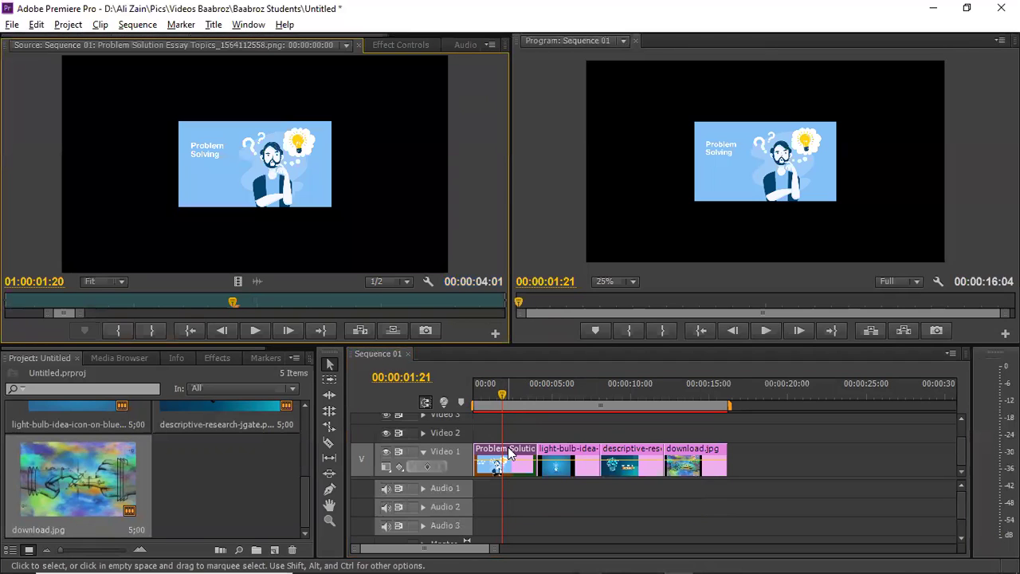
pyautogui.click(392, 46)
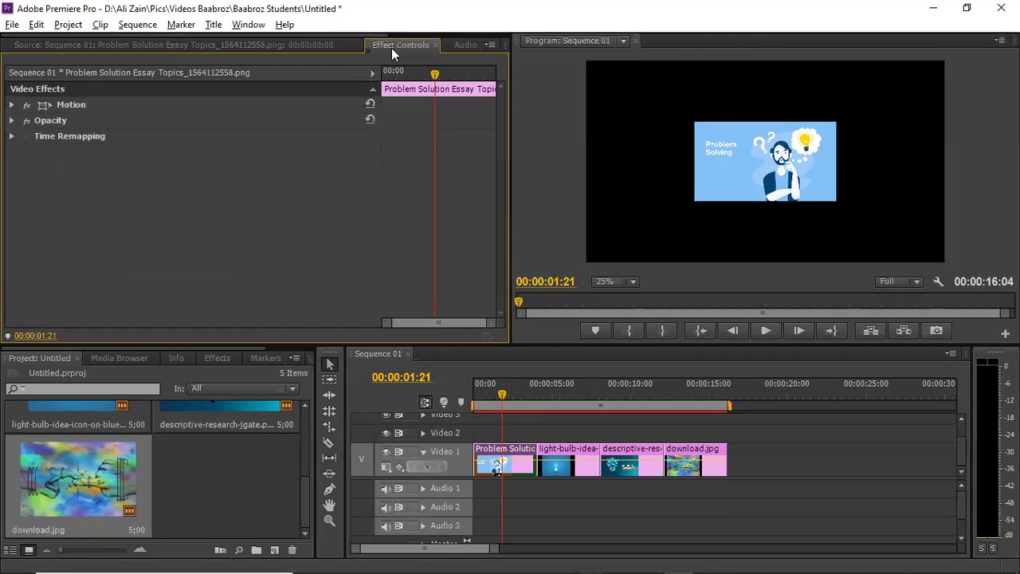
pyautogui.click(12, 104)
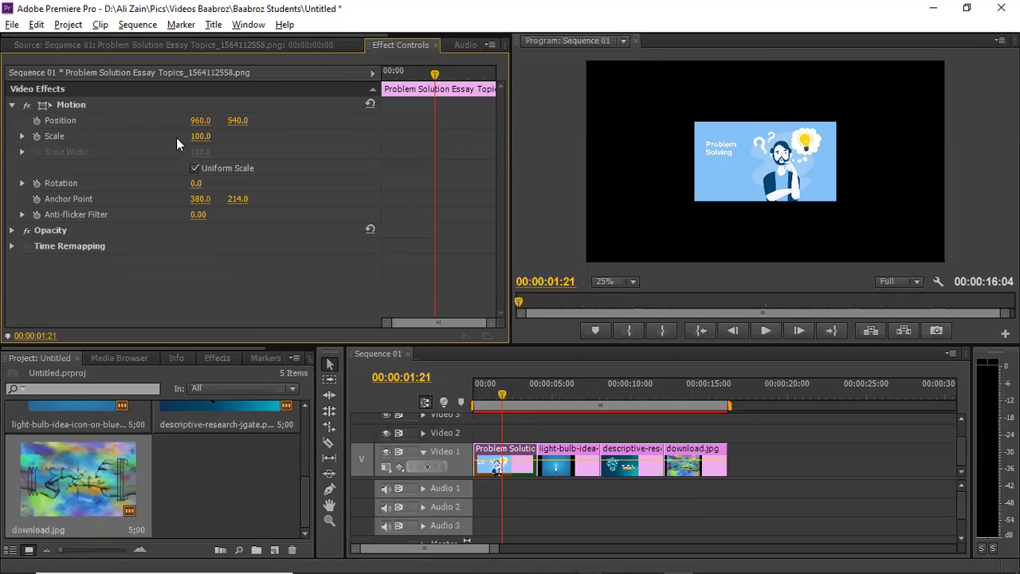
pyautogui.moveTo(201, 140); pyautogui.dragTo(323, 140)
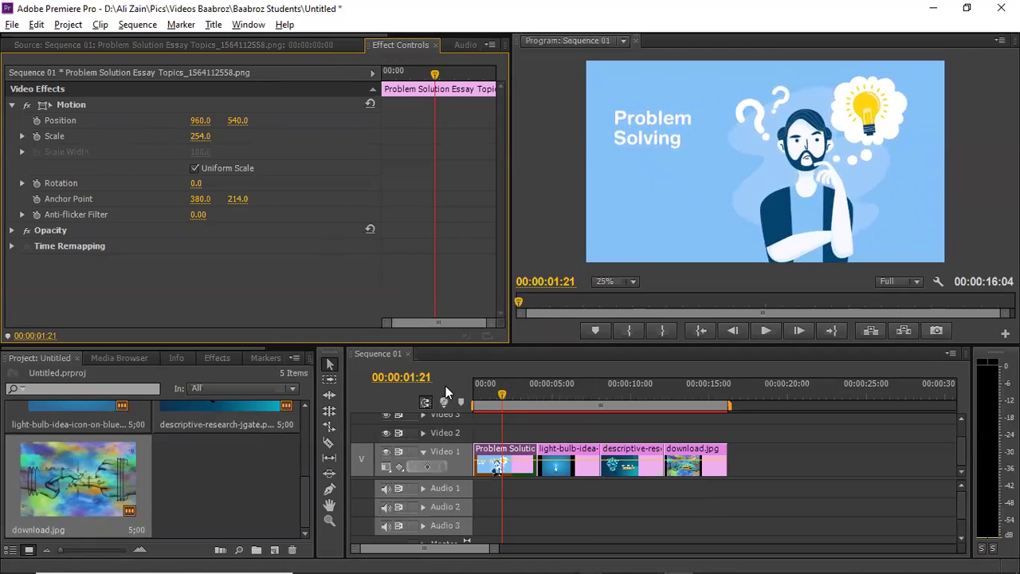
# Show the Motion settings of the light-bulb-idea-icon clip and set its Scale to 166.
pyautogui.click(571, 450)
pyautogui.doubleClick(571, 450)
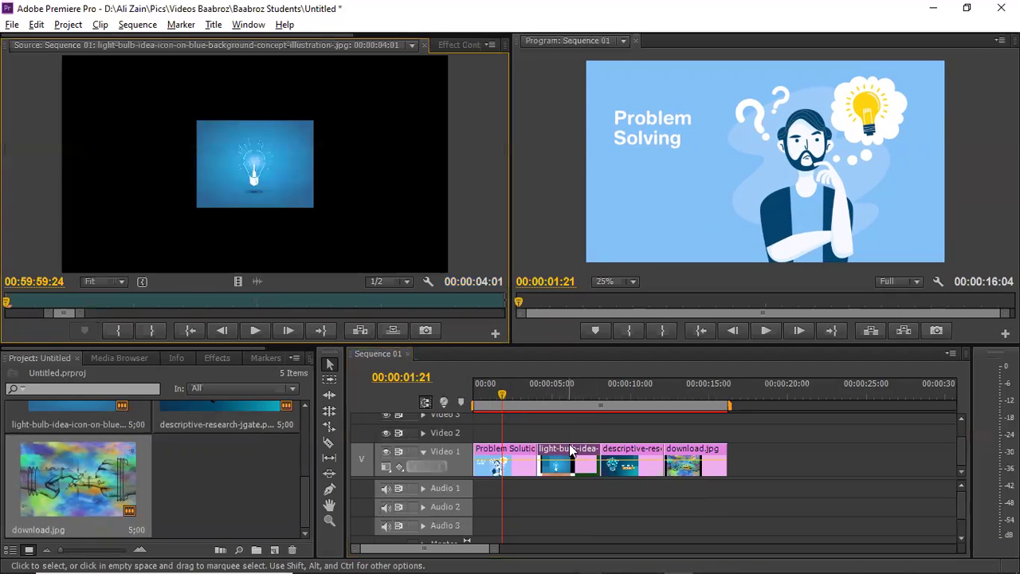
pyautogui.click(458, 44)
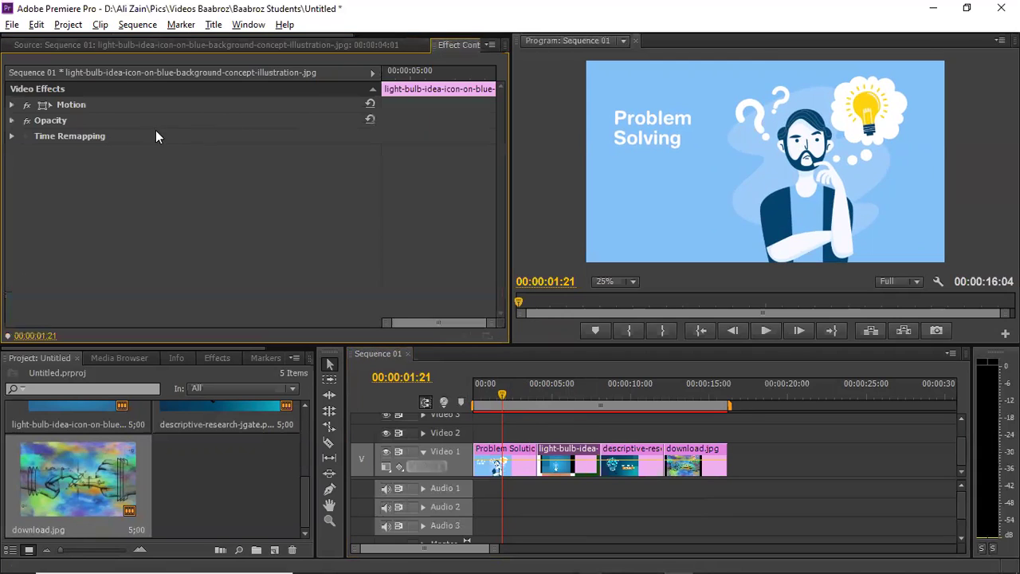
pyautogui.click(12, 104)
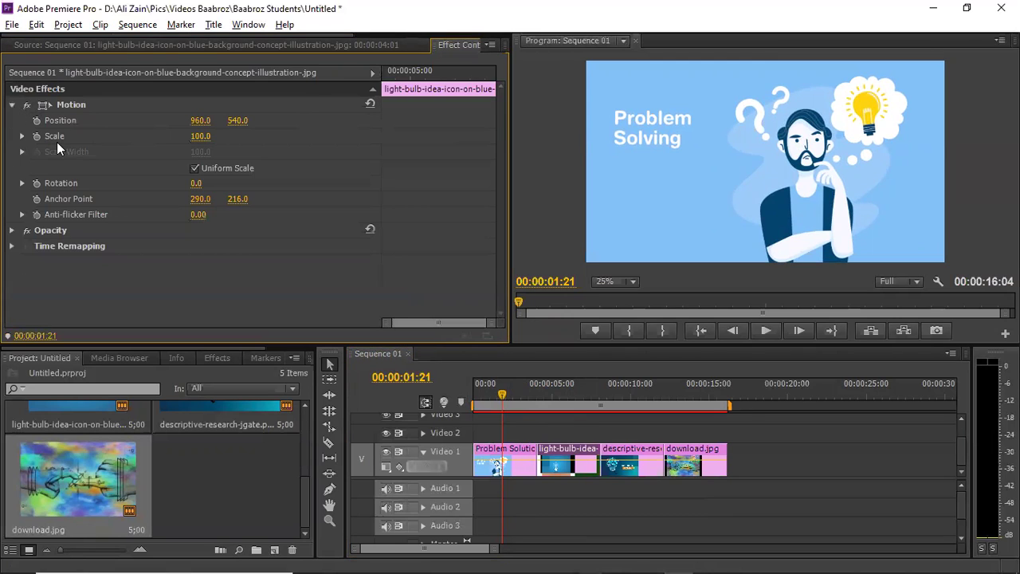
pyautogui.click(198, 136)
pyautogui.write('121')
pyautogui.press('Return')
# Move the playhead to 00:00:06:00 and raise the light-bulb-idea-icon clip's Scale to 333 to fill the frame.
pyautogui.click(522, 392)
pyautogui.moveTo(532, 389); pyautogui.dragTo(560, 390)
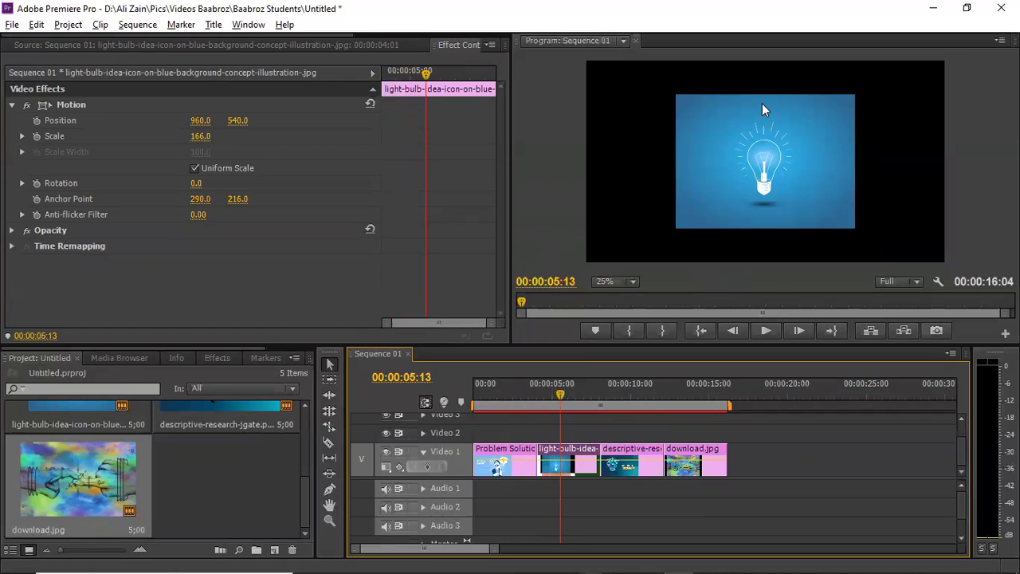
pyautogui.moveTo(561, 390)
pyautogui.mouseDown()
pyautogui.moveTo(632, 389)
pyautogui.moveTo(567, 390)
pyautogui.mouseUp()
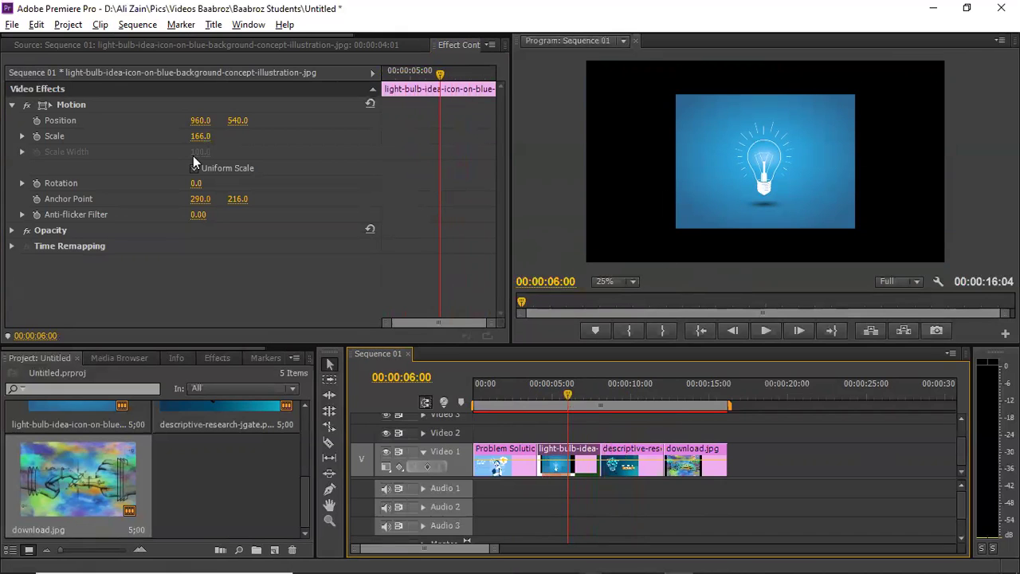
pyautogui.moveTo(196, 137); pyautogui.dragTo(329, 136)
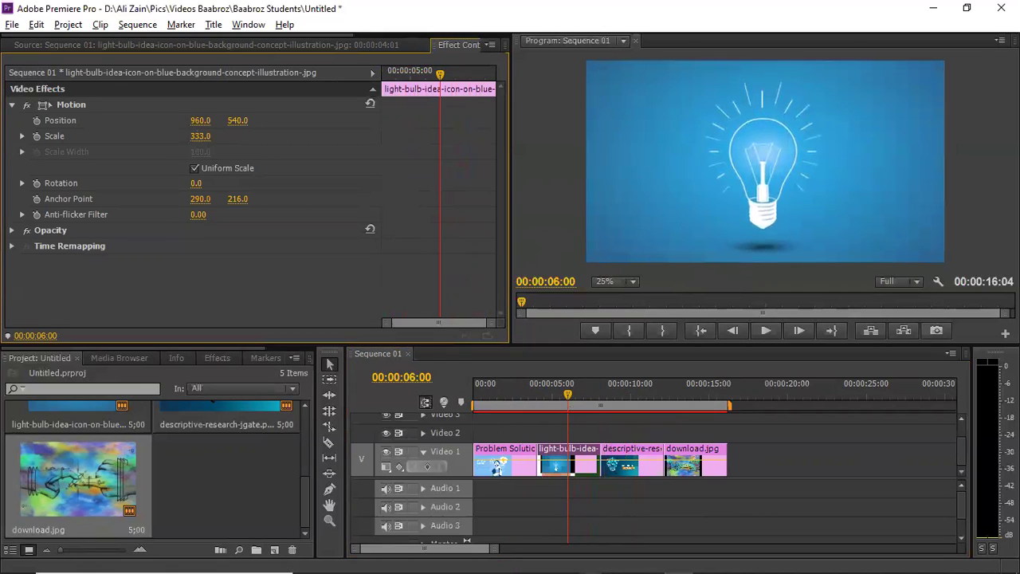
# Move the playhead to 00:00:10:02 and check the Motion Scale of the descriptive-research-jgate clip.
pyautogui.moveTo(567, 391); pyautogui.dragTo(633, 402)
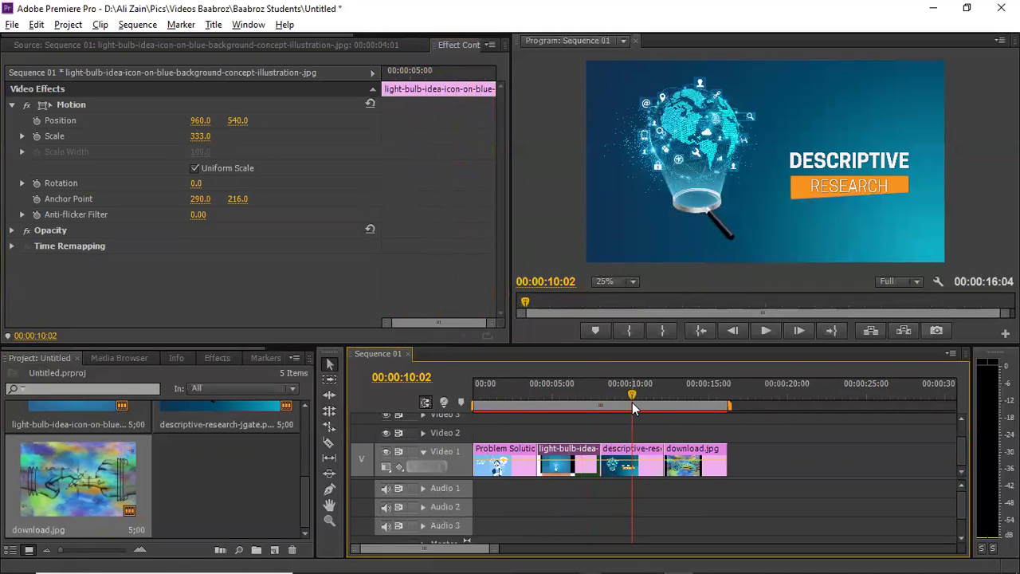
pyautogui.click(647, 452)
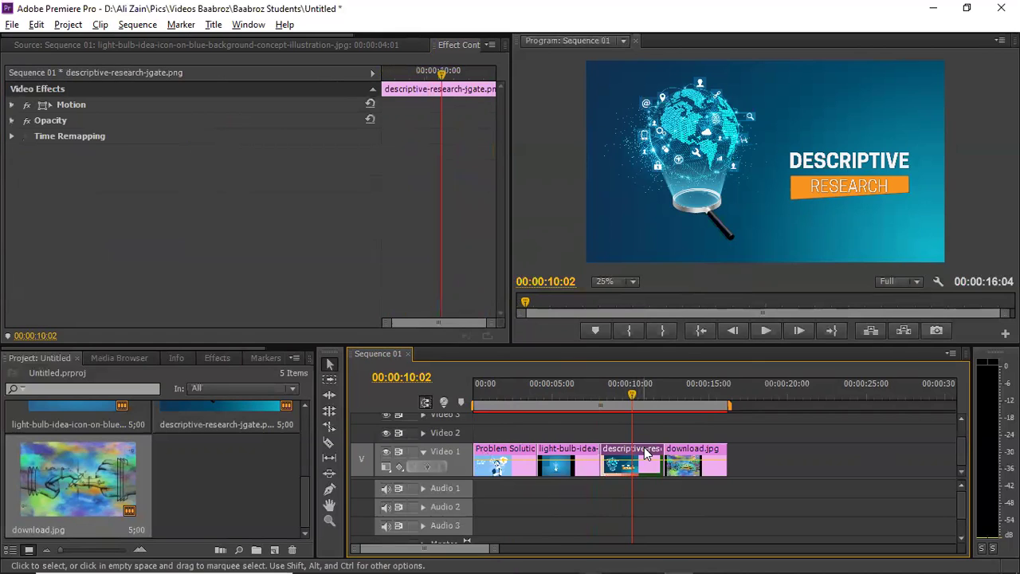
pyautogui.click(16, 105)
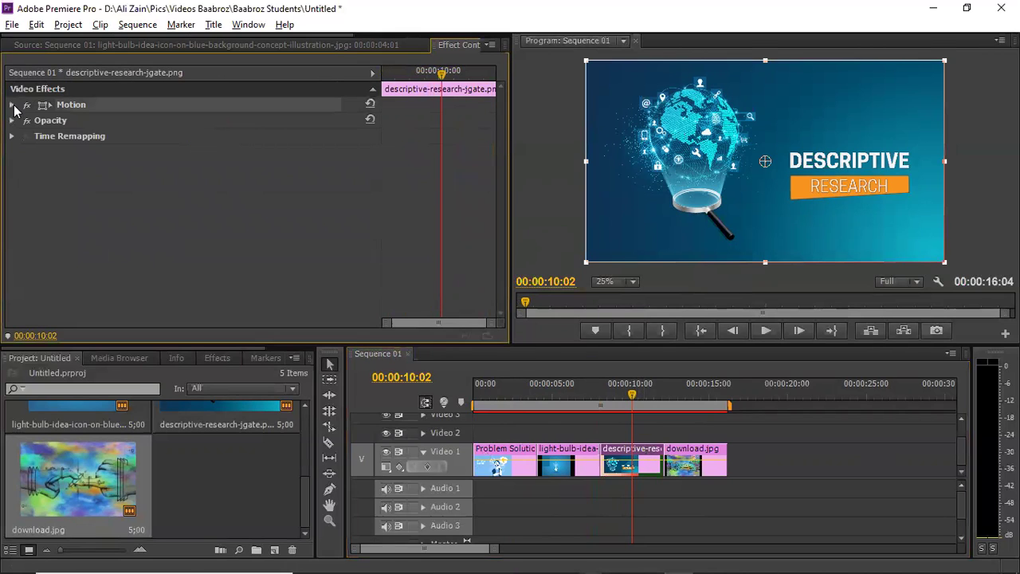
pyautogui.click(12, 106)
pyautogui.moveTo(197, 136); pyautogui.dragTo(211, 137)
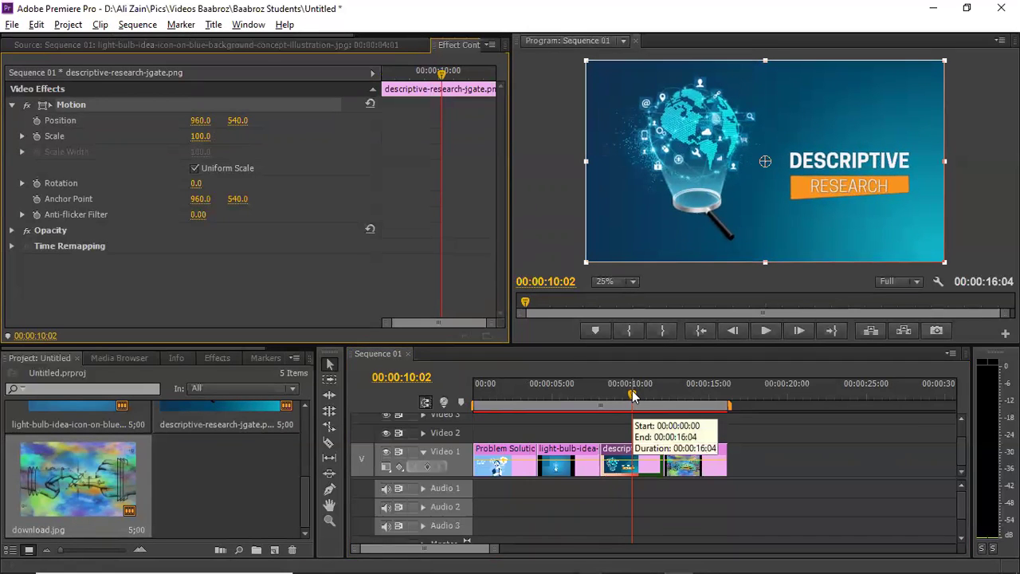
# Move the playhead to 00:00:13:11 and set the Motion Scale of the download.jpg clip to 600.
pyautogui.moveTo(632, 395); pyautogui.dragTo(684, 401)
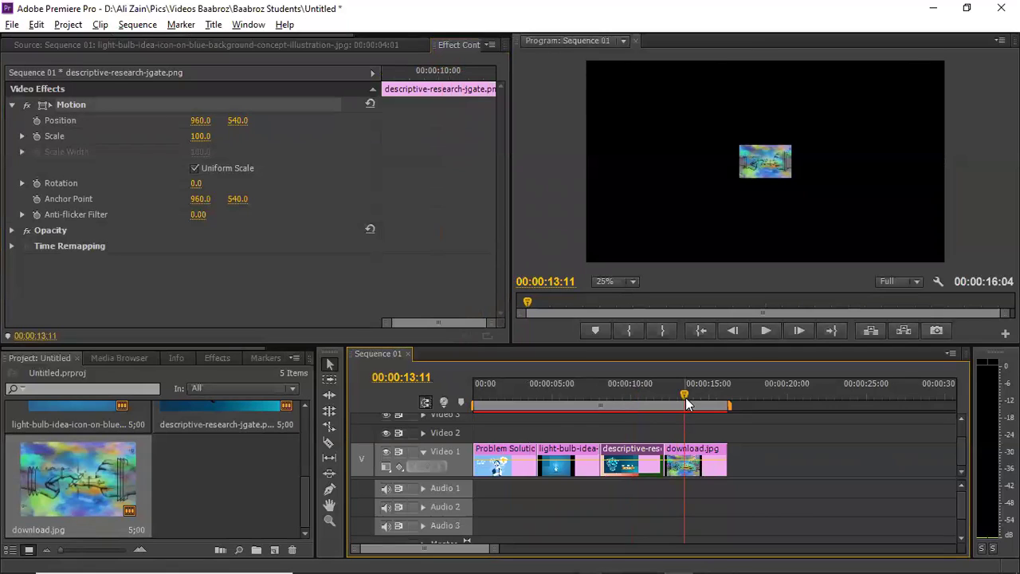
pyautogui.doubleClick(700, 449)
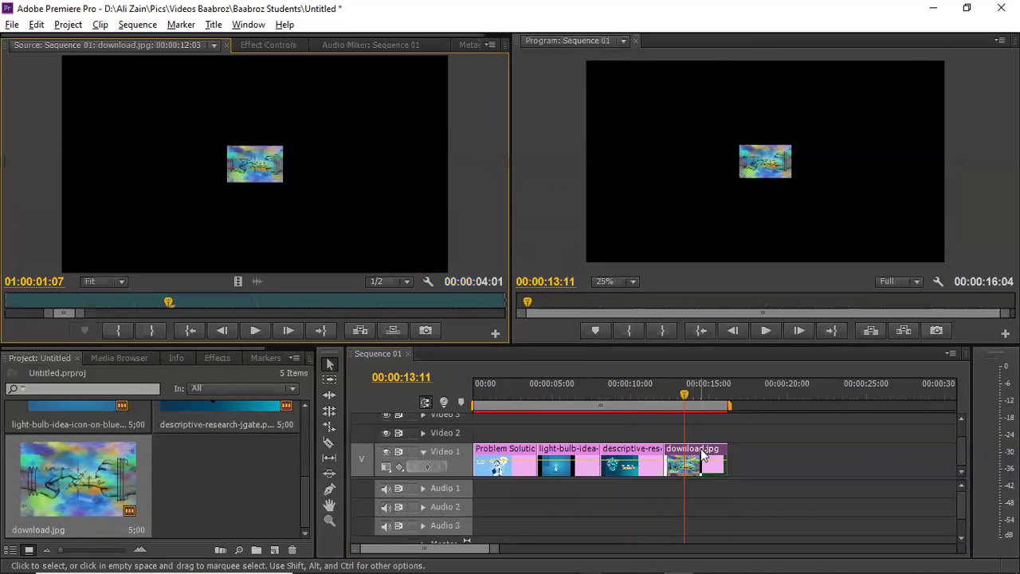
pyautogui.click(268, 45)
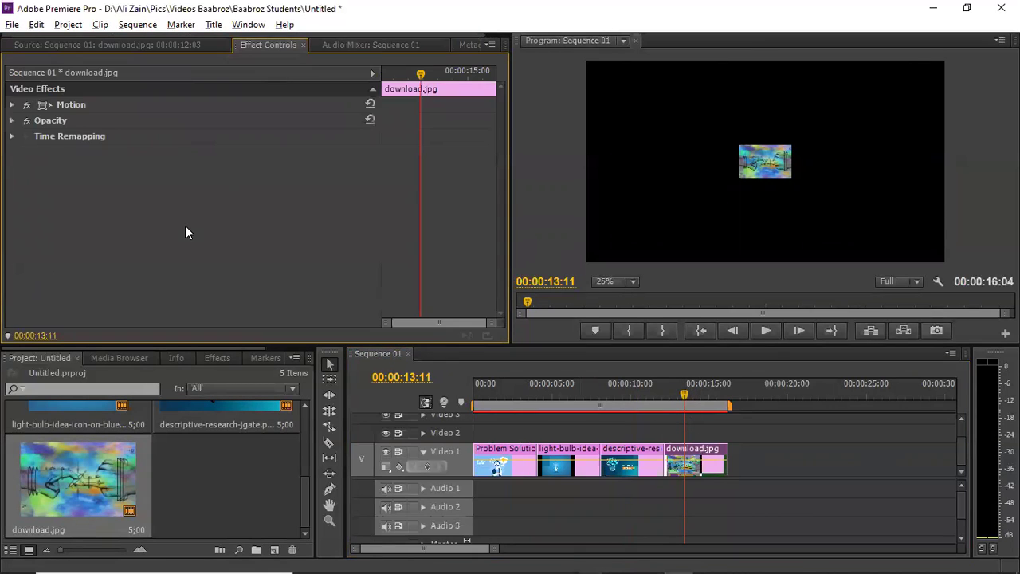
pyautogui.click(12, 105)
pyautogui.moveTo(202, 140); pyautogui.dragTo(510, 140)
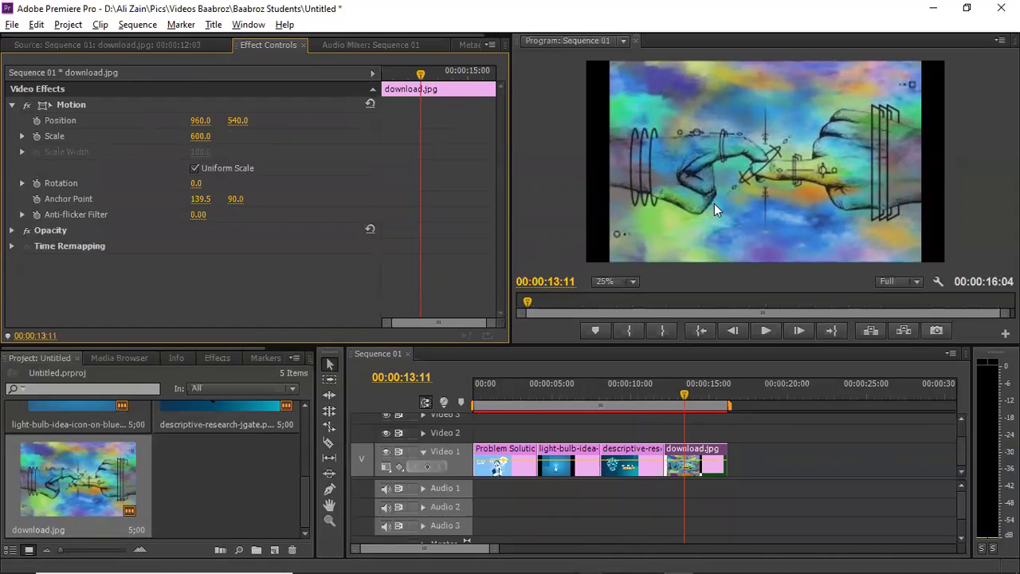
# Delete the download.jpg clip from Video 1 and remove download.jpg from the project.
pyautogui.click(710, 455)
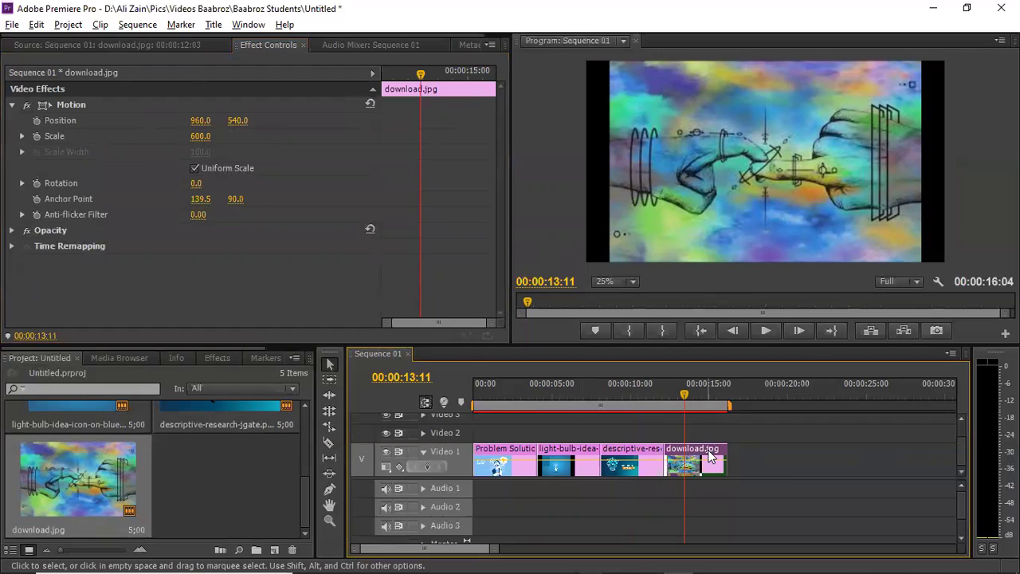
pyautogui.press('Delete')
pyautogui.click(60, 480)
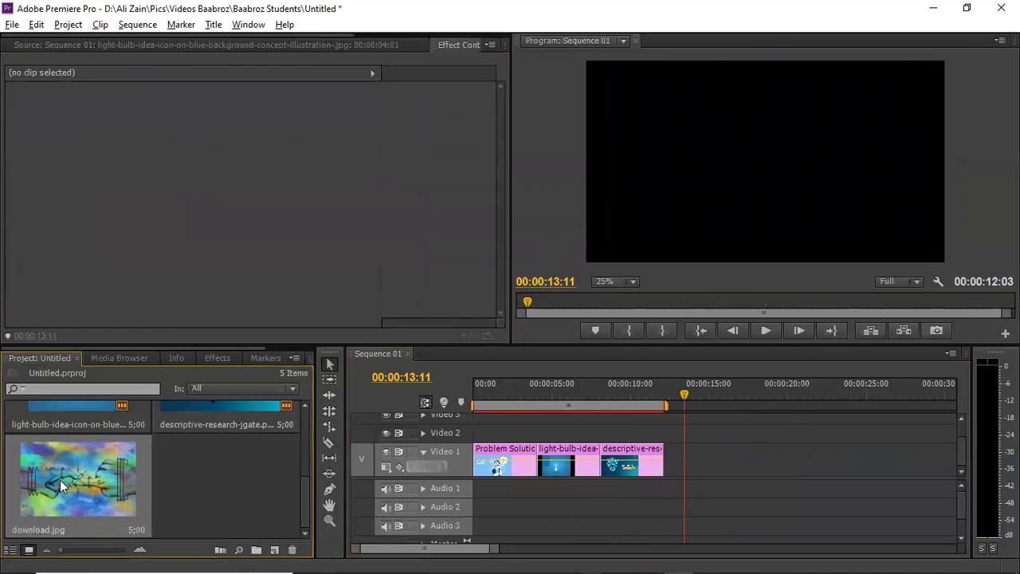
pyautogui.press('Delete')
pyautogui.hotkey('alt', 'Tab')
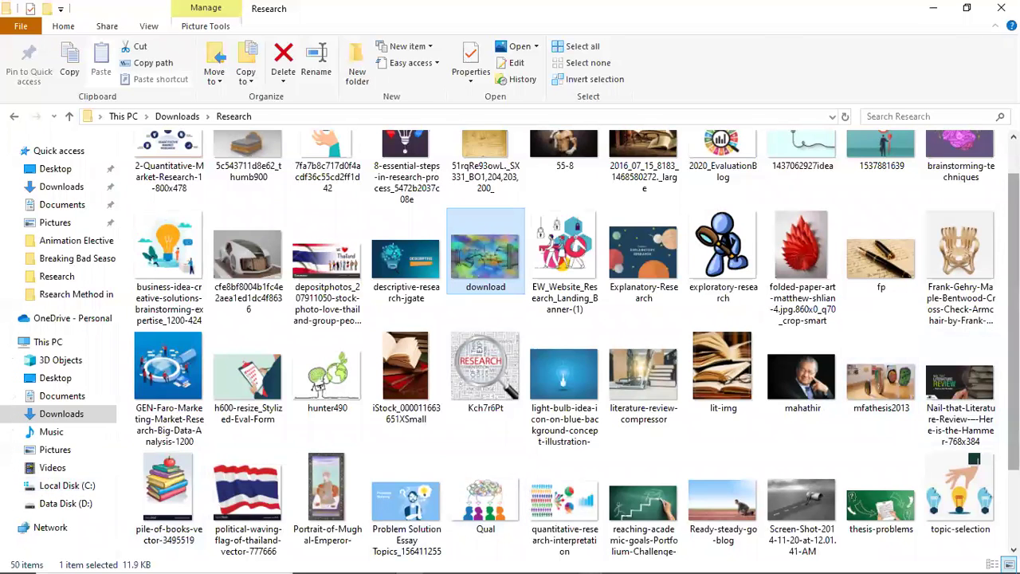
pyautogui.scroll(1, 577, 343)
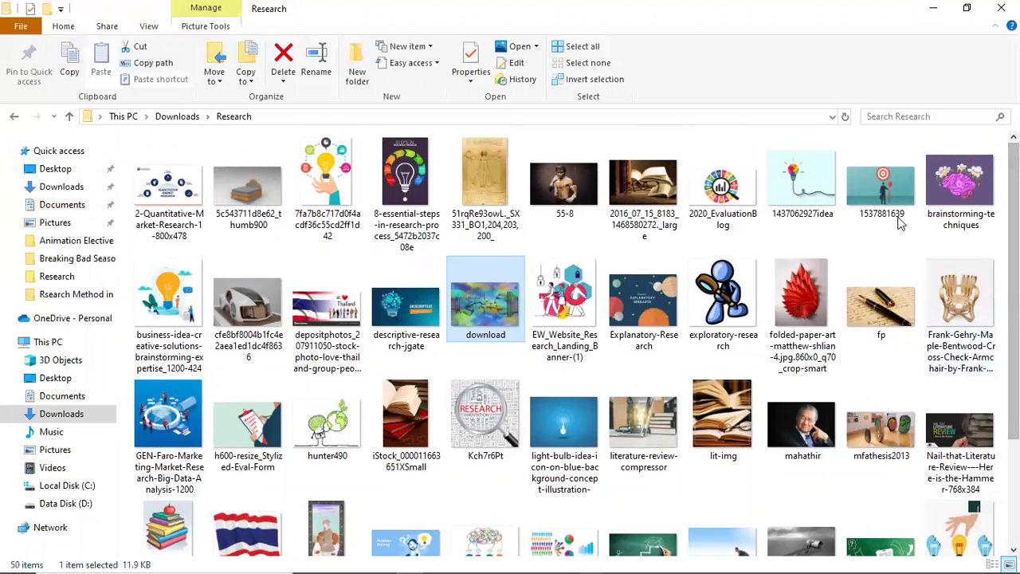
pyautogui.moveTo(883, 194); pyautogui.dragTo(677, 452)
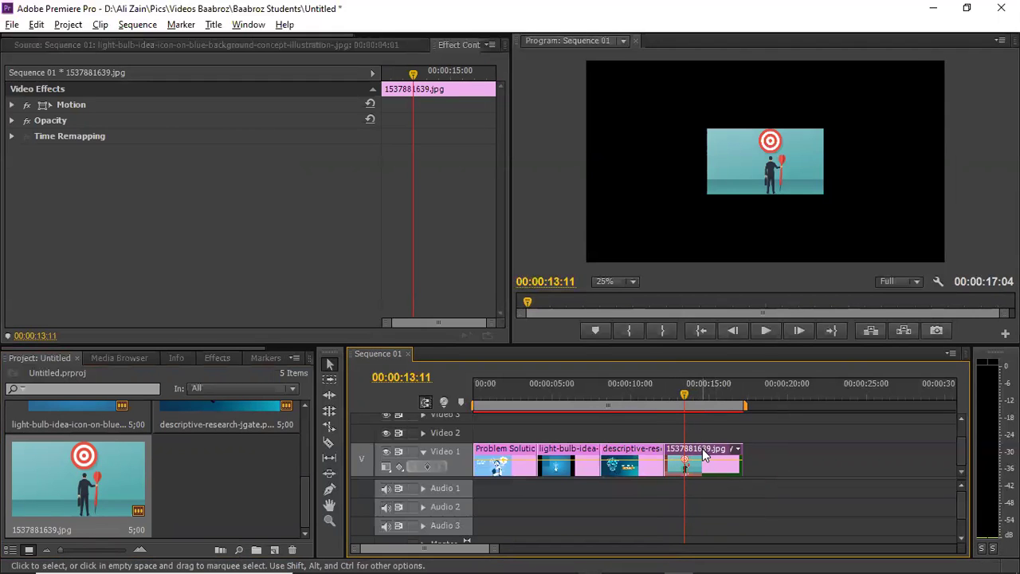
pyautogui.press('Delete')
# Place the h600-resize_Stylized-Eval-Form picture from the Research folder in File Explorer on Video 1, starting at 00:00:13:11.
pyautogui.hotkey('alt', 'Tab')
pyautogui.hotkey('alt', 'Tab')
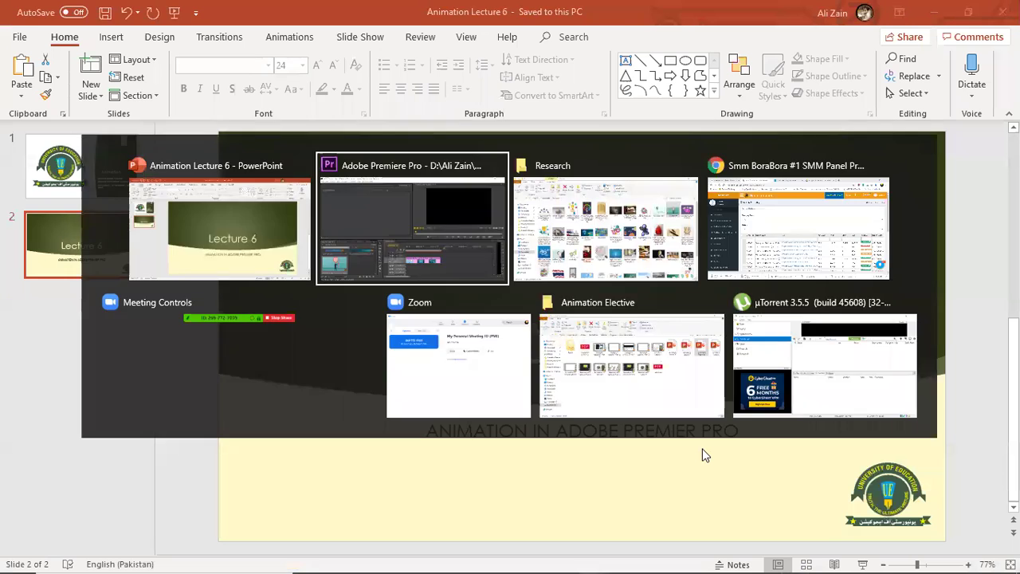
pyautogui.hotkey('alt', 'Tab')
pyautogui.hotkey('alt', 'Tab')
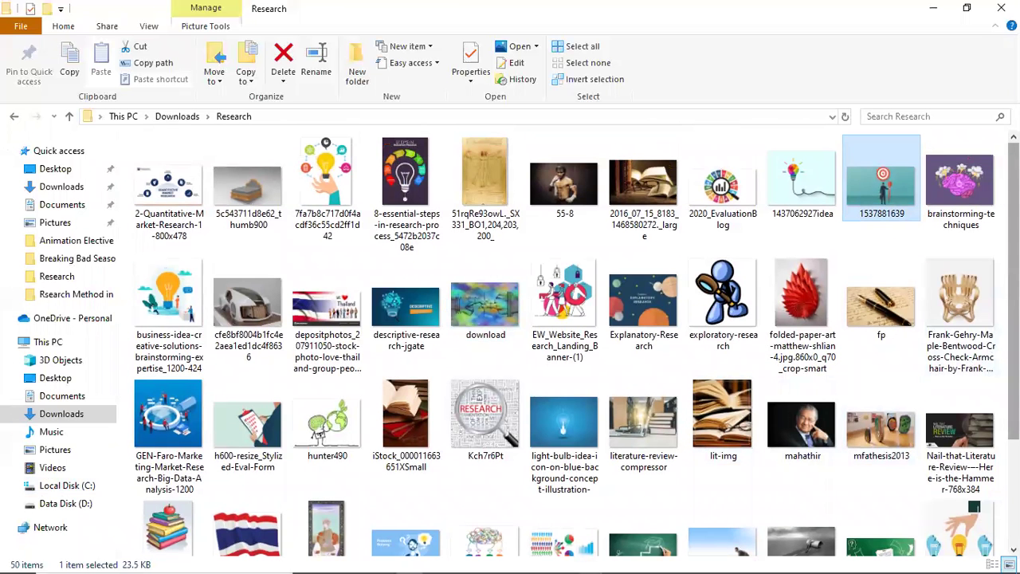
pyautogui.scroll(-1, 1012, 287)
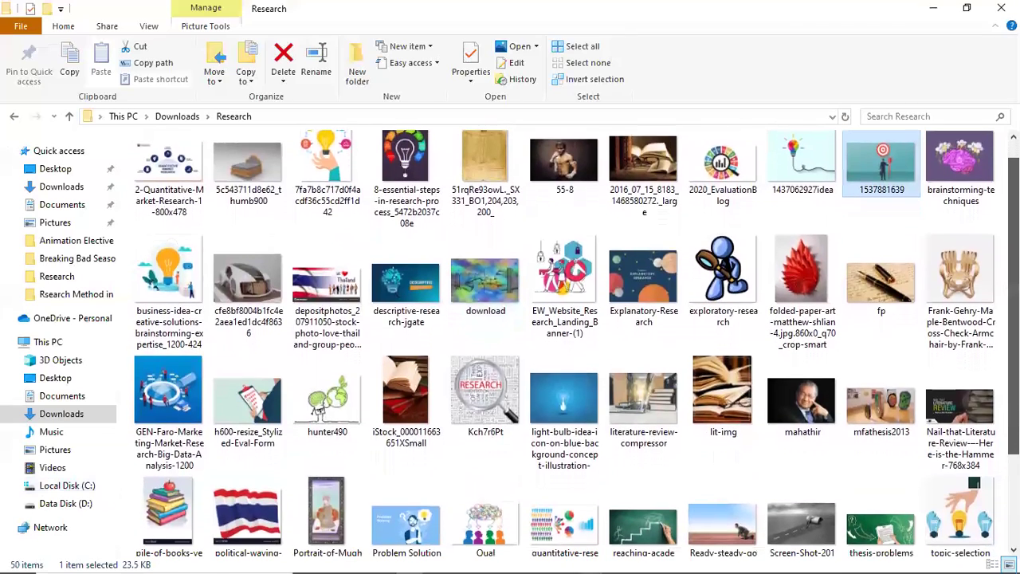
pyautogui.click(976, 148)
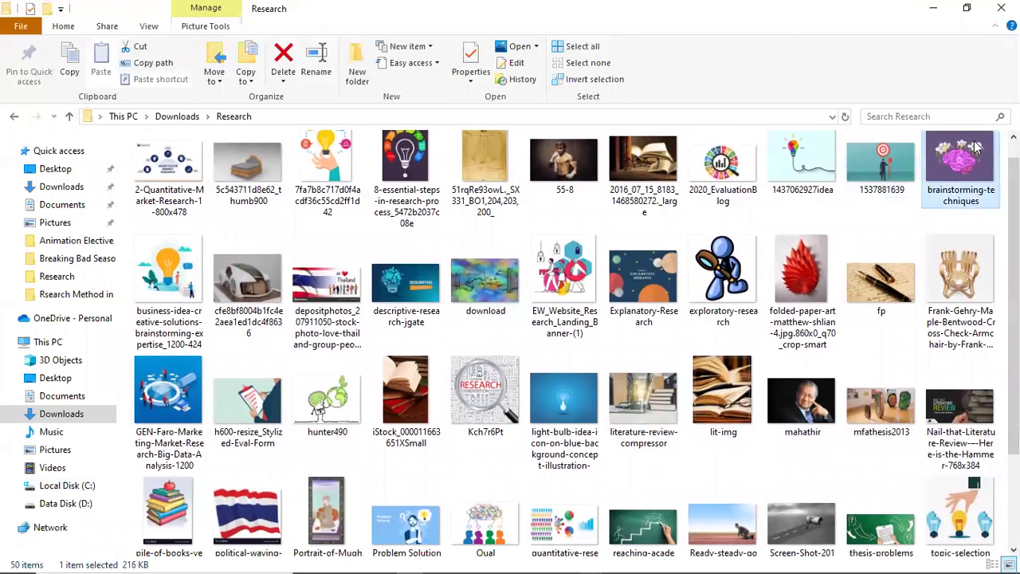
pyautogui.scroll(1, 977, 148)
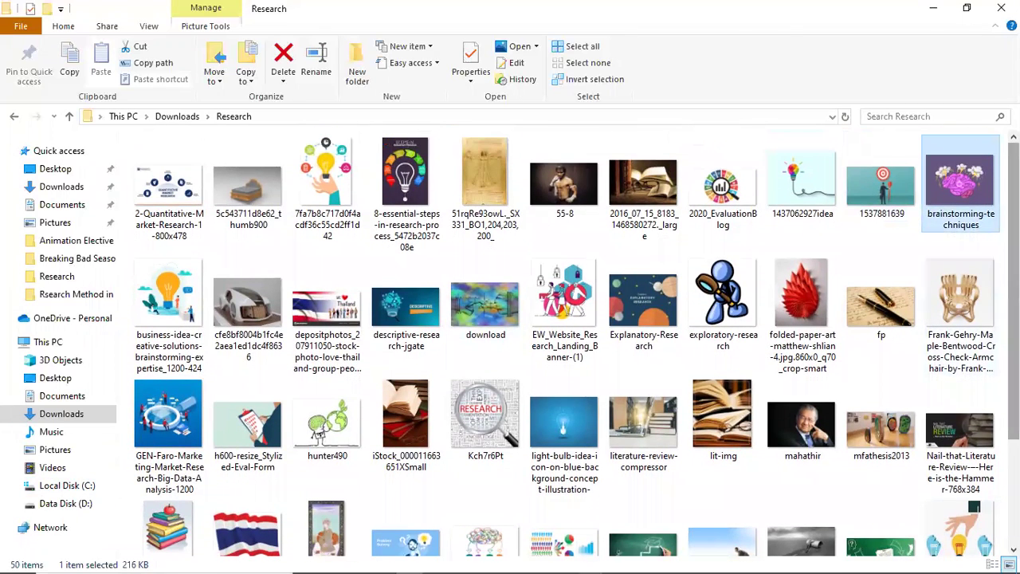
pyautogui.scroll(-6, 1013, 287)
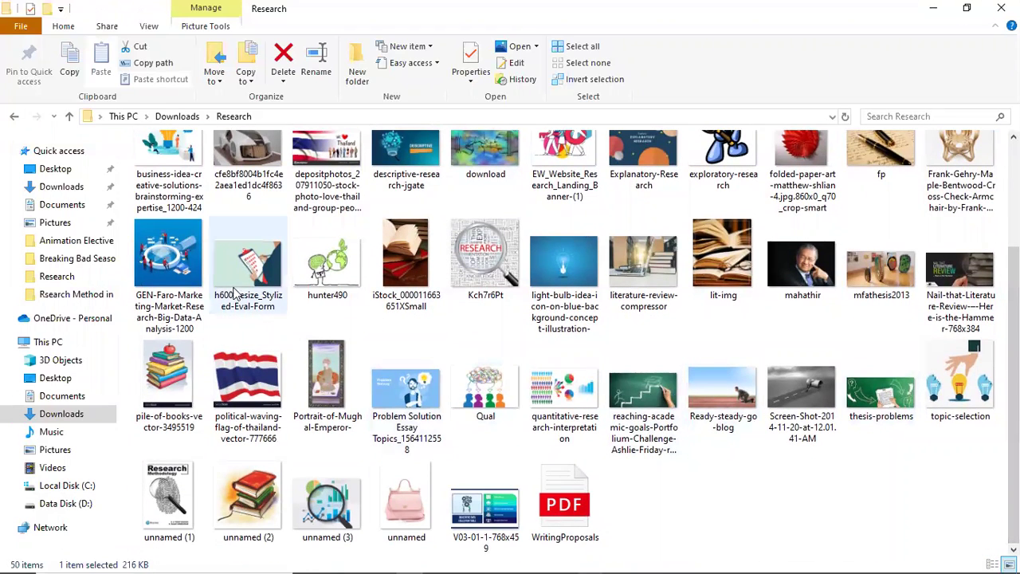
pyautogui.moveTo(233, 272); pyautogui.dragTo(708, 464)
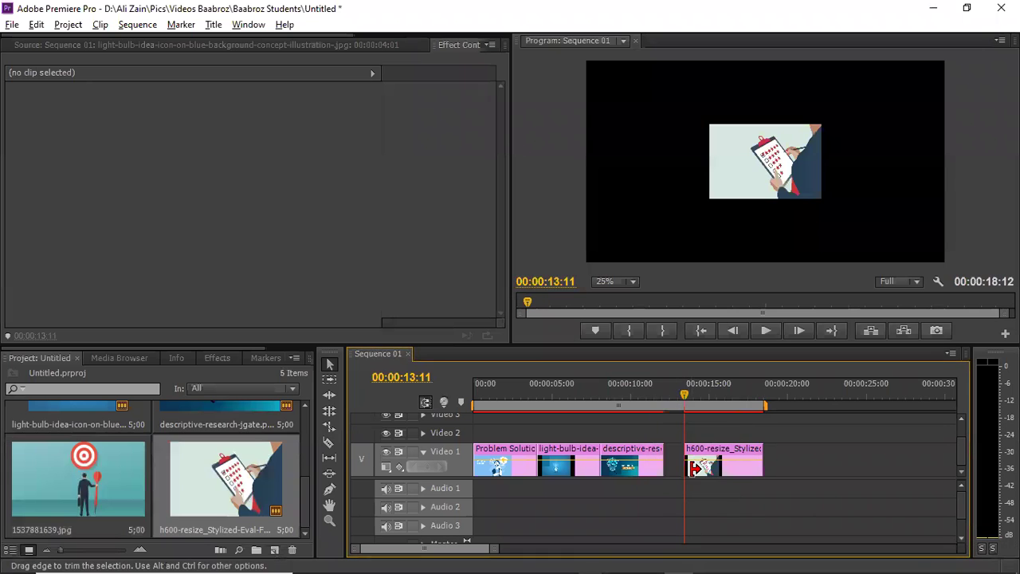
# Set the duration of the h600-resize_Stylized-Eval-Form clip to 00:00:04:01.
pyautogui.rightClick(696, 450)
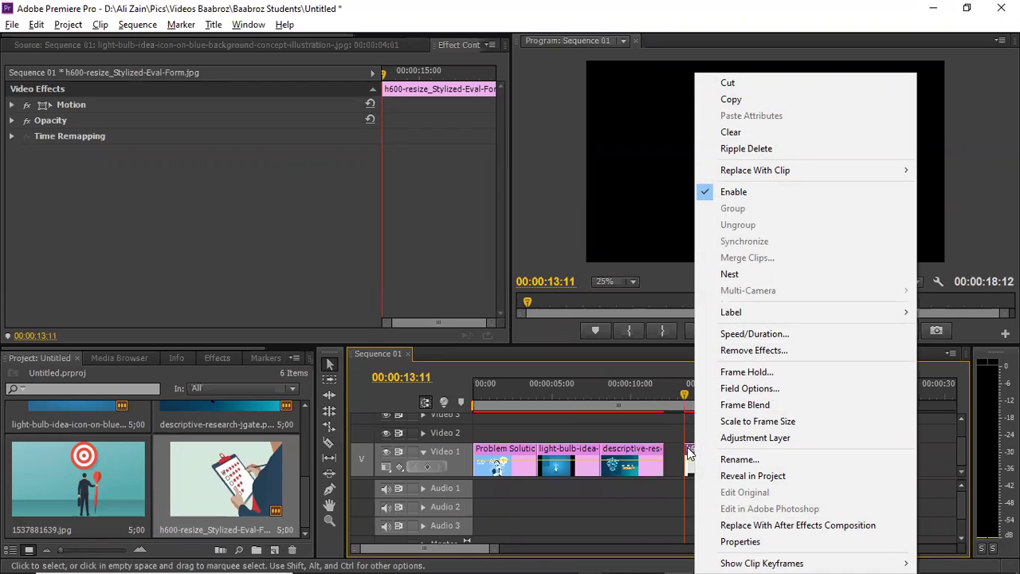
pyautogui.click(695, 452)
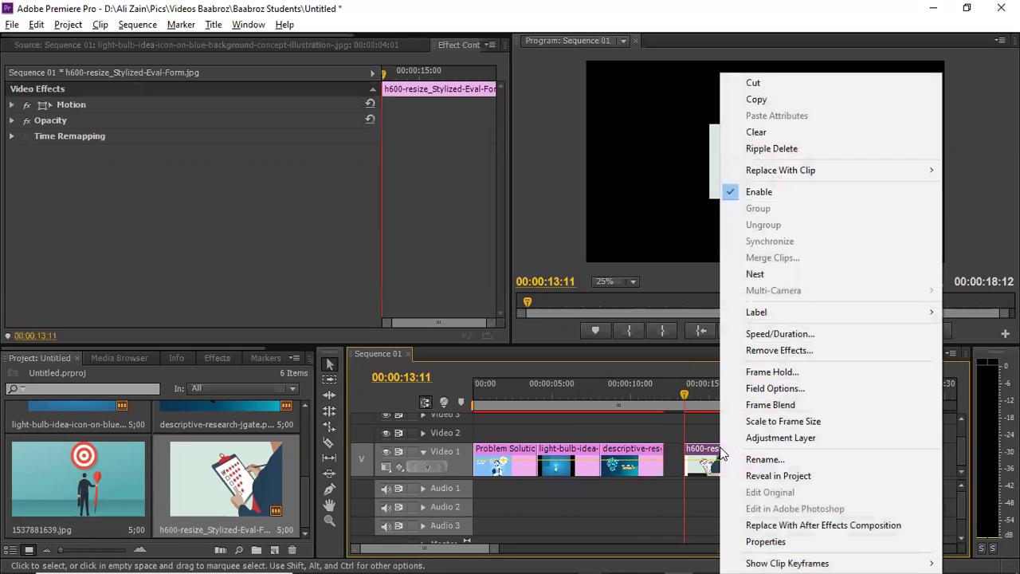
pyautogui.click(780, 336)
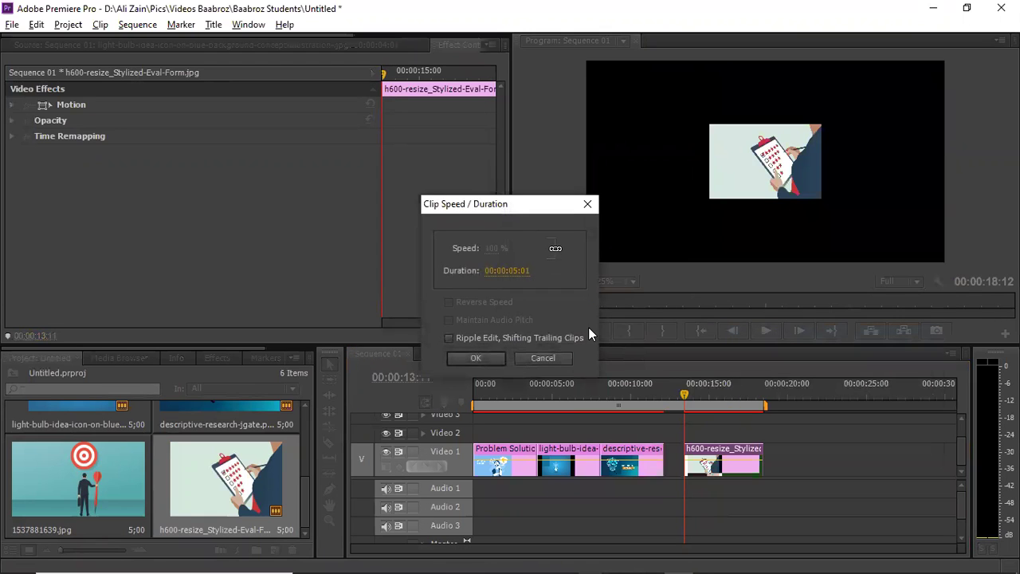
pyautogui.click(543, 359)
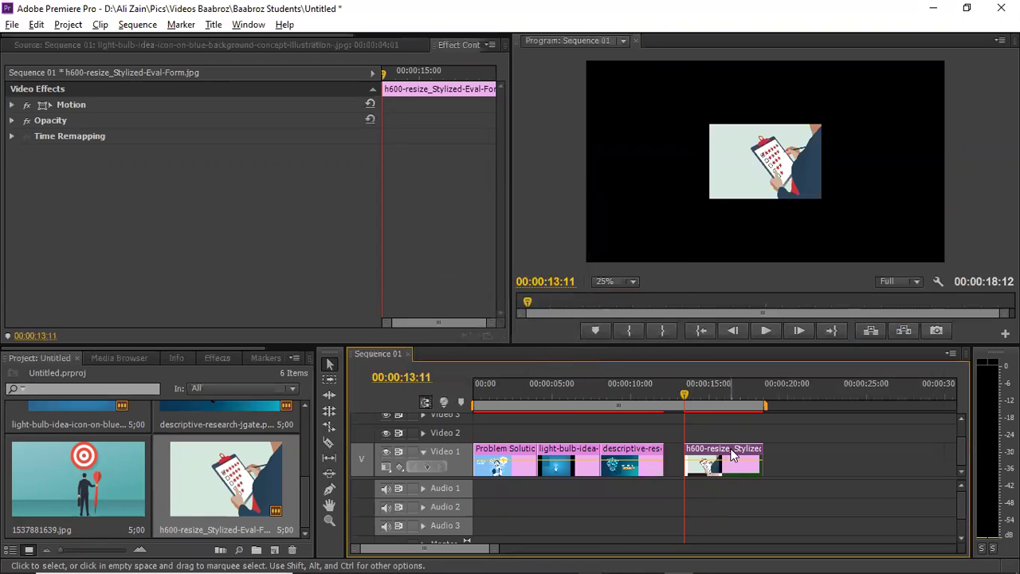
pyautogui.rightClick(731, 454)
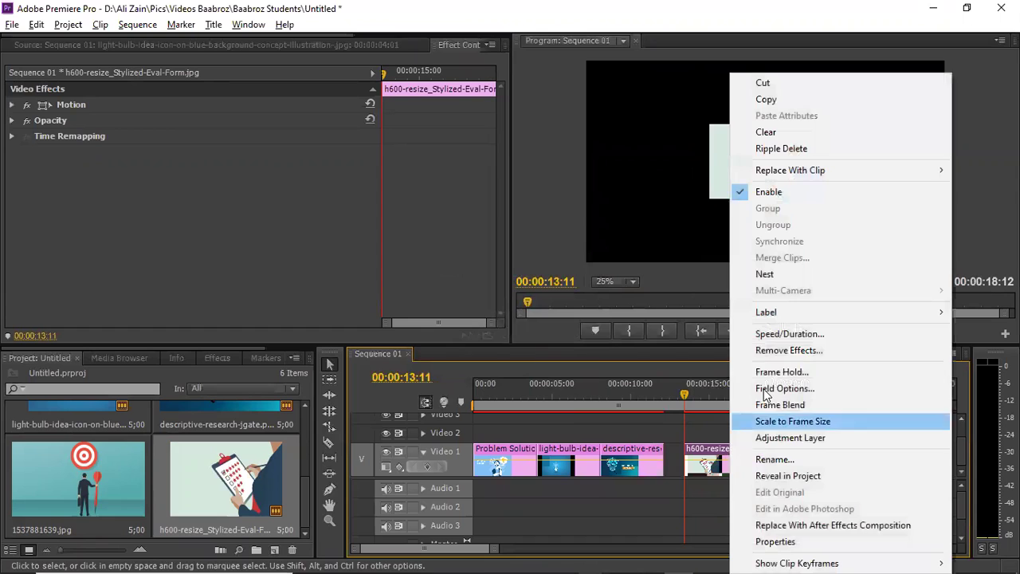
pyautogui.click(785, 336)
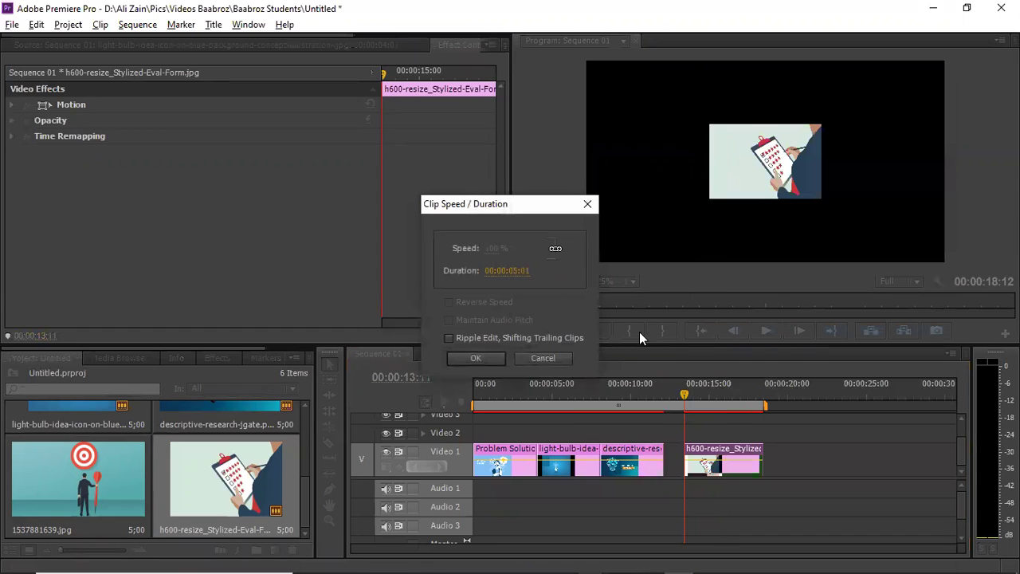
pyautogui.click(514, 275)
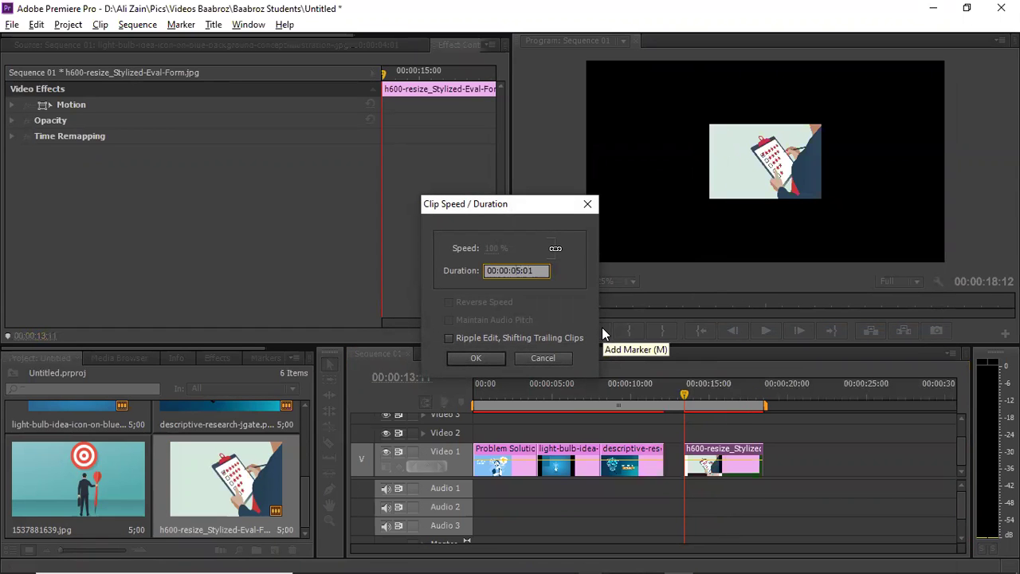
pyautogui.hotkey('shift', 'Left')
pyautogui.write('4')
pyautogui.press('Return')
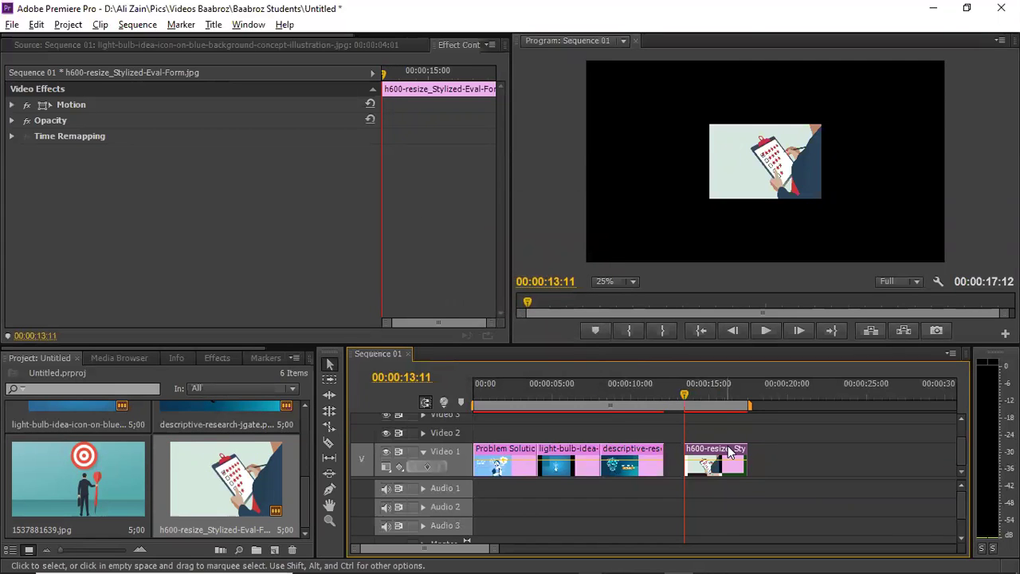
# Scale the h600-resize_Stylized-Eval-Form clip to 321 in its Motion settings so the picture fills the frame.
pyautogui.press('space')
pyautogui.press('space')
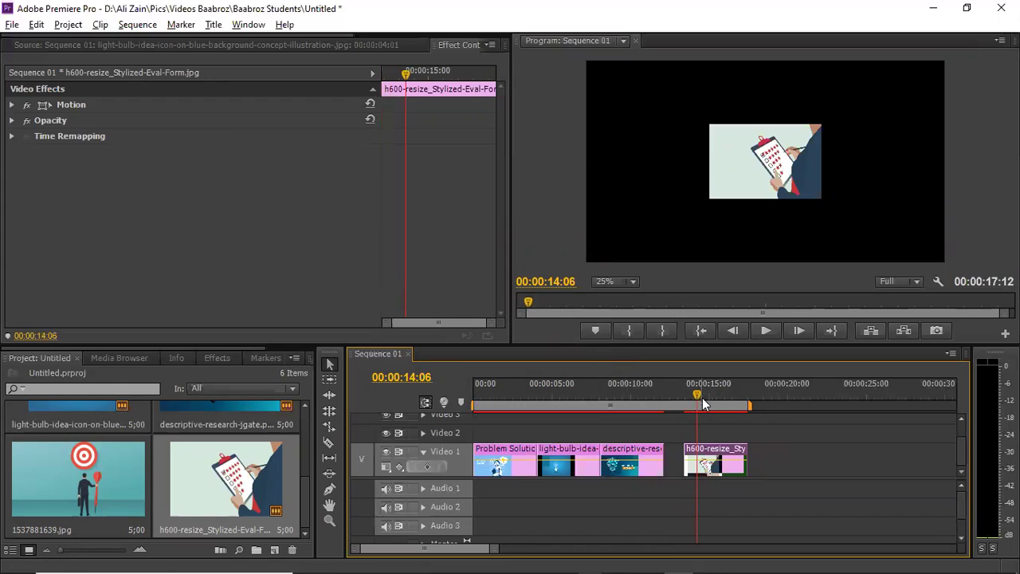
pyautogui.doubleClick(723, 454)
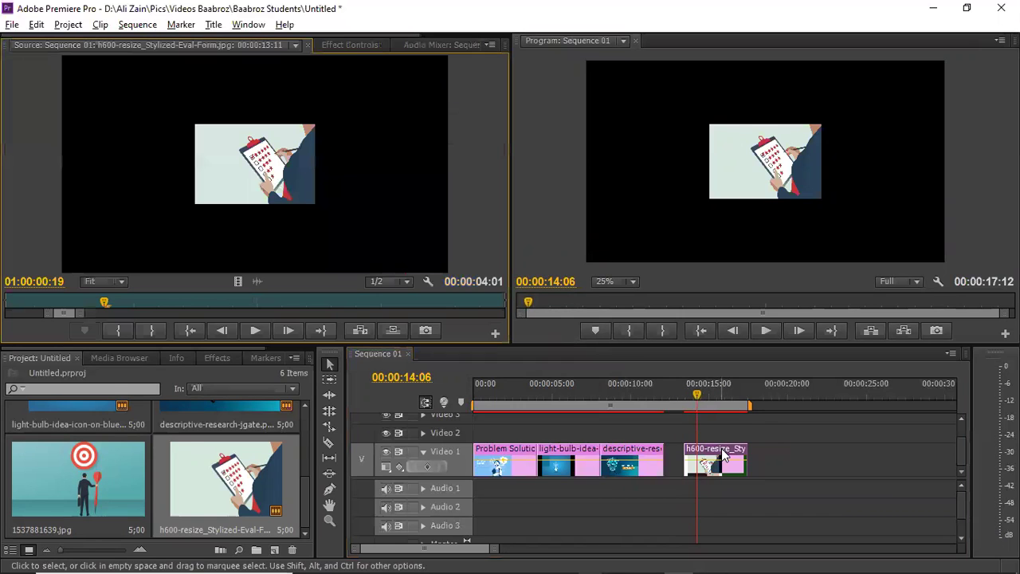
pyautogui.click(350, 46)
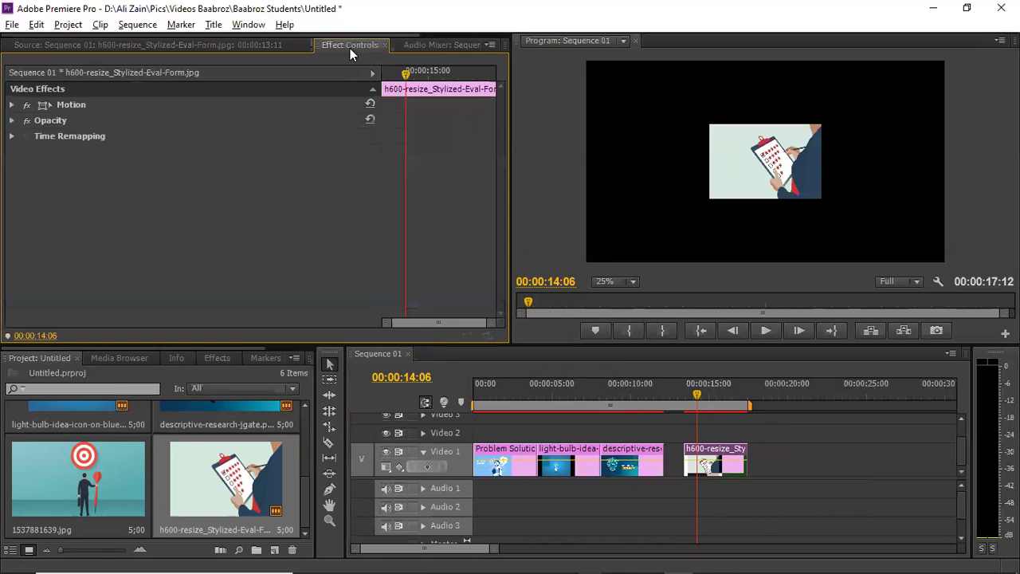
pyautogui.click(12, 107)
pyautogui.click(12, 107)
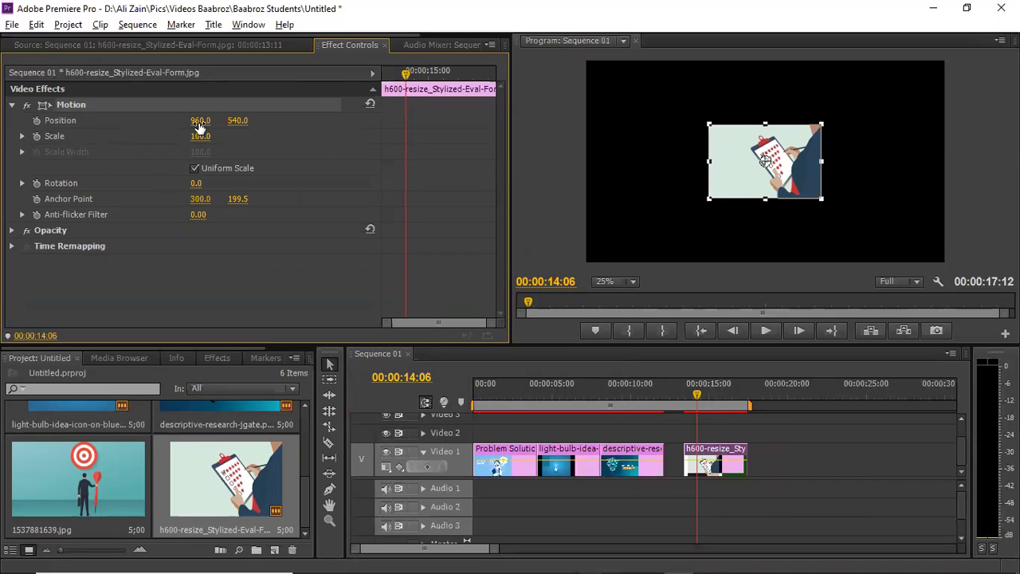
pyautogui.moveTo(201, 136); pyautogui.dragTo(376, 136)
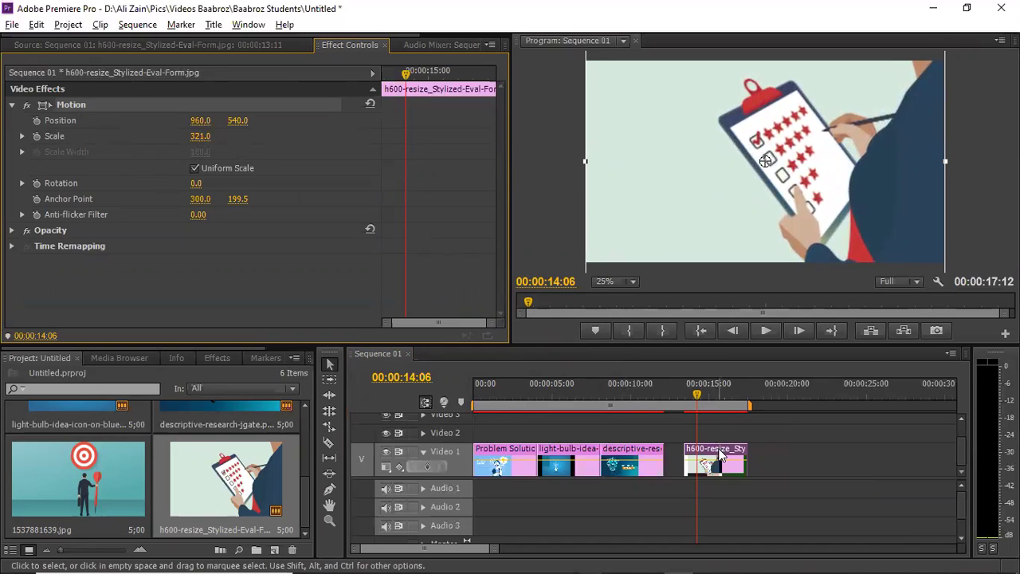
# Move the h600-resize_Stylized-Eval-Form clip against the end of the descriptive-research-jgate clip and check the frame at 00:00:15:06.
pyautogui.moveTo(715, 456); pyautogui.dragTo(696, 456)
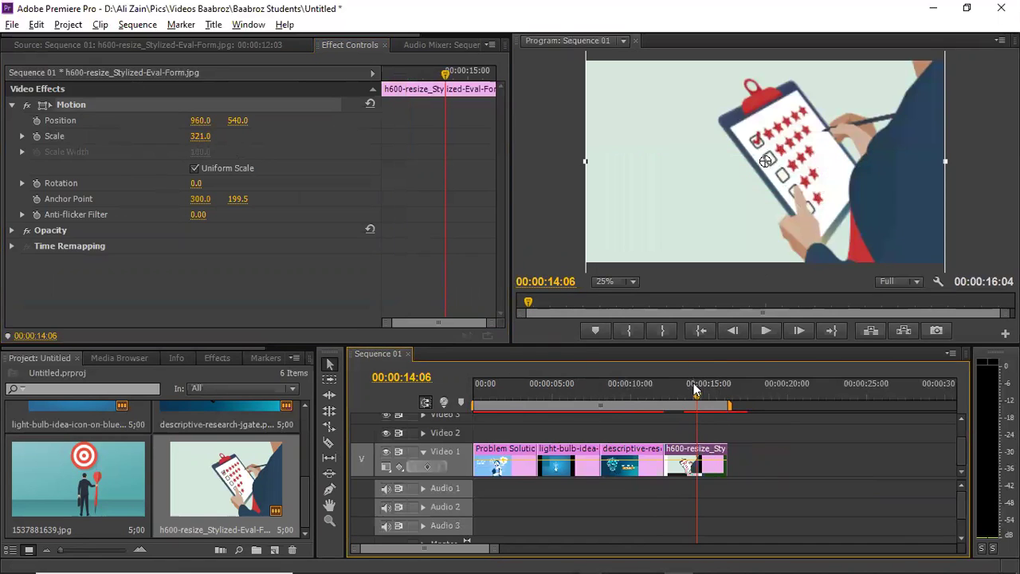
pyautogui.moveTo(696, 395); pyautogui.dragTo(714, 396)
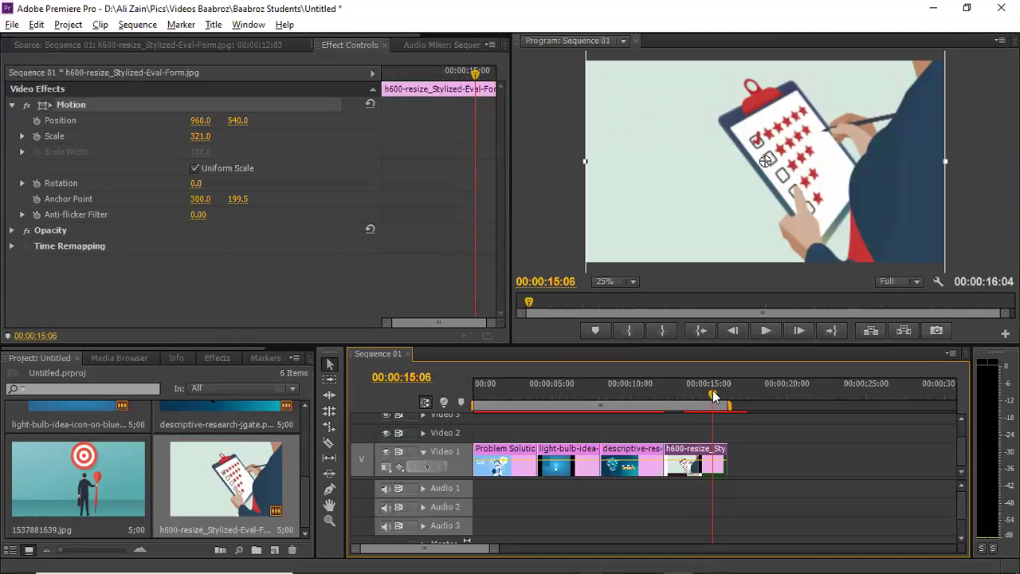
pyautogui.click(754, 420)
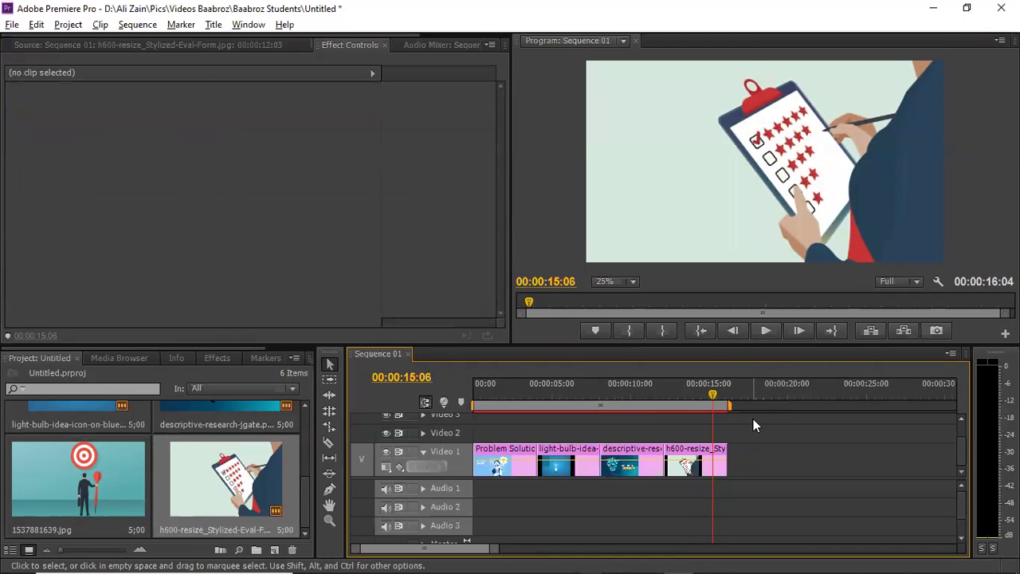
# Play the slideshow from the start into the light-bulb clip and return the playhead to 00:00:02:21.
pyautogui.moveTo(713, 396); pyautogui.dragTo(473, 398)
pyautogui.click(768, 332)
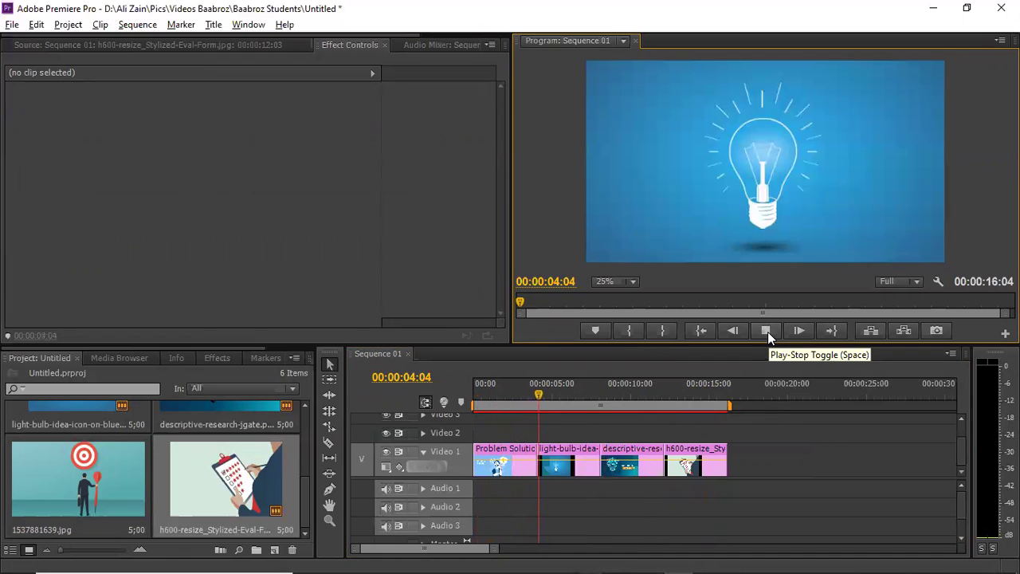
pyautogui.click(765, 332)
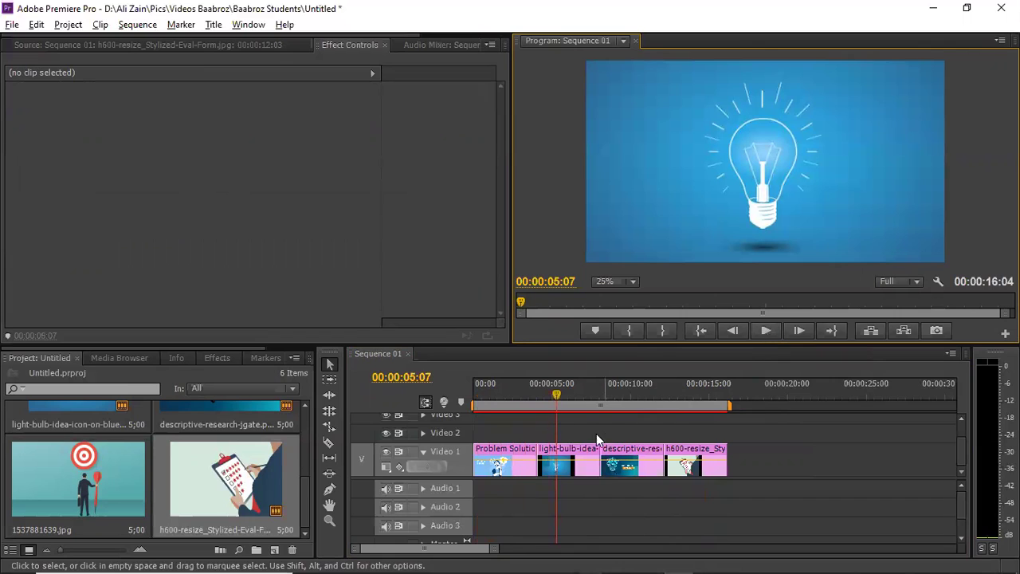
pyautogui.moveTo(556, 395); pyautogui.dragTo(518, 396)
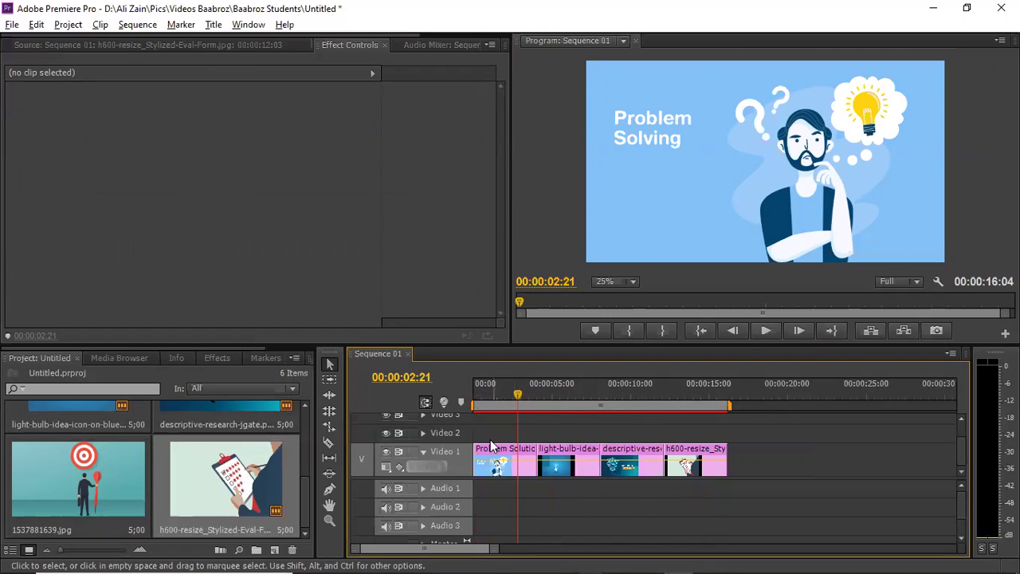
# Place the university-of-education logo from the Downloads folder in File Explorer at the start of Video 2 and preview it at 00:00:01:21.
pyautogui.moveTo(351, 568)
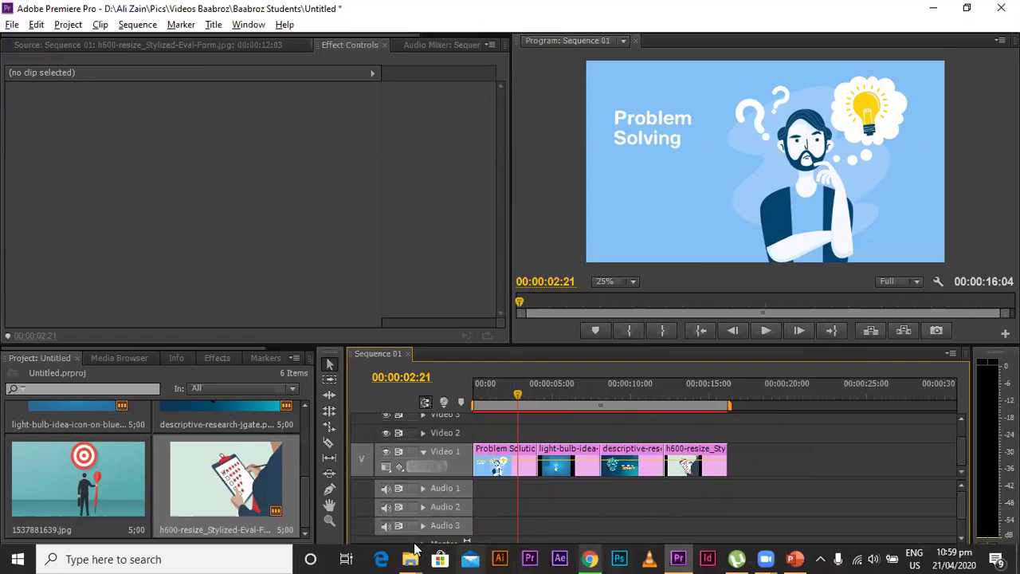
pyautogui.moveTo(408, 558)
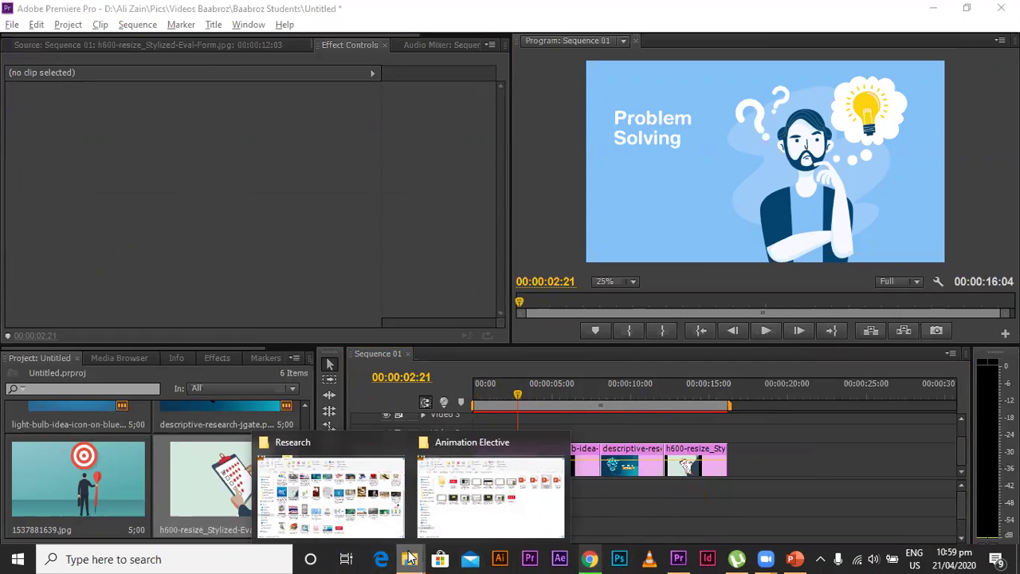
pyautogui.moveTo(367, 518)
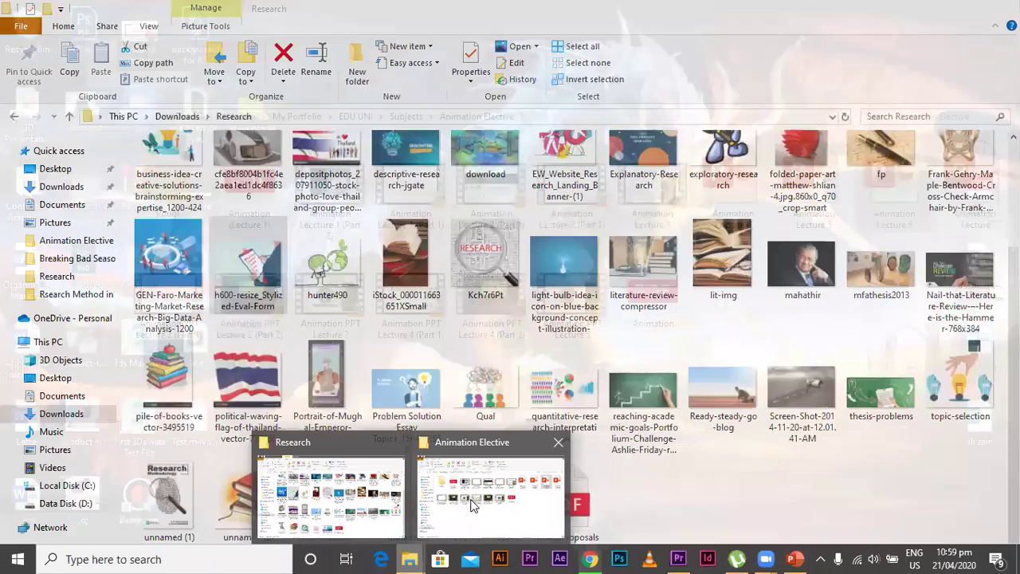
pyautogui.moveTo(472, 503)
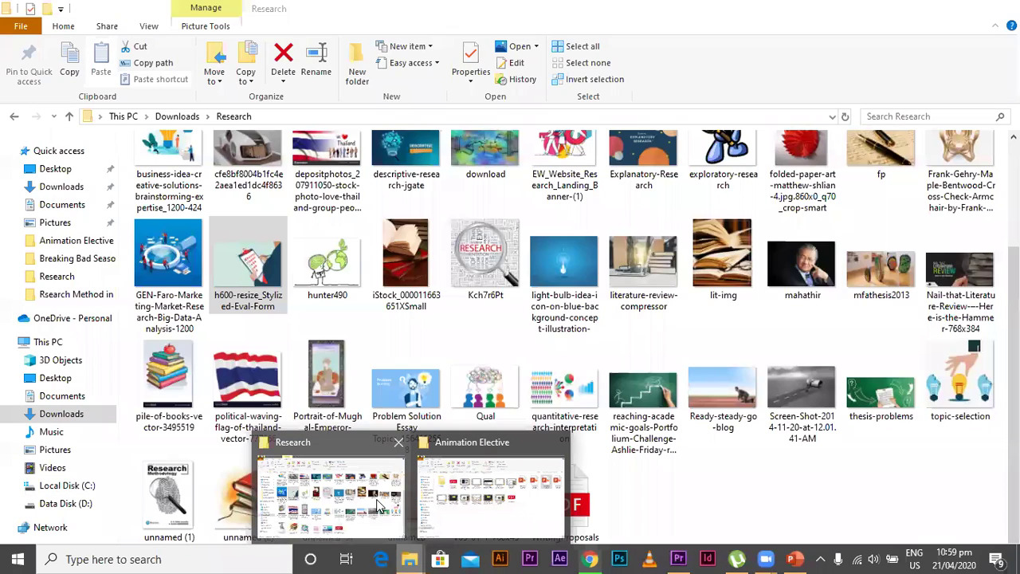
pyautogui.click(378, 503)
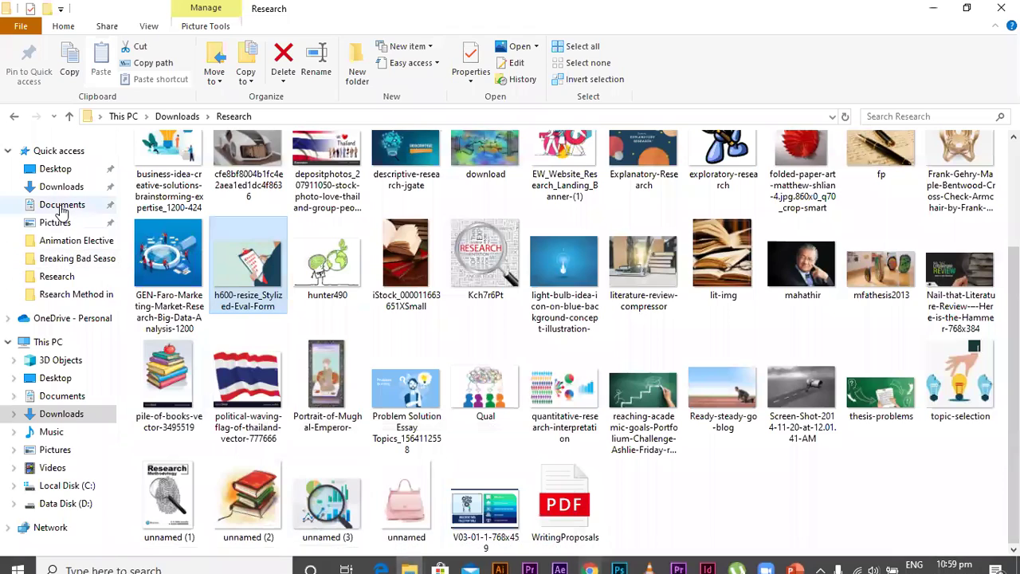
pyautogui.click(60, 188)
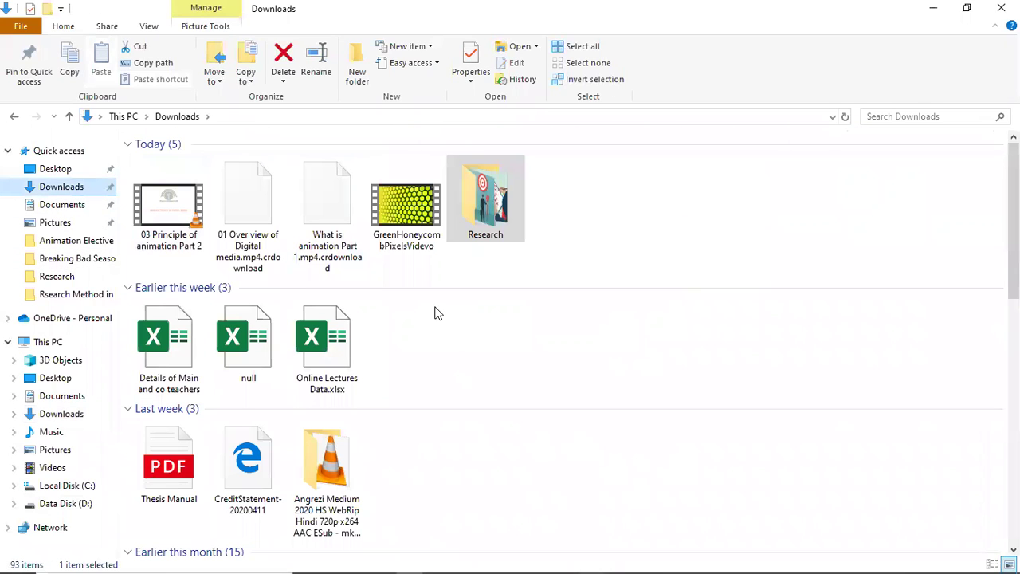
pyautogui.scroll(-1, 948, 219)
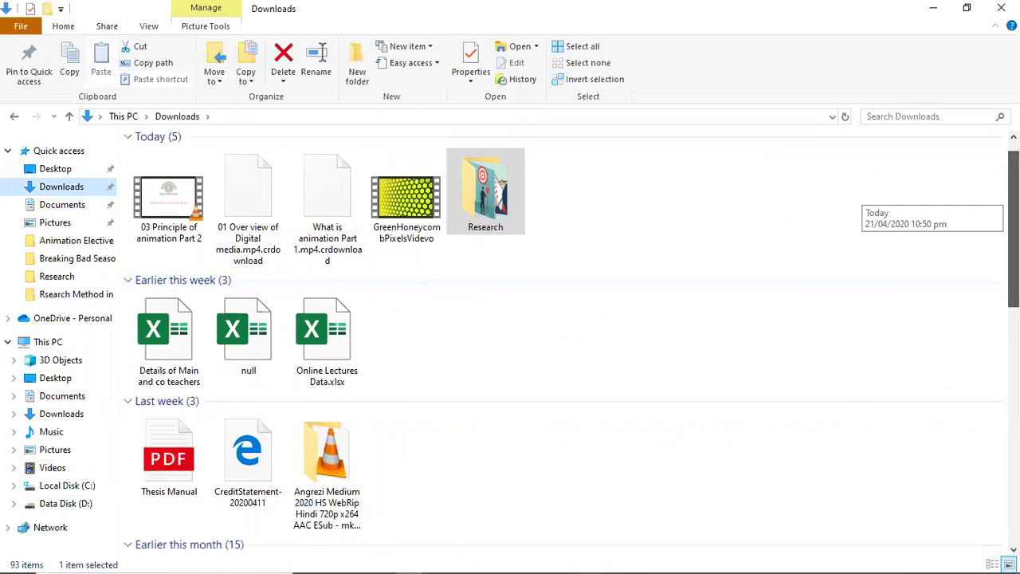
pyautogui.scroll(-3, 924, 199)
pyautogui.moveTo(273, 339); pyautogui.dragTo(482, 428)
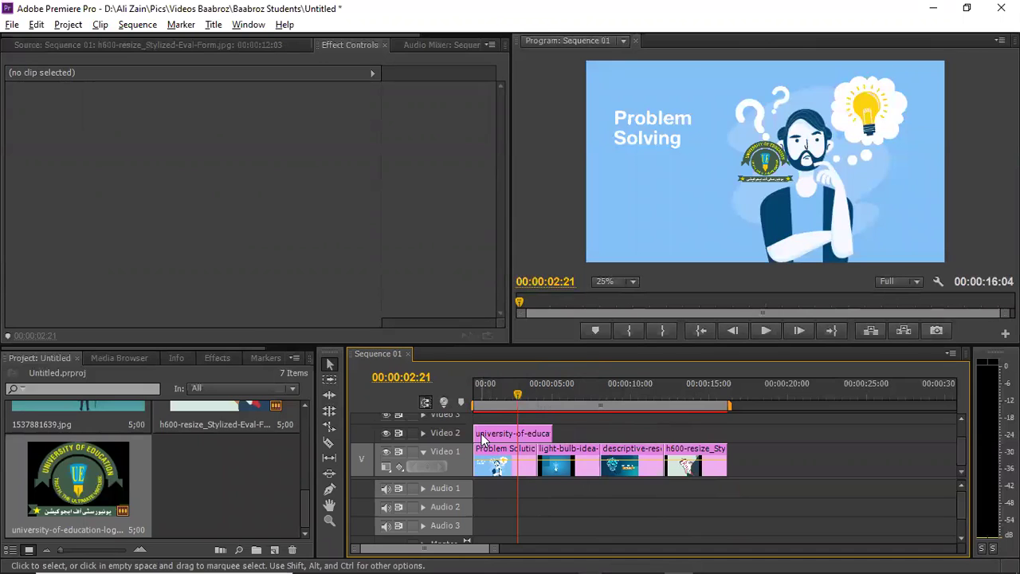
pyautogui.moveTo(518, 393)
pyautogui.mouseDown()
pyautogui.moveTo(496, 393)
pyautogui.moveTo(600, 405)
pyautogui.moveTo(504, 391)
pyautogui.moveTo(502, 399)
pyautogui.mouseUp()
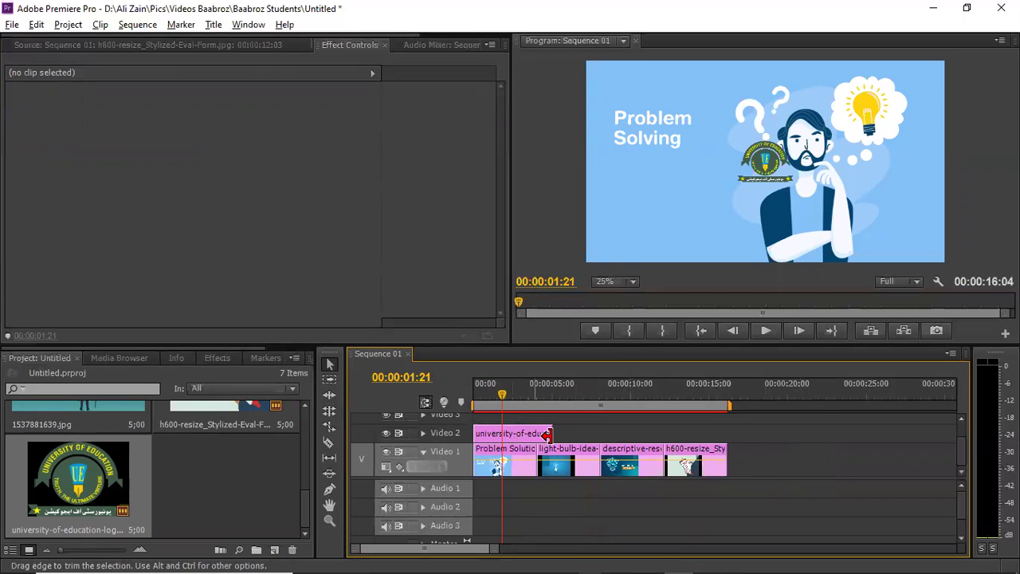
# Extend the university-of-education logo clip on Video 2 to the end of the last picture and return the playhead to 00:00:00:00.
pyautogui.moveTo(547, 433); pyautogui.dragTo(726, 436)
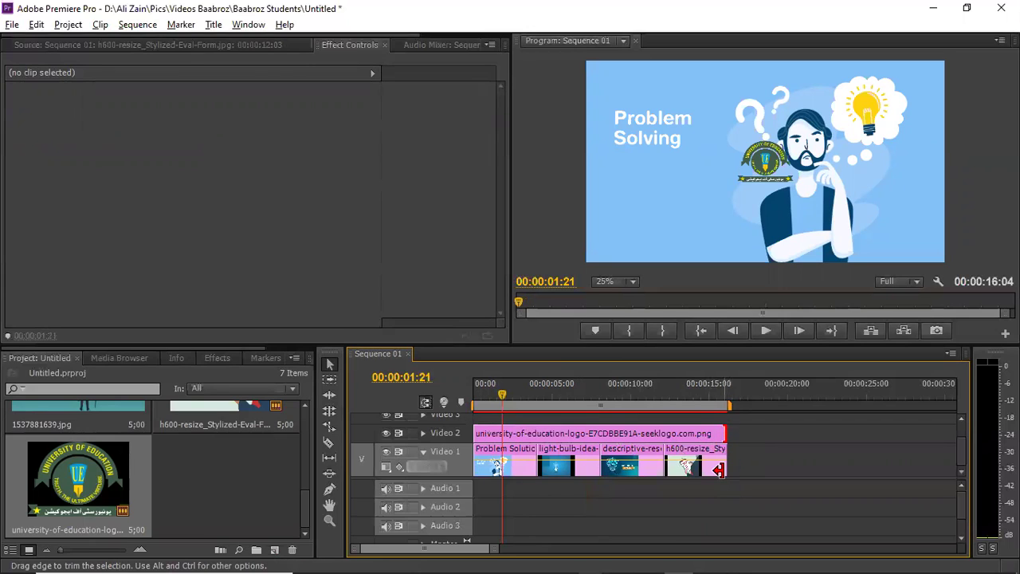
pyautogui.click(682, 439)
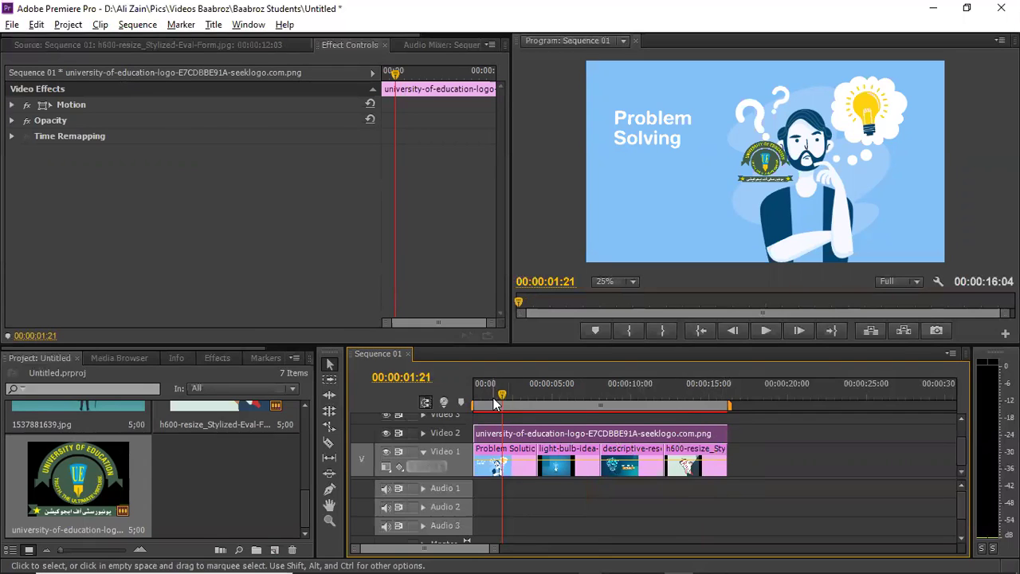
pyautogui.moveTo(501, 394); pyautogui.dragTo(463, 396)
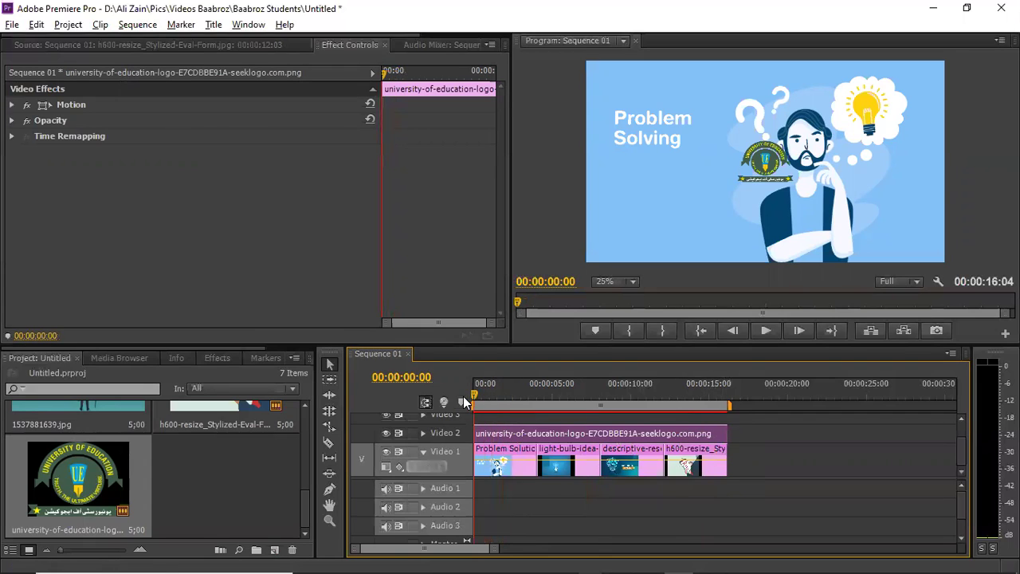
# Set the logo clip's Motion position to 197.0, 919.0 so it sits in the lower-left corner of the picture.
pyautogui.doubleClick(510, 430)
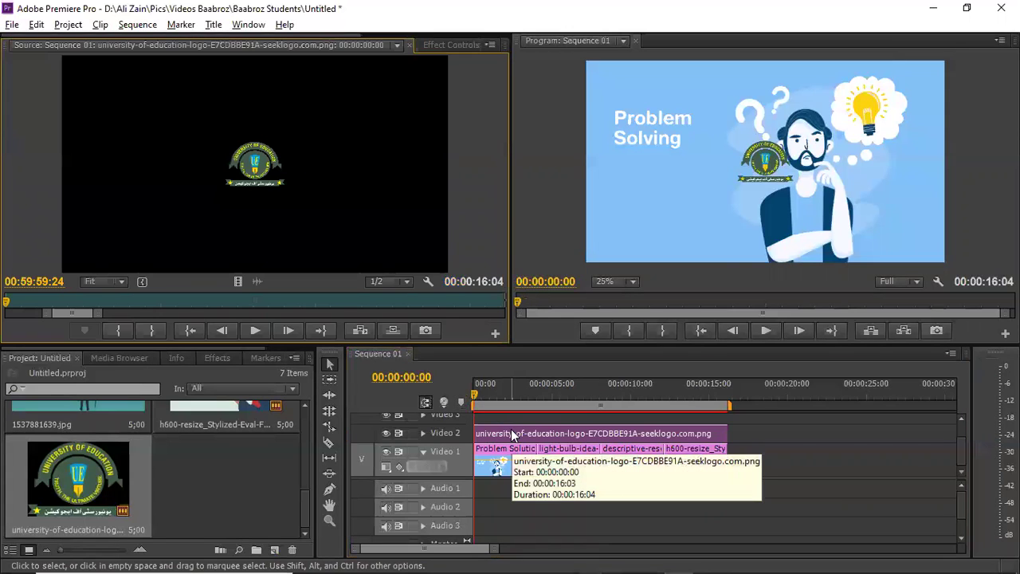
pyautogui.click(433, 48)
pyautogui.click(12, 106)
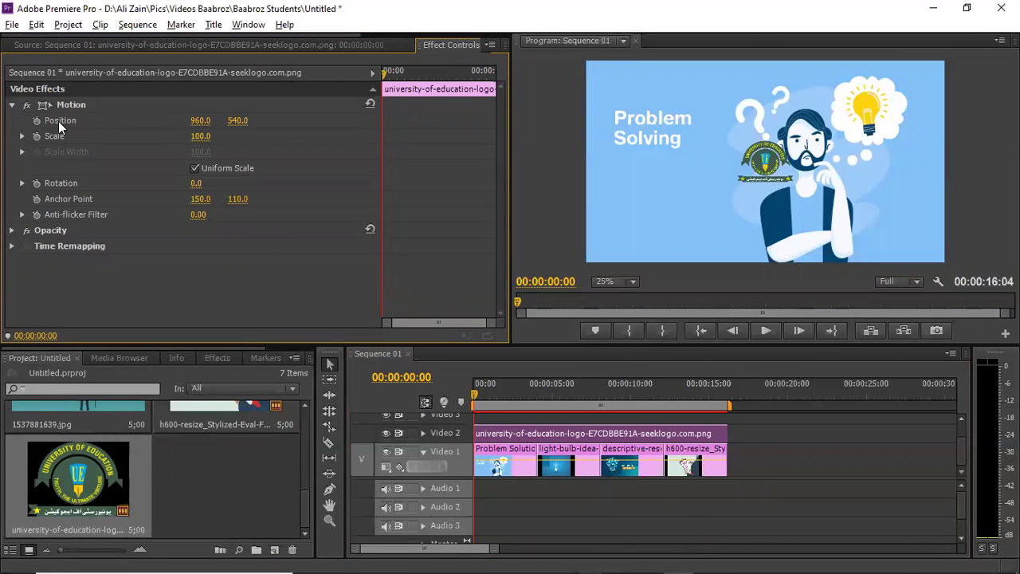
pyautogui.moveTo(202, 121); pyautogui.dragTo(15, 121)
pyautogui.moveTo(239, 120); pyautogui.dragTo(335, 121)
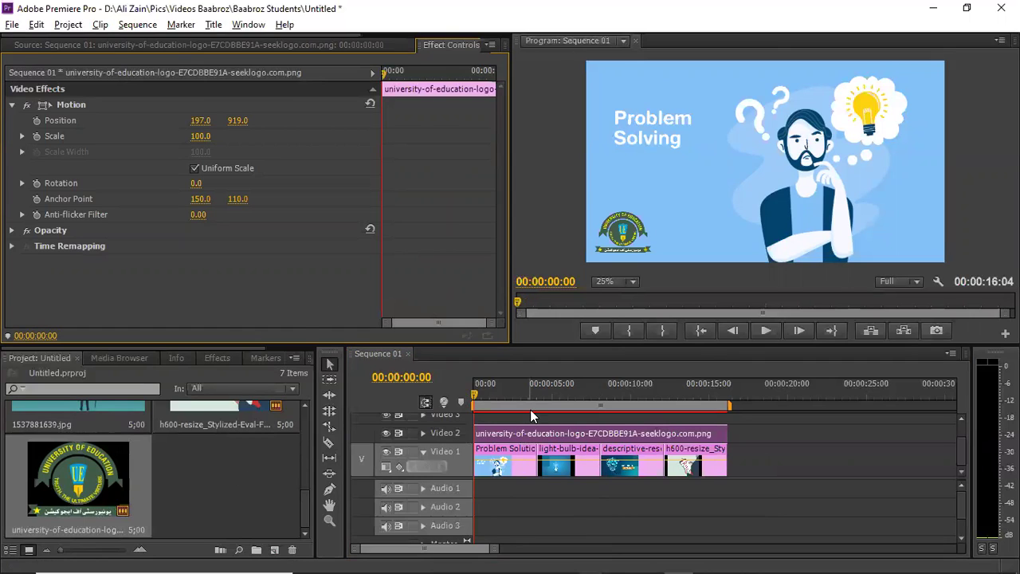
# Create a new title item named Title 01 at 1920 x 1080, 25.00fps with square pixels.
pyautogui.click(306, 46)
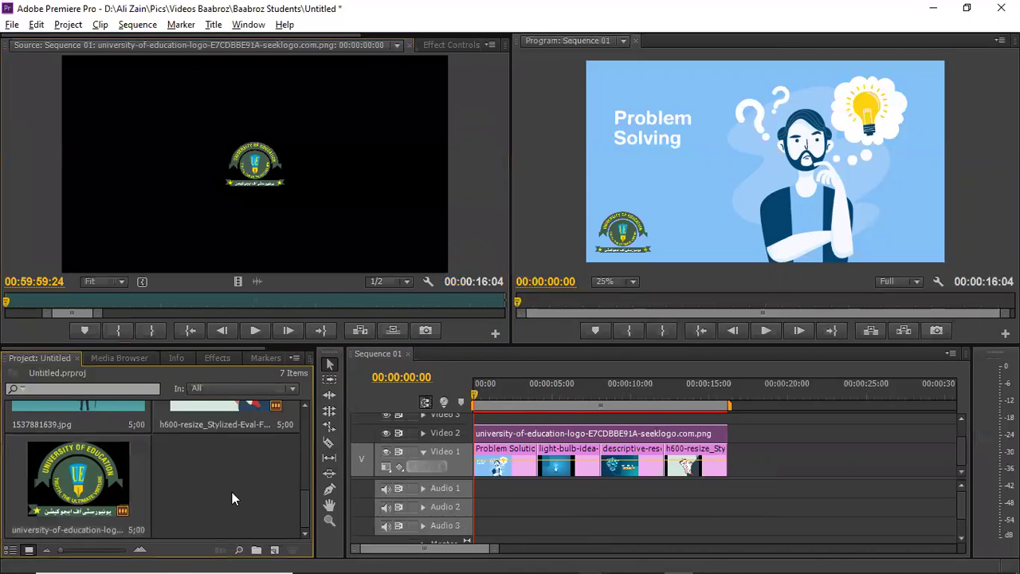
pyautogui.click(625, 527)
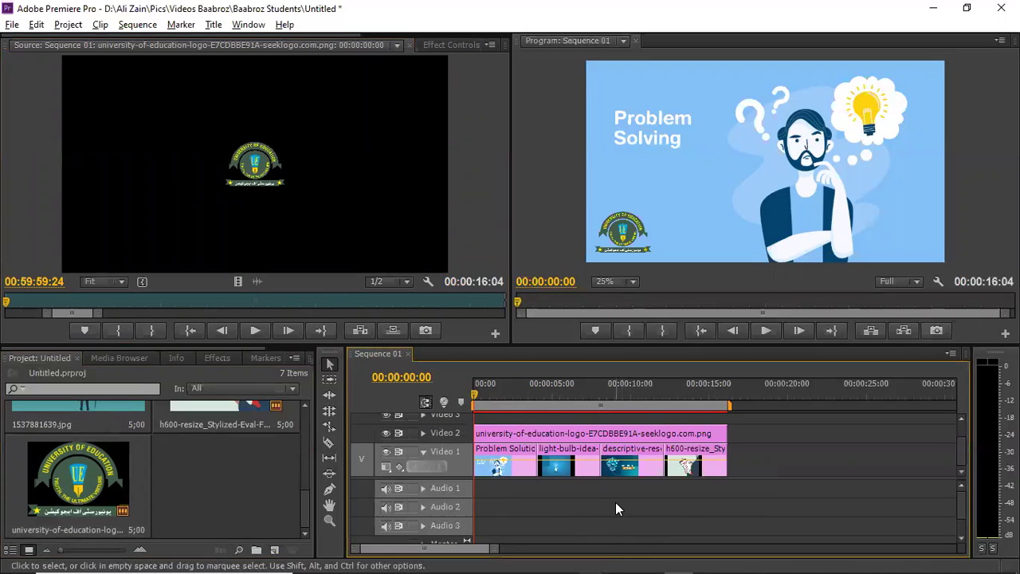
pyautogui.click(251, 482)
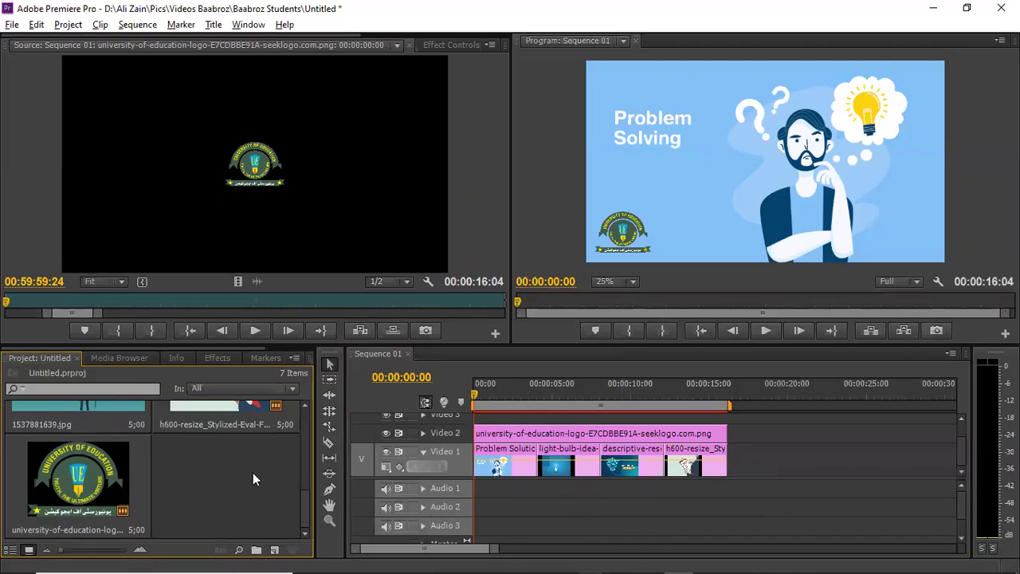
pyautogui.rightClick(252, 472)
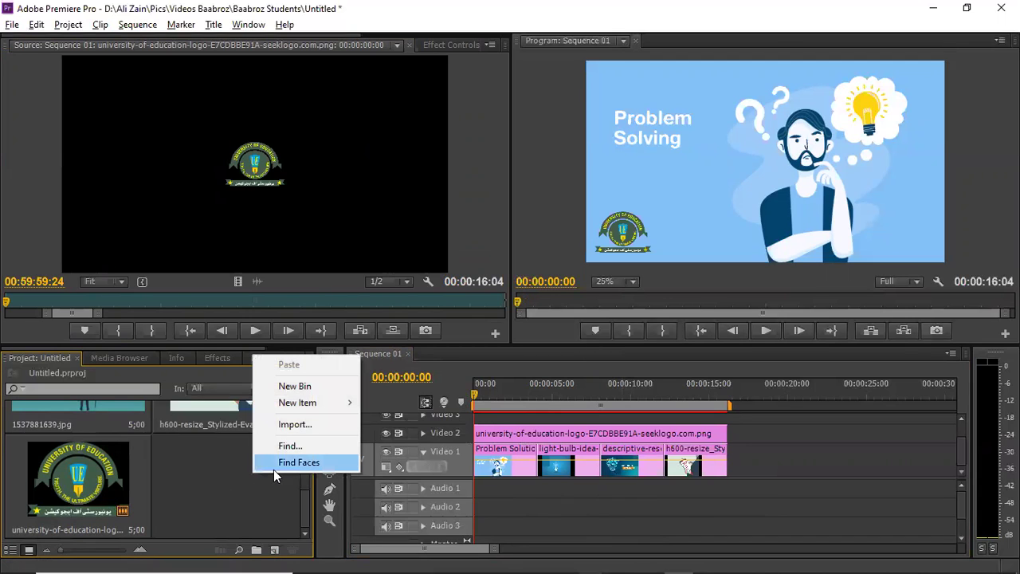
pyautogui.moveTo(306, 404)
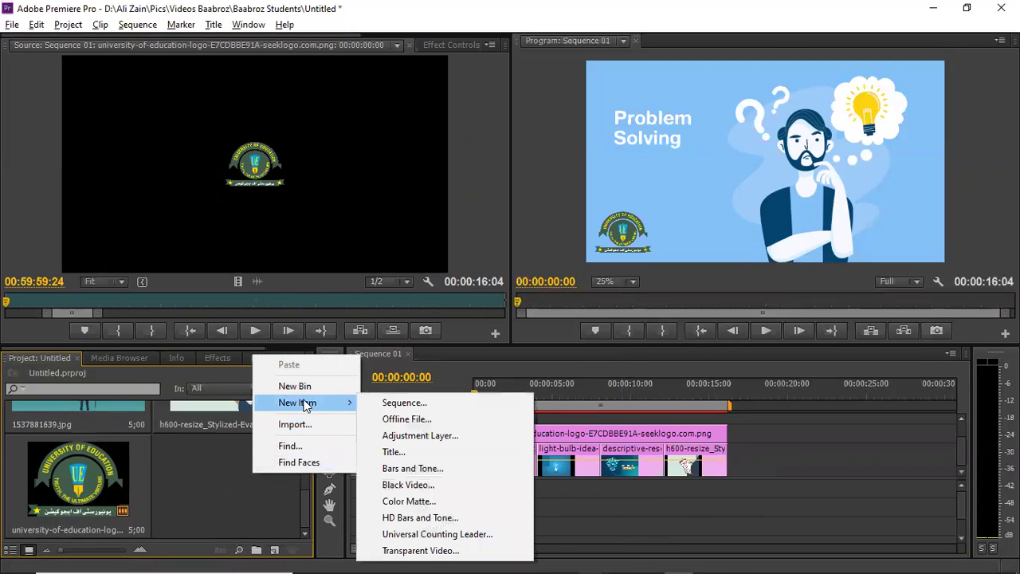
pyautogui.click(408, 454)
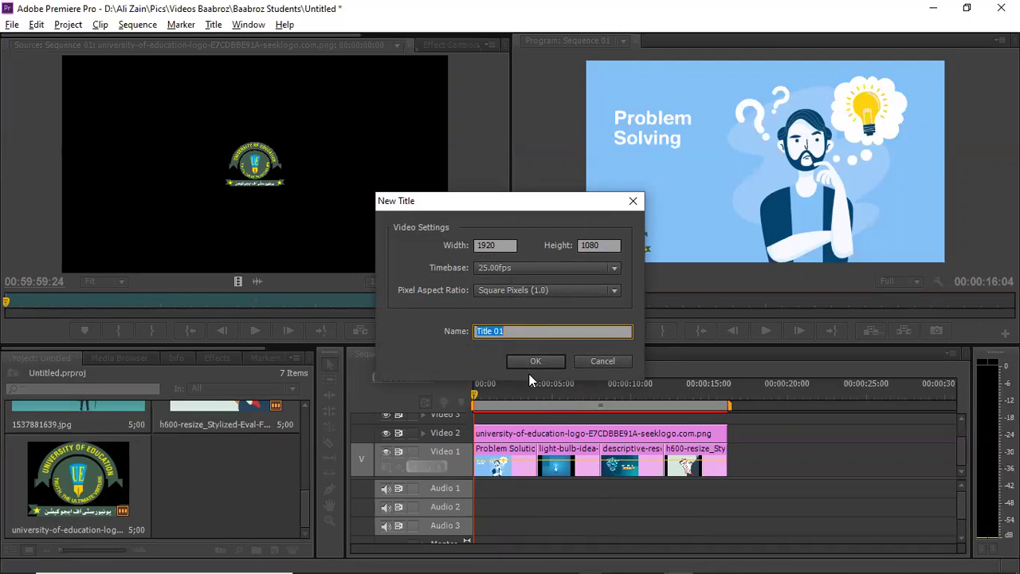
pyautogui.click(529, 362)
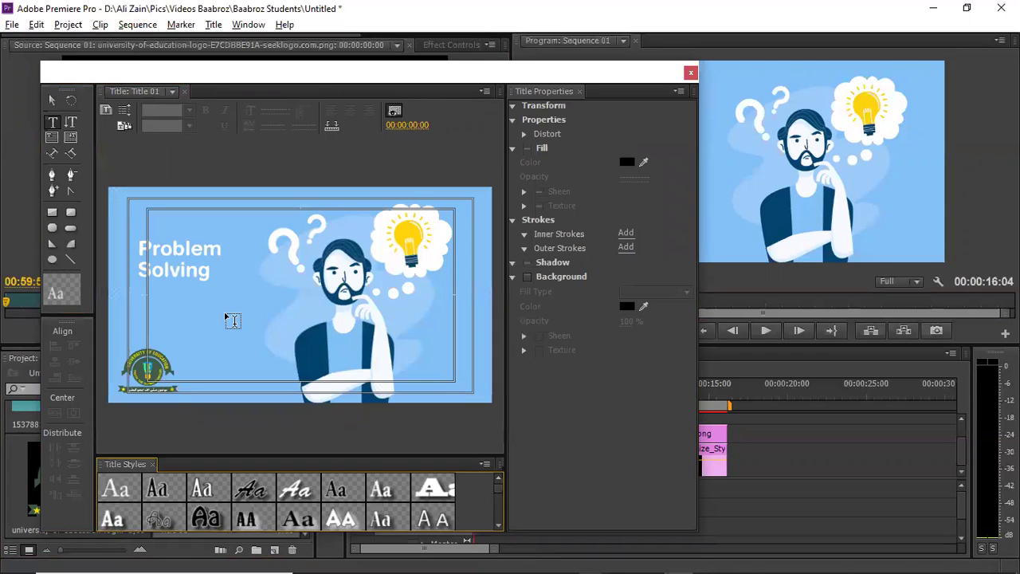
# Add the text "Method" near the middle of the title, select it all and move the title window clear of the screen edge.
pyautogui.click(266, 287)
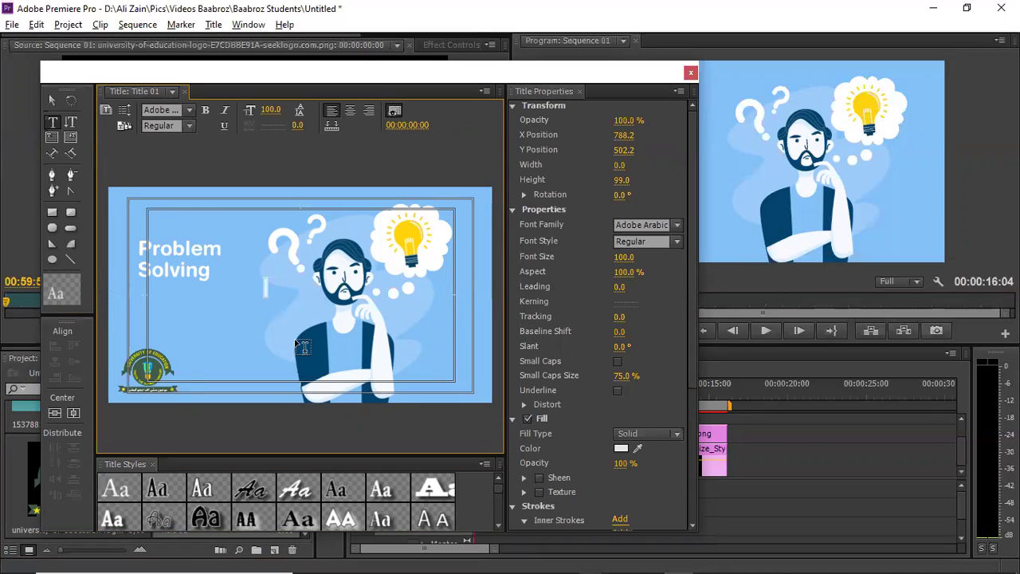
pyautogui.write('Me')
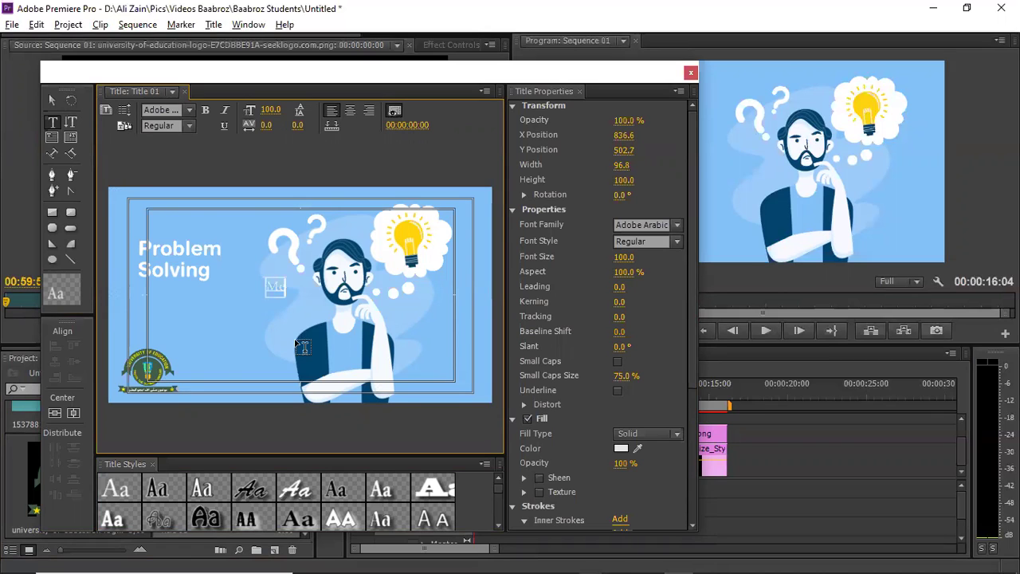
pyautogui.write('thod')
pyautogui.hotkey('ctrl', 'a')
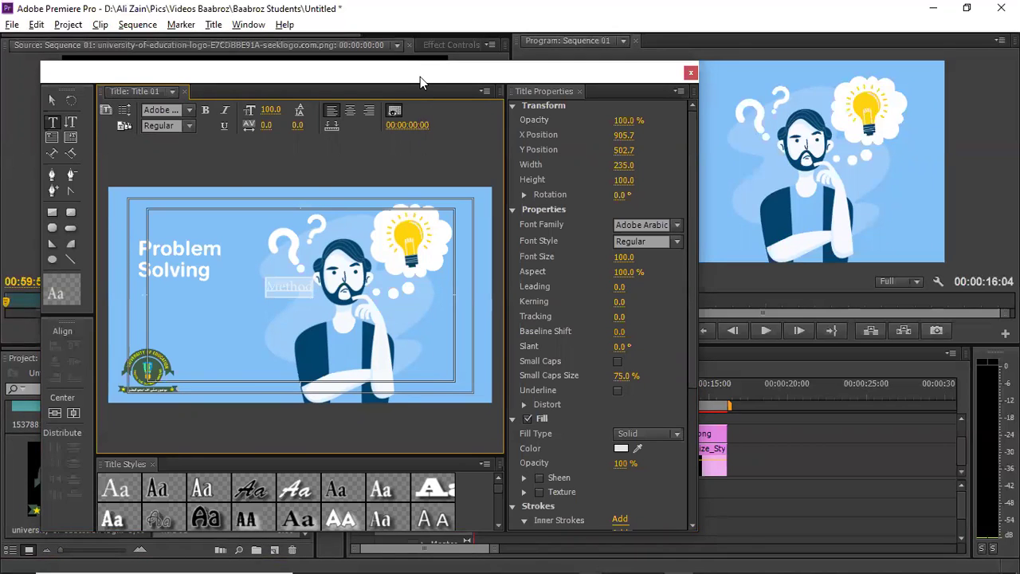
pyautogui.moveTo(422, 82); pyautogui.dragTo(547, 49)
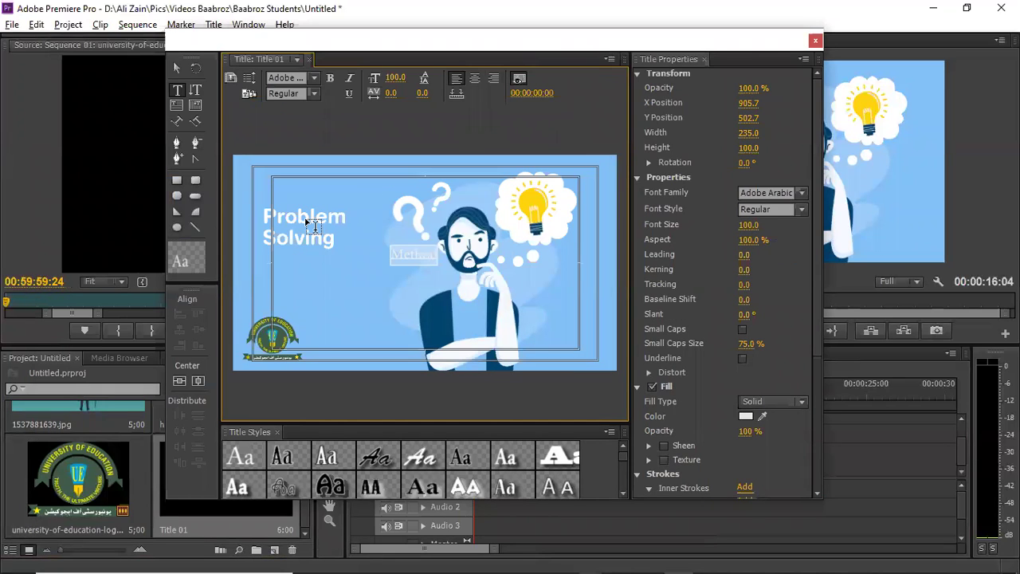
# Set the Method text's font to Calibri, its style to Bold and its font size to 178.
pyautogui.click(816, 275)
pyautogui.moveTo(816, 273); pyautogui.dragTo(825, 421)
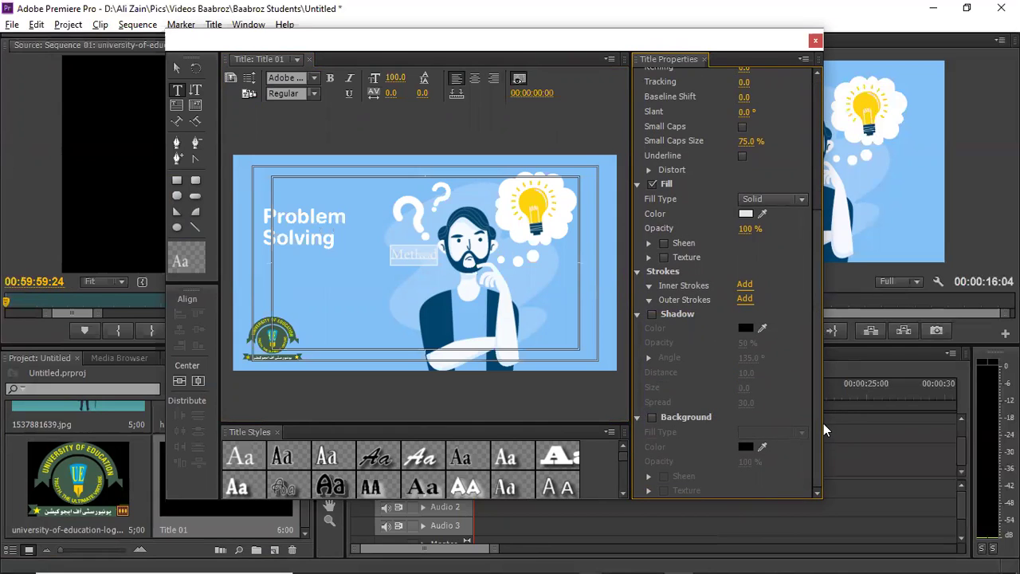
pyautogui.moveTo(815, 255); pyautogui.dragTo(805, 123)
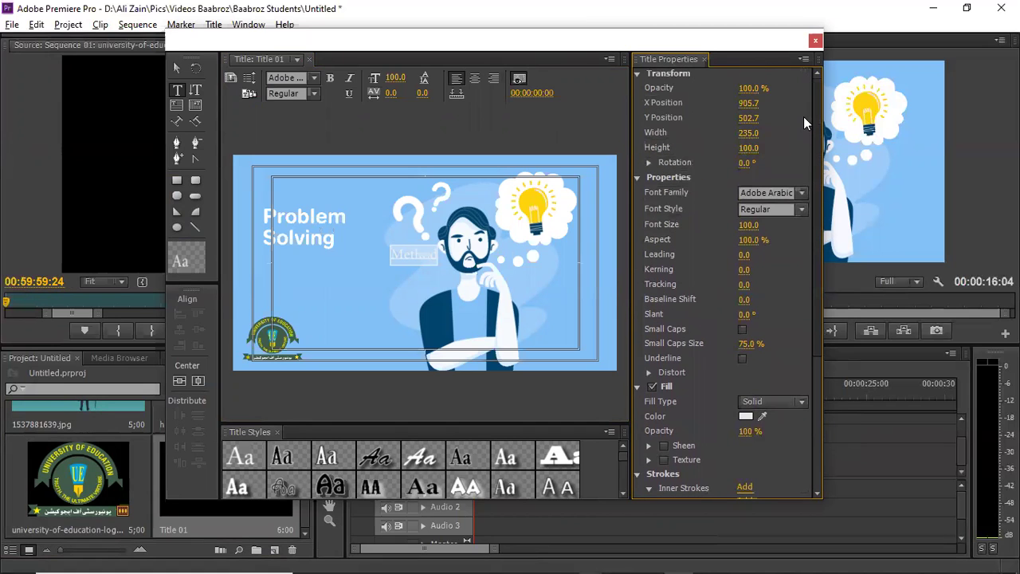
pyautogui.click(801, 196)
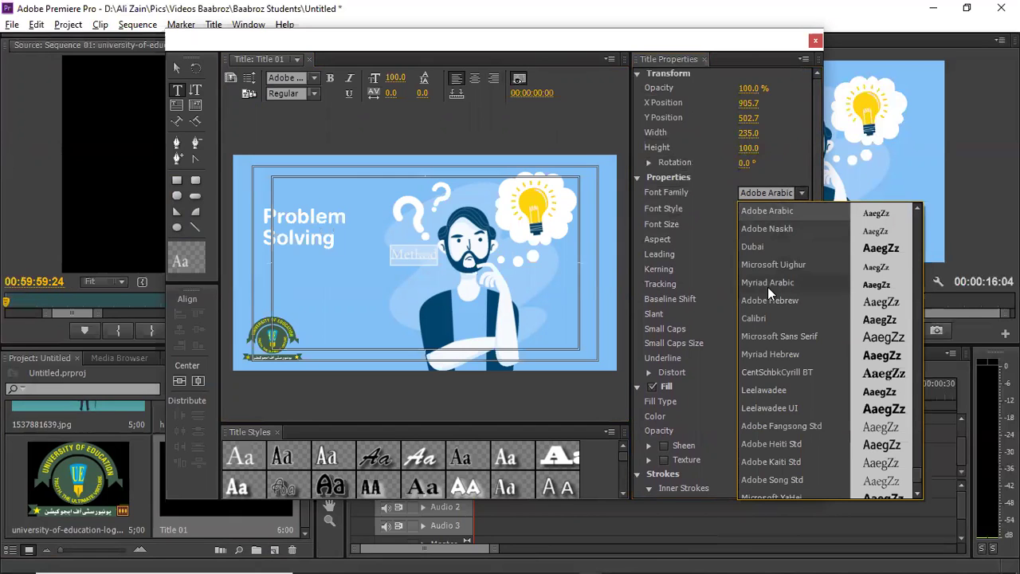
pyautogui.click(757, 318)
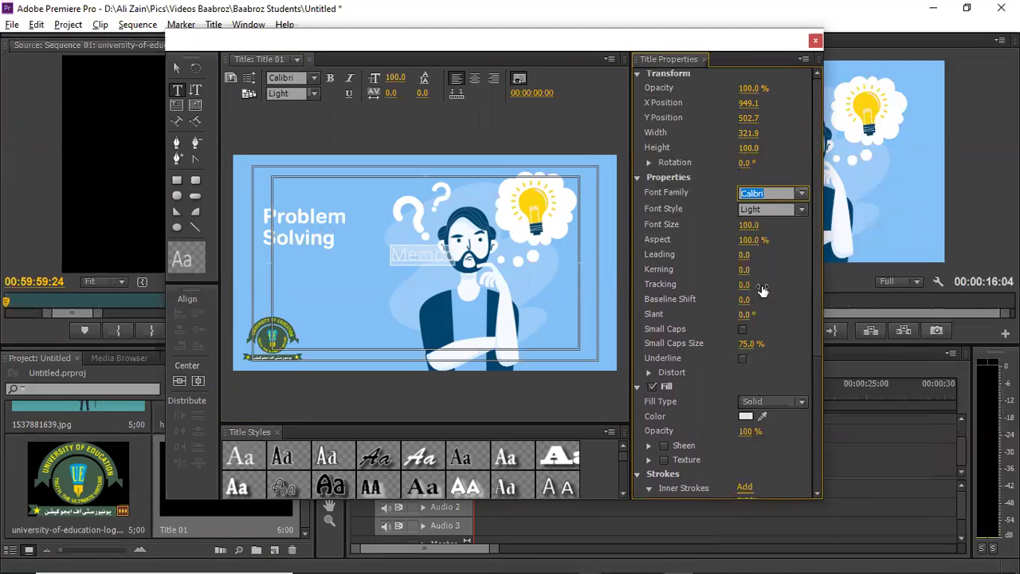
pyautogui.click(802, 209)
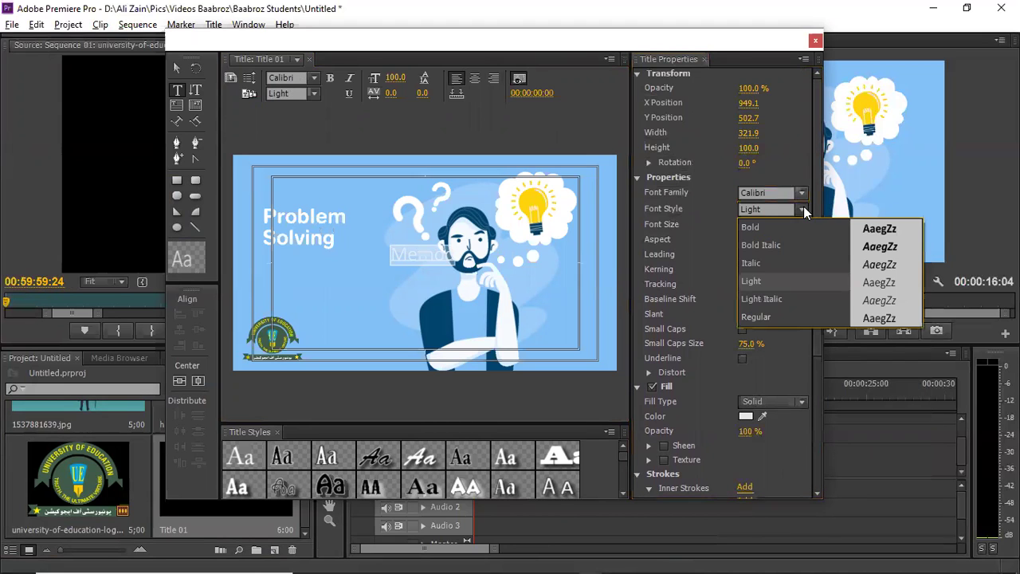
pyautogui.click(753, 227)
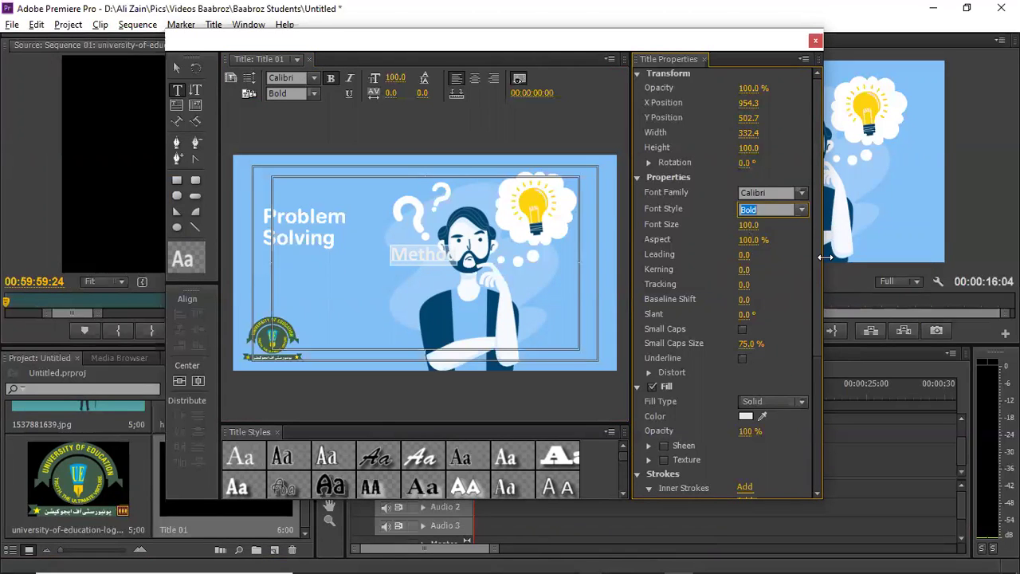
pyautogui.moveTo(746, 226); pyautogui.dragTo(809, 226)
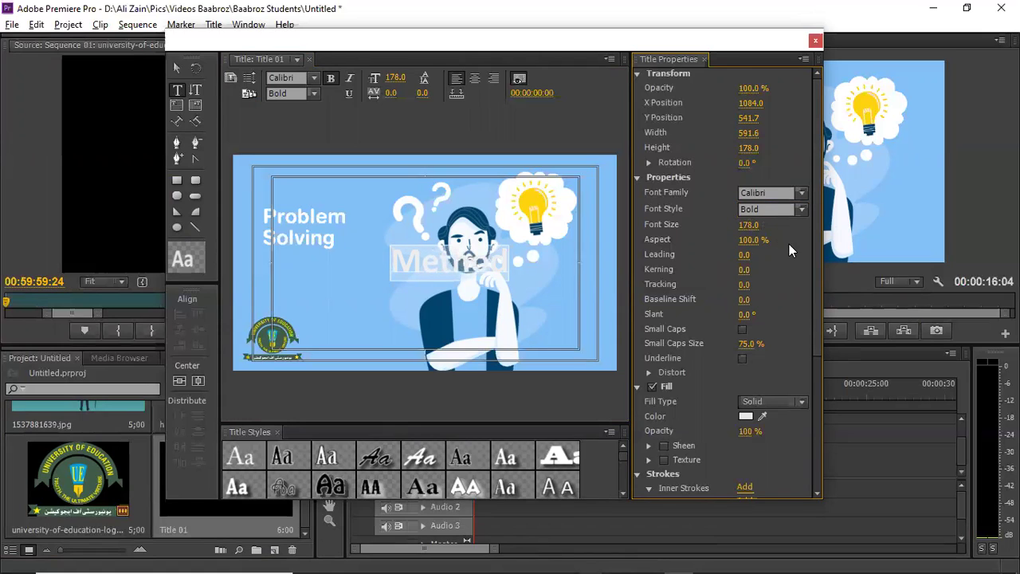
# Change the Method text's solid fill colour to white.
pyautogui.click(746, 415)
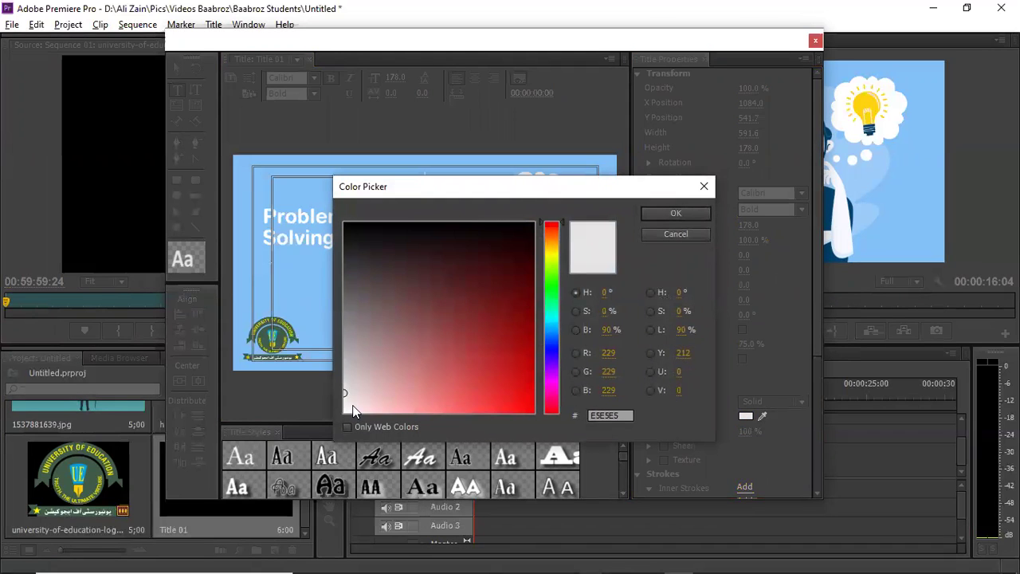
pyautogui.moveTo(351, 411); pyautogui.dragTo(335, 421)
pyautogui.click(675, 215)
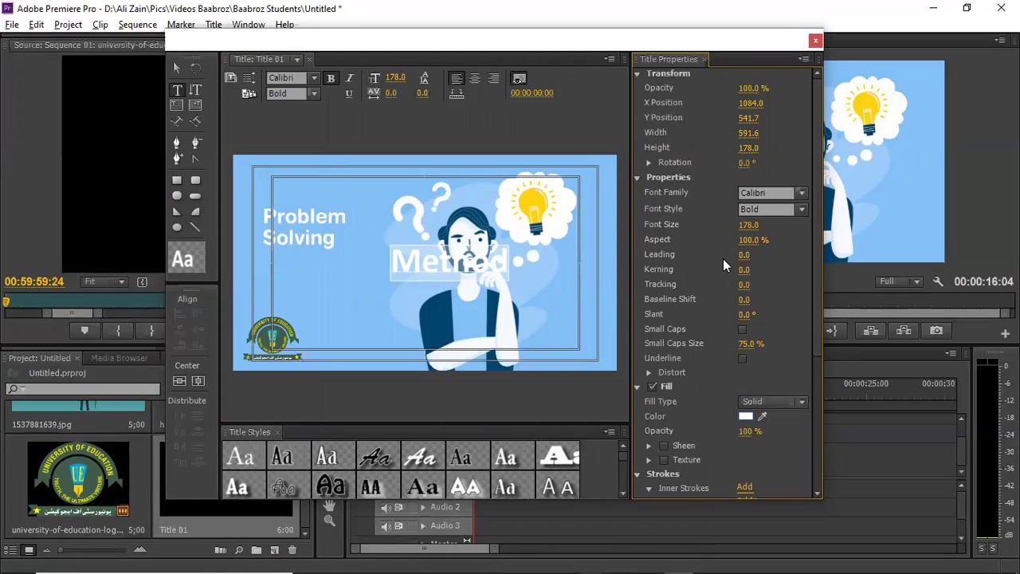
# Set the Method text's leading to 71, try adjusting its kerning, and review the remaining title properties.
pyautogui.moveTo(744, 254); pyautogui.dragTo(778, 306)
pyautogui.moveTo(743, 269); pyautogui.dragTo(710, 269)
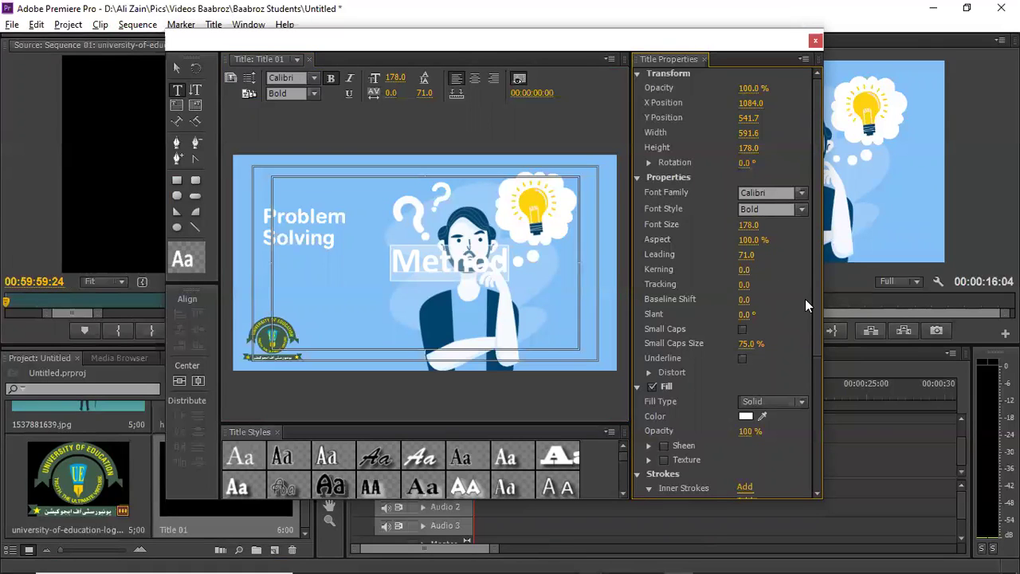
pyautogui.moveTo(816, 300); pyautogui.dragTo(827, 436)
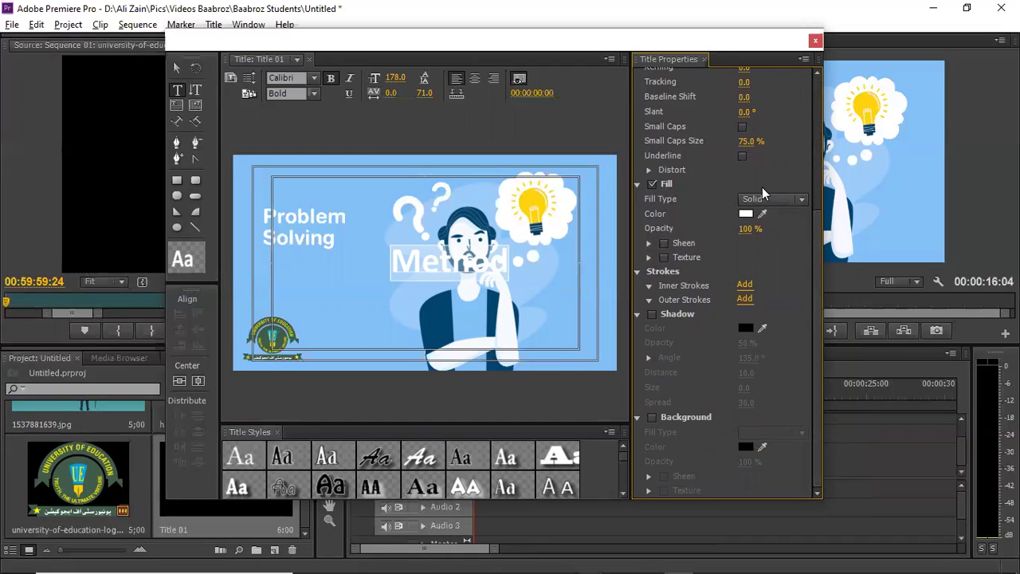
pyautogui.moveTo(813, 302); pyautogui.dragTo(803, 78)
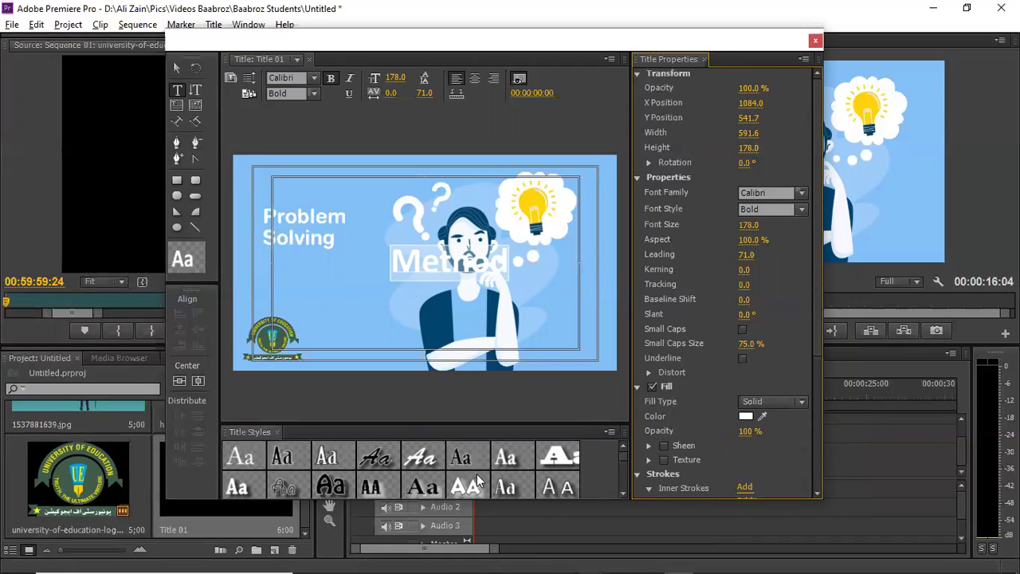
# Try the Blackoak Std title style on the Method text and apply the Lithos Pro Black style instead.
pyautogui.click(567, 459)
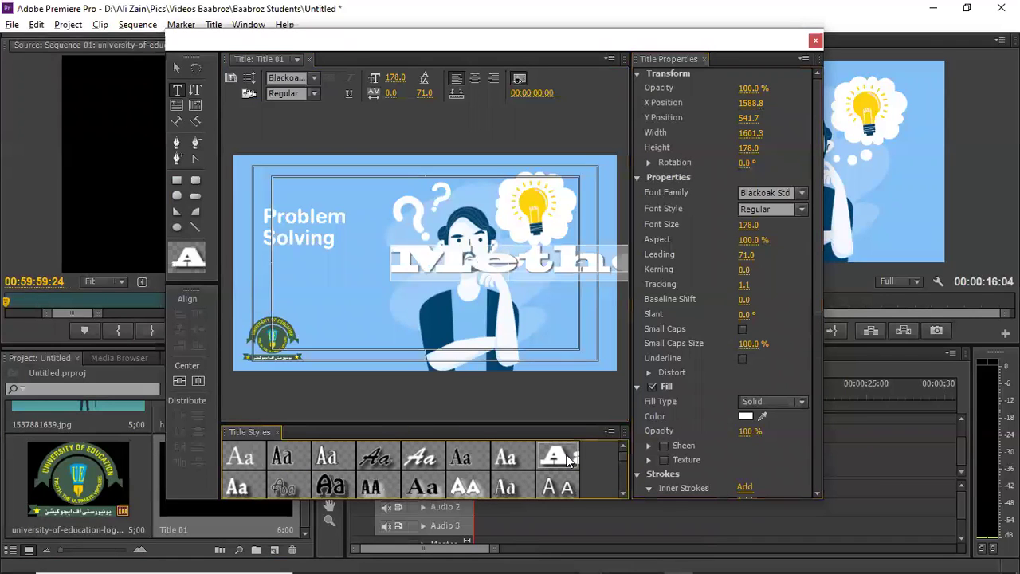
pyautogui.click(457, 488)
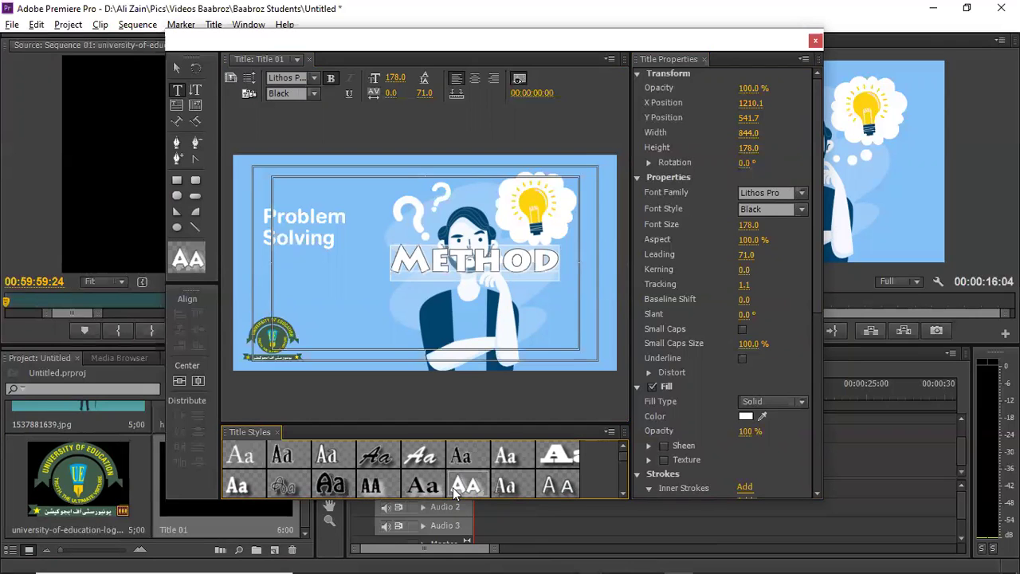
pyautogui.moveTo(622, 456)
pyautogui.mouseDown()
pyautogui.moveTo(625, 485)
pyautogui.moveTo(620, 449)
pyautogui.mouseUp()
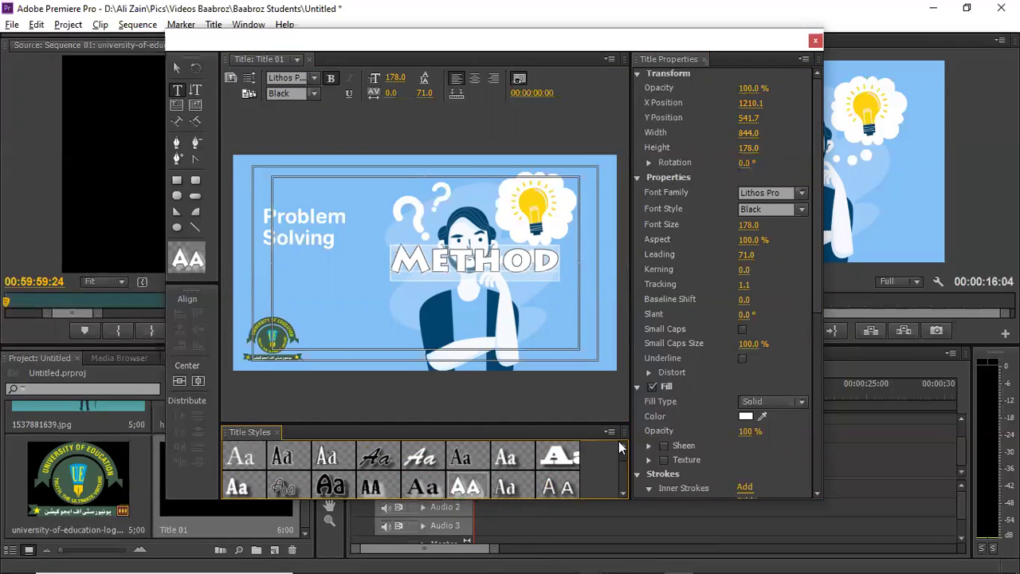
# Move the Method text to about X 975, center-align it and center it vertically in the frame.
pyautogui.click(177, 68)
pyautogui.moveTo(427, 264); pyautogui.dragTo(395, 279)
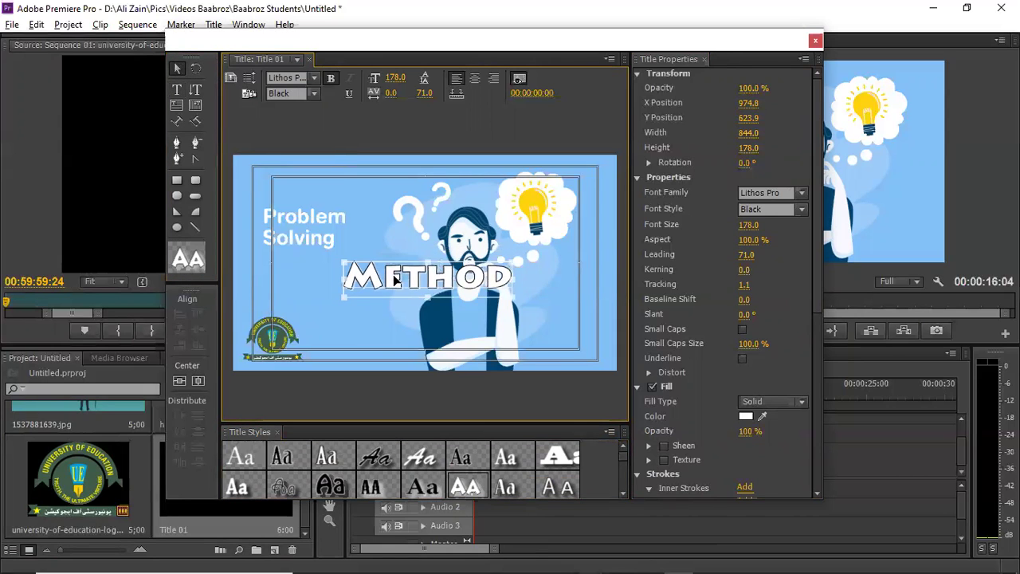
pyautogui.click(477, 82)
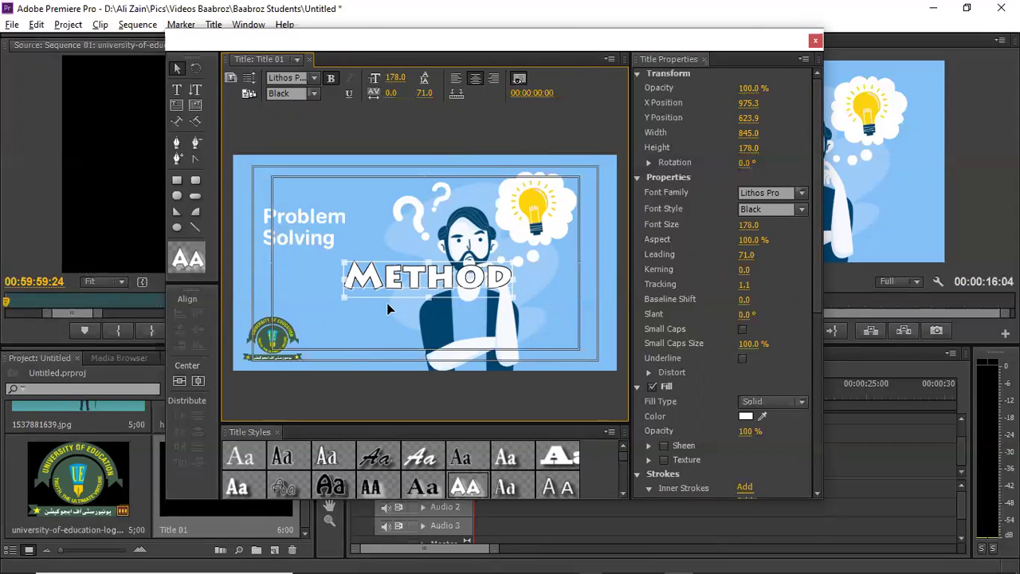
pyautogui.click(180, 381)
pyautogui.click(180, 381)
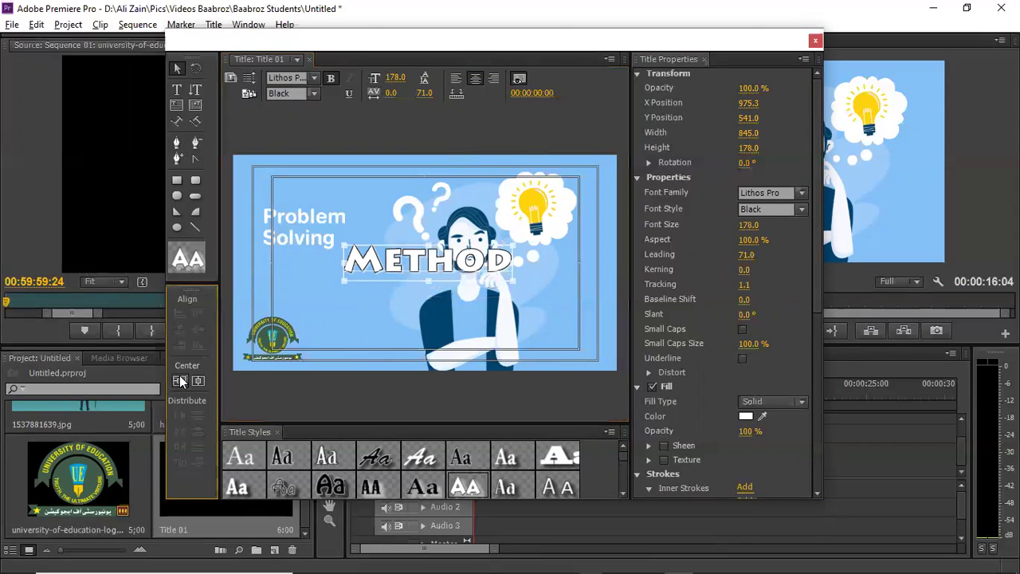
# Center the Method text horizontally and reposition it directly below "Problem Solving" at about X 569, Y 575.
pyautogui.click(199, 381)
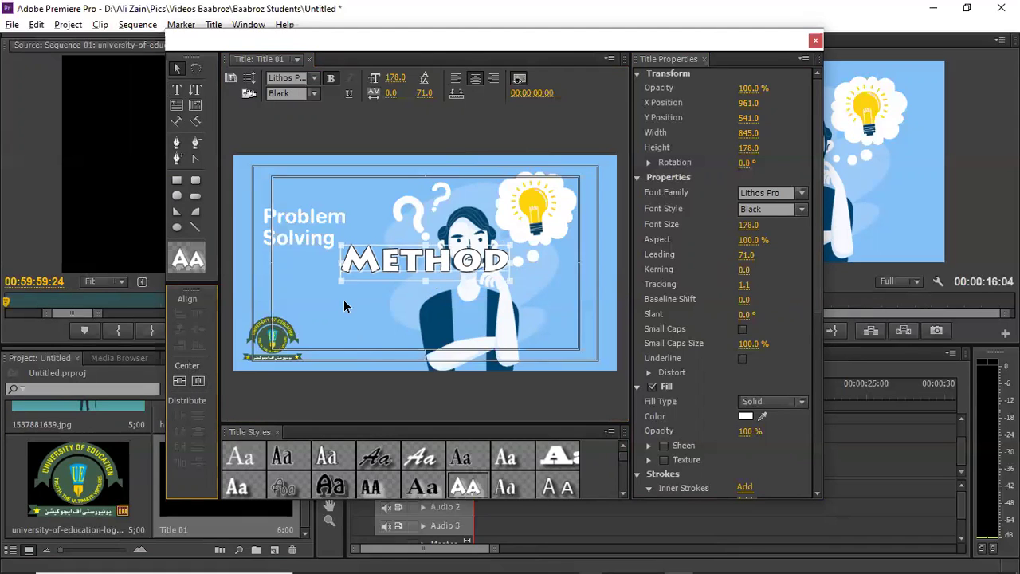
pyautogui.moveTo(368, 268); pyautogui.dragTo(293, 269)
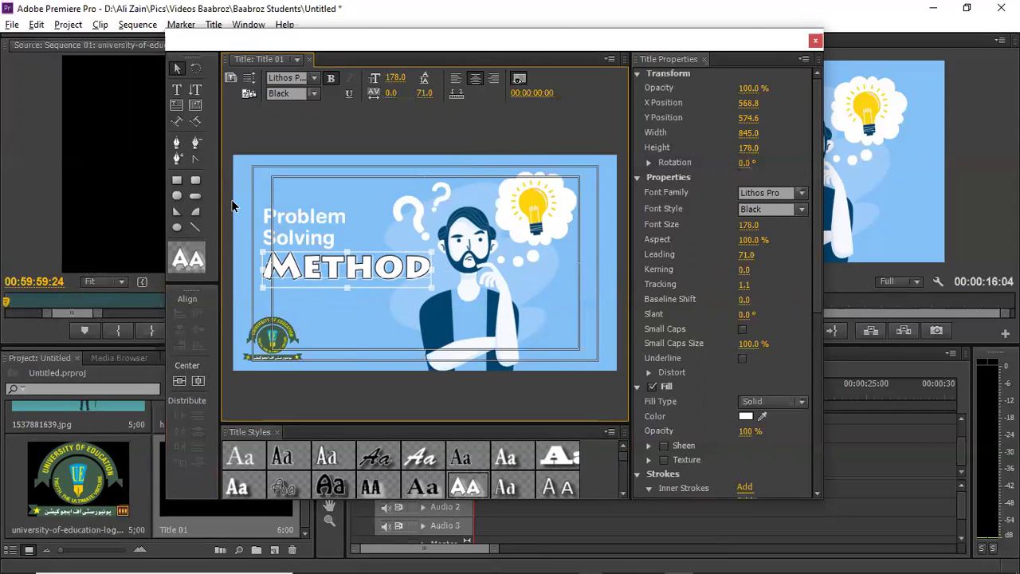
# Draw a rectangle about 864 by 257 over the Method text with the Rectangle tool.
pyautogui.click(177, 183)
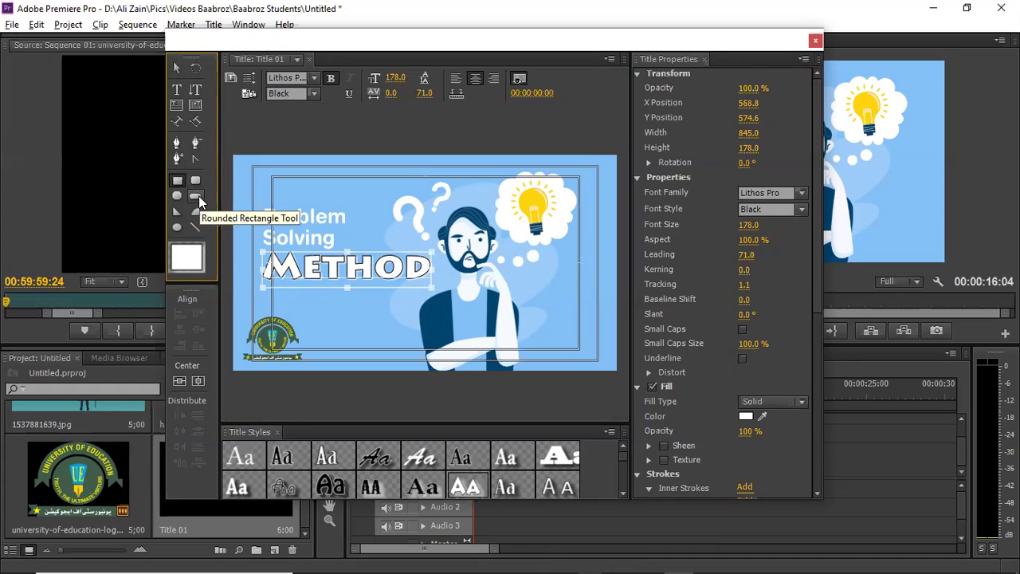
pyautogui.click(258, 269)
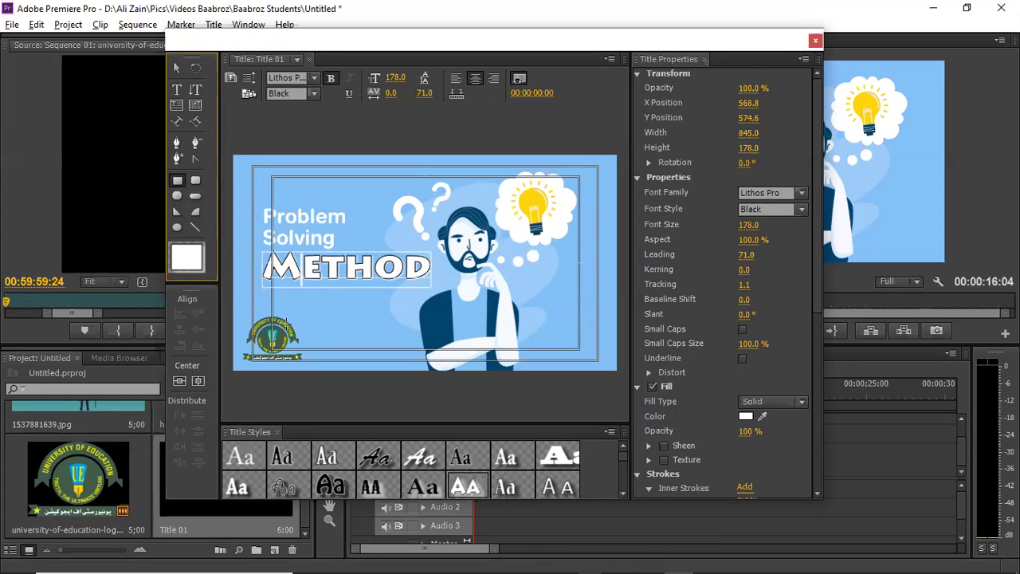
pyautogui.click(258, 302)
pyautogui.moveTo(258, 307)
pyautogui.mouseDown()
pyautogui.moveTo(417, 295)
pyautogui.moveTo(437, 271)
pyautogui.moveTo(433, 251)
pyautogui.mouseUp()
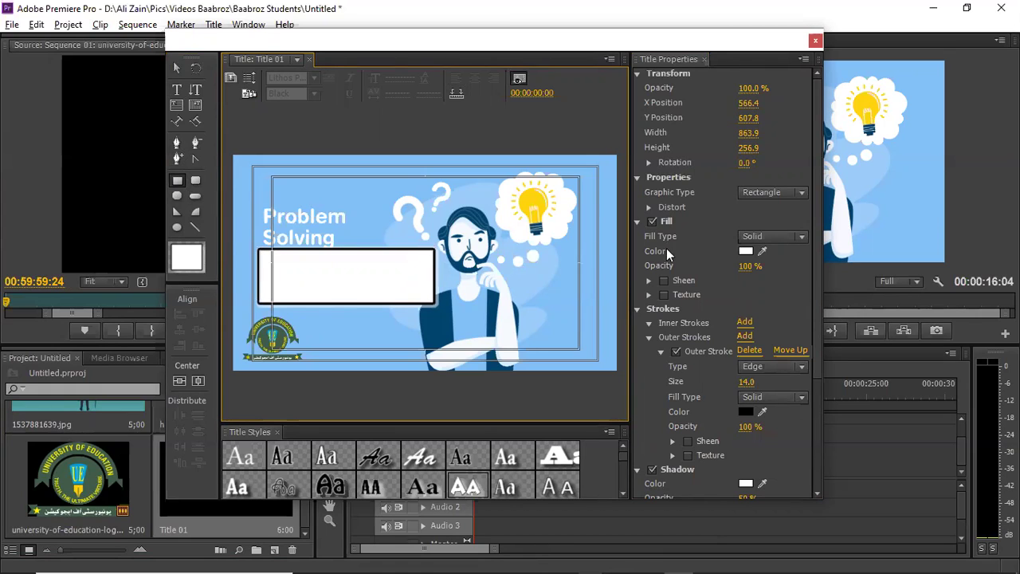
# Open the rectangle's fill colour, cancel without changing it, and turn off the rectangle's fill.
pyautogui.click(745, 253)
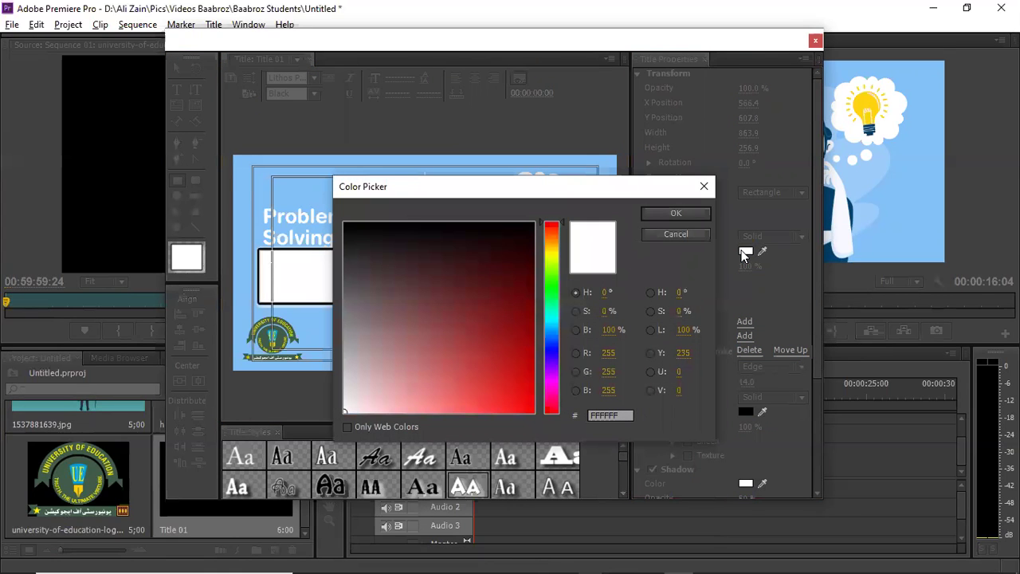
pyautogui.click(668, 233)
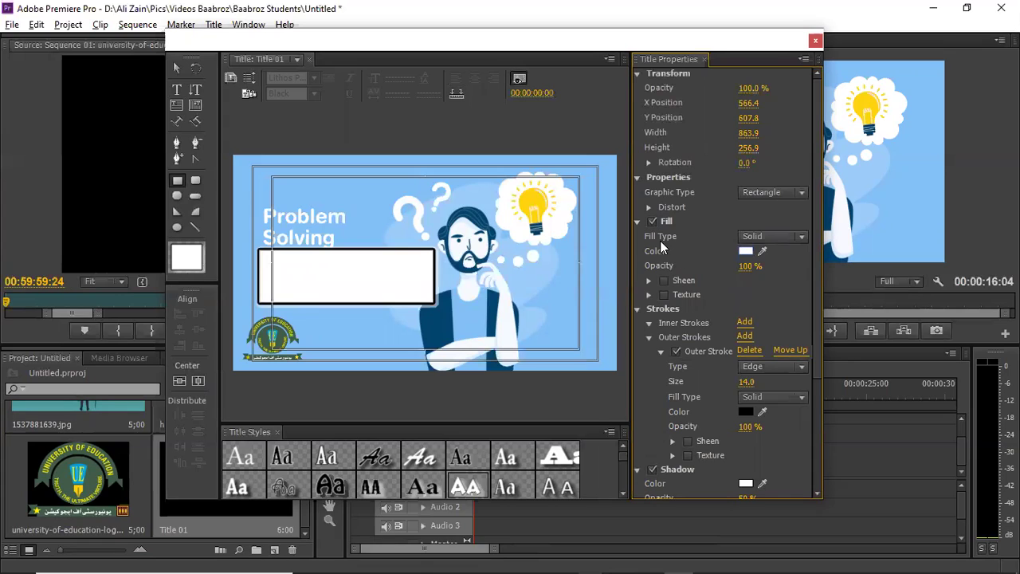
pyautogui.click(653, 221)
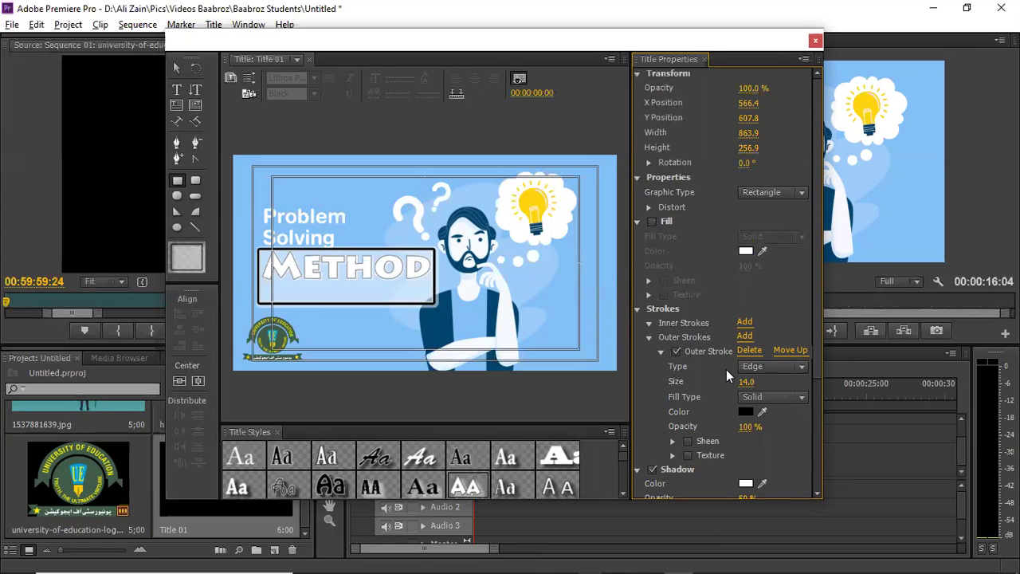
# Shorten the outlined rectangle to about 171 high so it frames the Method text, and close the title editor.
pyautogui.click(176, 69)
pyautogui.moveTo(348, 304); pyautogui.dragTo(348, 287)
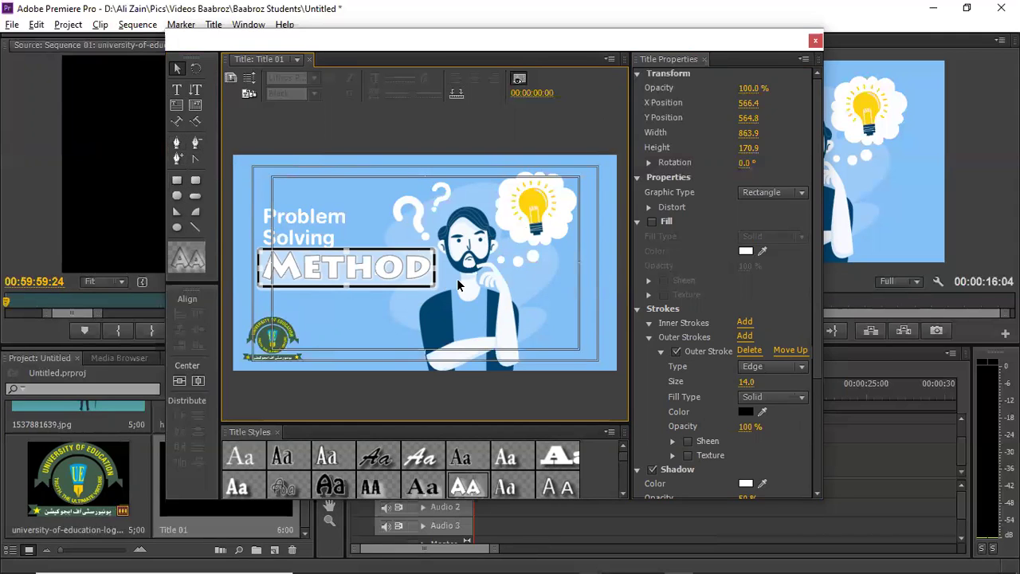
pyautogui.click(813, 40)
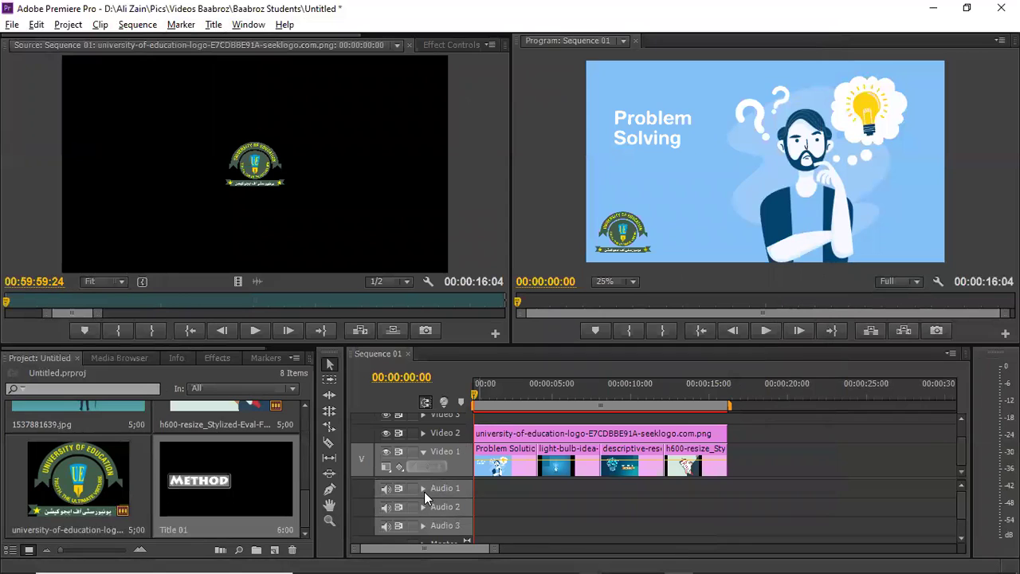
# Place Title 01 at the start of Video 3 and trim it to end with the first picture.
pyautogui.moveTo(962, 450); pyautogui.dragTo(962, 446)
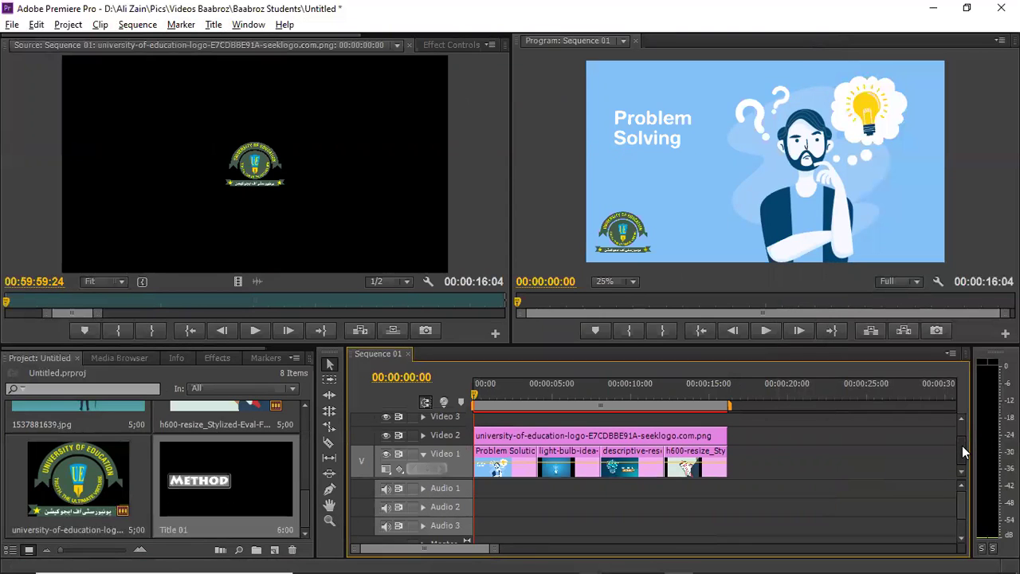
pyautogui.moveTo(201, 481); pyautogui.dragTo(481, 421)
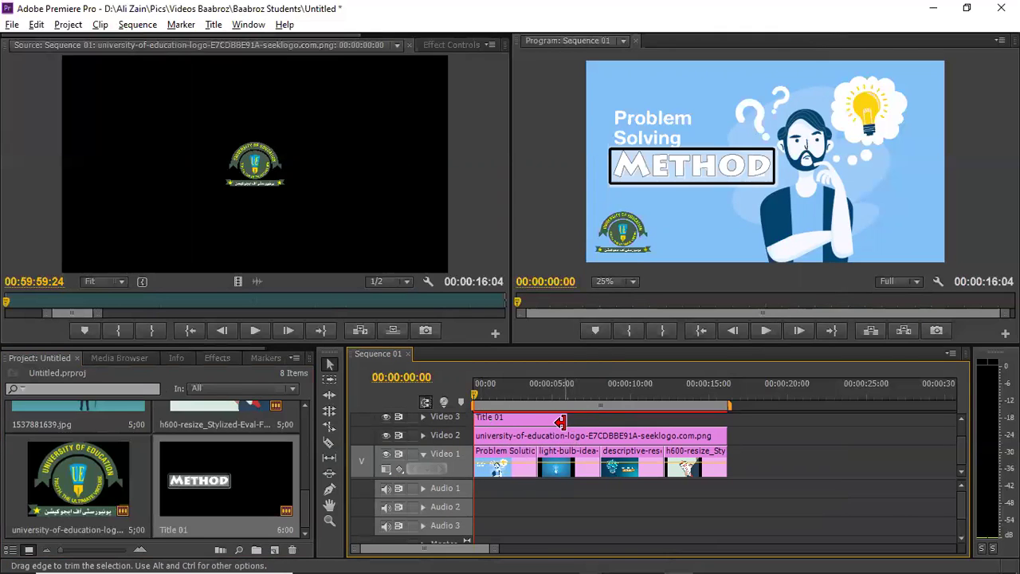
pyautogui.moveTo(562, 420); pyautogui.dragTo(535, 447)
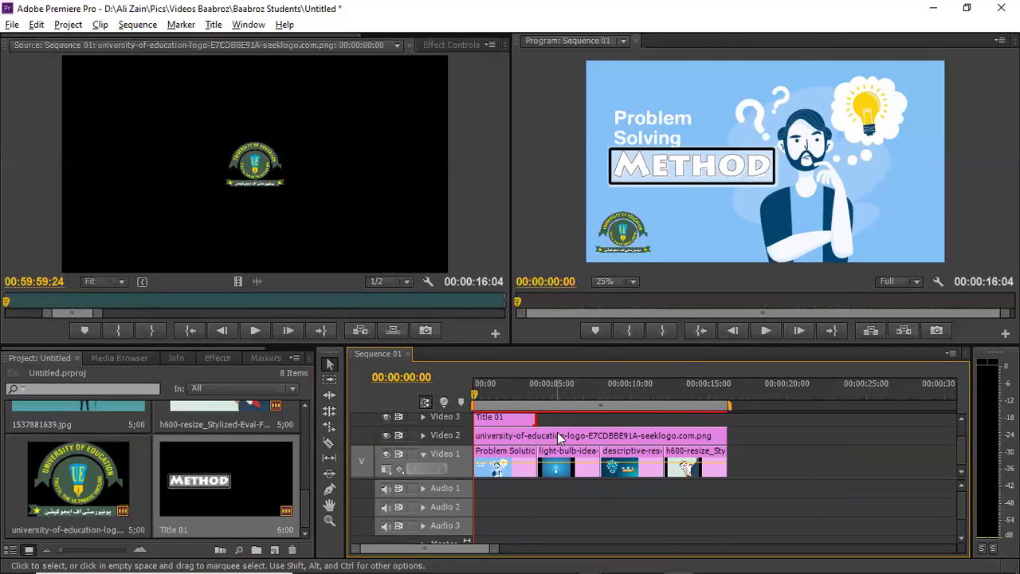
# Create a 1920 × 1080 title named Title 02 over the light-bulb picture at 00:00:05:09 and write "IDEA" beside the bulb's upper part.
pyautogui.click(557, 385)
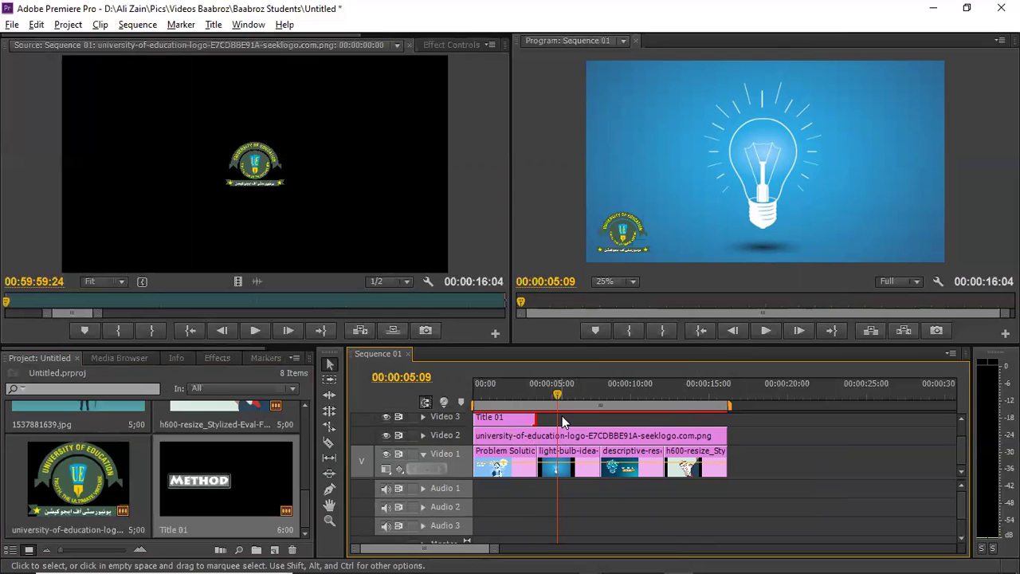
pyautogui.click(274, 550)
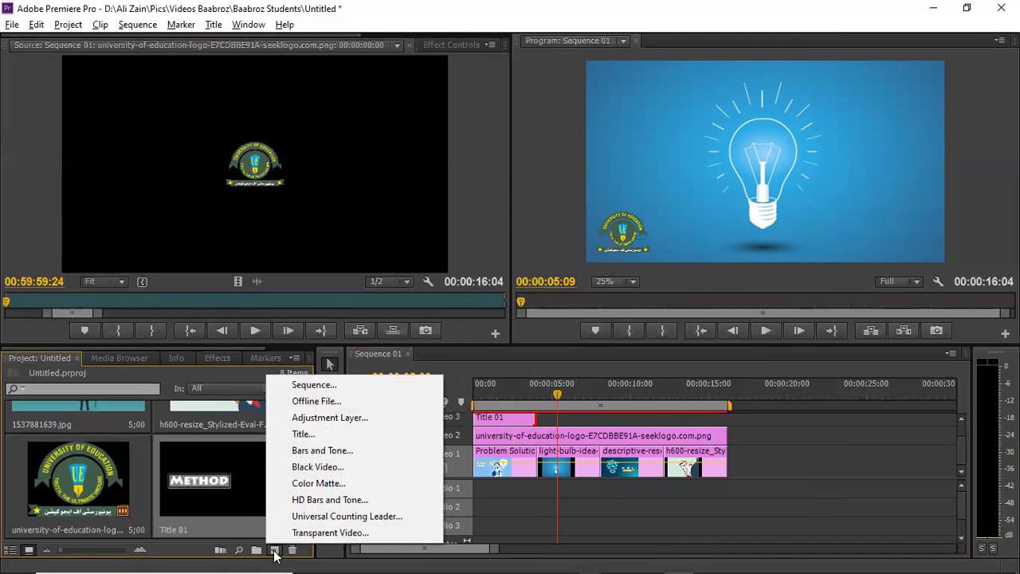
pyautogui.click(306, 432)
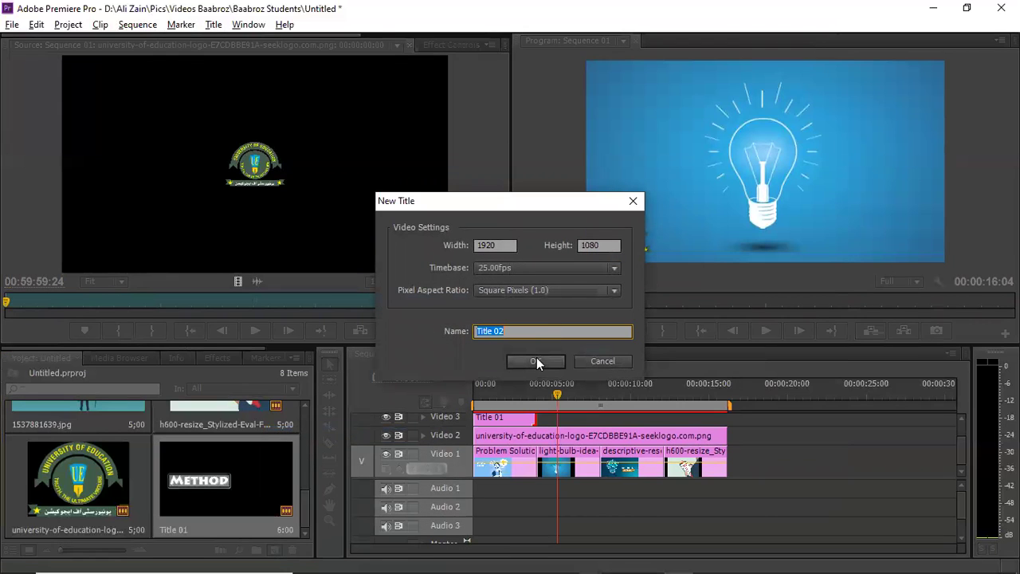
pyautogui.click(537, 361)
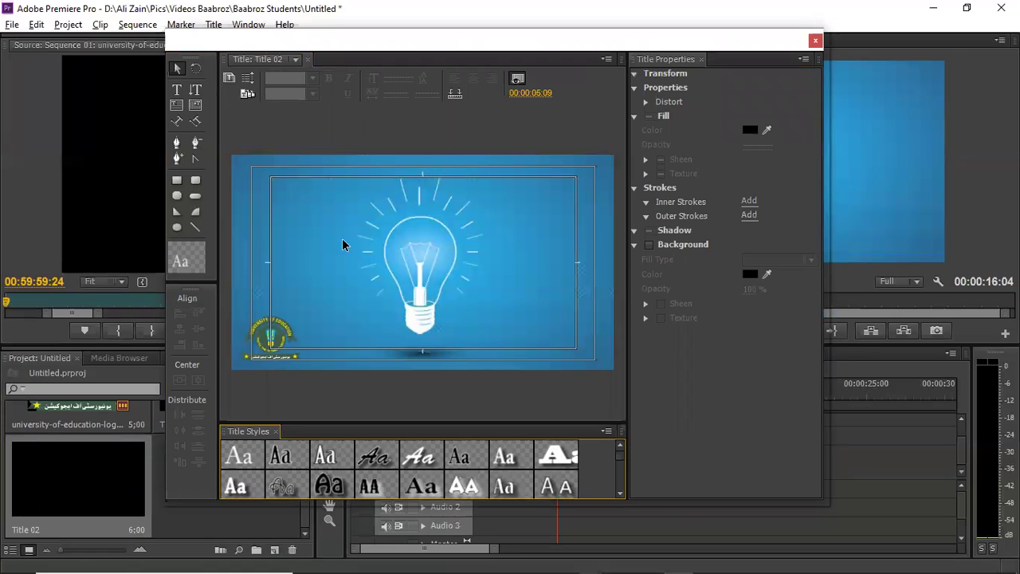
pyautogui.click(176, 90)
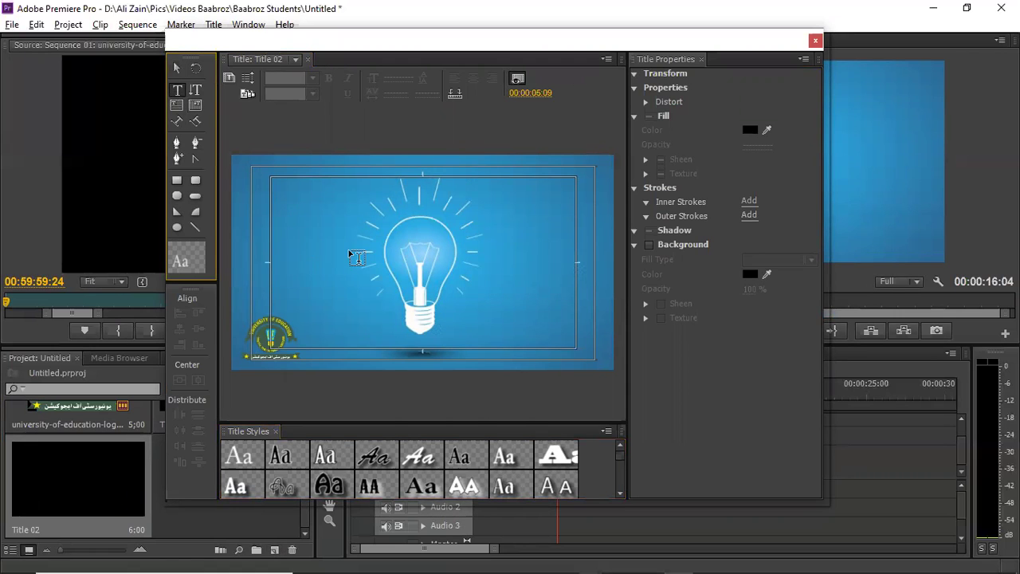
pyautogui.click(283, 217)
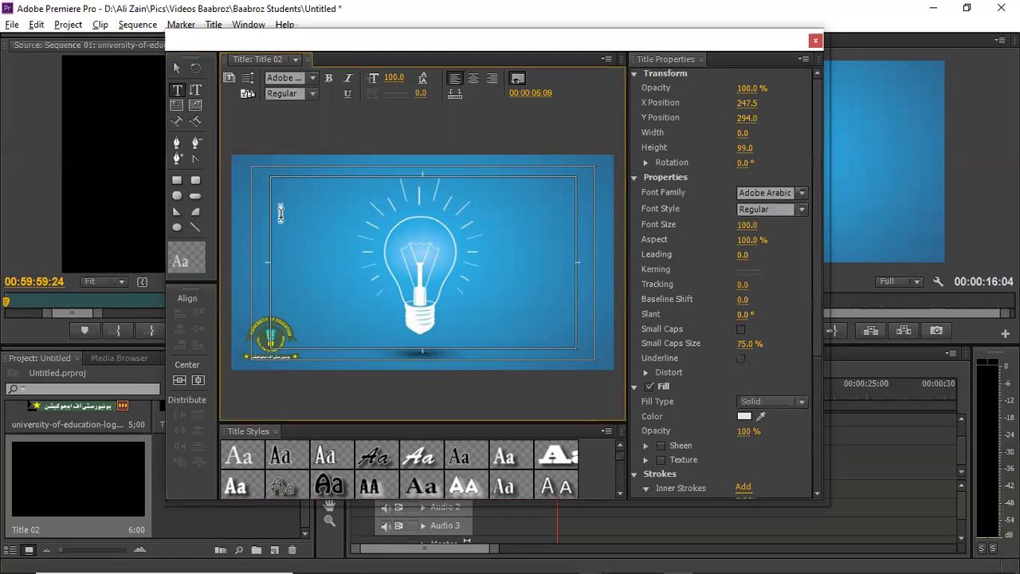
pyautogui.write('IDEA')
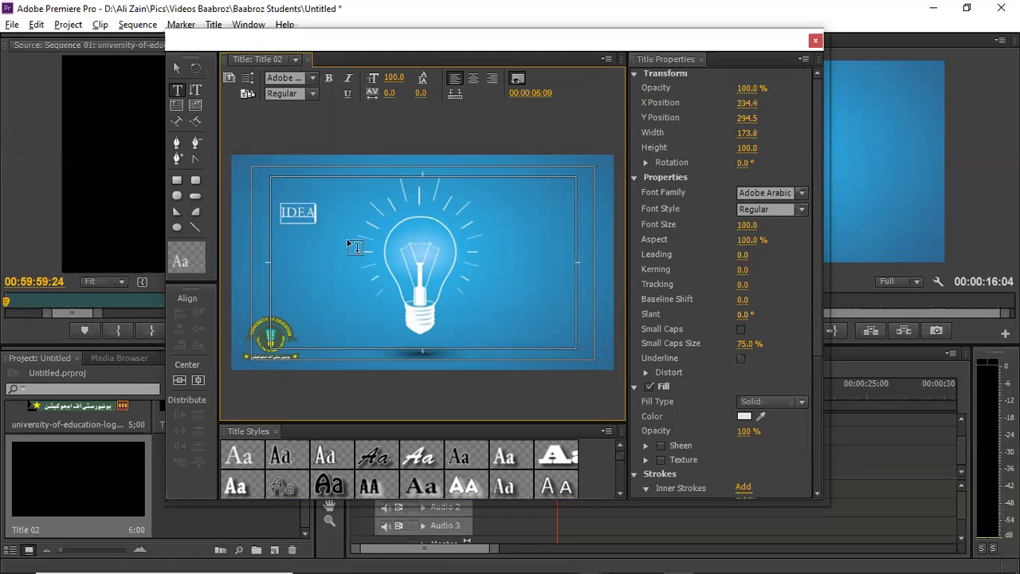
pyautogui.click(176, 67)
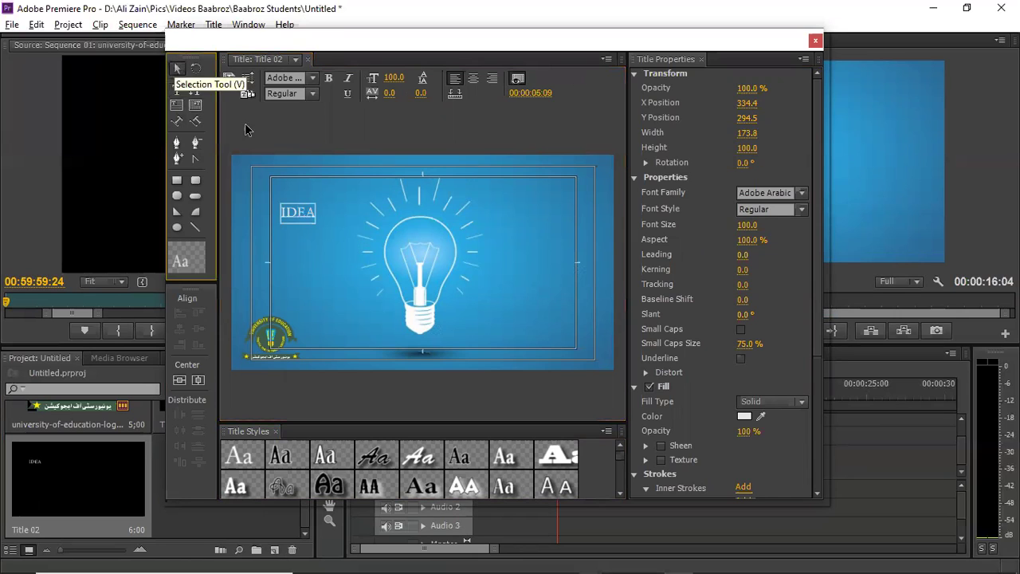
# Try the Lithos Pro, Poplar Std, Myriad Pro and Blackoak Std title styles on the IDEA text and apply the white Chaparral Pro Bold style.
pyautogui.click(466, 489)
pyautogui.scroll(-5, 619, 456)
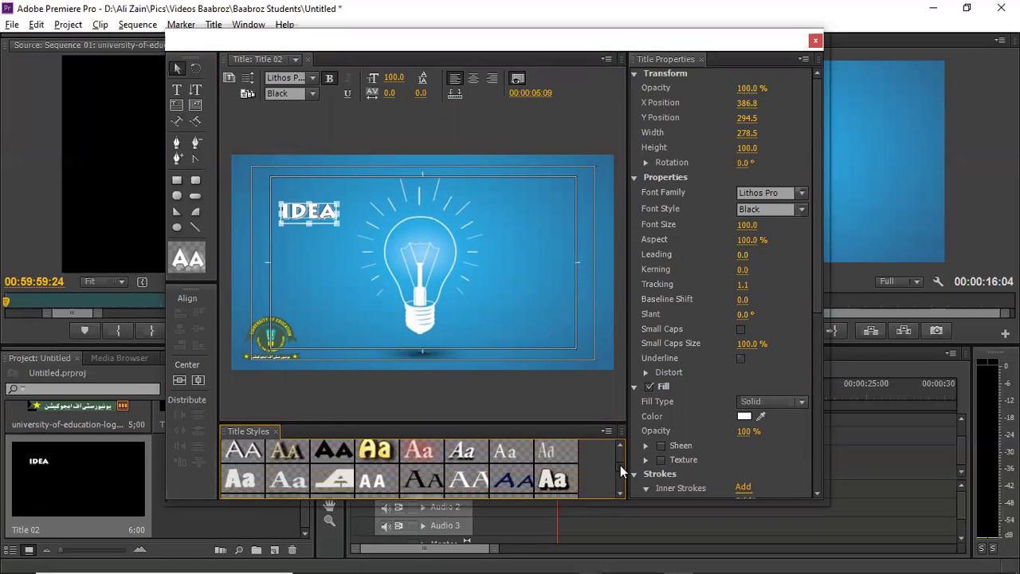
pyautogui.click(242, 484)
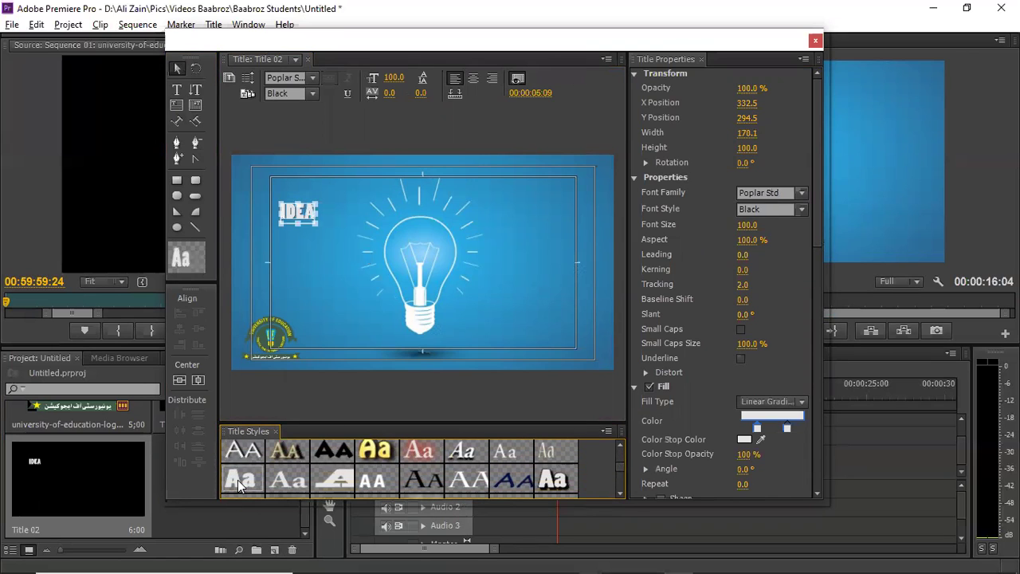
pyautogui.click(553, 480)
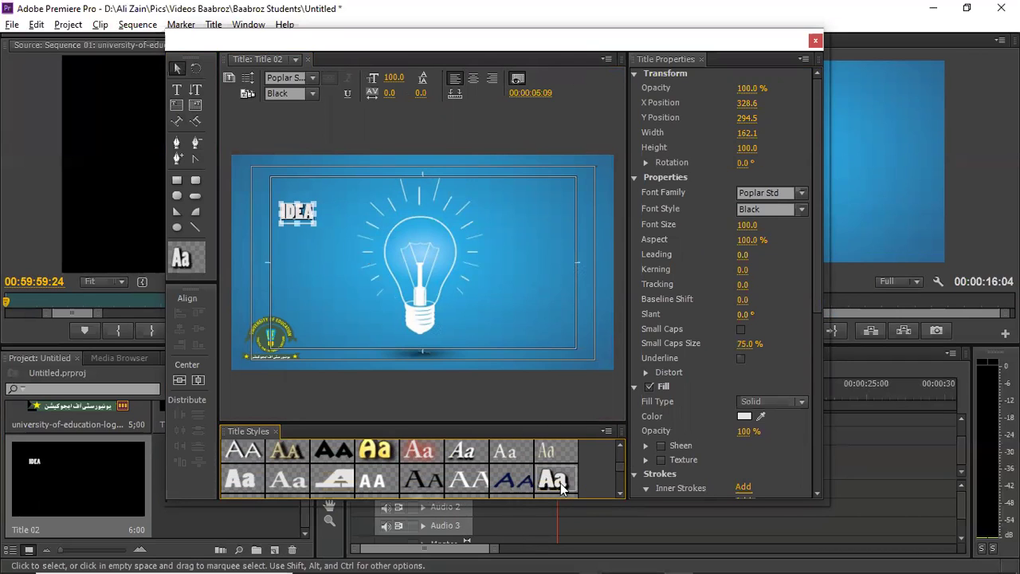
pyautogui.click(384, 484)
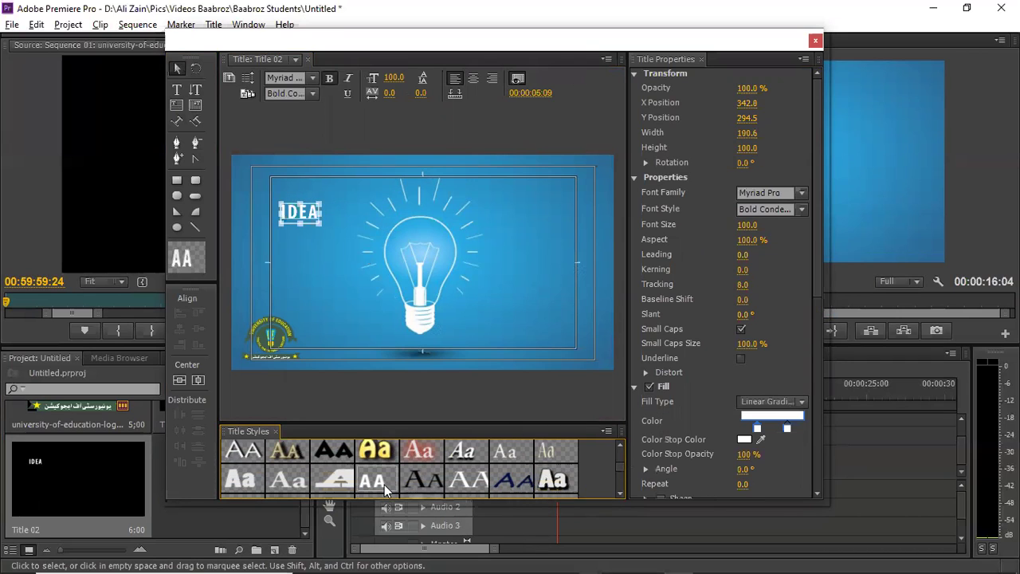
pyautogui.click(336, 482)
pyautogui.moveTo(619, 469)
pyautogui.mouseDown()
pyautogui.moveTo(619, 485)
pyautogui.moveTo(614, 454)
pyautogui.mouseUp()
pyautogui.click(552, 455)
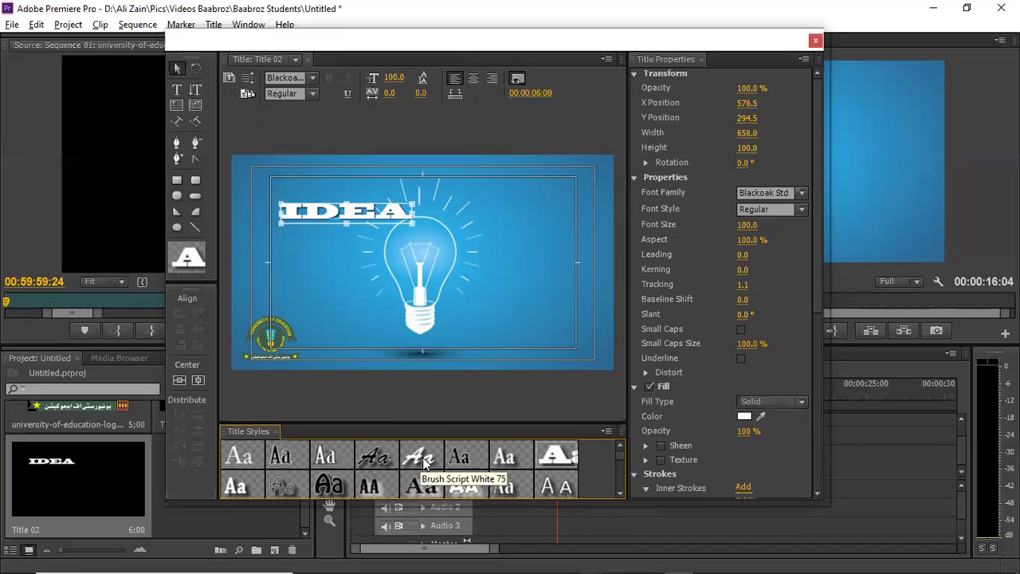
pyautogui.click(251, 485)
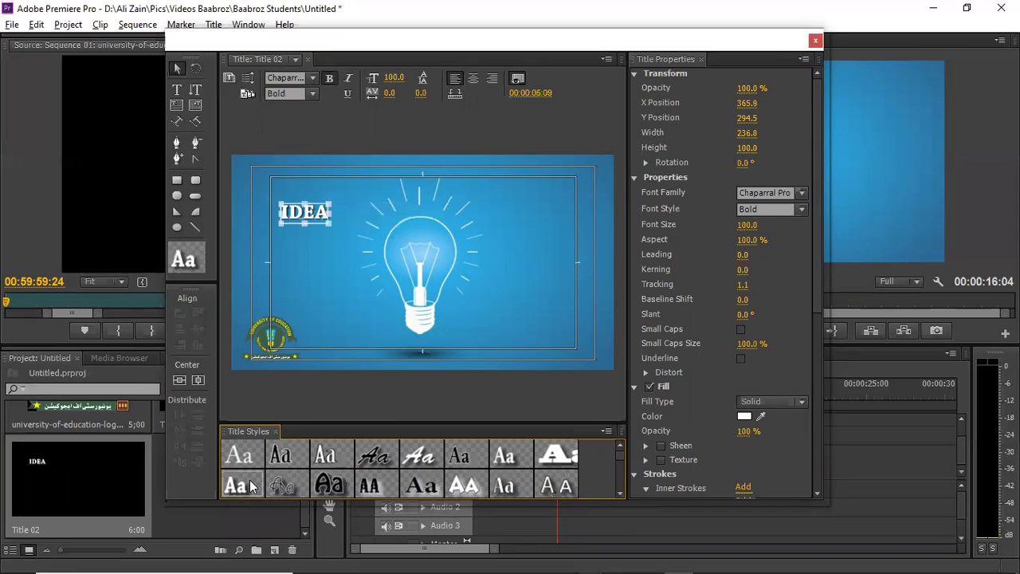
# Undo a first attempt at adding dots to the IDEA text and extend it to "IDEA....!!".
pyautogui.doubleClick(322, 214)
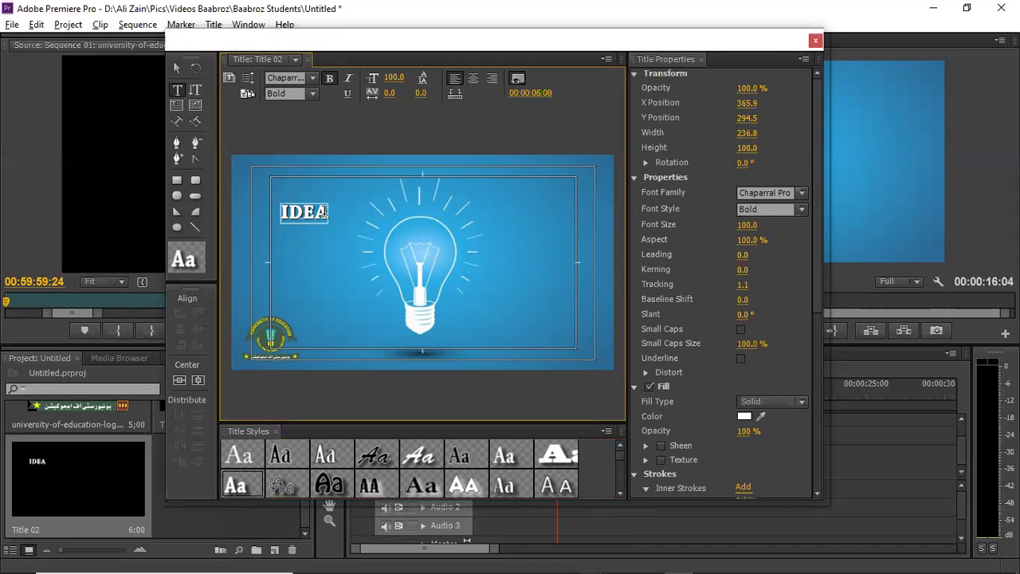
pyautogui.write('...')
pyautogui.hotkey('ctrl', 'z')
pyautogui.hotkey('ctrl', 'z')
pyautogui.hotkey('ctrl', 'z')
pyautogui.hotkey('ctrl', 'z')
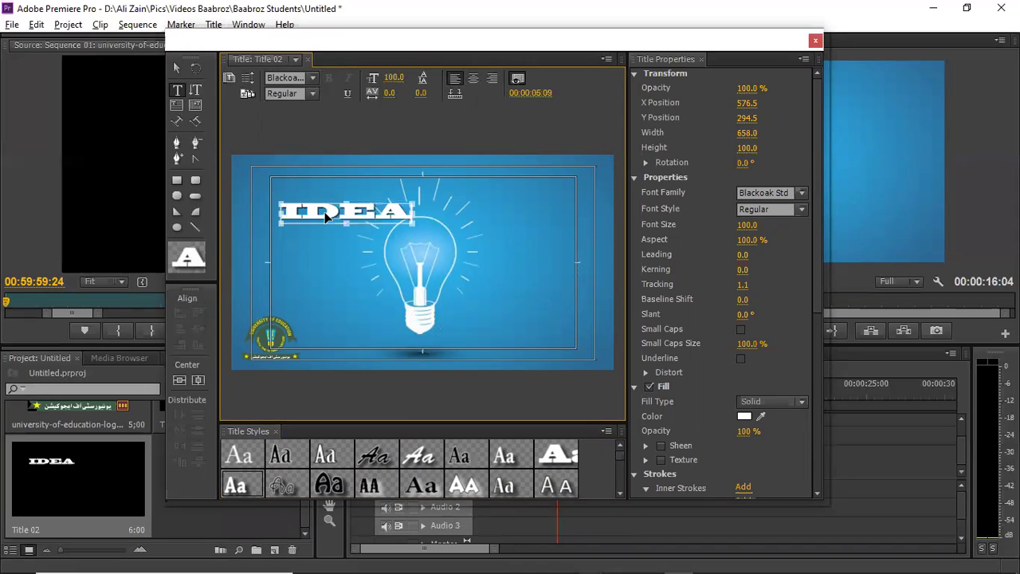
pyautogui.hotkey('ctrl', 'z')
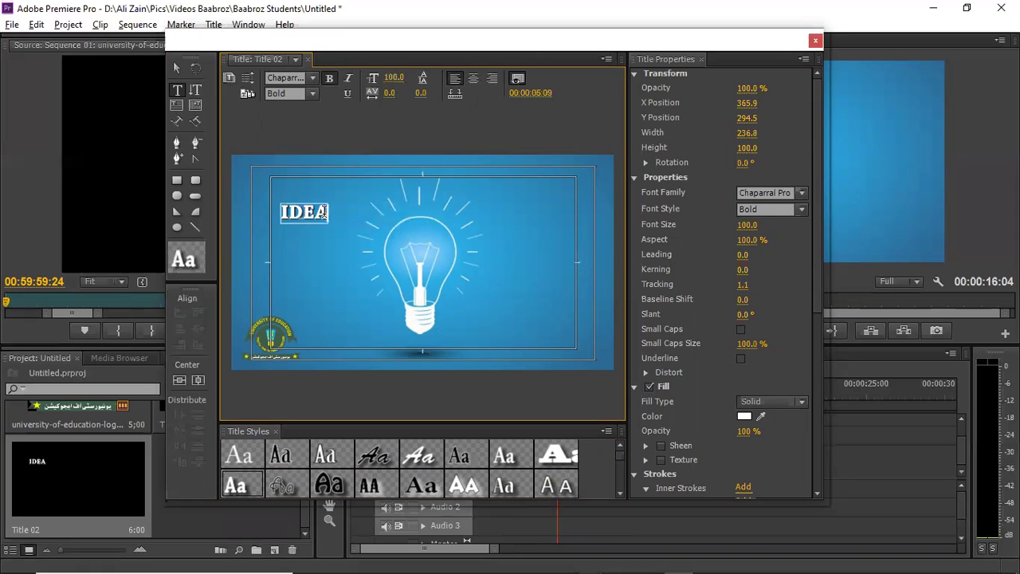
pyautogui.write('....!!')
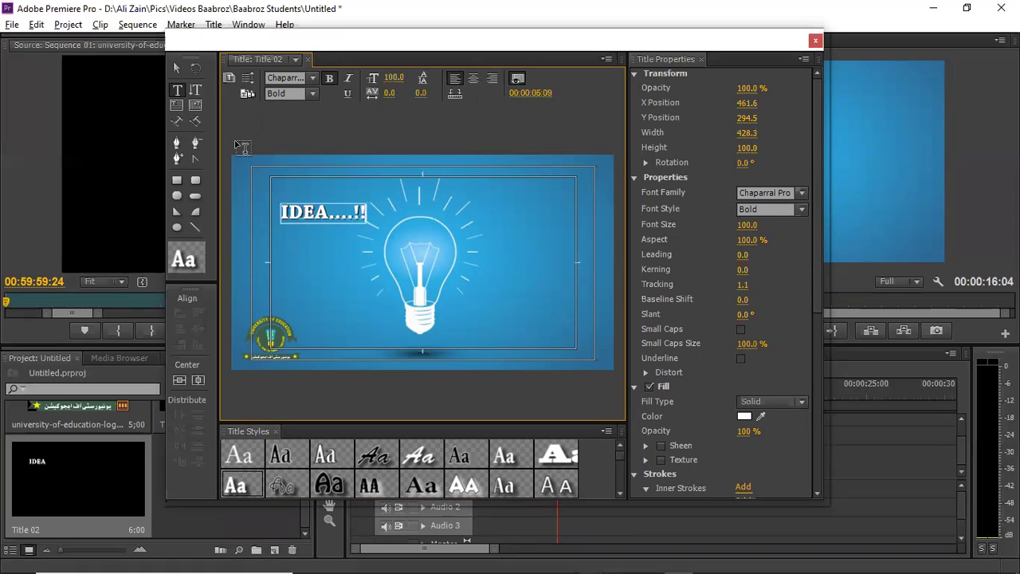
pyautogui.click(178, 70)
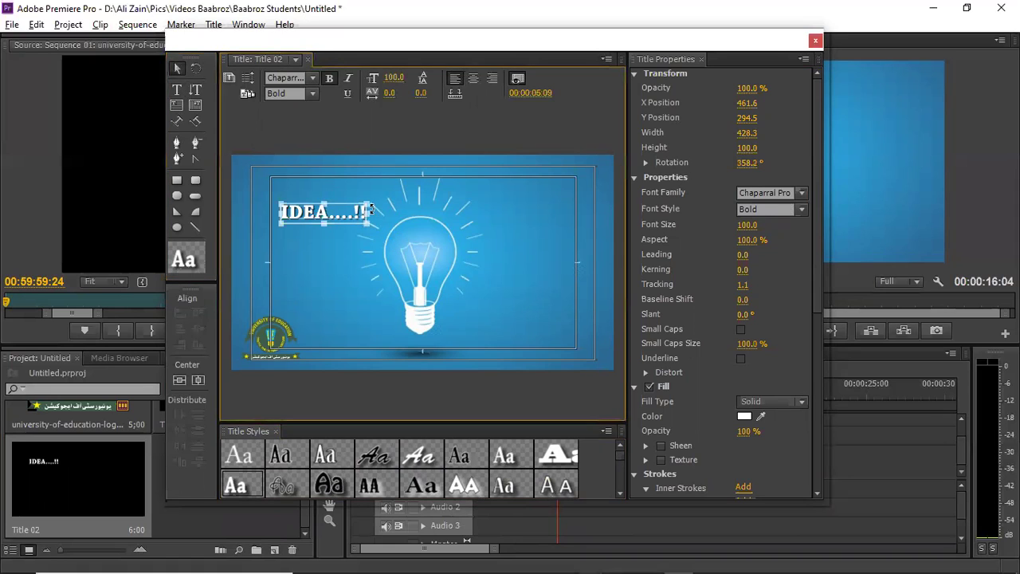
# Rotate the "IDEA....!!" text to about 332.5° near X 424, Y 276, make it italic, and close the title editor.
pyautogui.moveTo(371, 215); pyautogui.dragTo(364, 192)
pyautogui.moveTo(311, 226); pyautogui.dragTo(304, 221)
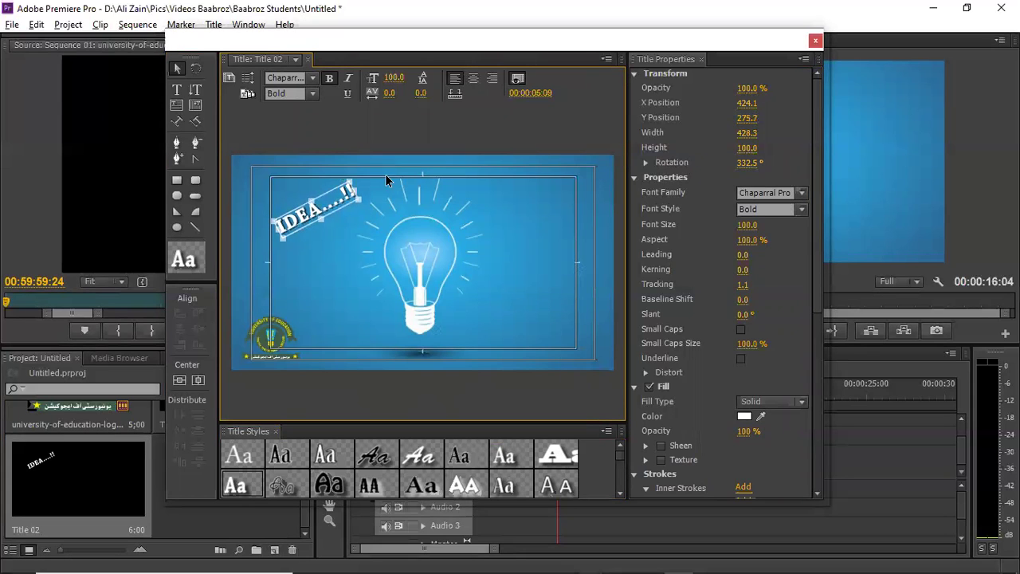
pyautogui.click(346, 79)
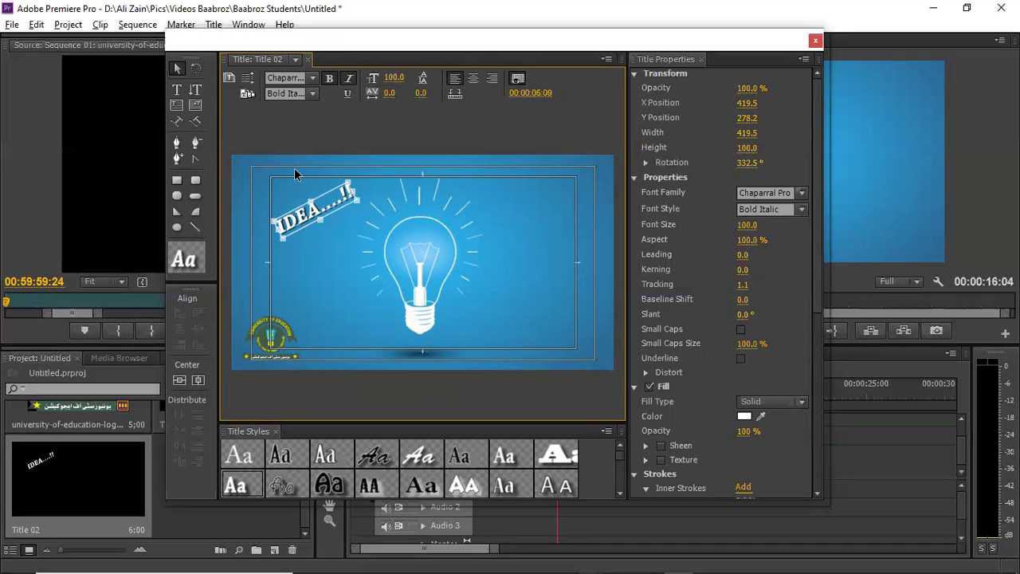
pyautogui.click(816, 38)
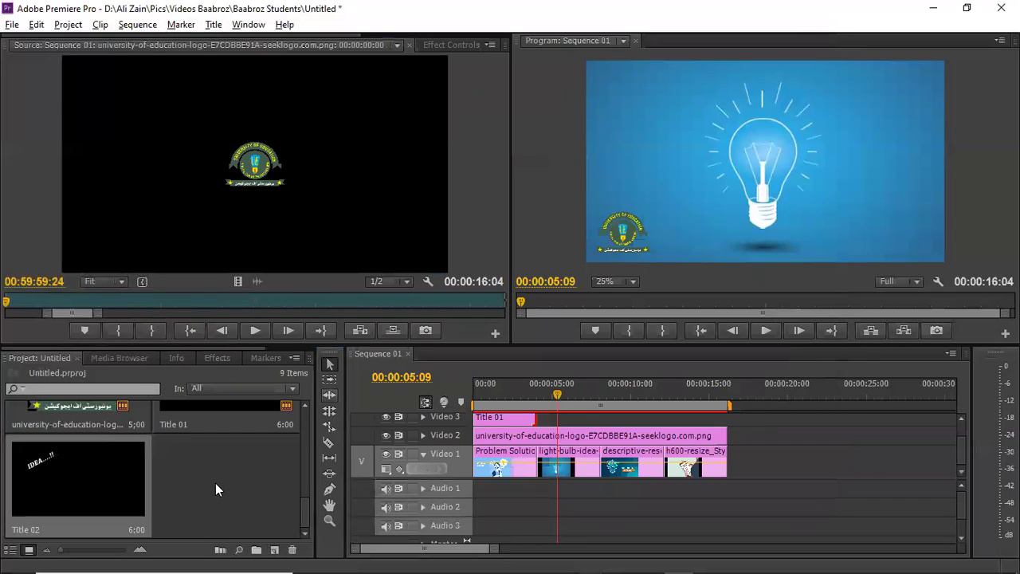
# Place Title 02 on Video 3 directly after Title 01 and fit its length to the light-bulb picture.
pyautogui.click(87, 492)
pyautogui.moveTo(520, 478); pyautogui.dragTo(598, 427)
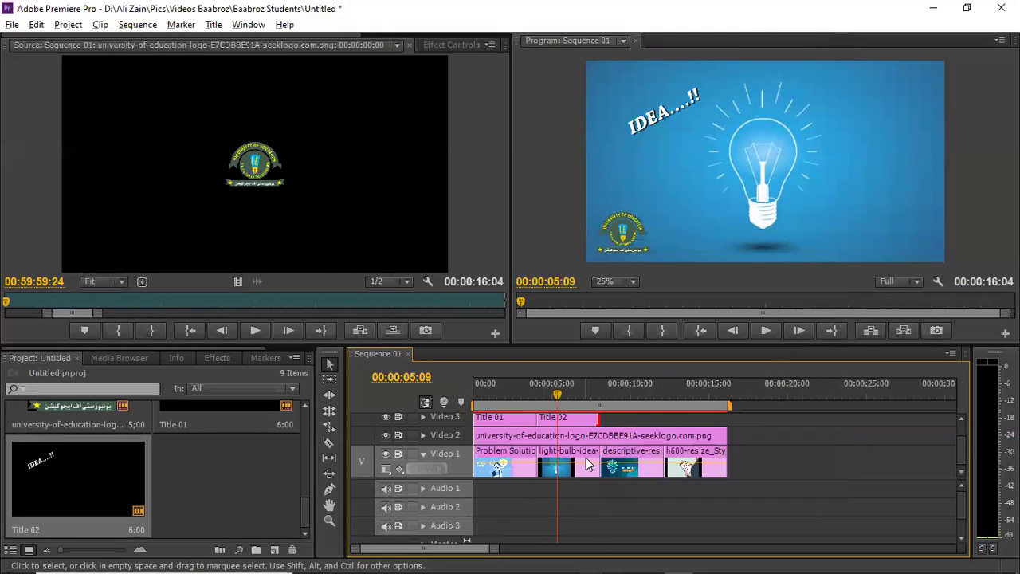
# Create a 1920 × 1080 title named Title 03 over the Descriptive Research picture at 00:00:09:09 and write "PROCESS".
pyautogui.click(621, 390)
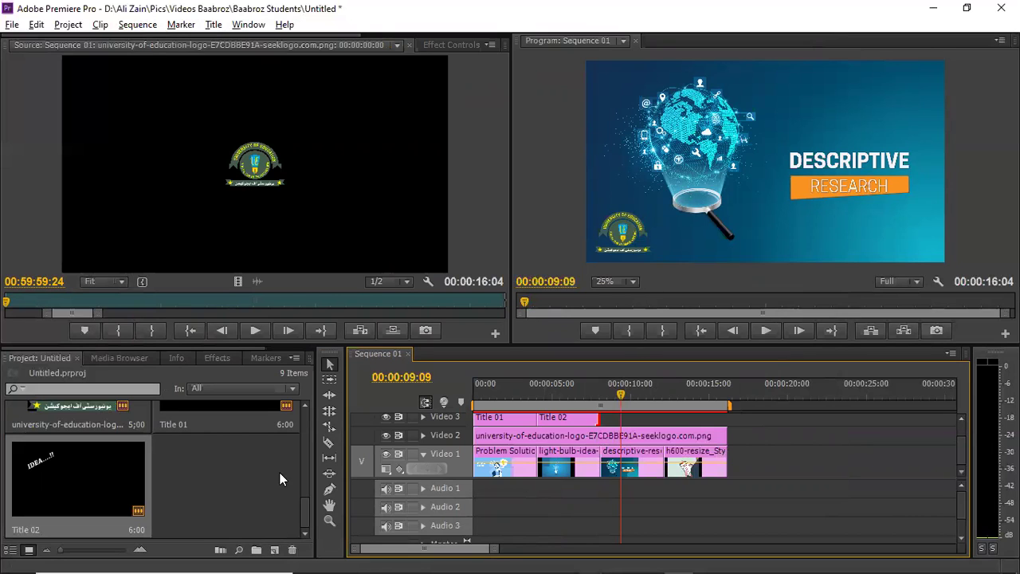
pyautogui.rightClick(255, 483)
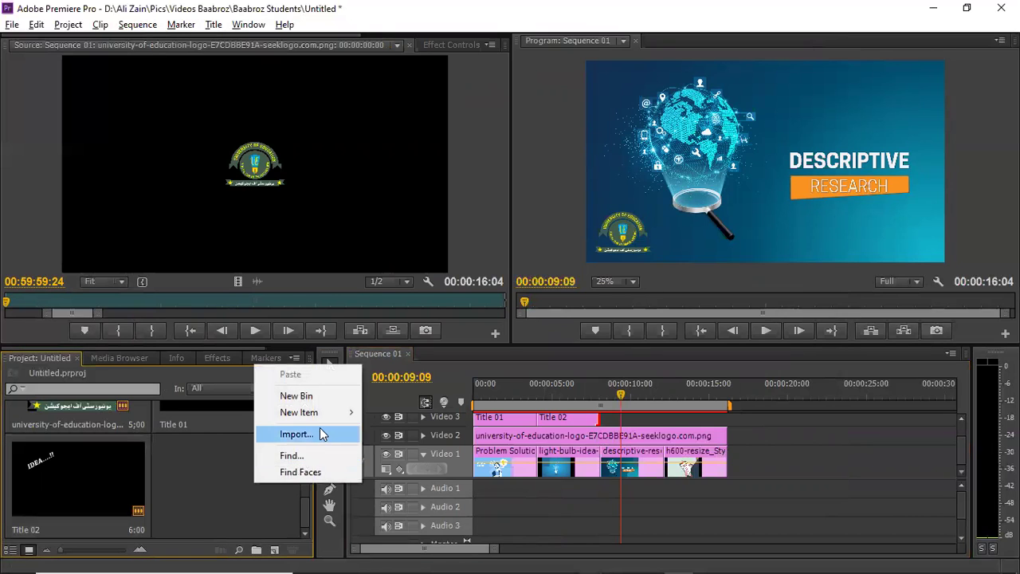
pyautogui.moveTo(318, 423)
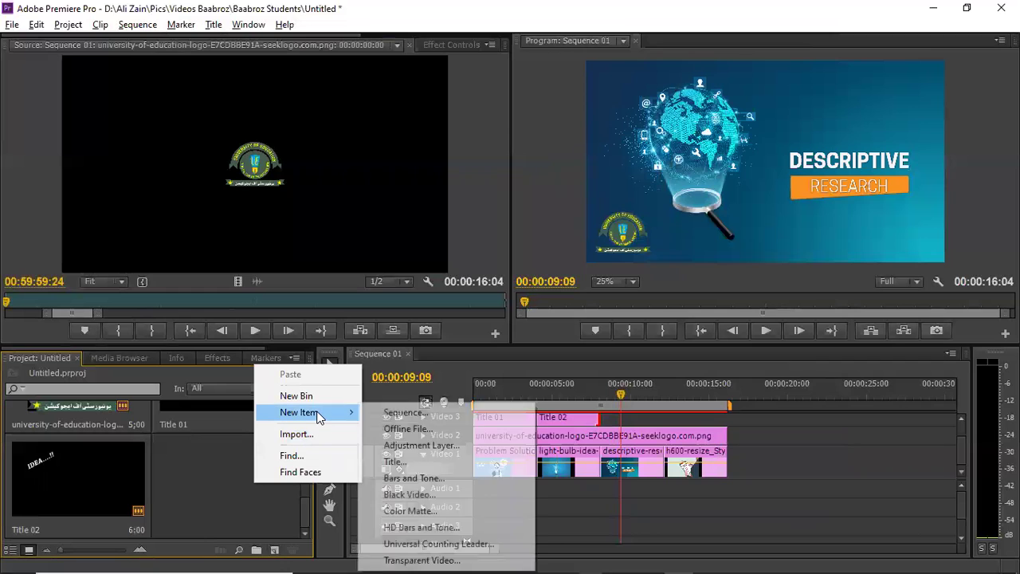
pyautogui.click(402, 463)
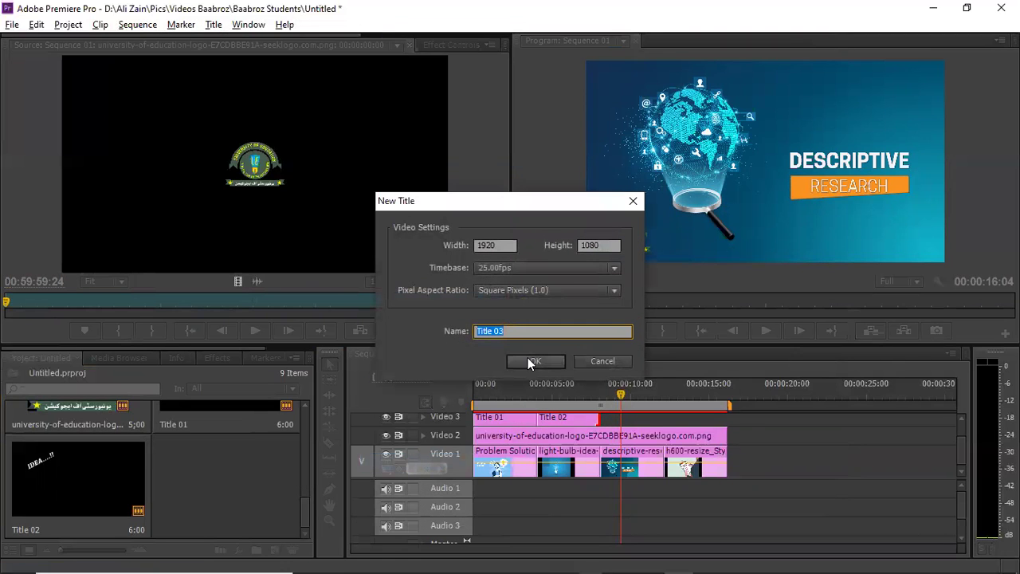
pyautogui.click(532, 361)
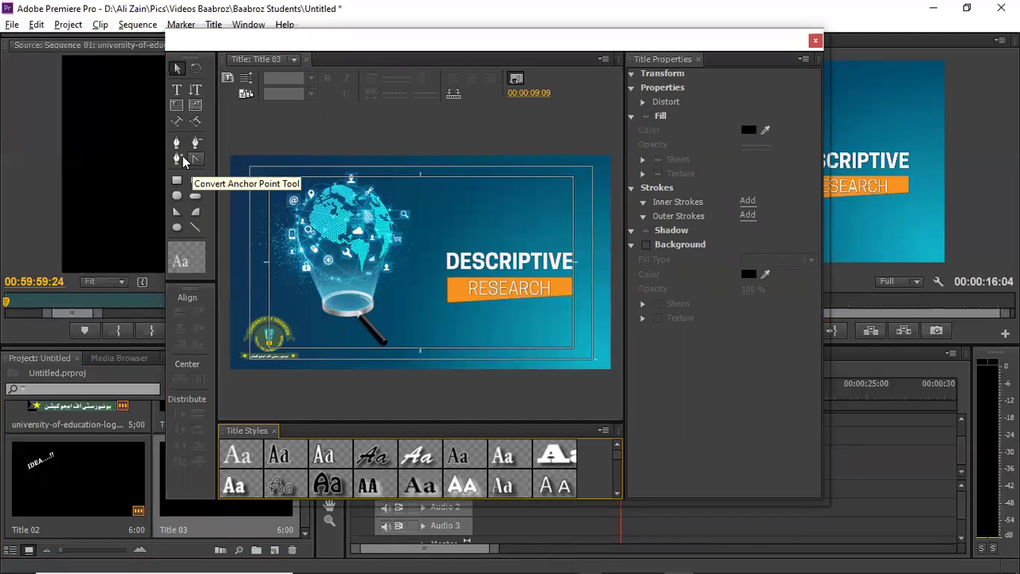
pyautogui.click(177, 89)
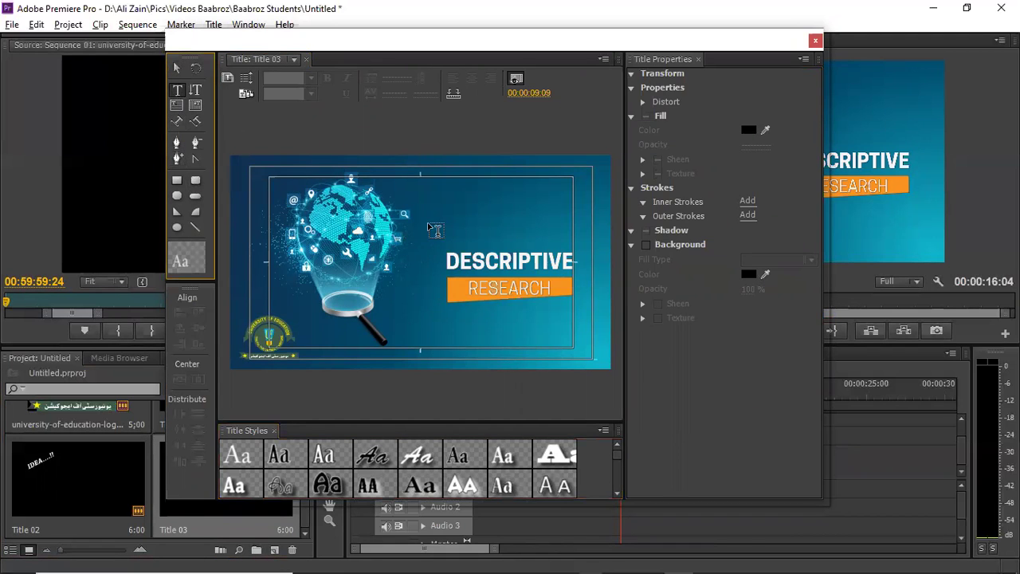
pyautogui.click(427, 221)
pyautogui.write('PROCESS')
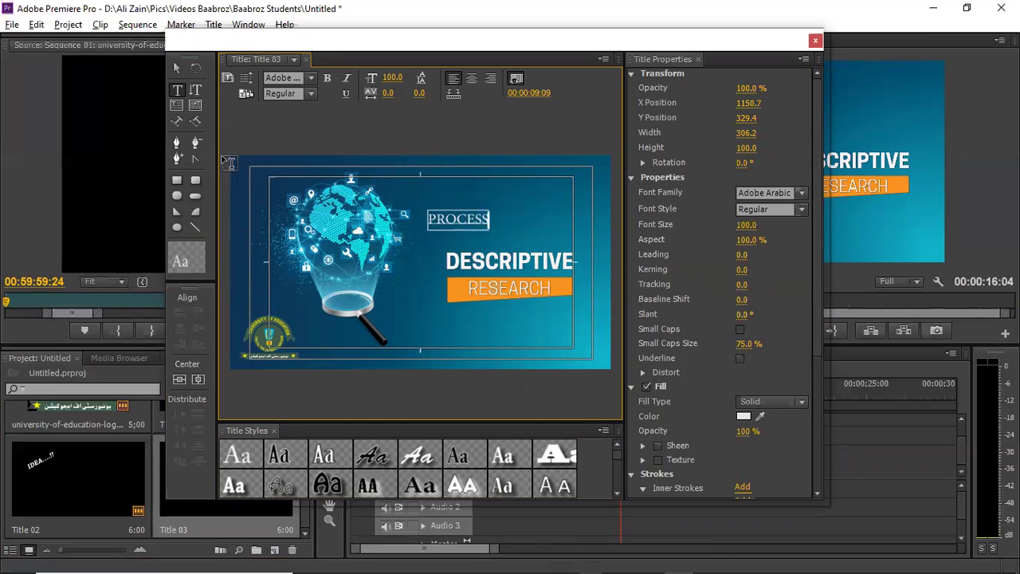
# Give PROCESS the white Chaparral Pro Bold style, place it under the RESEARCH banner rotated to about 356.3°, and close the title editor.
pyautogui.click(177, 67)
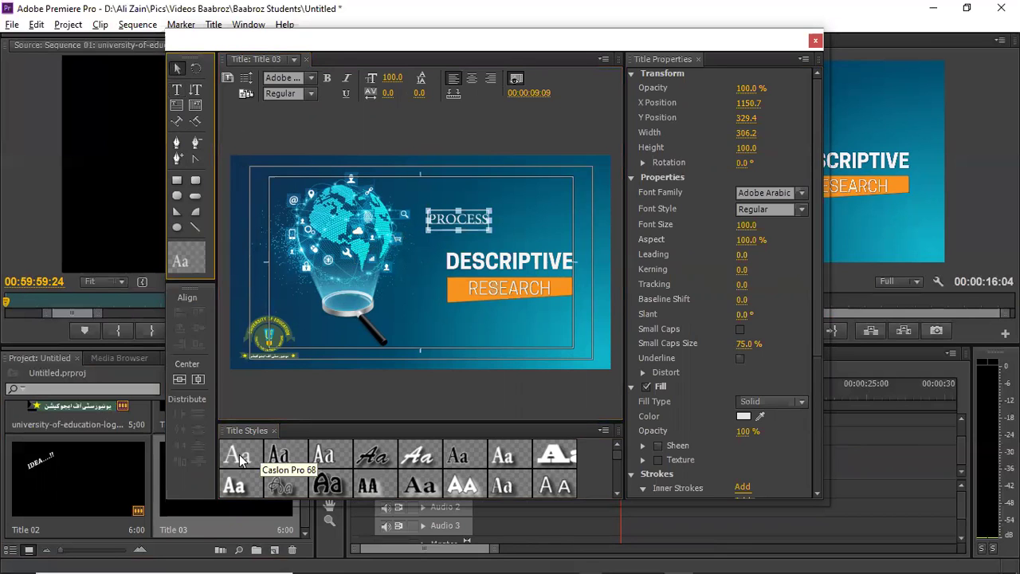
pyautogui.click(239, 457)
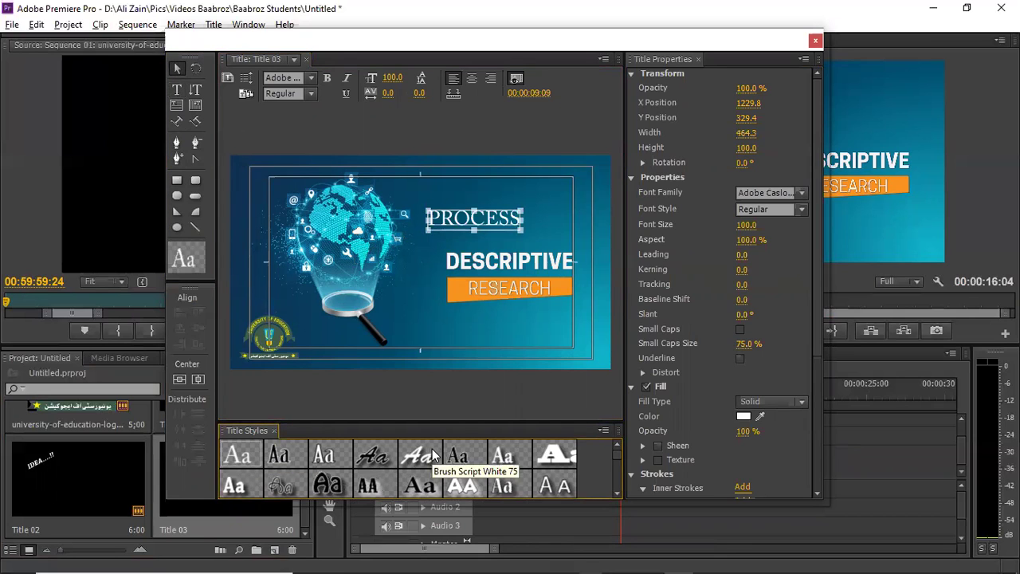
pyautogui.click(430, 456)
pyautogui.click(292, 459)
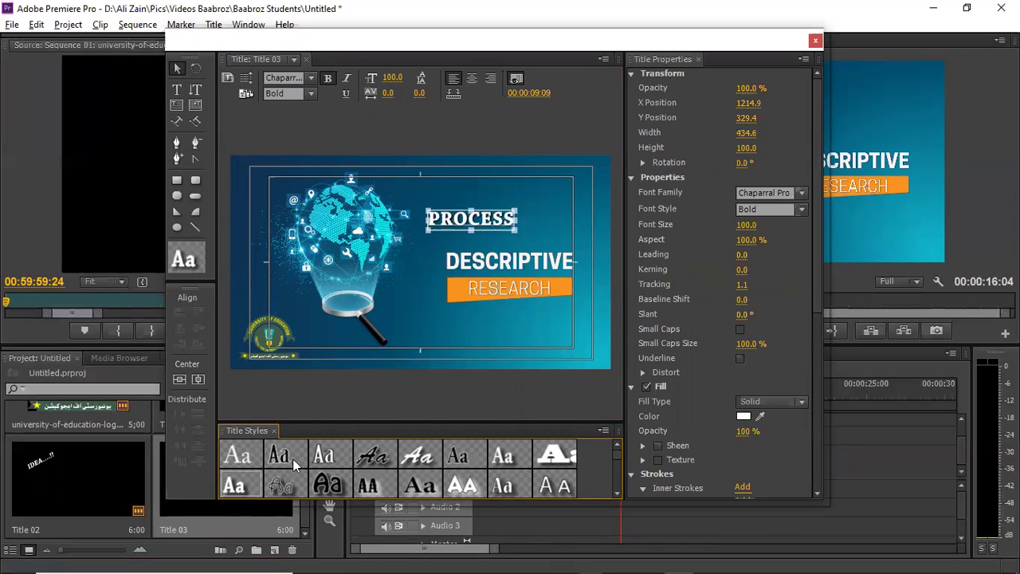
pyautogui.moveTo(492, 228); pyautogui.dragTo(552, 312)
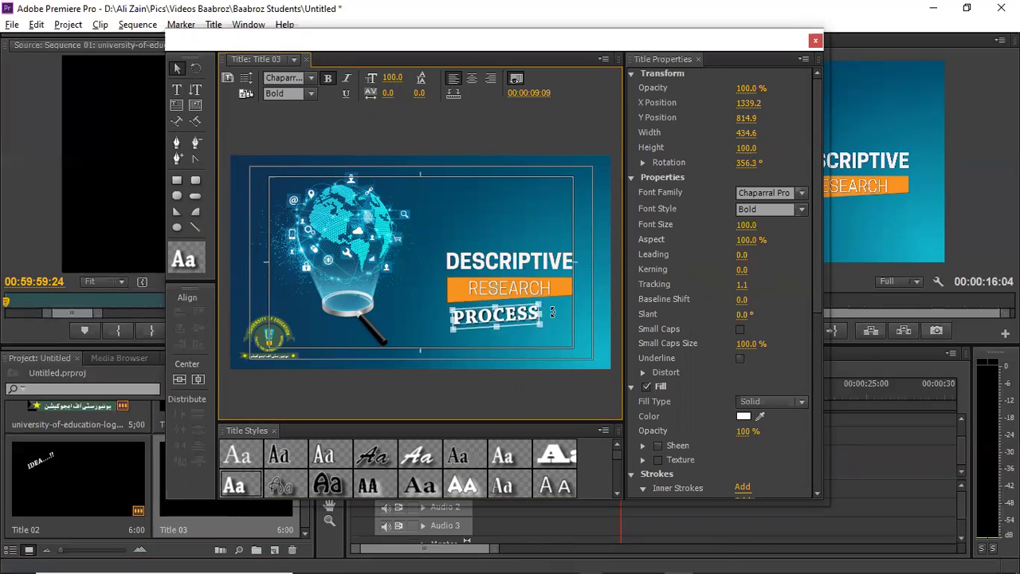
pyautogui.click(814, 42)
# Place Title 03 on Video 3 directly after Title 02 and trim its end to match the Descriptive Research picture.
pyautogui.moveTo(226, 485); pyautogui.dragTo(623, 416)
pyautogui.moveTo(687, 420); pyautogui.dragTo(662, 420)
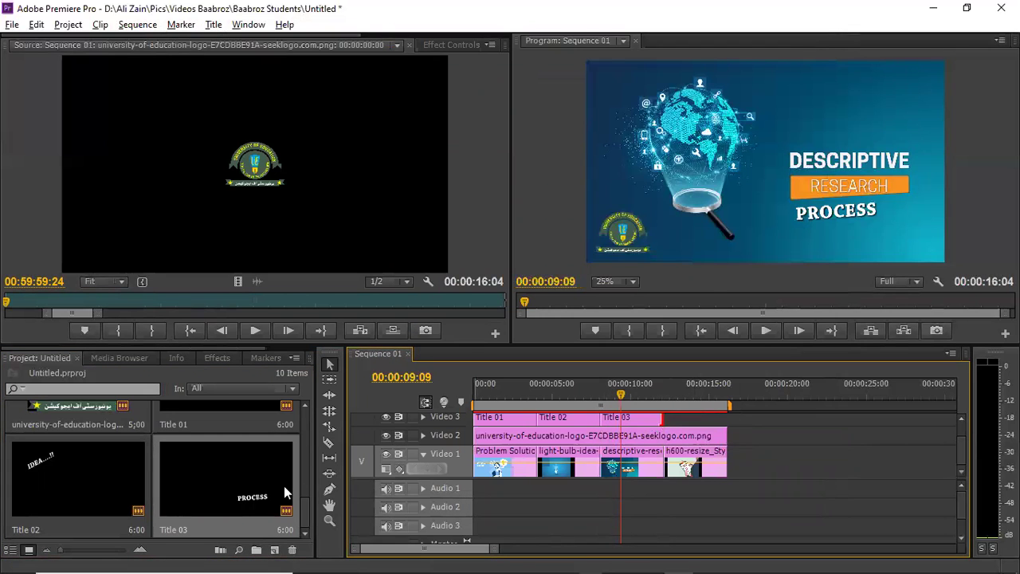
# Create a 1920 × 1080 title named Title 04 over the clipboard picture at 00:00:13:19 and write "RATING" beside the clipboard.
pyautogui.moveTo(684, 395)
pyautogui.mouseDown()
pyautogui.moveTo(702, 389)
pyautogui.moveTo(690, 386)
pyautogui.mouseUp()
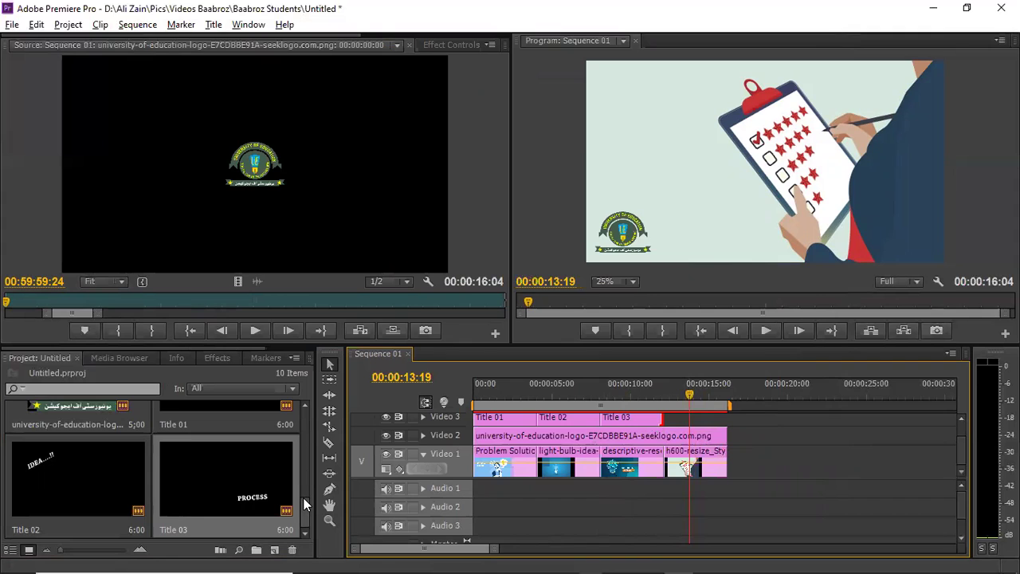
pyautogui.click(273, 550)
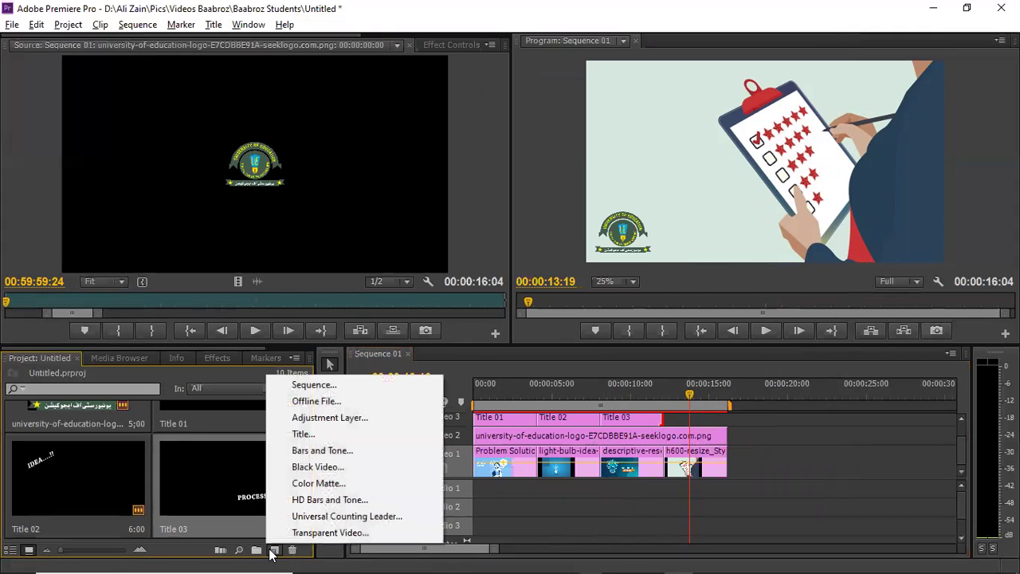
pyautogui.click(311, 432)
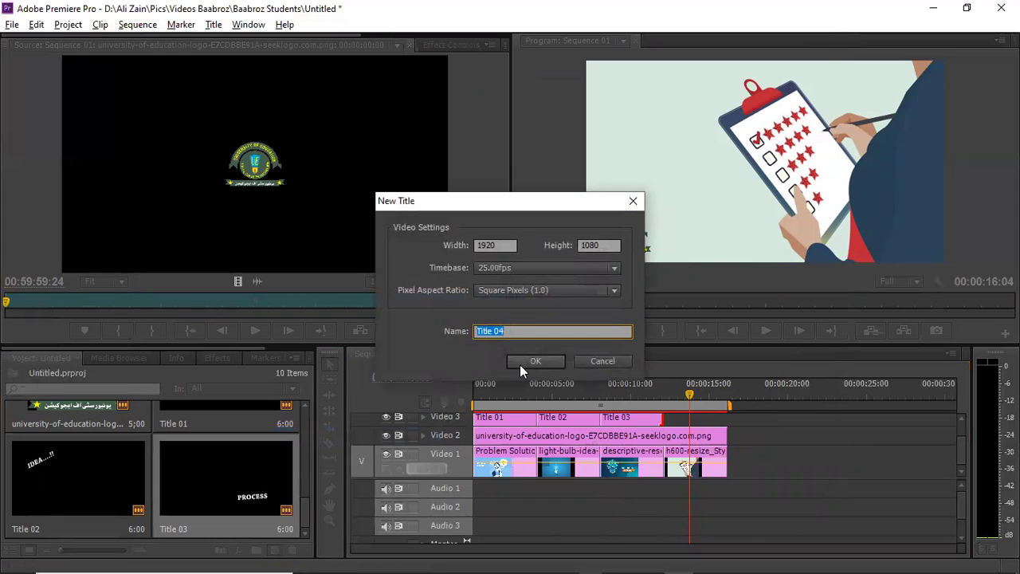
pyautogui.click(521, 363)
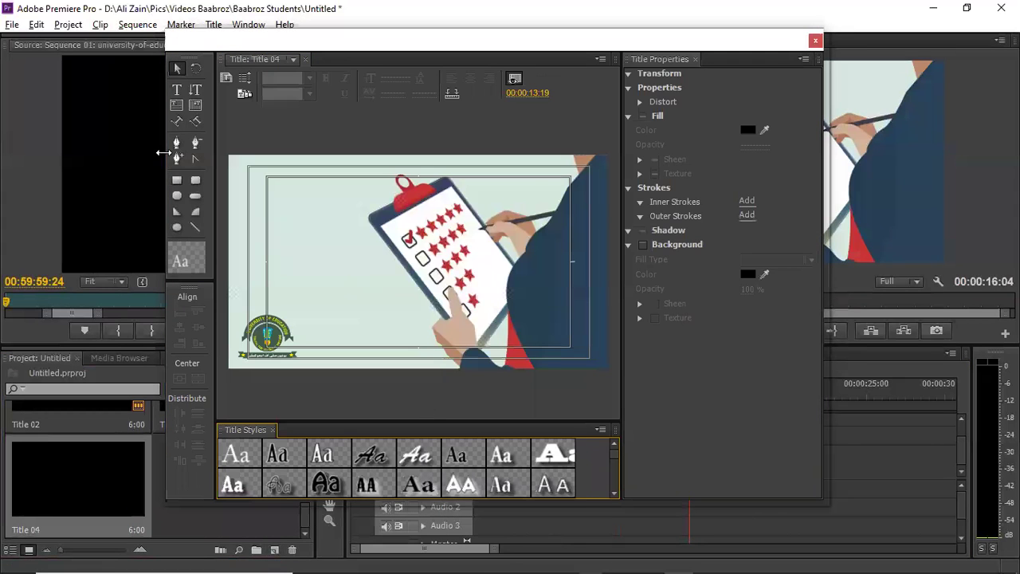
pyautogui.click(177, 89)
pyautogui.click(295, 229)
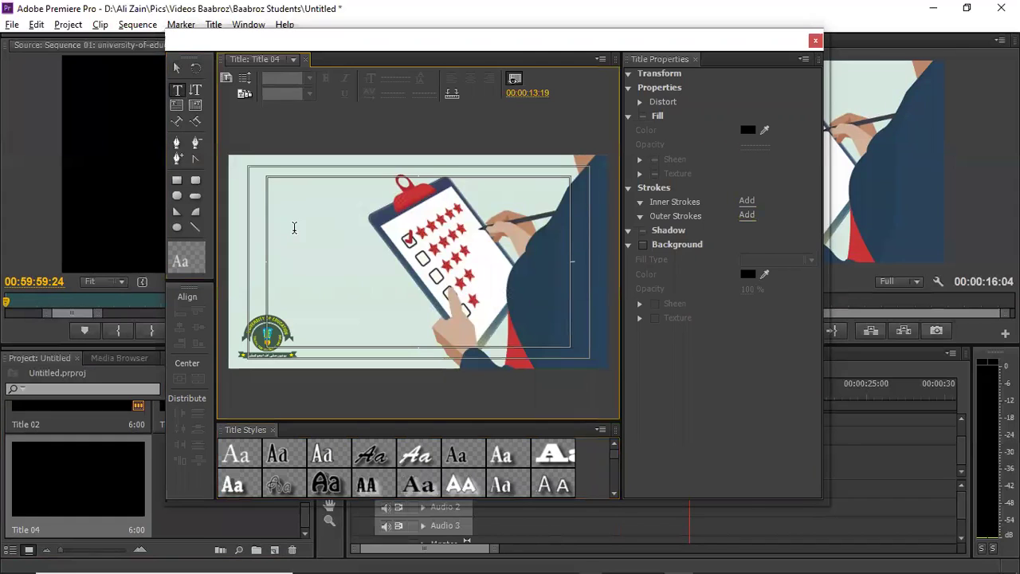
pyautogui.write('a')
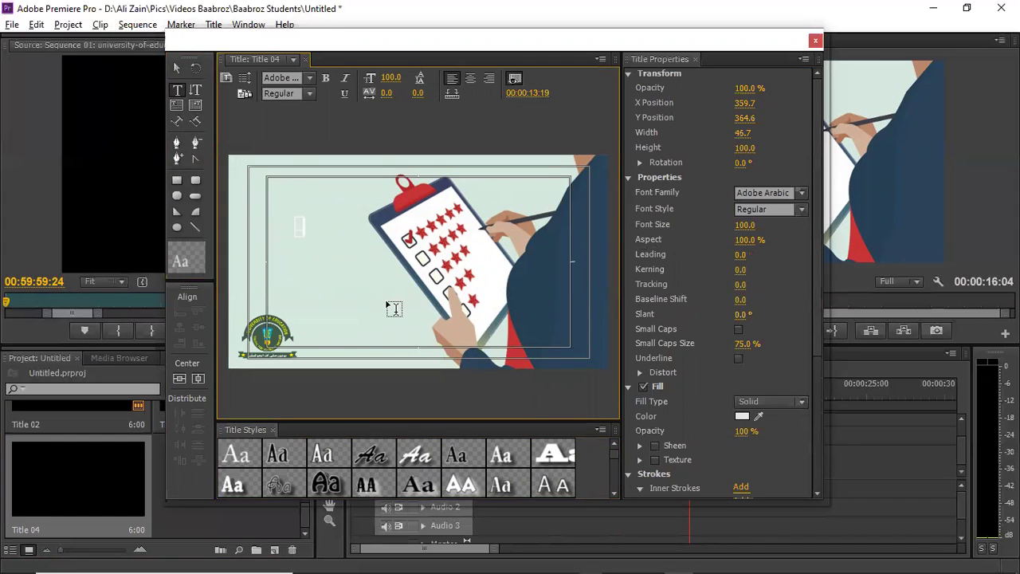
pyautogui.press('BackSpace')
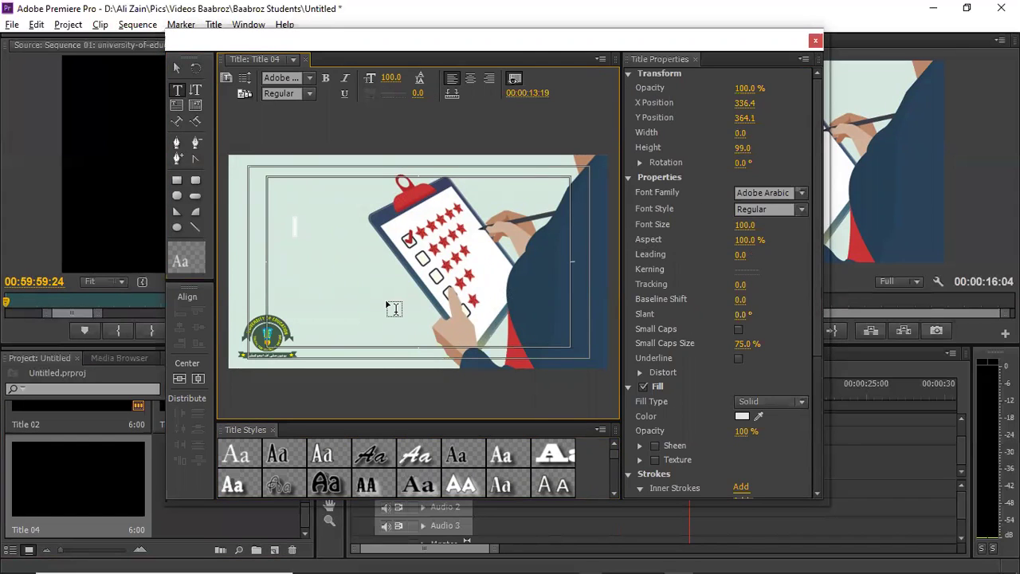
pyautogui.write('Baabroz')
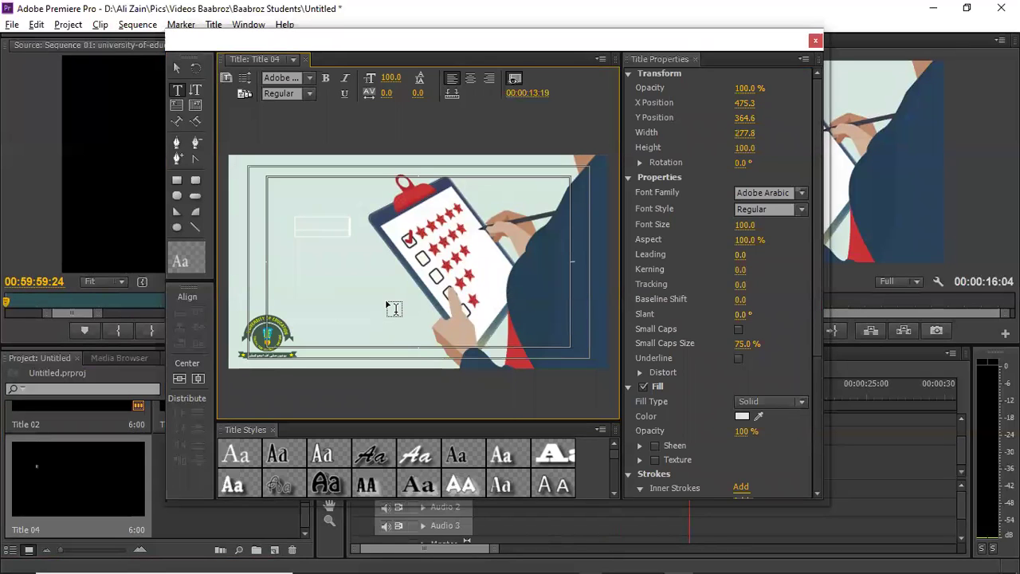
# Try the black Brush Script and Mesquite title styles on the RATING text and apply the black Hobo Std style.
pyautogui.click(176, 68)
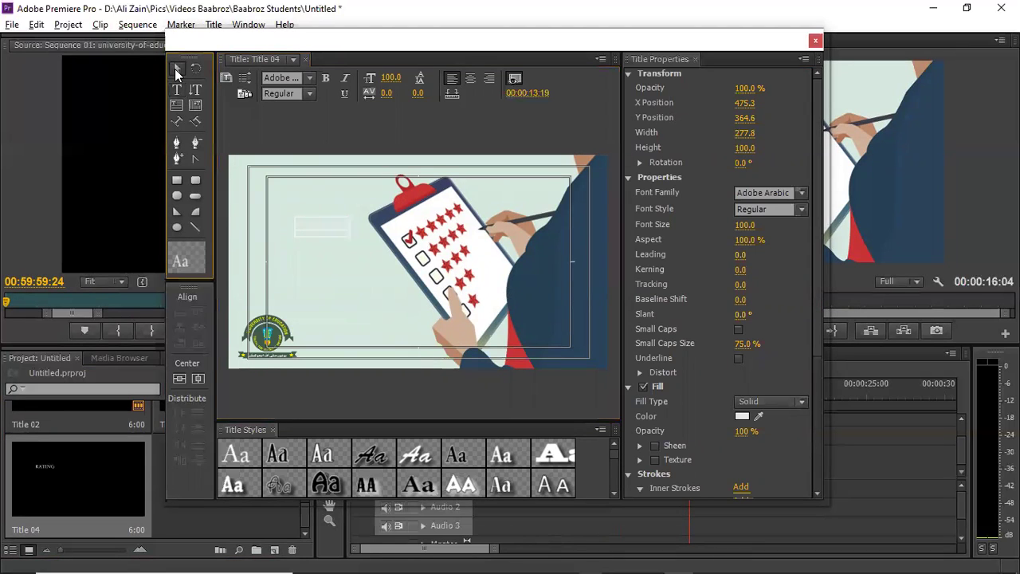
pyautogui.click(373, 452)
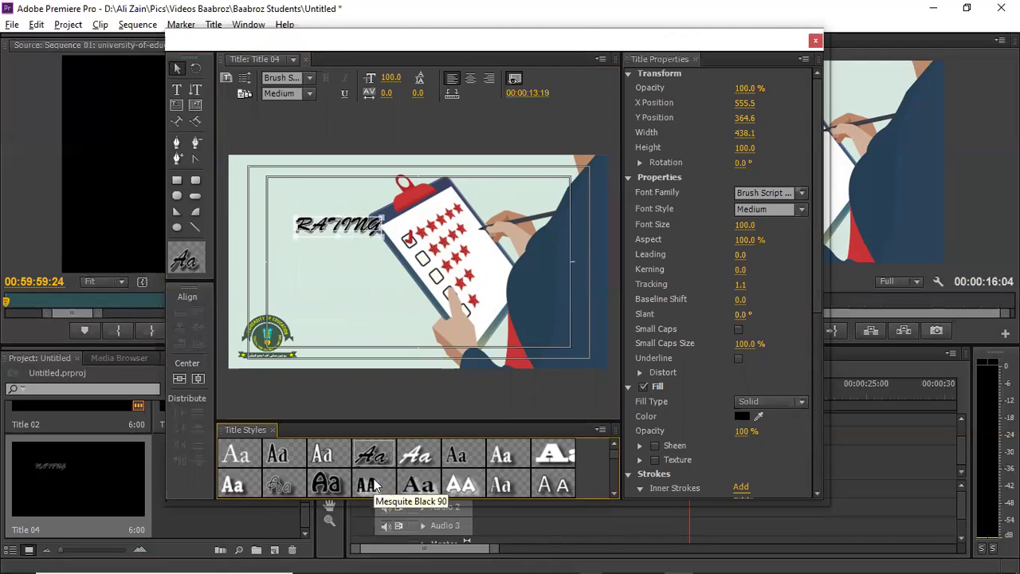
pyautogui.click(375, 485)
pyautogui.click(335, 487)
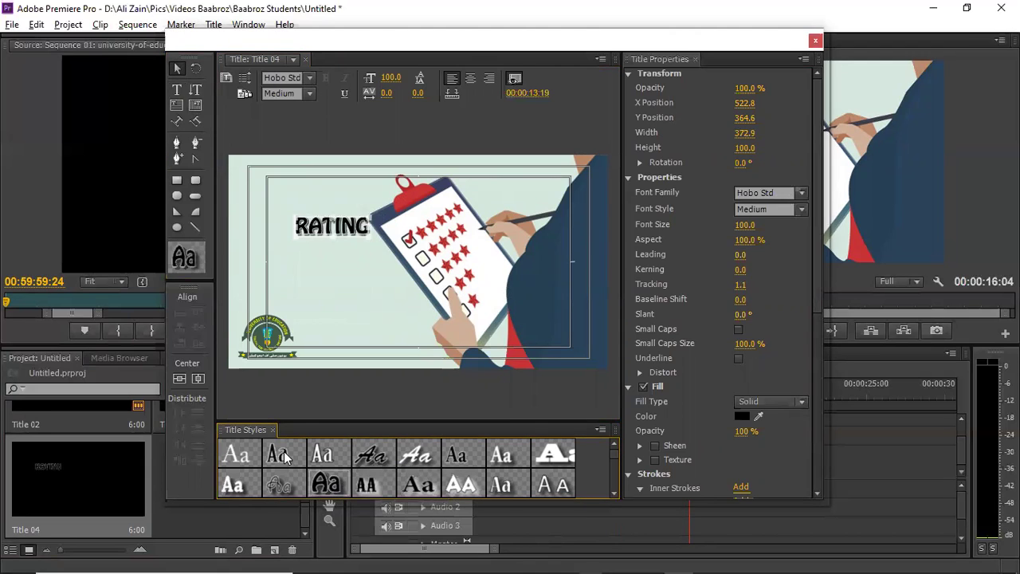
# Rotate the RATING text to about 55.4° and place it along the clipboard's edge near X 716, Y 553.
pyautogui.moveTo(326, 237); pyautogui.dragTo(389, 331)
pyautogui.moveTo(387, 330); pyautogui.dragTo(391, 327)
pyautogui.moveTo(355, 276)
pyautogui.mouseDown()
pyautogui.moveTo(385, 272)
pyautogui.moveTo(371, 272)
pyautogui.mouseUp()
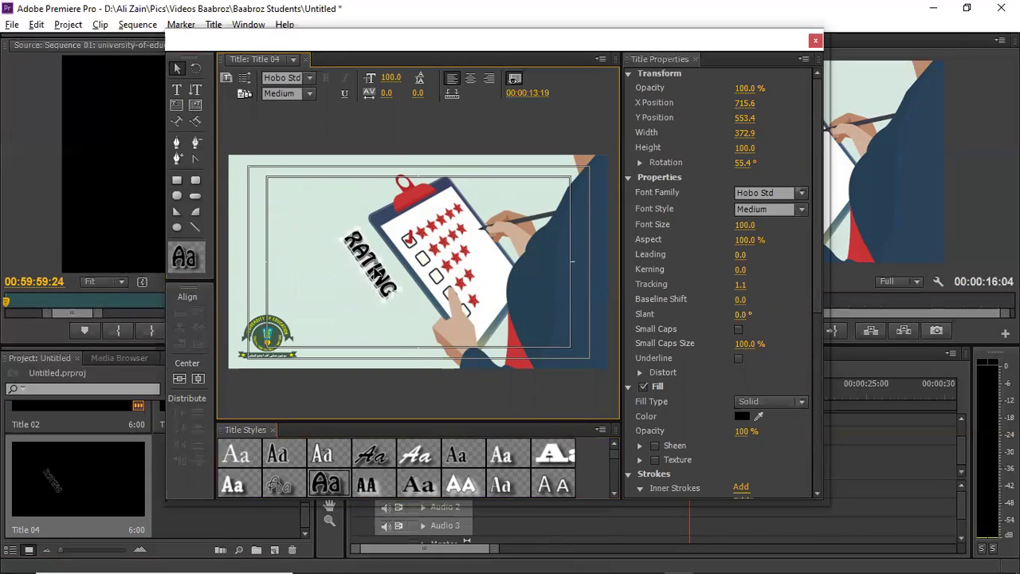
# Extend the RATING text to "RATINGS..?" and close the title editor.
pyautogui.press('t')
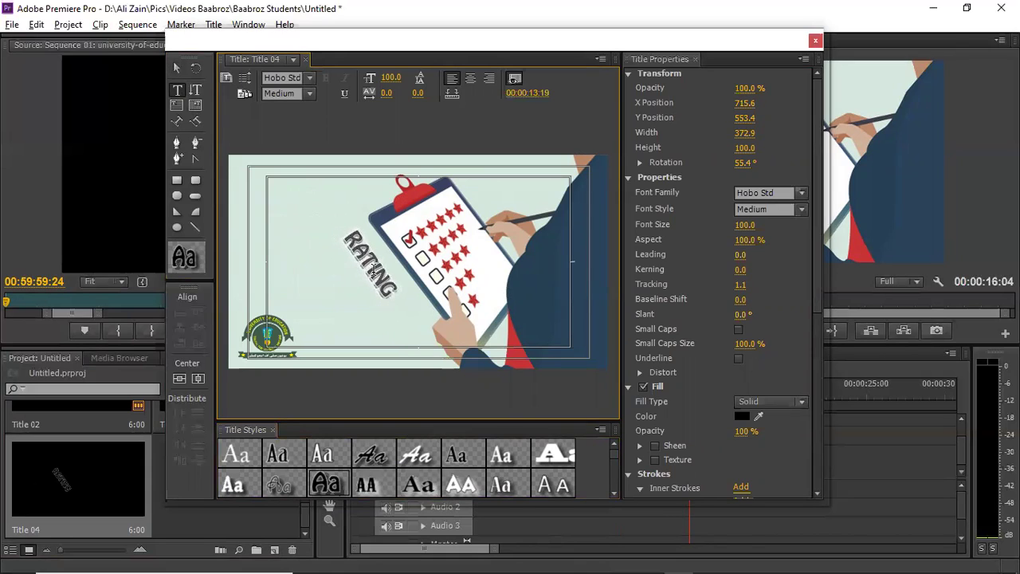
pyautogui.write('?')
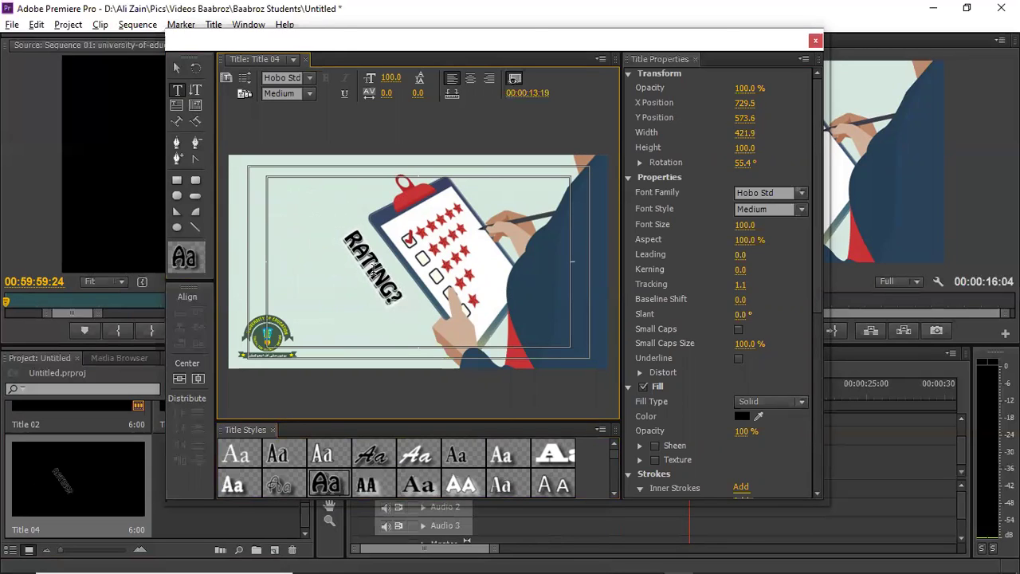
pyautogui.write('S')
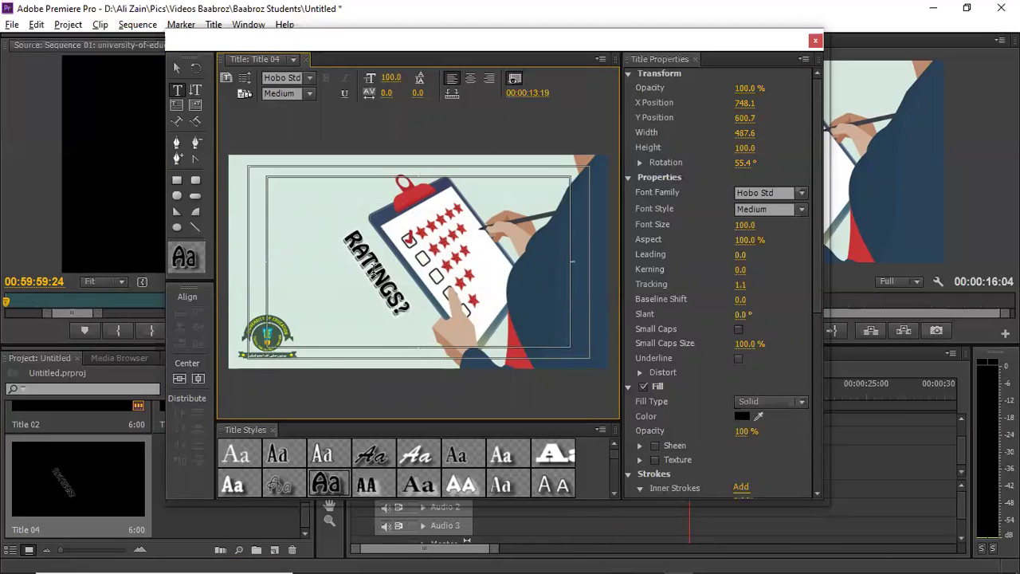
pyautogui.write('..')
pyautogui.click(177, 70)
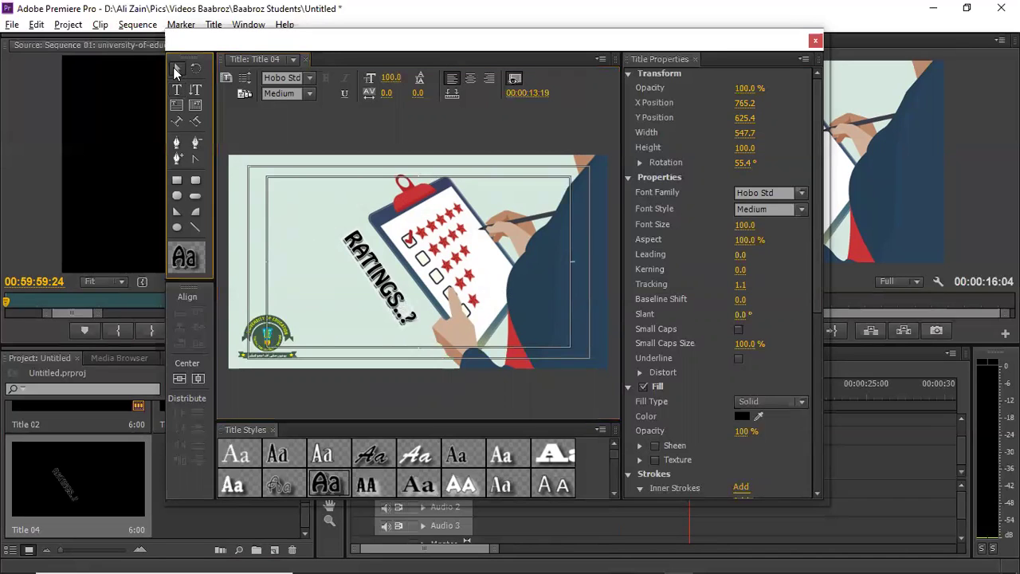
pyautogui.click(813, 41)
# Place Title 04 on Video 3 directly after Title 03 and trim its end to match the clipboard picture.
pyautogui.moveTo(141, 487); pyautogui.dragTo(681, 423)
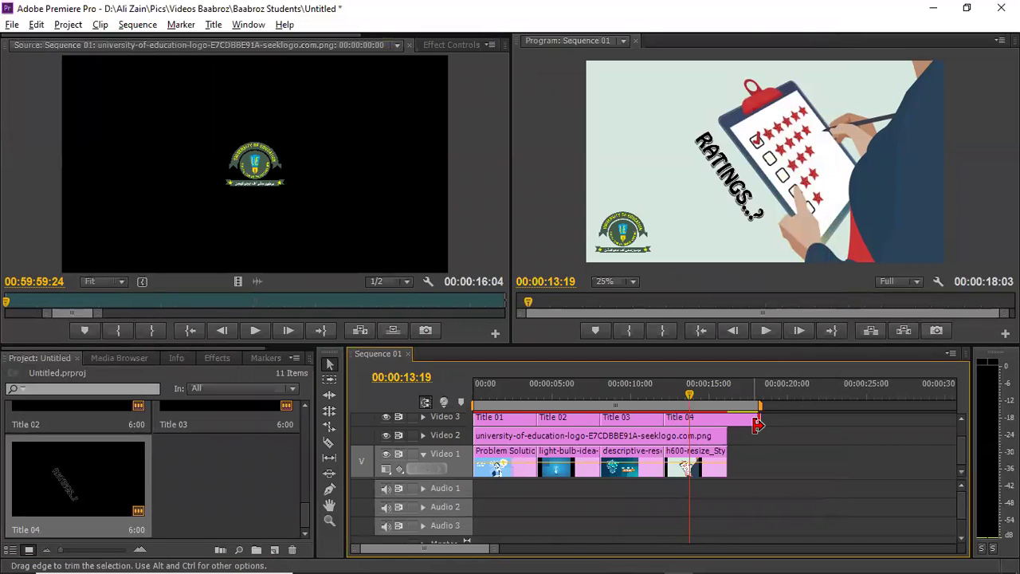
pyautogui.moveTo(761, 422); pyautogui.dragTo(720, 423)
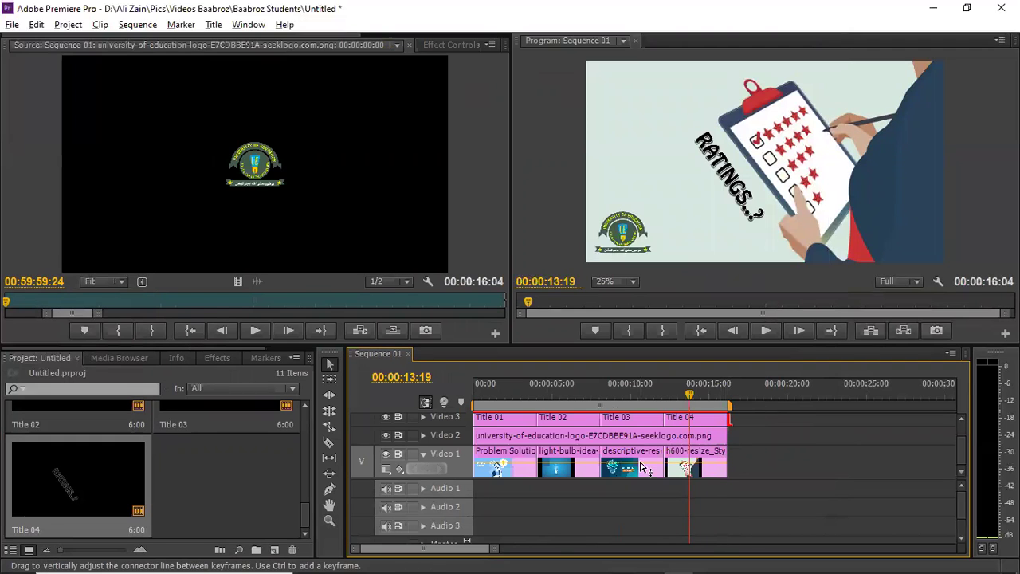
# Move the playhead to 00:00:03:00 in the first picture and open the Map group of video transitions.
pyautogui.click(503, 436)
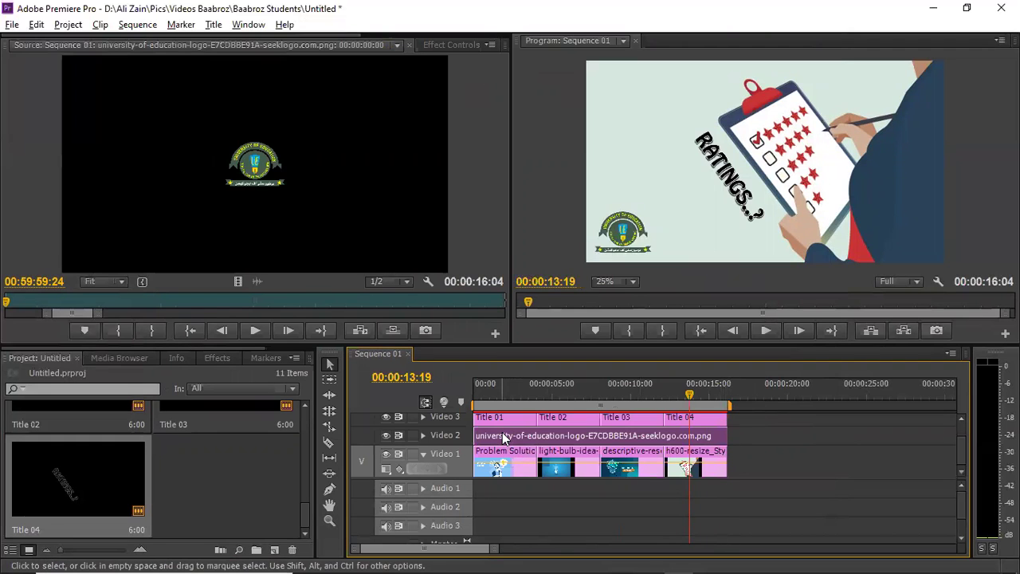
pyautogui.click(504, 465)
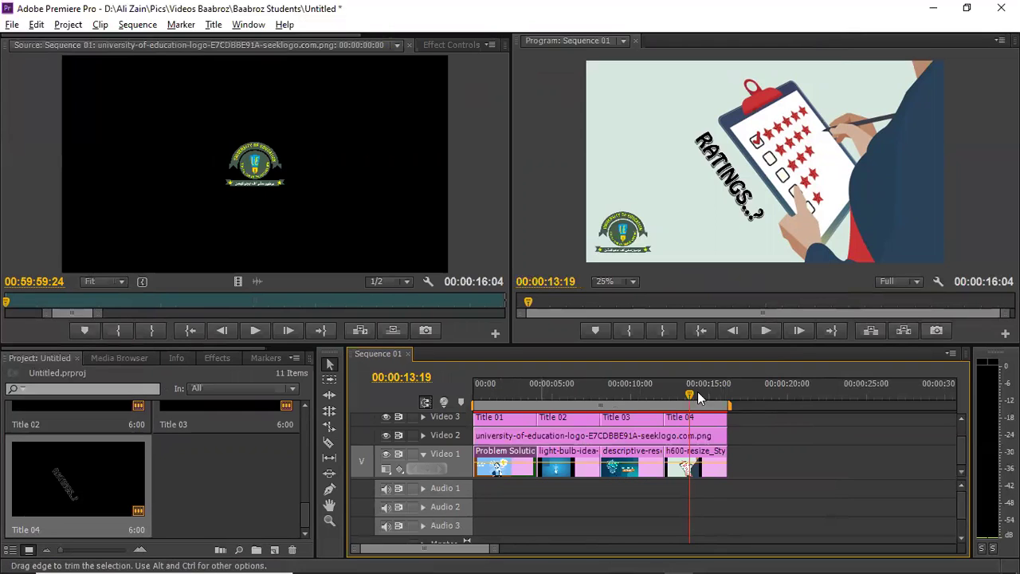
pyautogui.moveTo(689, 391); pyautogui.dragTo(519, 386)
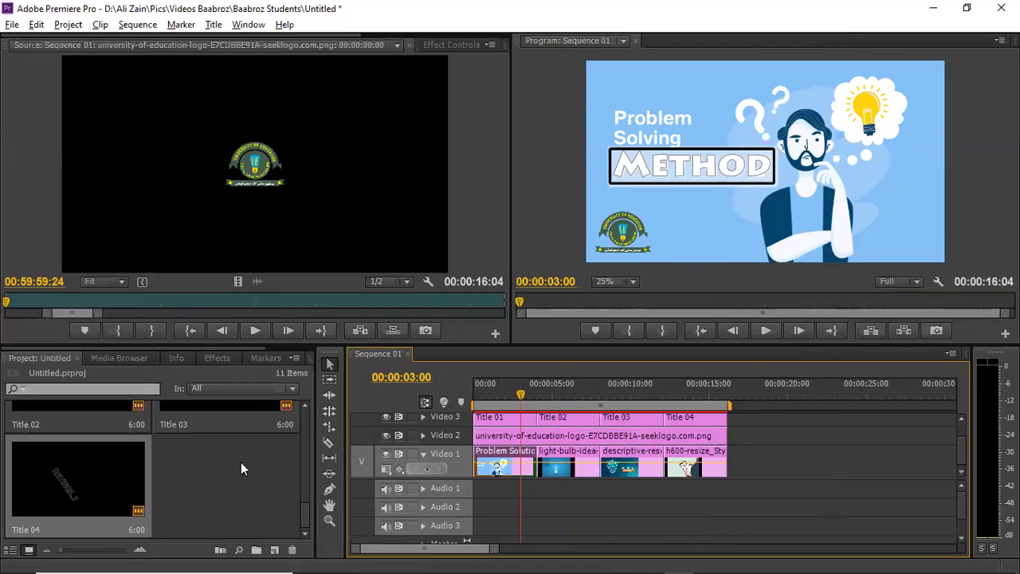
pyautogui.click(210, 360)
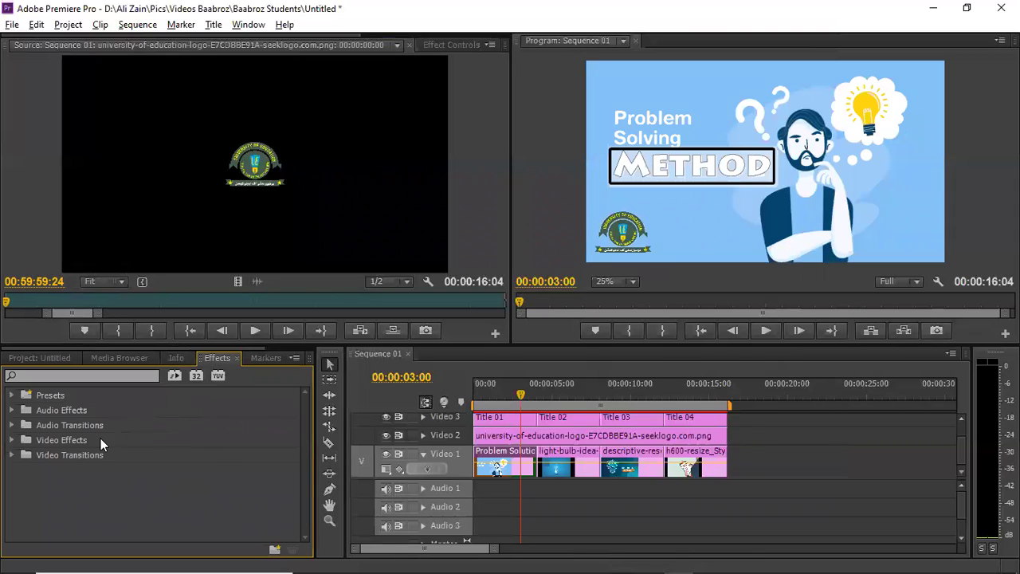
pyautogui.click(12, 440)
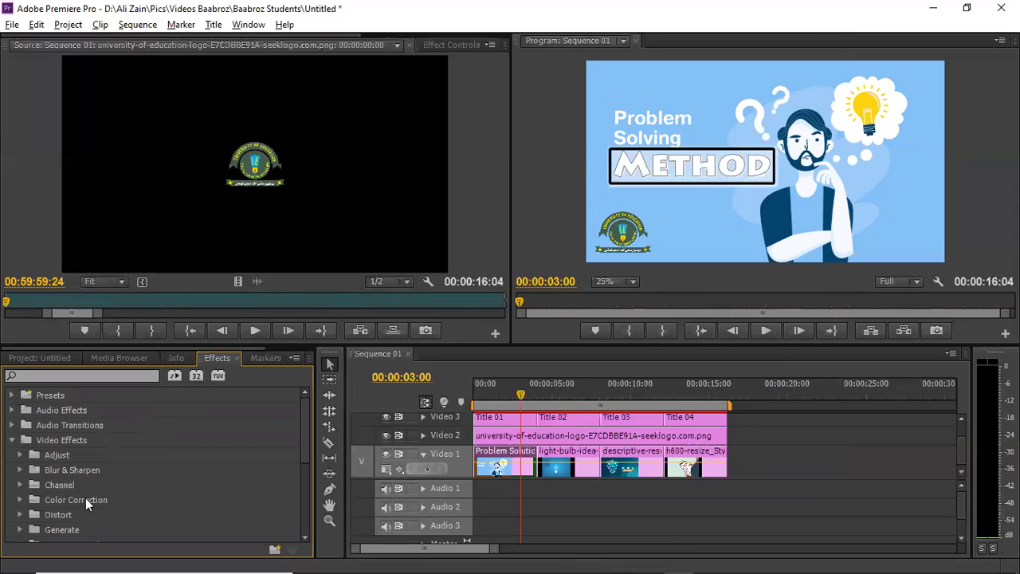
pyautogui.click(12, 439)
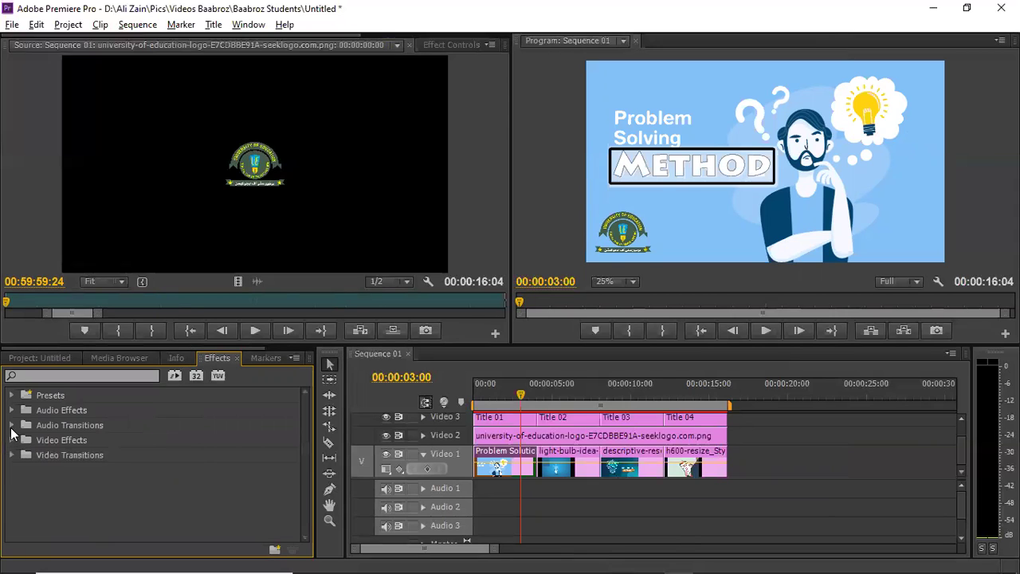
pyautogui.click(11, 454)
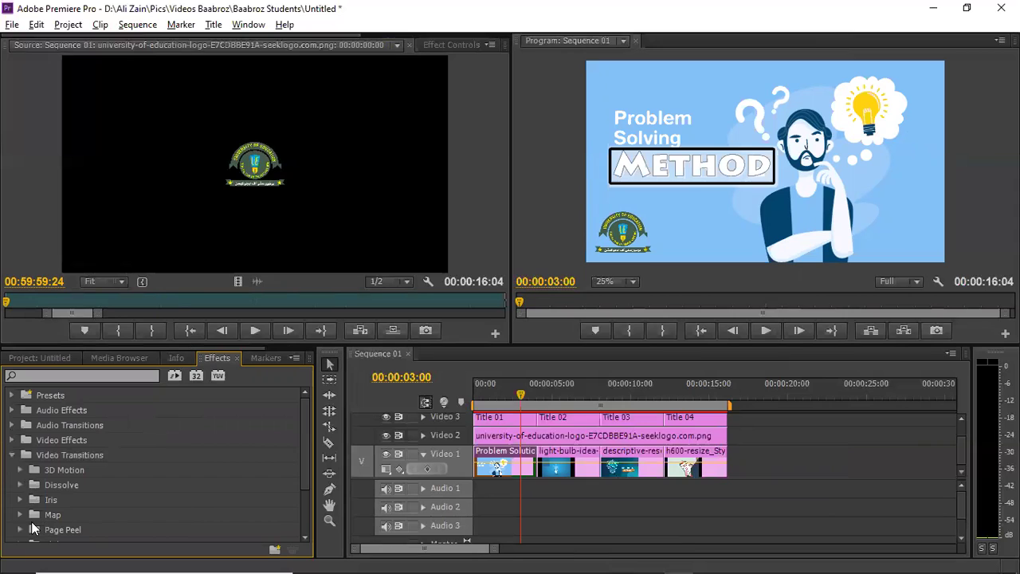
pyautogui.click(20, 514)
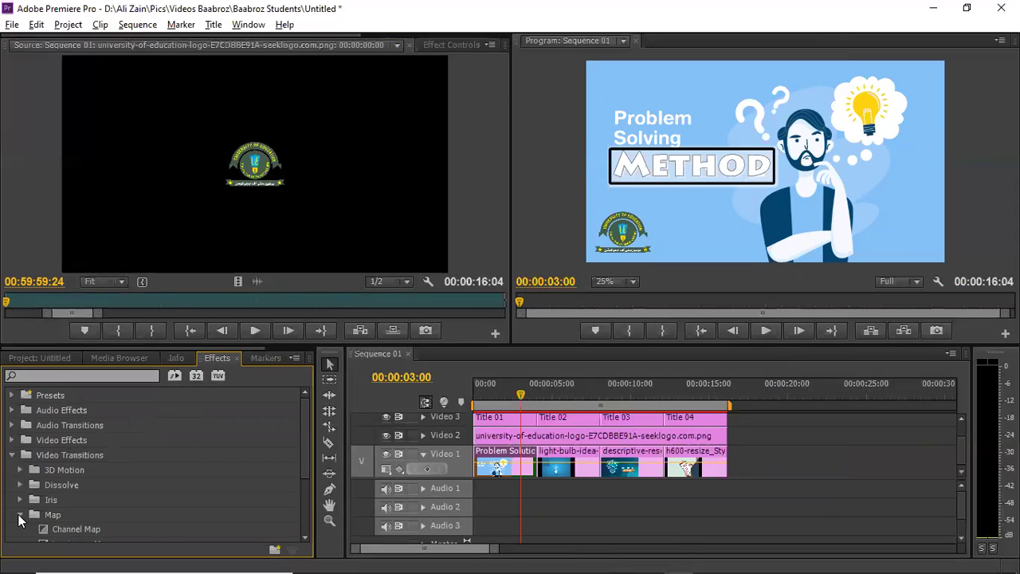
# Try Channel Map with its default mapping, Luminance Map and Band Slide transitions on the three successive picture cuts on Video 1.
pyautogui.moveTo(82, 531); pyautogui.dragTo(534, 471)
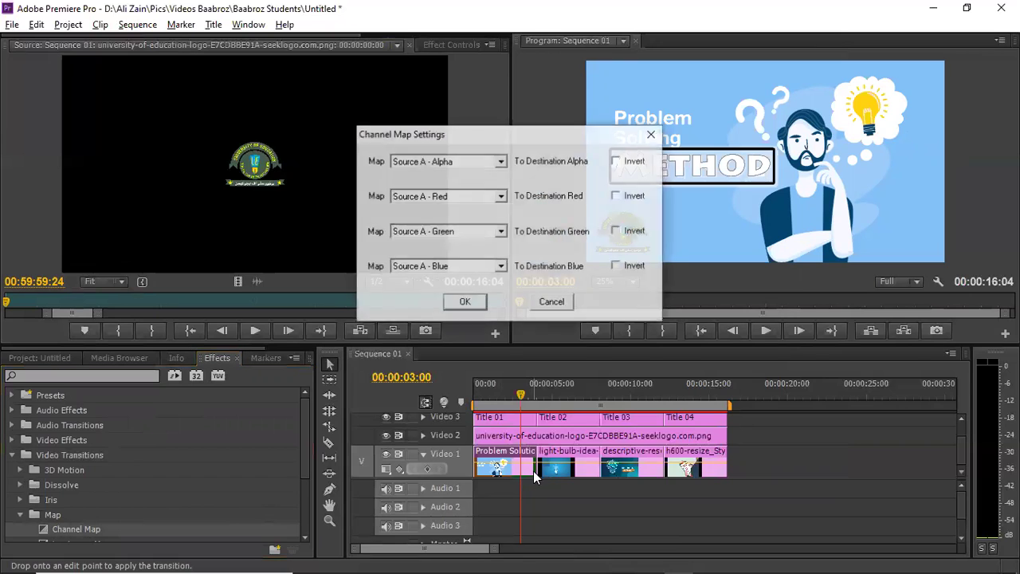
pyautogui.click(463, 302)
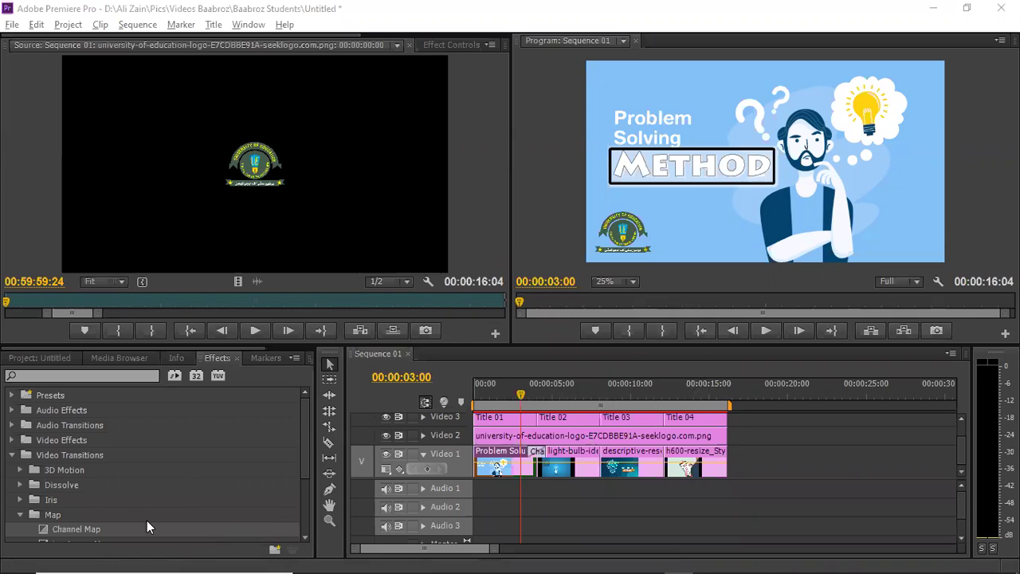
pyautogui.moveTo(305, 458); pyautogui.dragTo(305, 492)
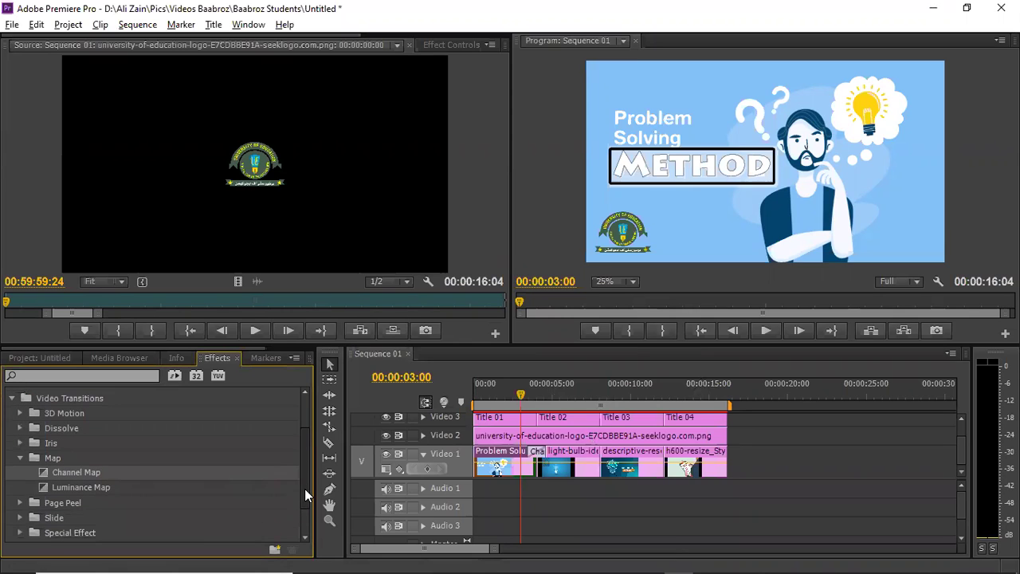
pyautogui.moveTo(63, 487); pyautogui.dragTo(613, 472)
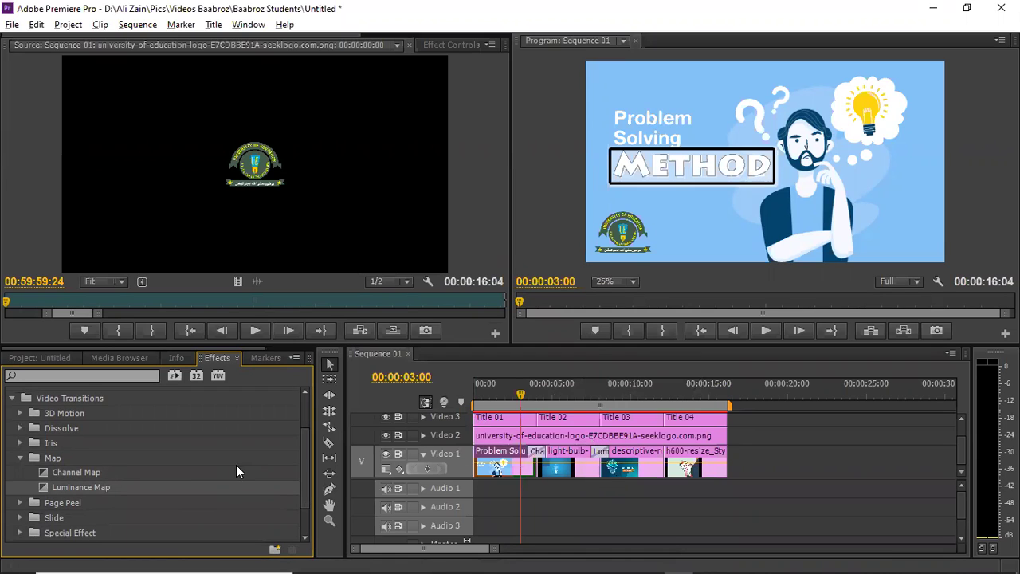
pyautogui.click(20, 517)
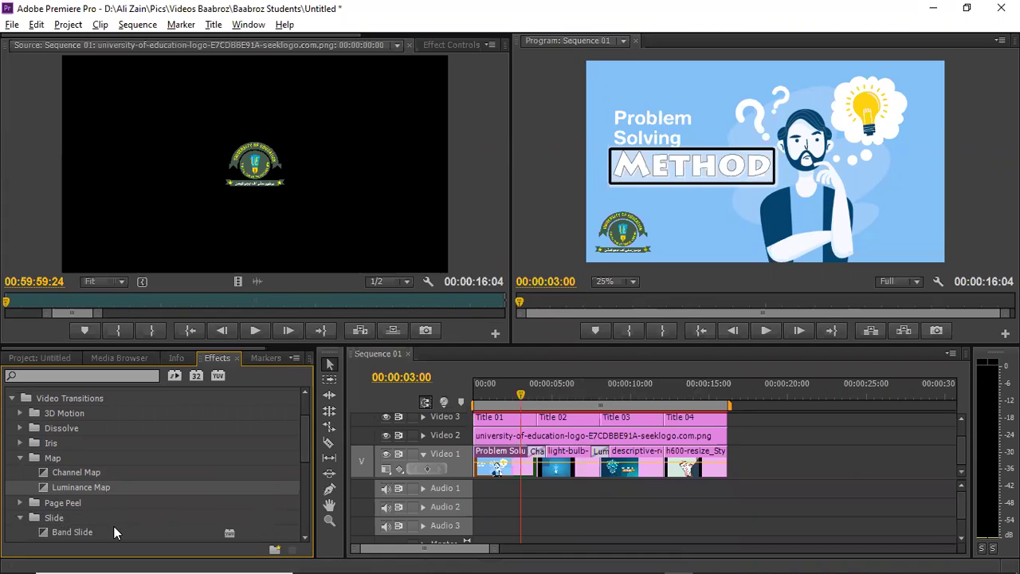
pyautogui.moveTo(82, 534); pyautogui.dragTo(674, 470)
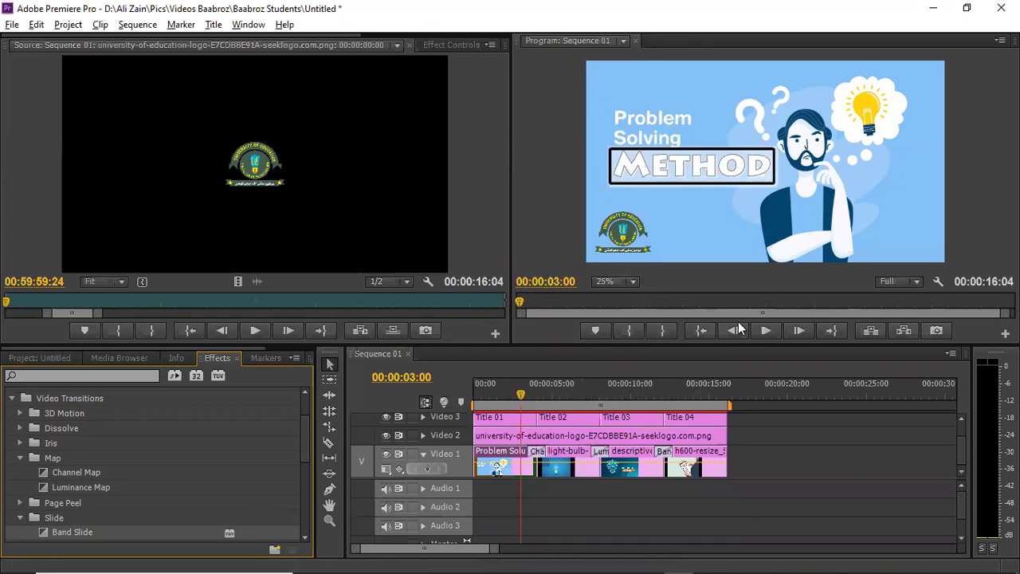
# Play the sequence, then replay the cut between the problem-solving and light-bulb pictures from about 00:00:02:18.
pyautogui.click(769, 325)
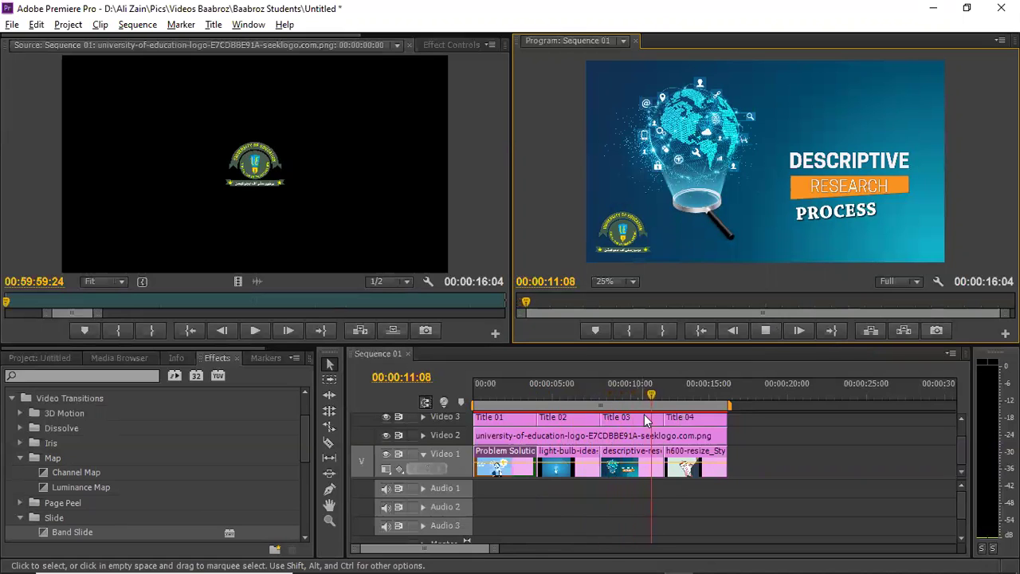
pyautogui.click(547, 395)
pyautogui.moveTo(536, 395); pyautogui.dragTo(517, 395)
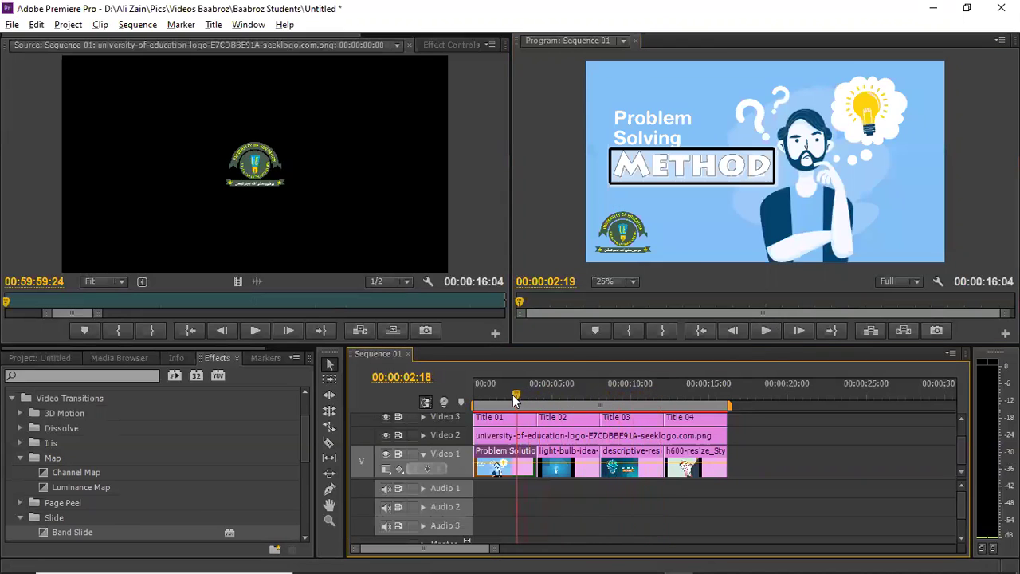
pyautogui.click(763, 328)
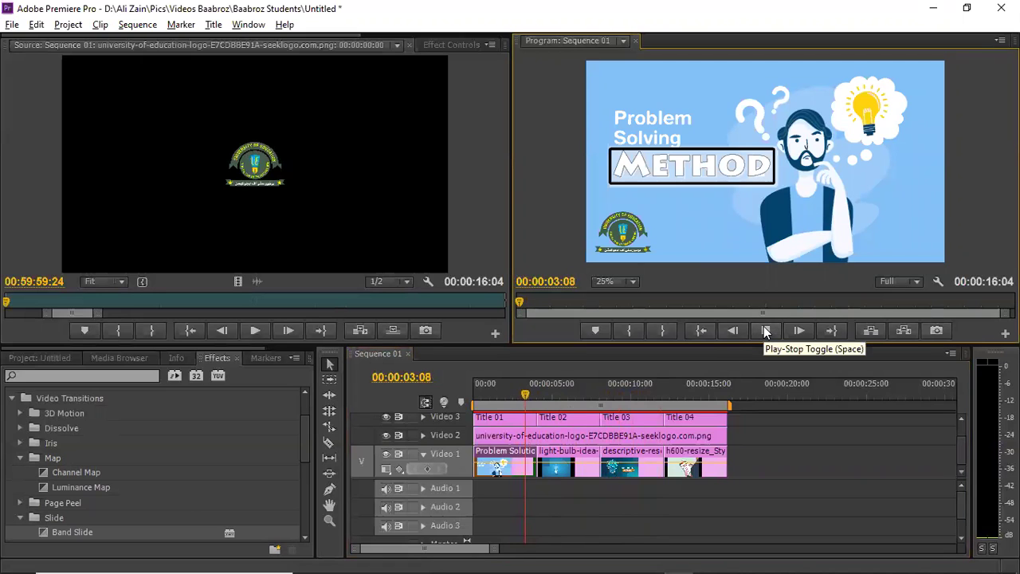
pyautogui.click(764, 329)
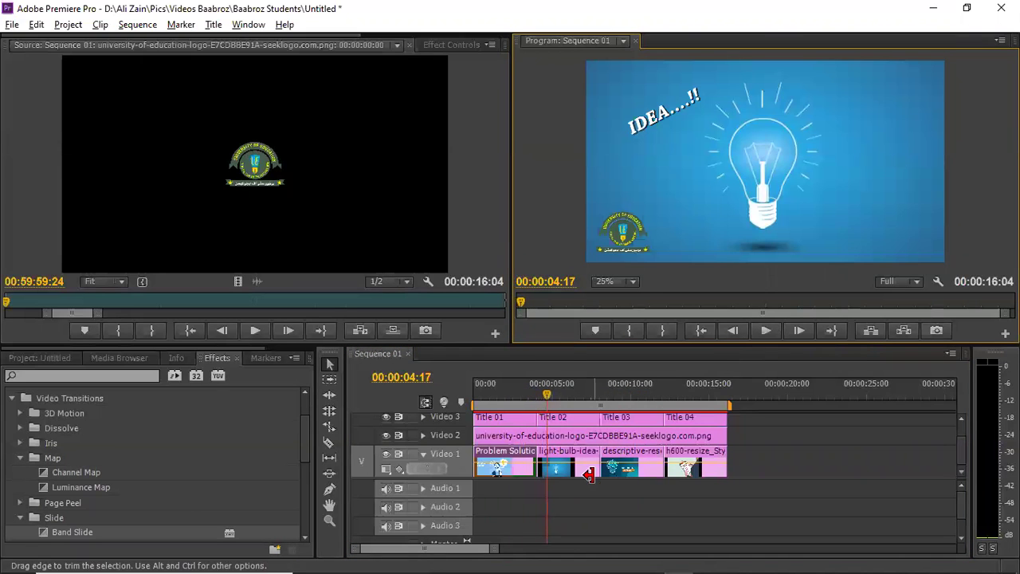
# Apply the Band Slide transition between the problem-solving and light-bulb pictures on Video 1 and preview it.
pyautogui.moveTo(78, 536); pyautogui.dragTo(542, 468)
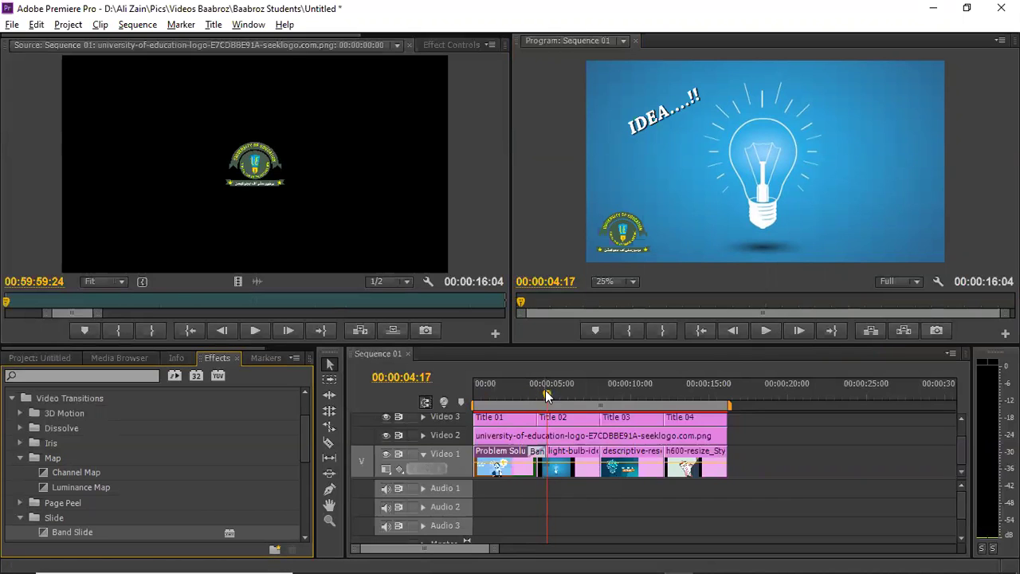
pyautogui.moveTo(546, 391); pyautogui.dragTo(516, 392)
pyautogui.click(764, 330)
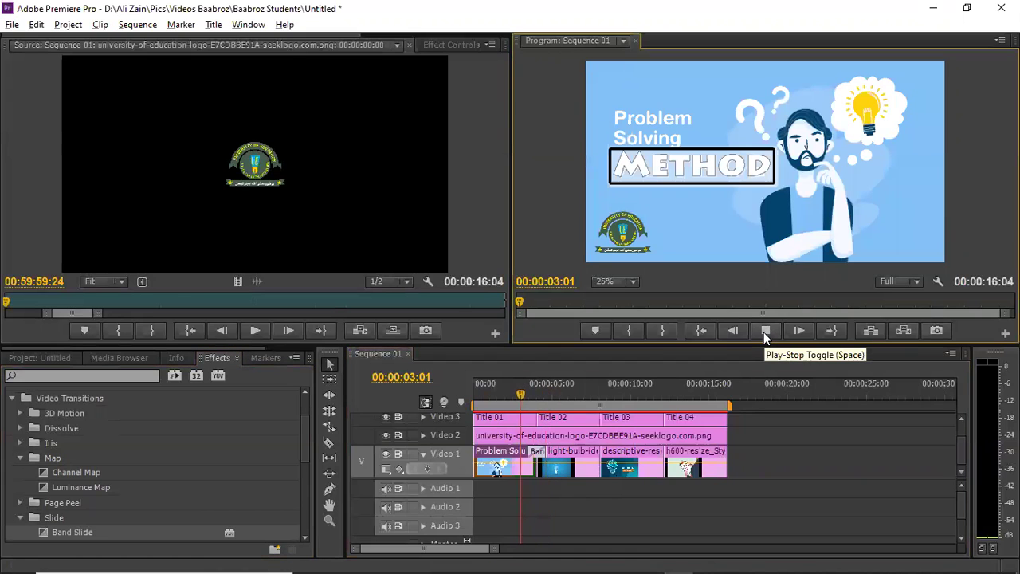
pyautogui.click(763, 331)
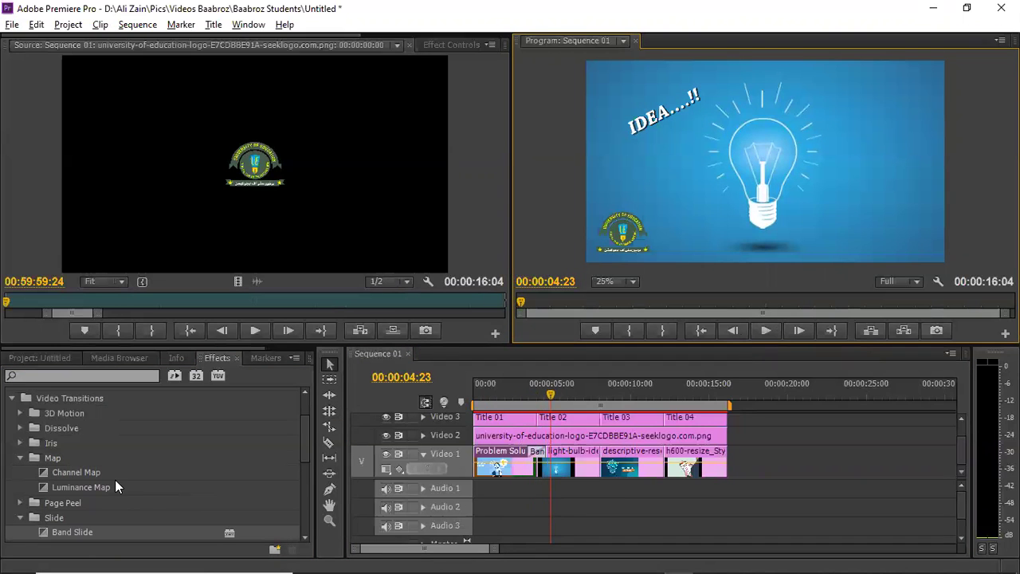
# Try the Channel Map transition with its default mapping between the light-bulb and descriptive-research pictures and preview it from 00:00:07:01.
pyautogui.moveTo(61, 471); pyautogui.dragTo(602, 472)
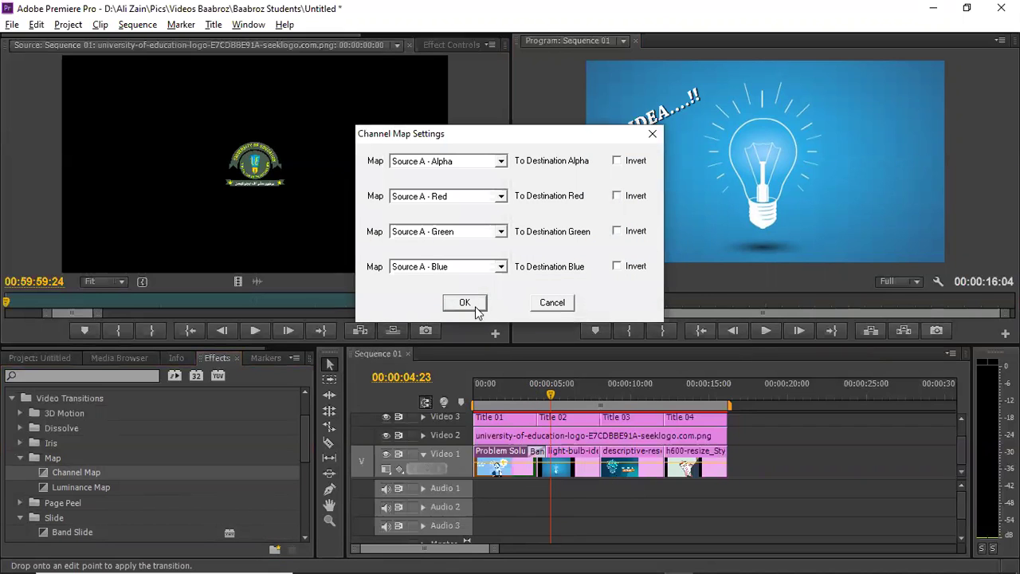
pyautogui.click(465, 303)
pyautogui.moveTo(550, 395); pyautogui.dragTo(584, 396)
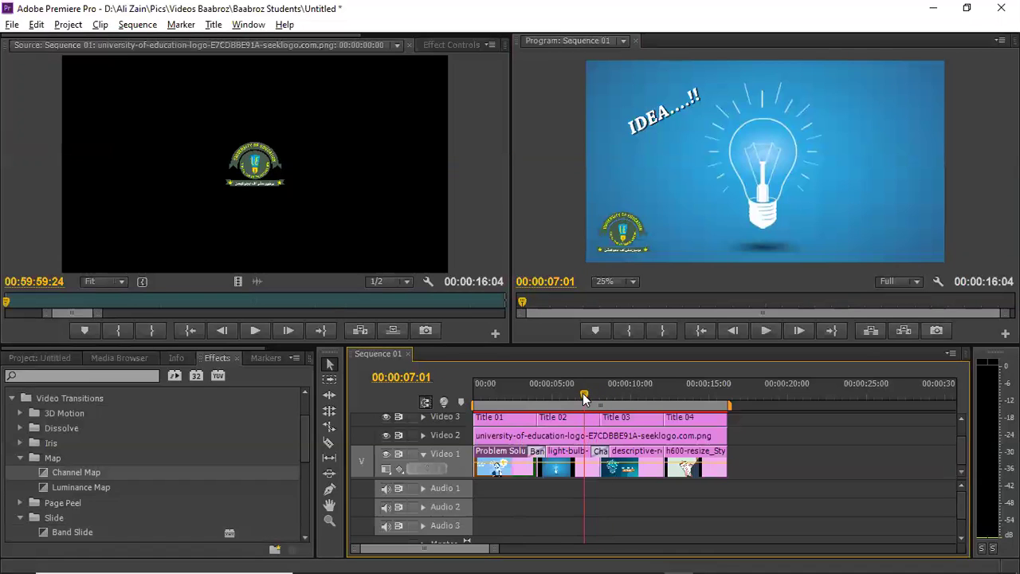
pyautogui.click(759, 338)
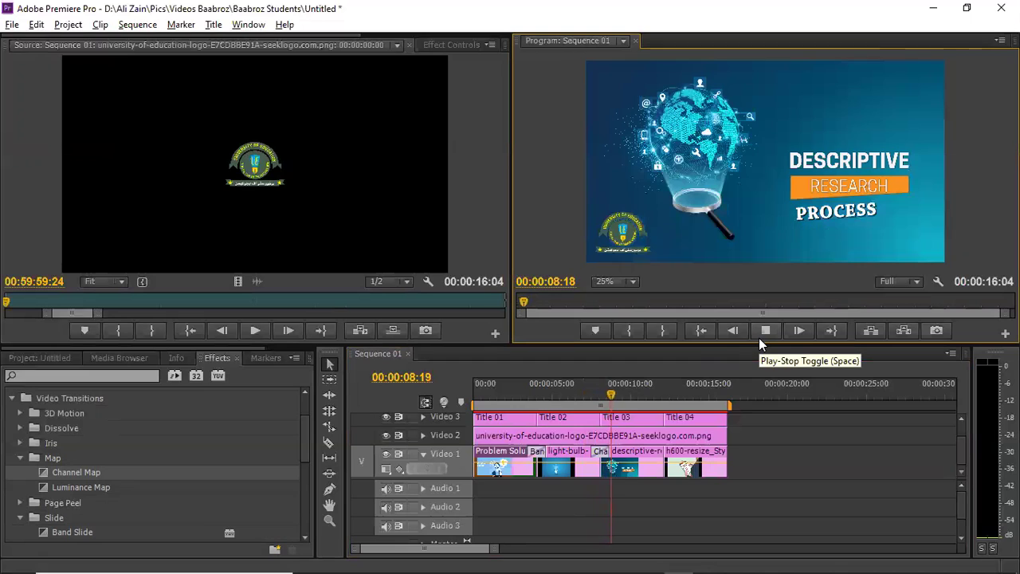
pyautogui.click(758, 337)
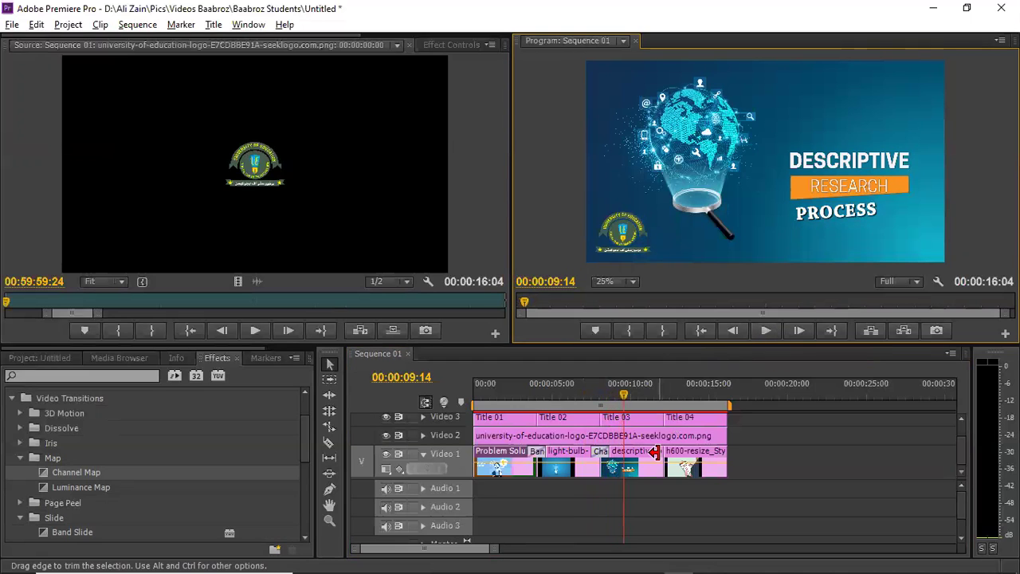
pyautogui.click(20, 458)
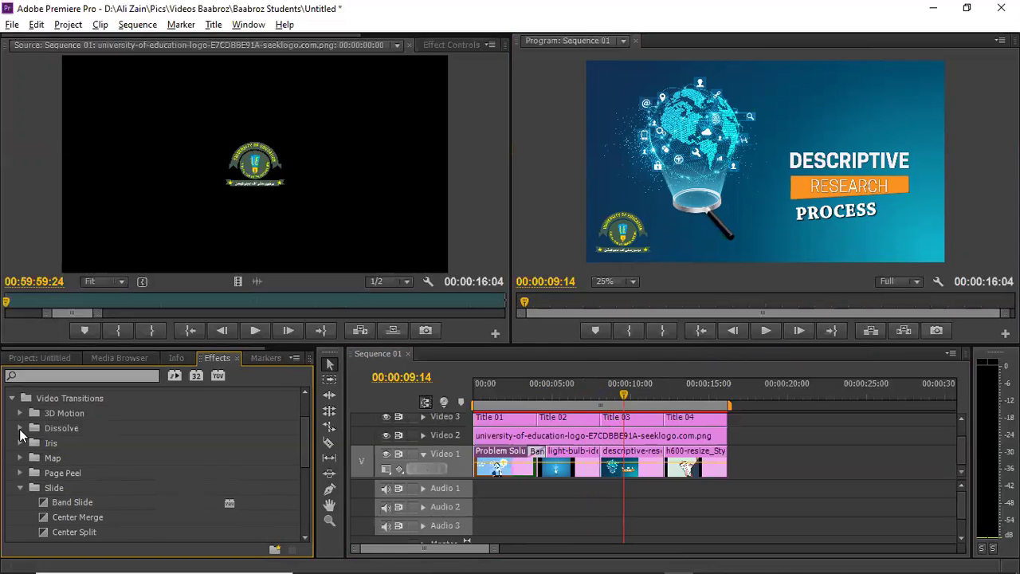
# Apply the Additive Dissolve transition between the light-bulb and descriptive-research clips on Video 1 and preview it.
pyautogui.click(20, 427)
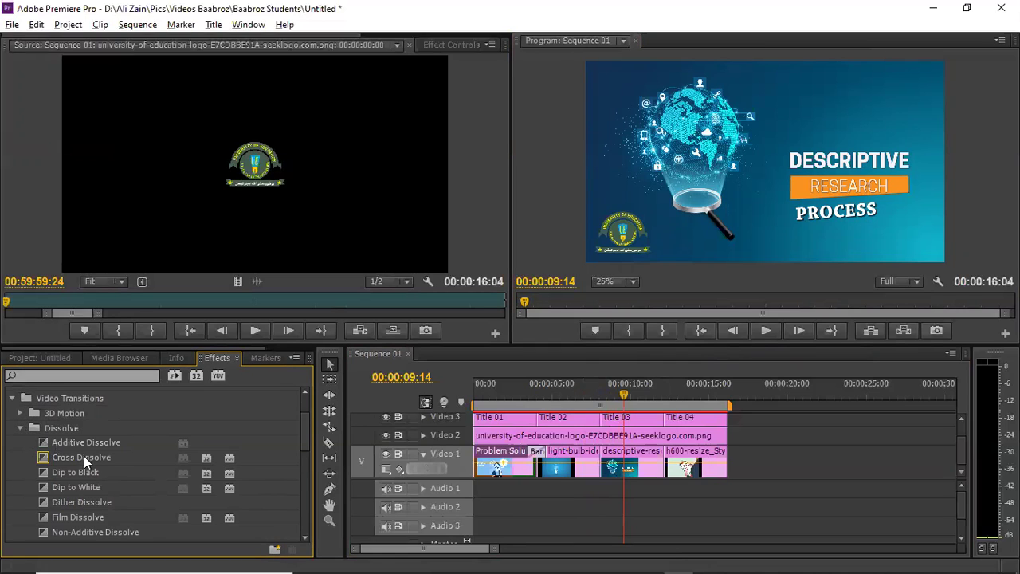
pyautogui.moveTo(79, 444); pyautogui.dragTo(611, 471)
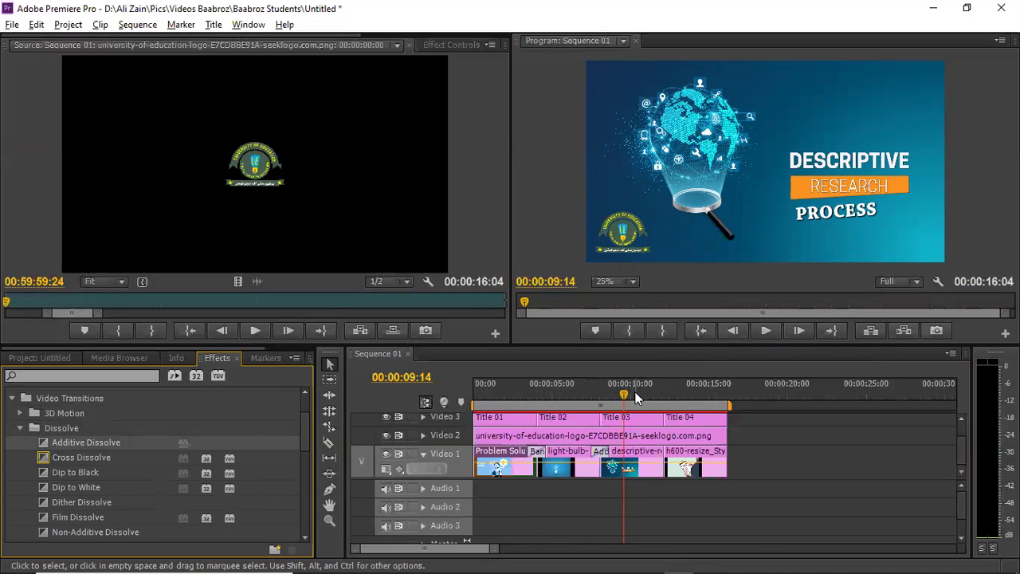
pyautogui.moveTo(623, 389); pyautogui.dragTo(585, 391)
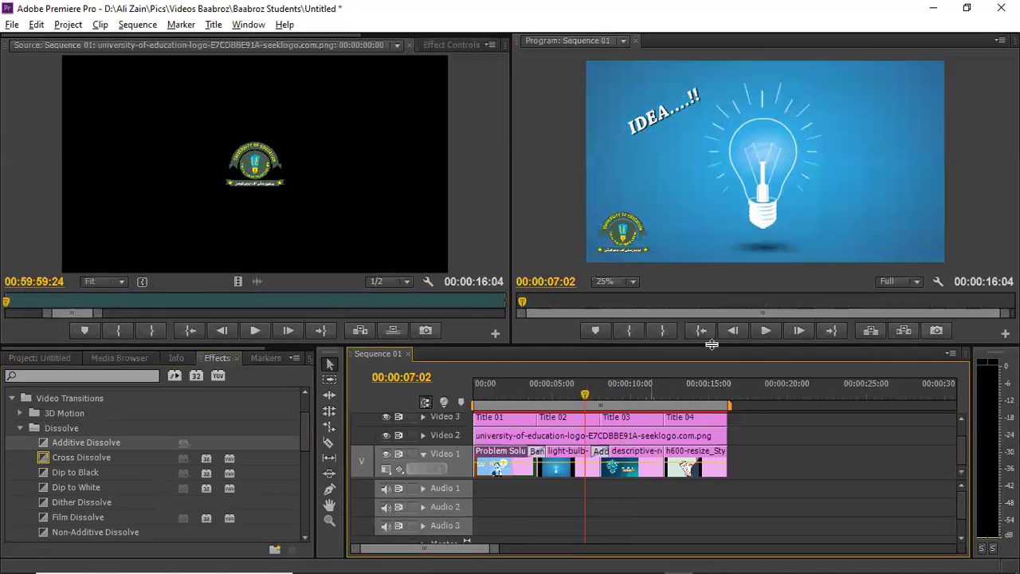
pyautogui.click(763, 329)
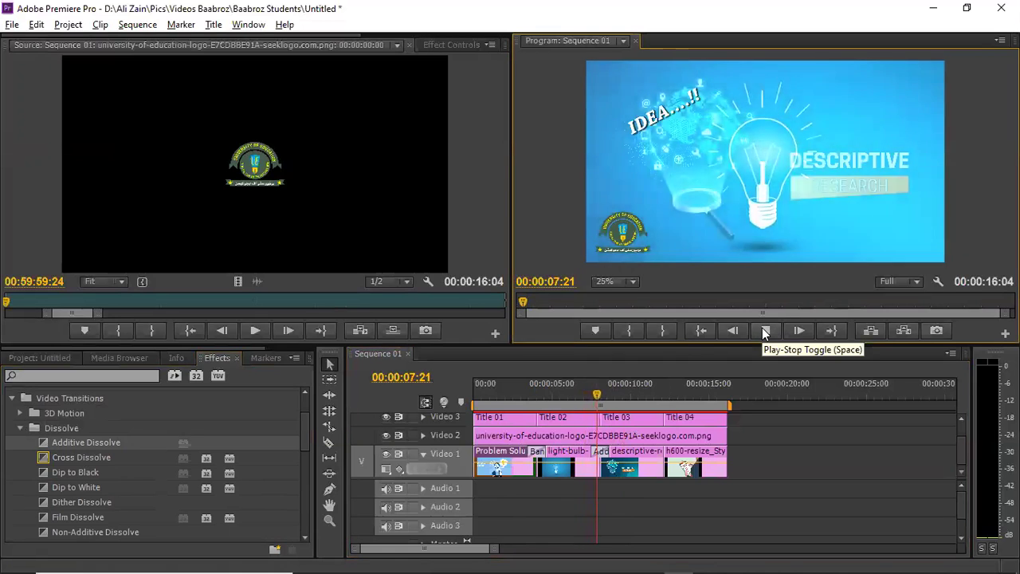
pyautogui.click(762, 329)
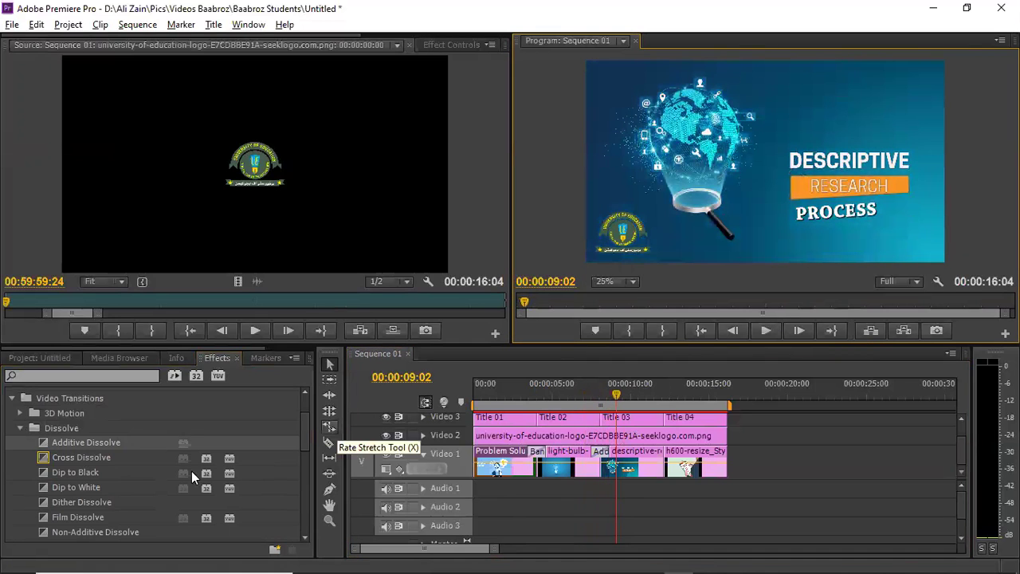
# Apply the Dither Dissolve transition between the descriptive-research and h600-resize clips, preview it, and return to the sequence start.
pyautogui.moveTo(86, 501); pyautogui.dragTo(664, 465)
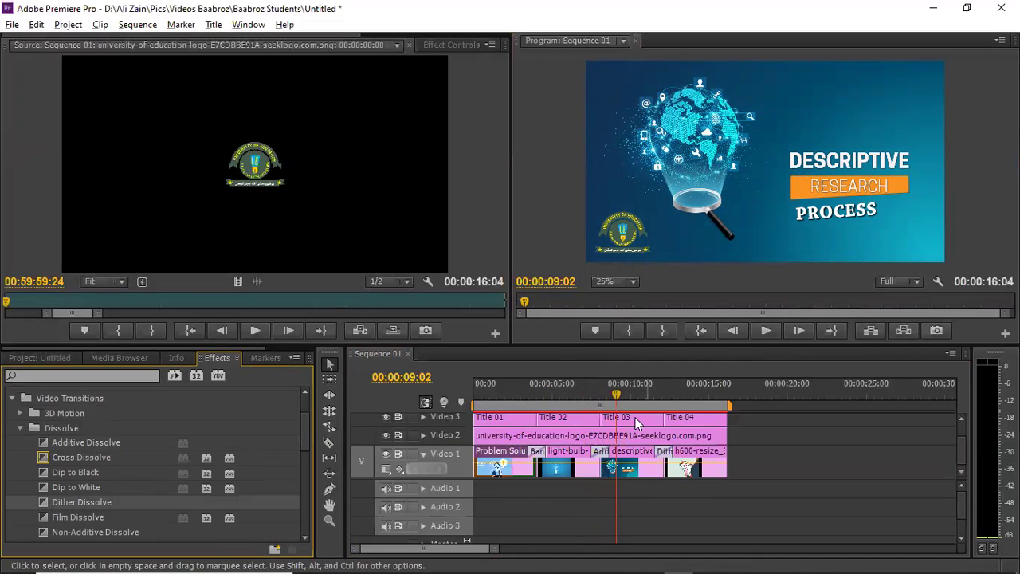
pyautogui.moveTo(618, 391); pyautogui.dragTo(651, 391)
pyautogui.click(762, 330)
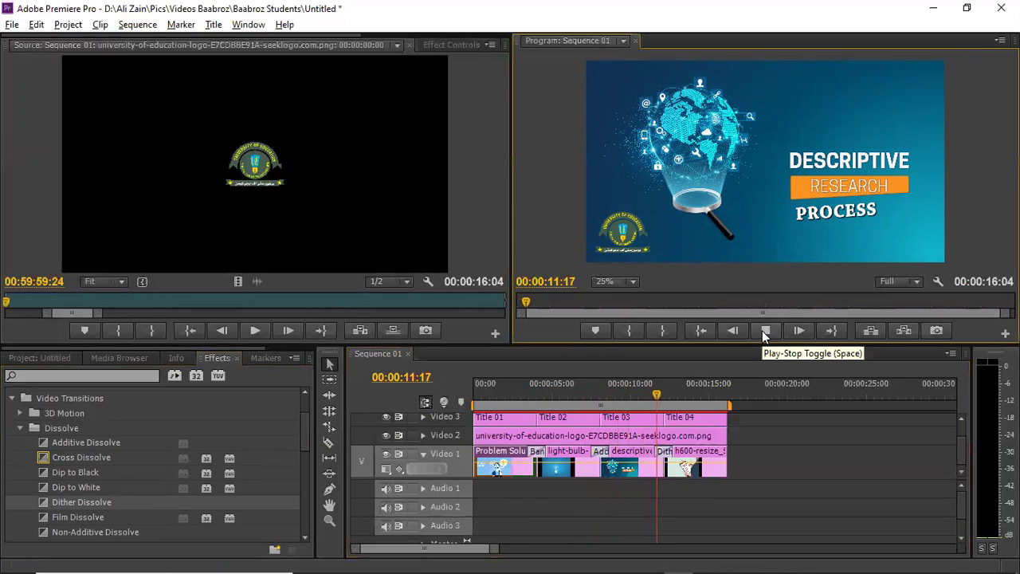
pyautogui.click(762, 330)
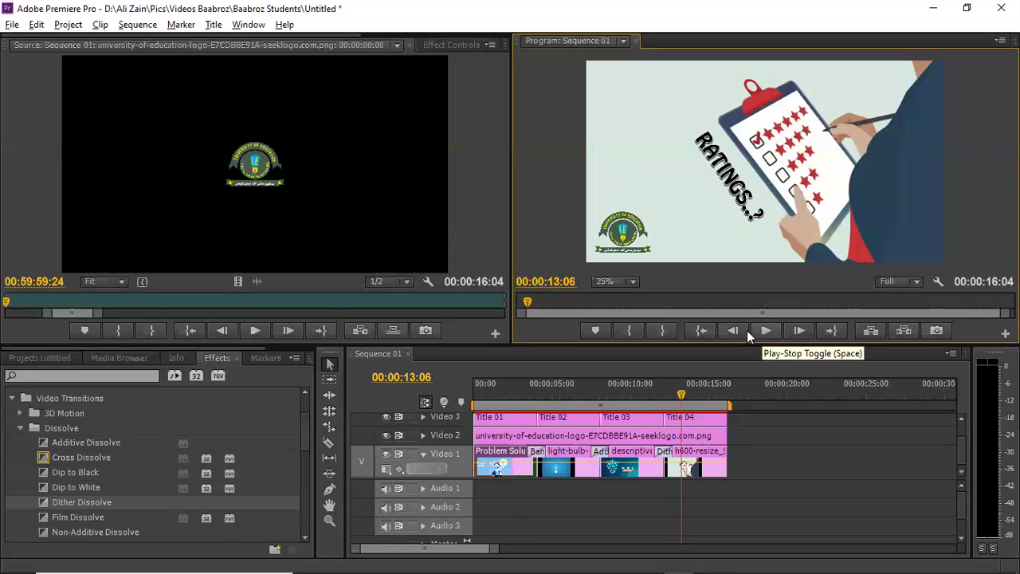
pyautogui.click(700, 330)
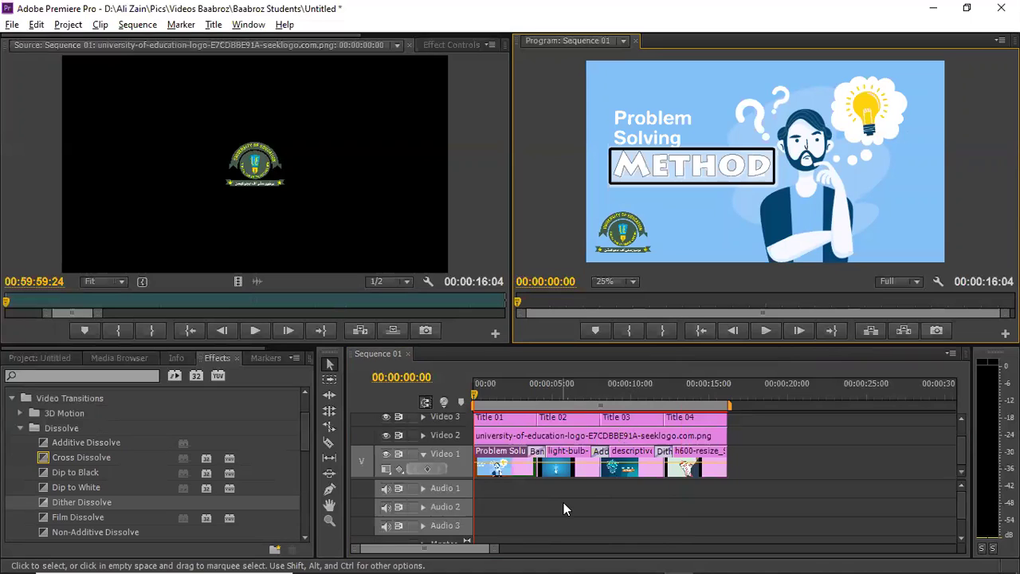
# Collapse the open video transition folders and expand the Video Effects category.
pyautogui.click(20, 429)
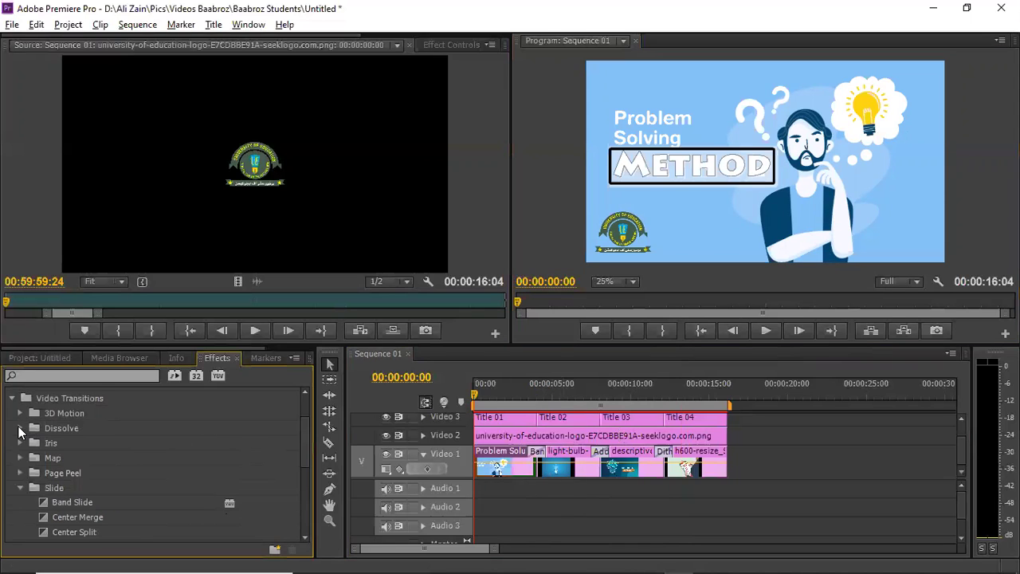
pyautogui.click(20, 483)
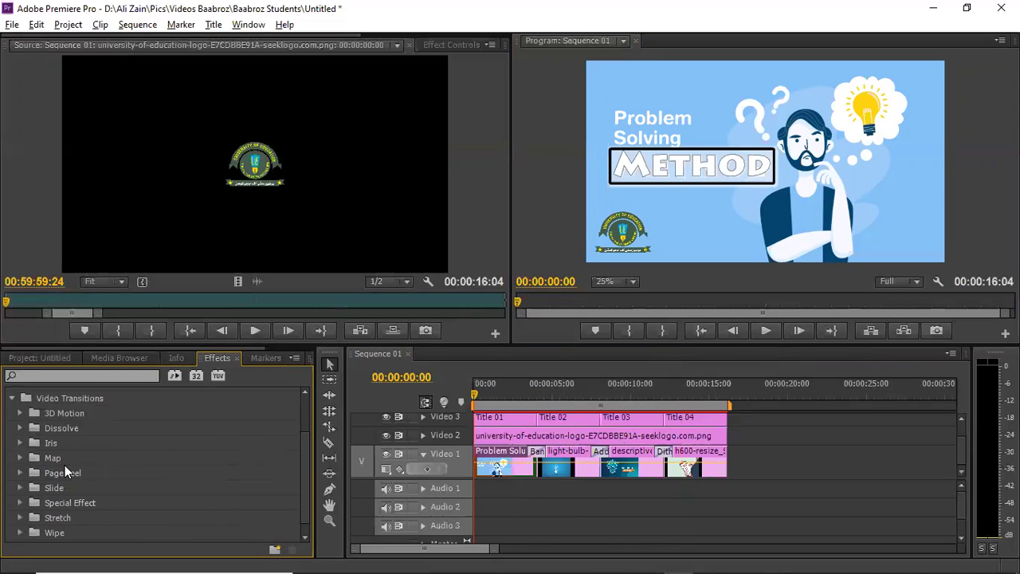
pyautogui.click(12, 397)
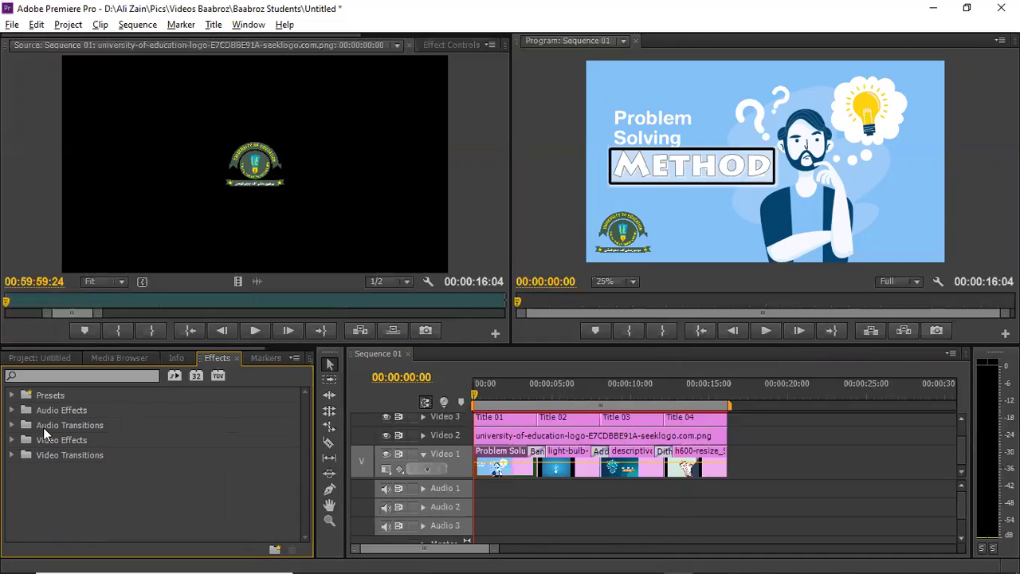
pyautogui.click(12, 440)
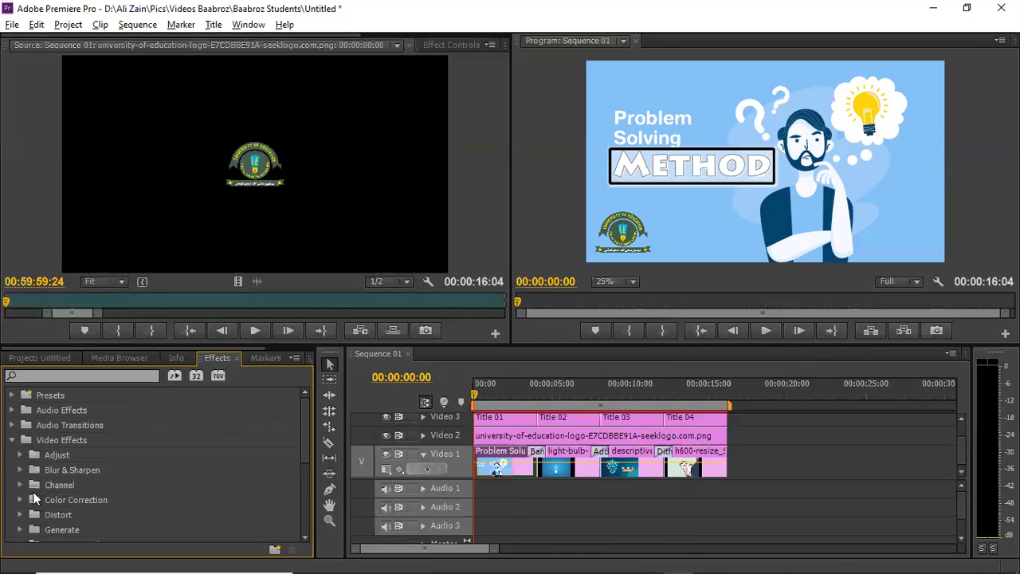
# Try the Auto Color adjustment effect on the Problem Solving clip on Video 1.
pyautogui.click(20, 454)
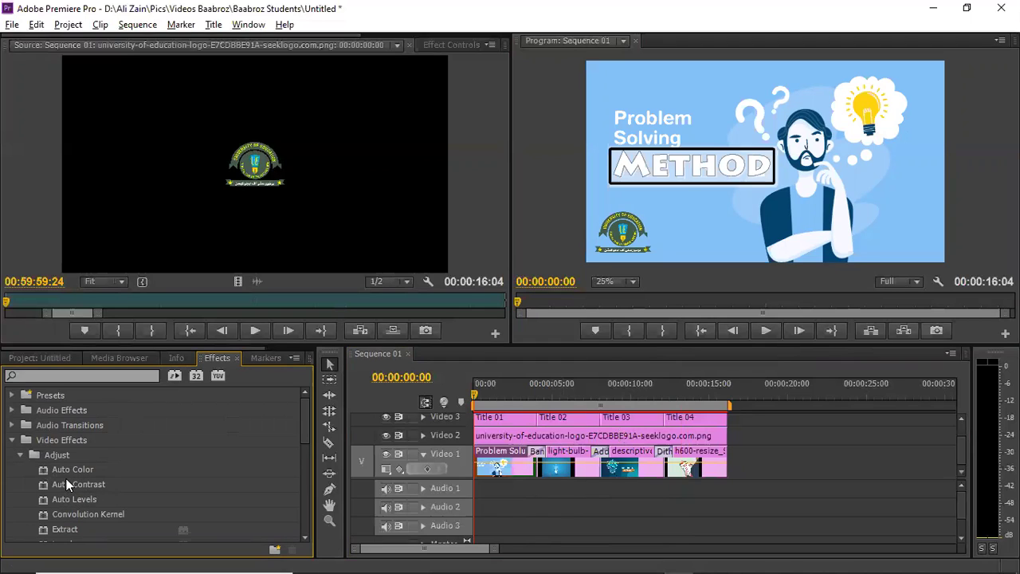
pyautogui.moveTo(63, 467); pyautogui.dragTo(511, 467)
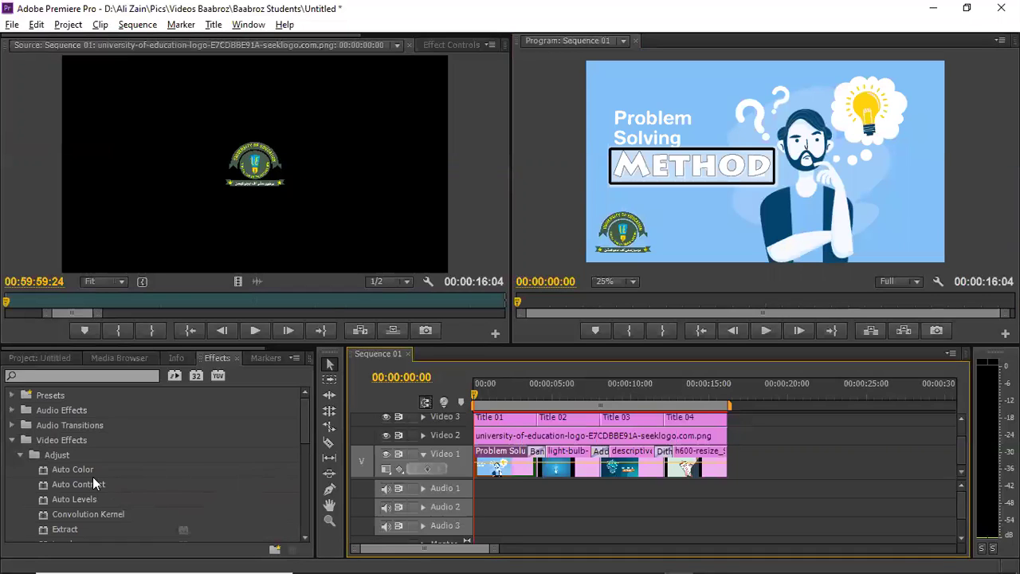
pyautogui.moveTo(81, 470); pyautogui.dragTo(539, 499)
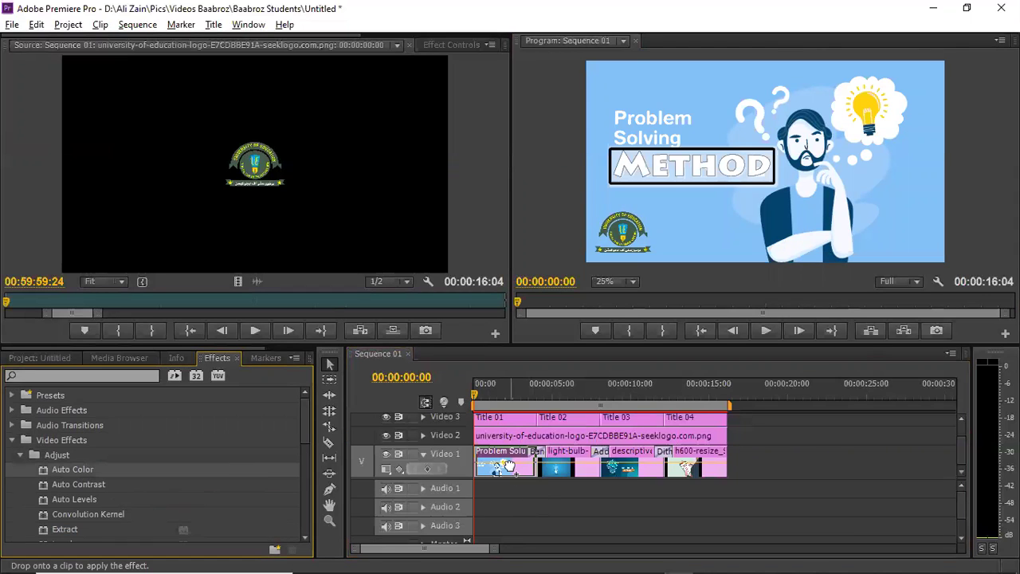
pyautogui.moveTo(507, 467); pyautogui.dragTo(508, 467)
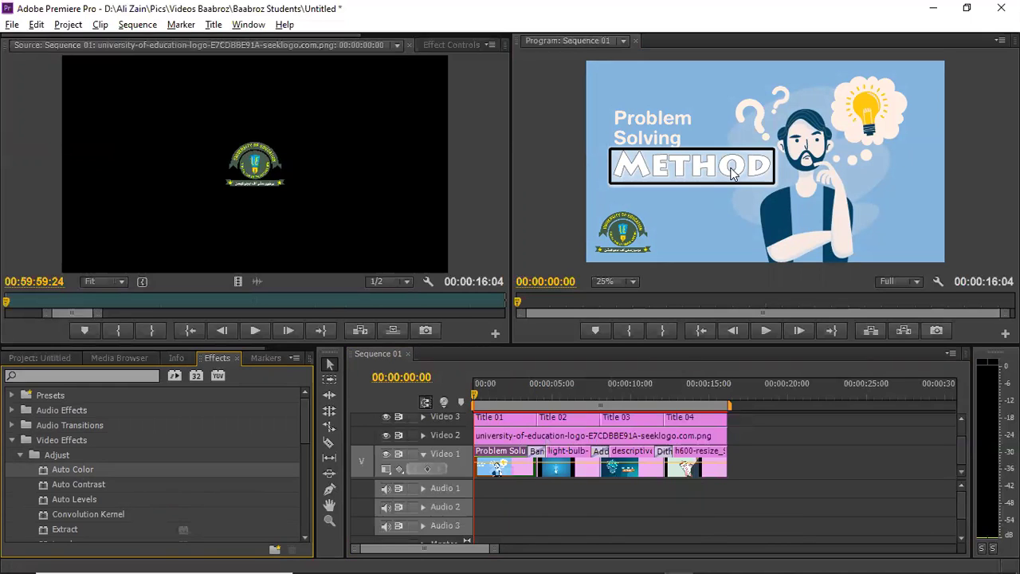
pyautogui.click(20, 455)
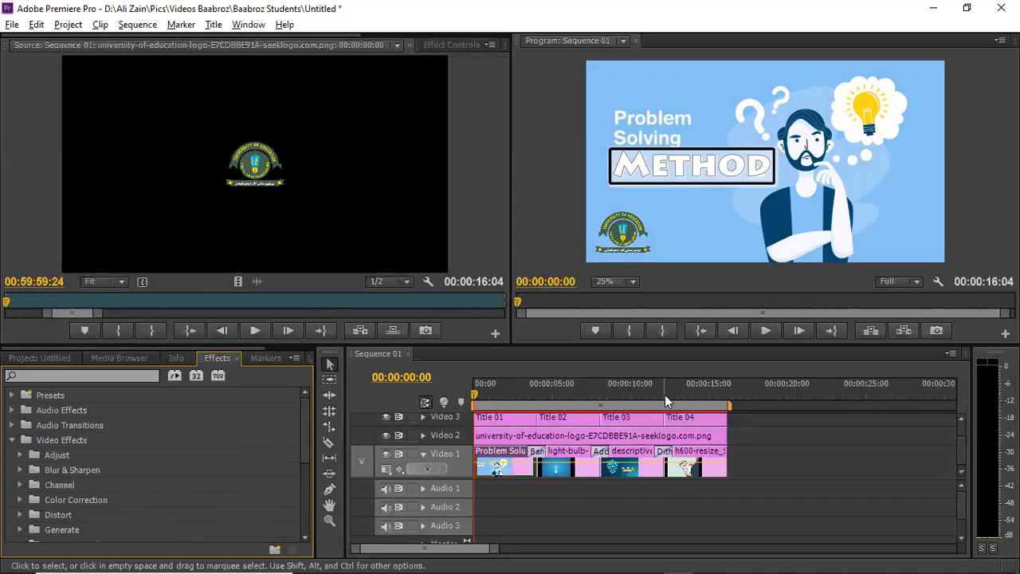
# Enable Position keyframing for the university logo clip on Video 2, with the first keyframe at 00:00:00:00.
pyautogui.click(490, 437)
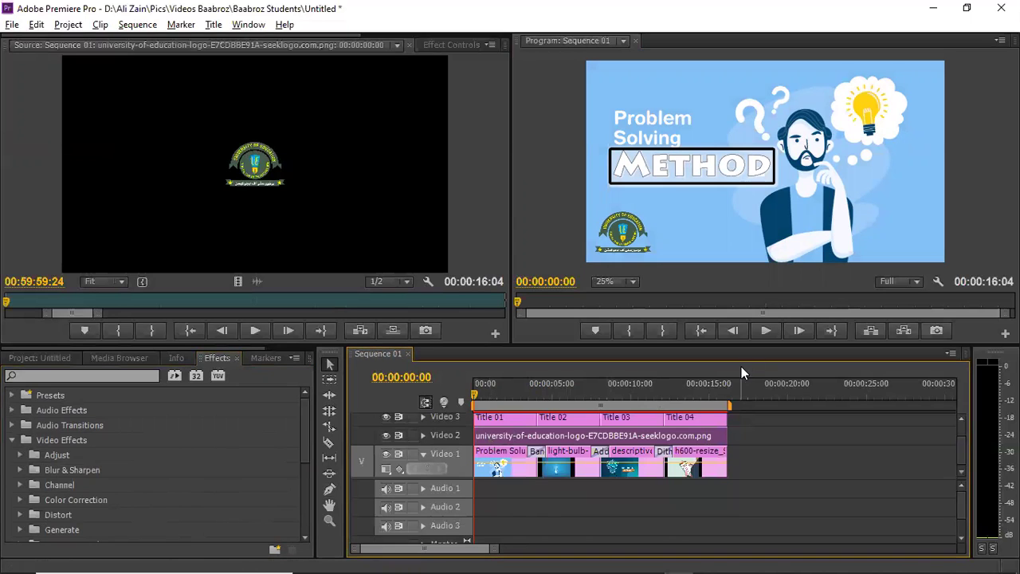
pyautogui.moveTo(474, 396)
pyautogui.mouseDown()
pyautogui.moveTo(521, 397)
pyautogui.moveTo(465, 395)
pyautogui.mouseUp()
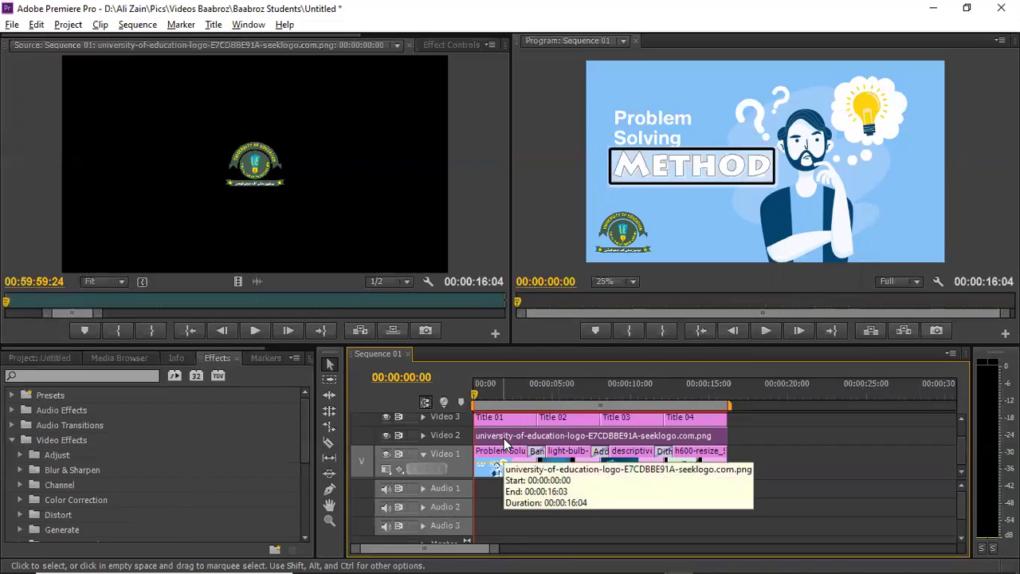
pyautogui.moveTo(629, 557)
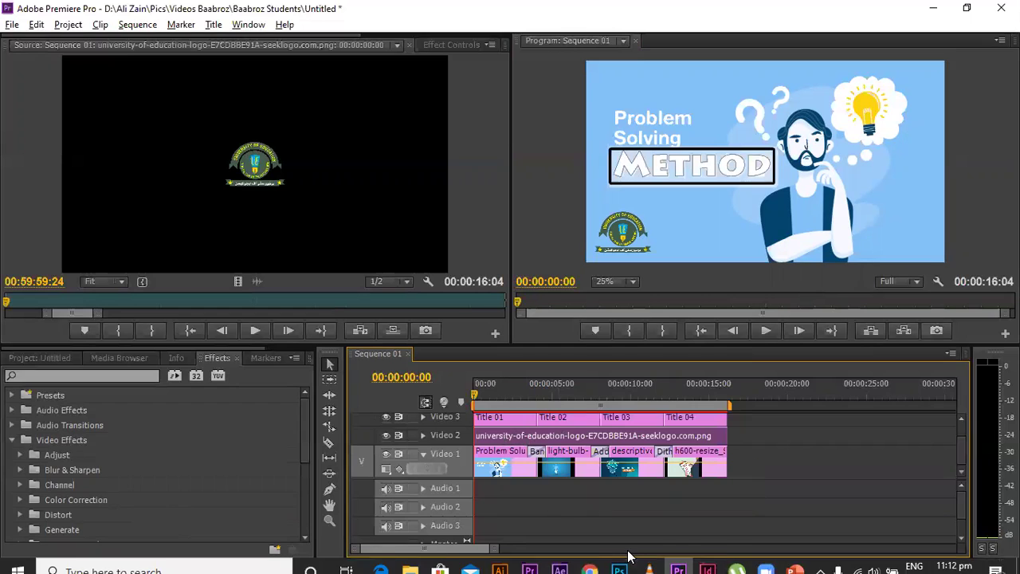
pyautogui.doubleClick(526, 435)
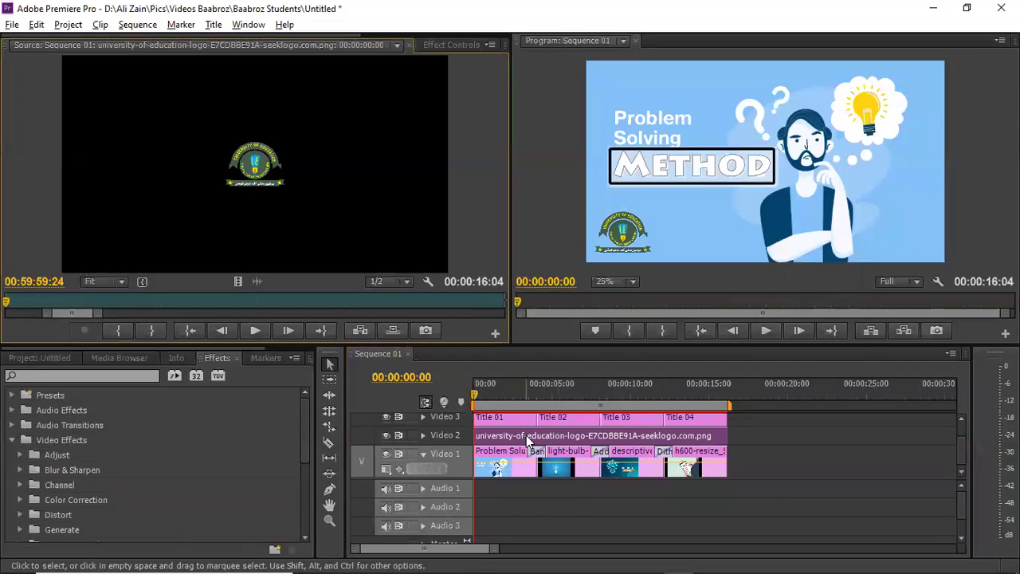
pyautogui.click(432, 46)
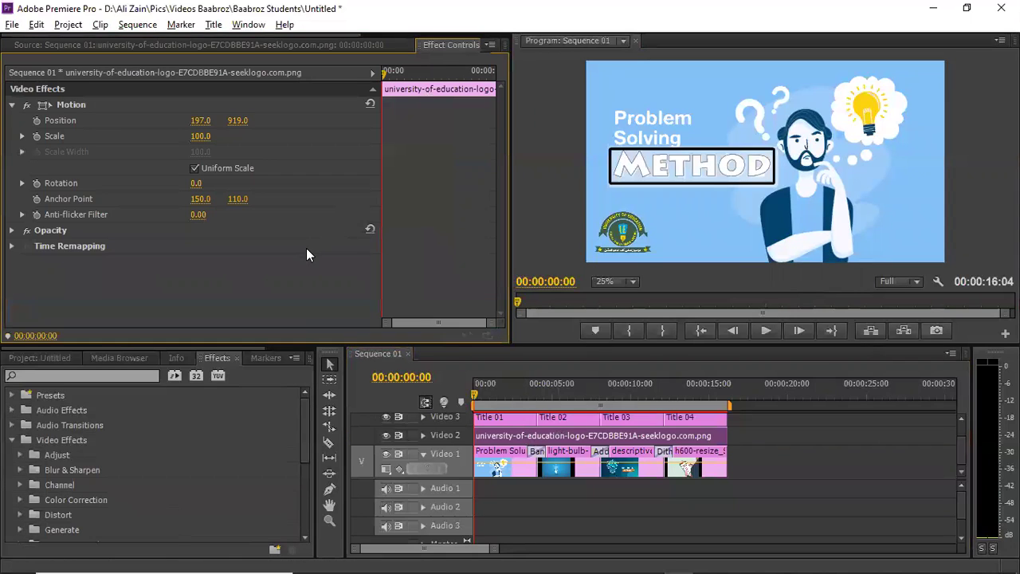
pyautogui.click(36, 120)
# Add a Position keyframe at the logo clip's last frame, 00:00:16:03, with the horizontal position set to 1743.
pyautogui.moveTo(475, 391); pyautogui.dragTo(729, 391)
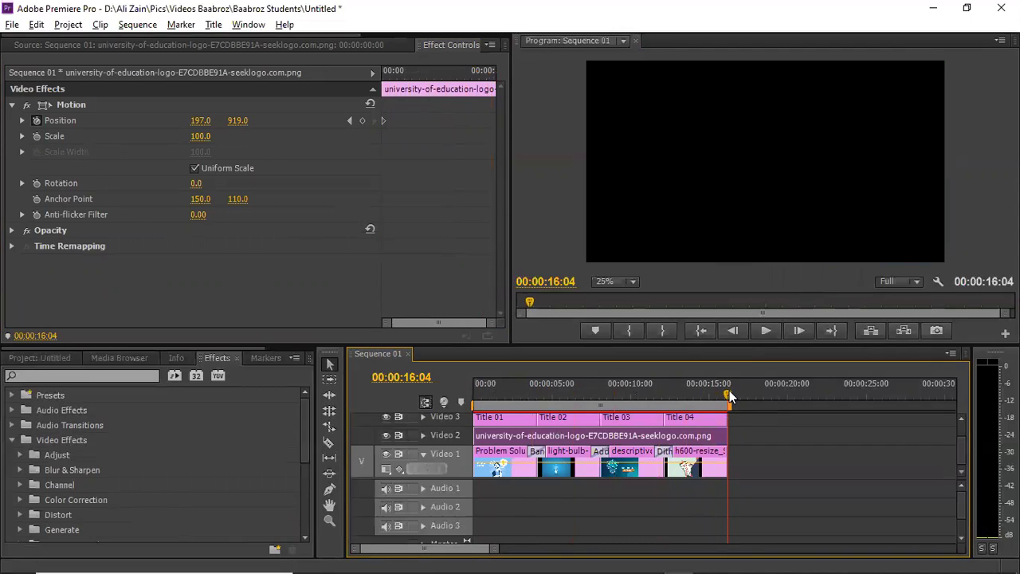
pyautogui.click(731, 328)
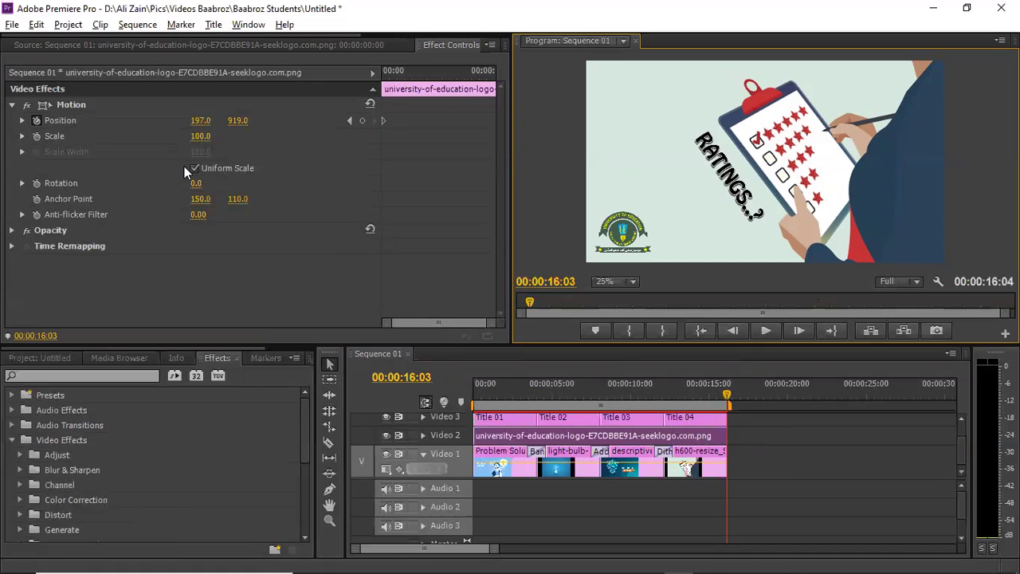
pyautogui.moveTo(195, 124); pyautogui.dragTo(497, 123)
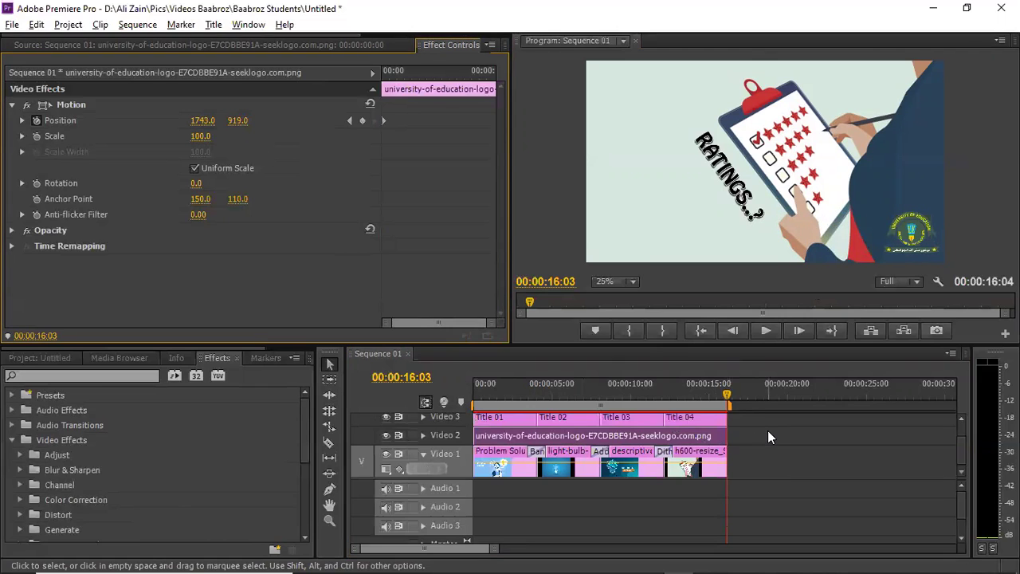
# Play the sequence from the start to check the logo's movement, and return to the beginning.
pyautogui.moveTo(728, 394); pyautogui.dragTo(469, 390)
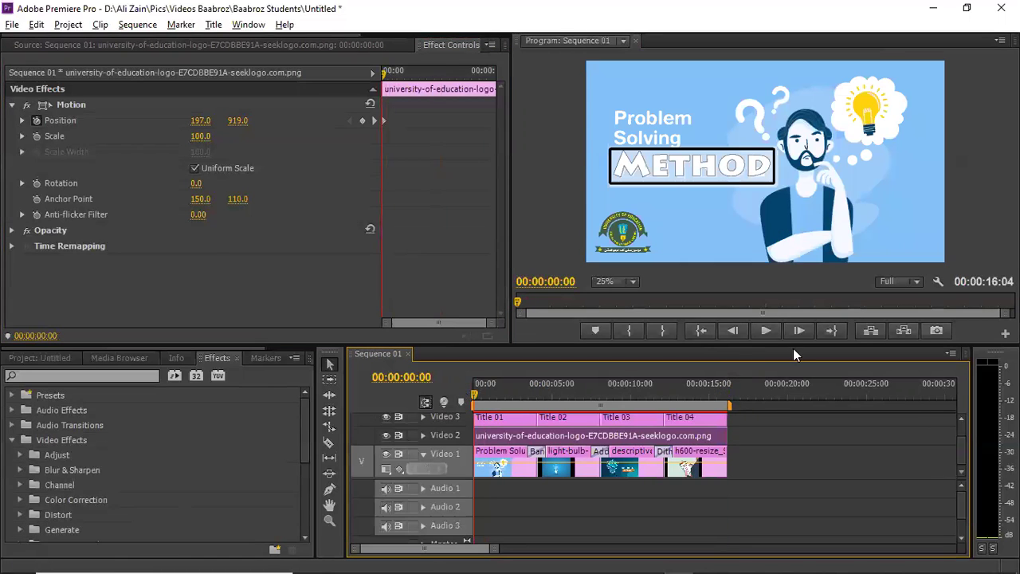
pyautogui.click(766, 332)
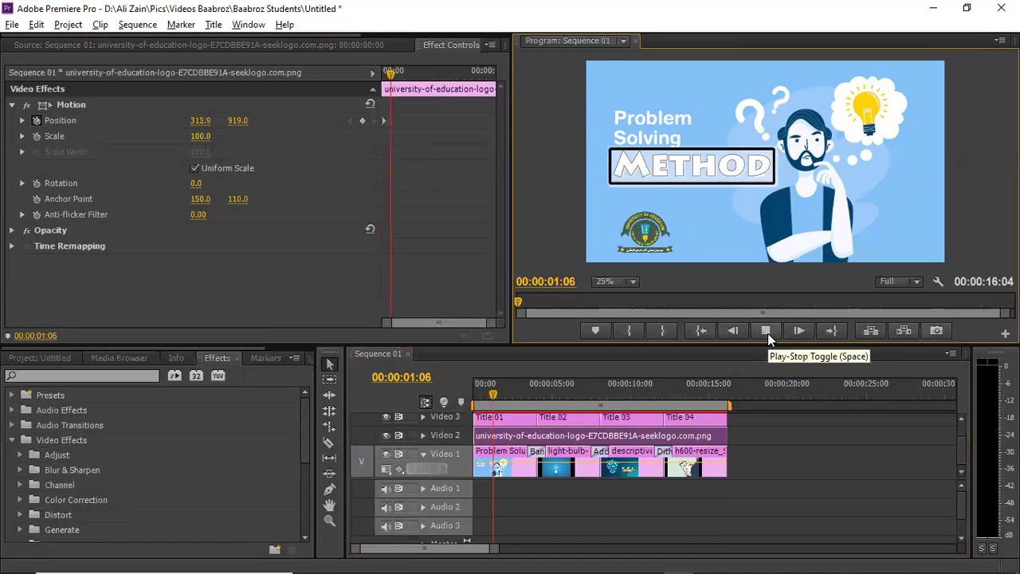
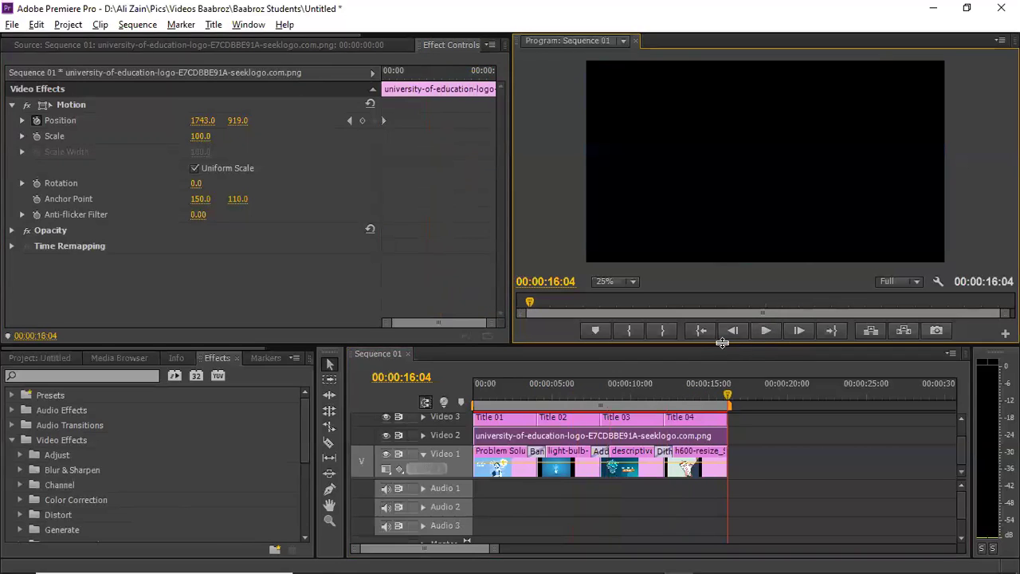
pyautogui.click(701, 331)
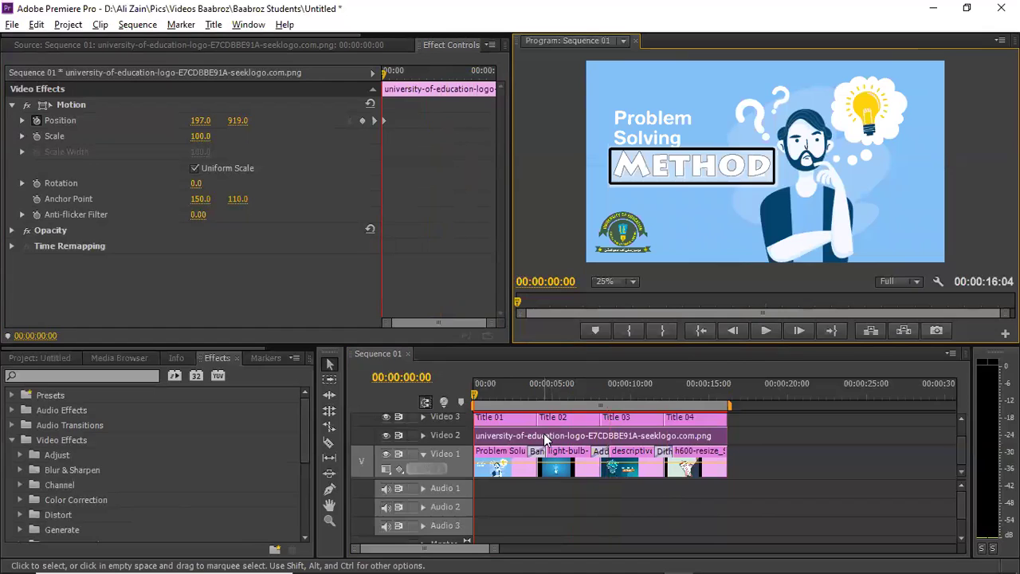
# Apply the Alpha Glow effect from the Stylize video effects to the university logo clip on Video 2.
pyautogui.click(11, 440)
pyautogui.click(11, 441)
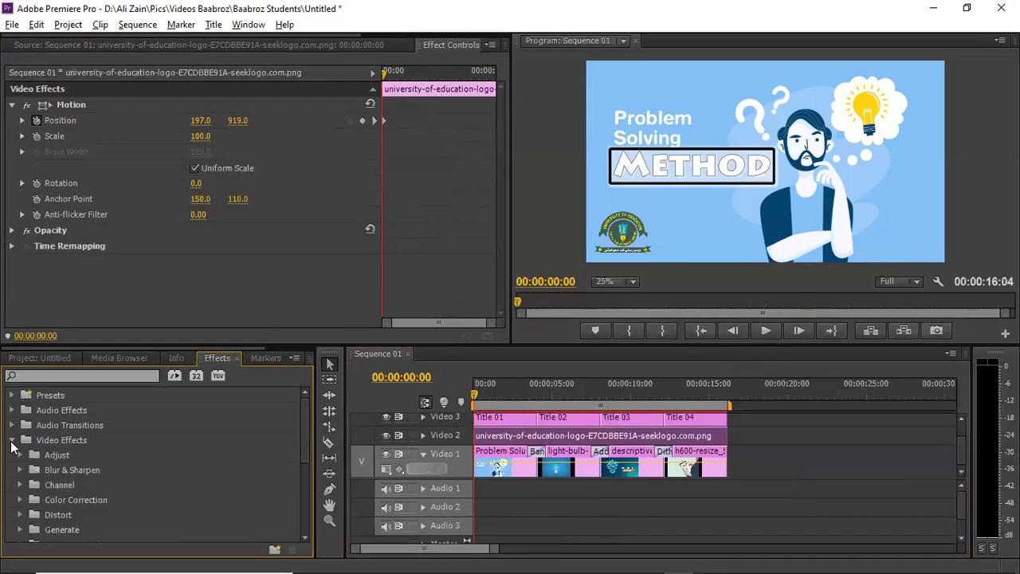
pyautogui.moveTo(304, 439); pyautogui.dragTo(309, 489)
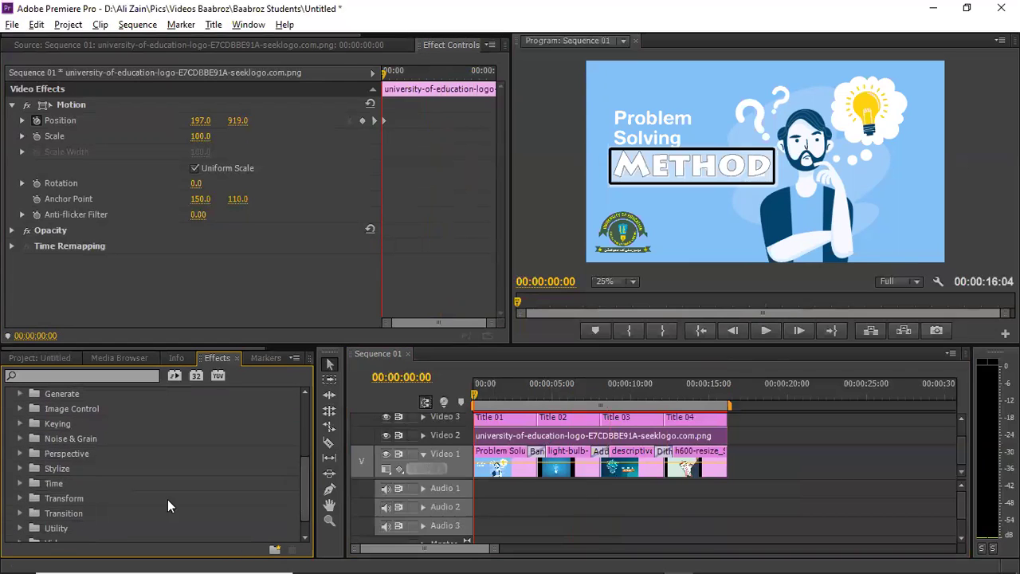
pyautogui.click(20, 469)
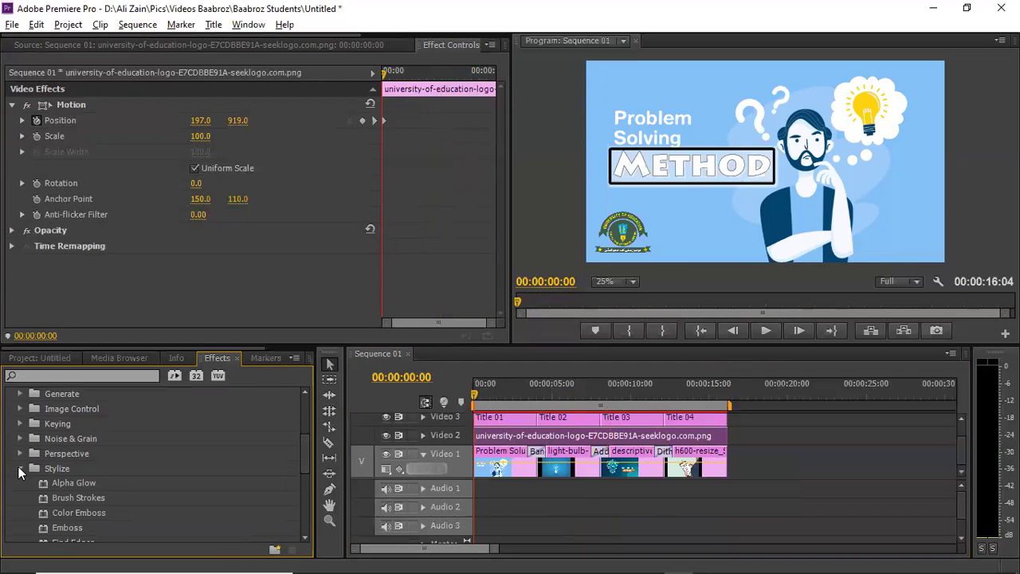
pyautogui.moveTo(303, 458); pyautogui.dragTo(303, 465)
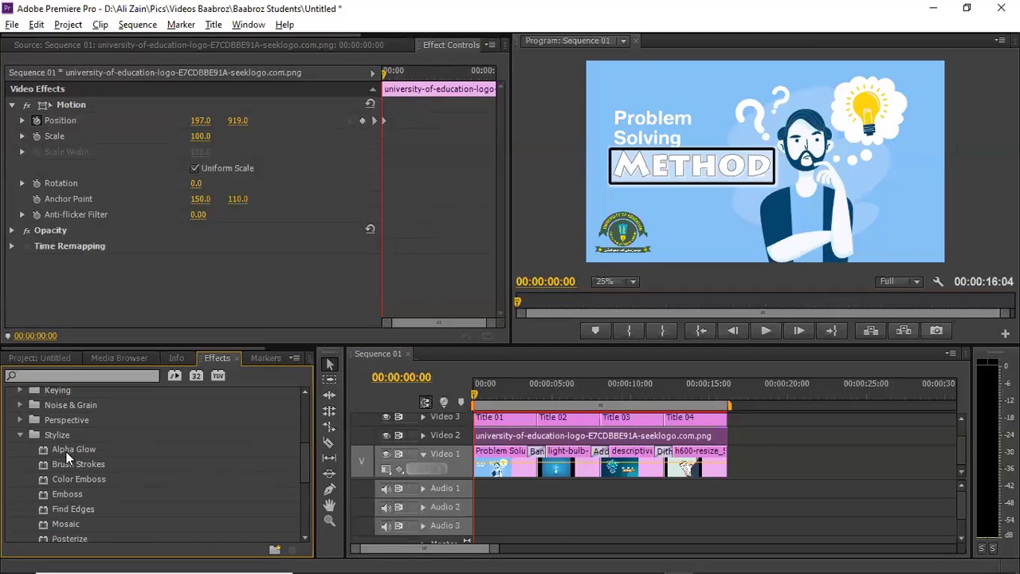
pyautogui.moveTo(65, 449); pyautogui.dragTo(500, 438)
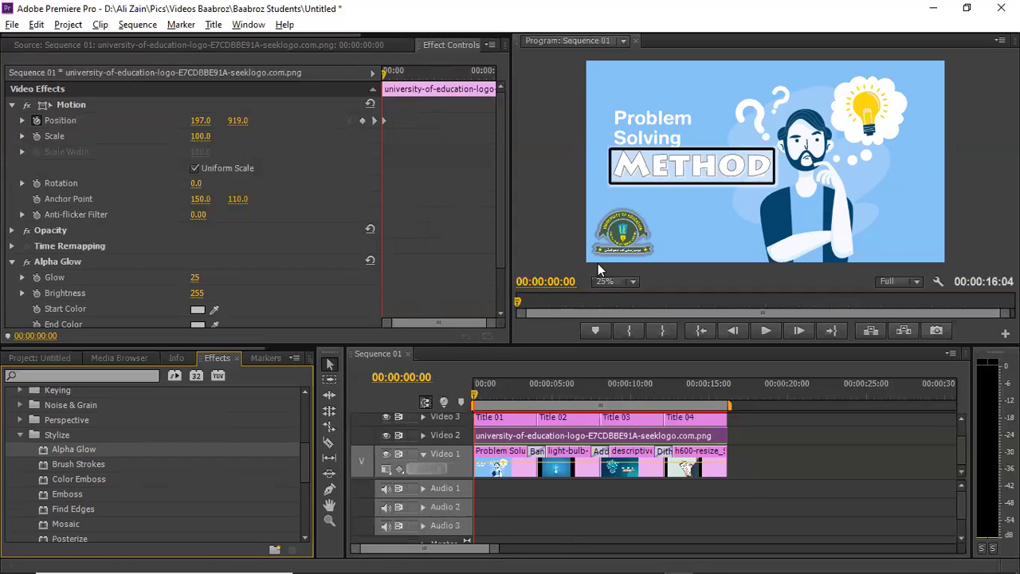
# Set both the start and end colors of the logo's Alpha Glow to white (FFFFFF).
pyautogui.scroll(-1, 501, 244)
pyautogui.moveTo(501, 244); pyautogui.dragTo(501, 279)
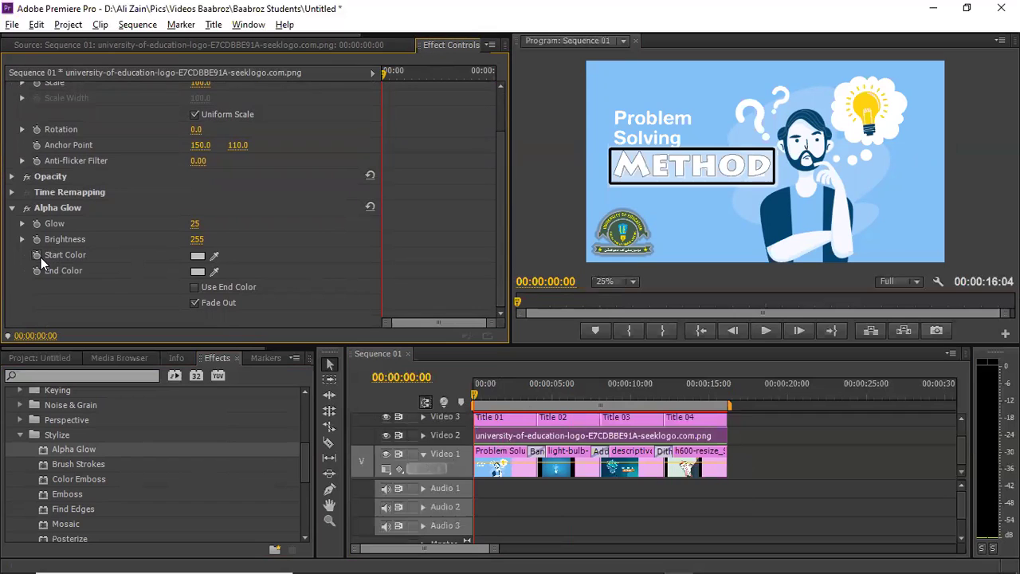
pyautogui.click(197, 257)
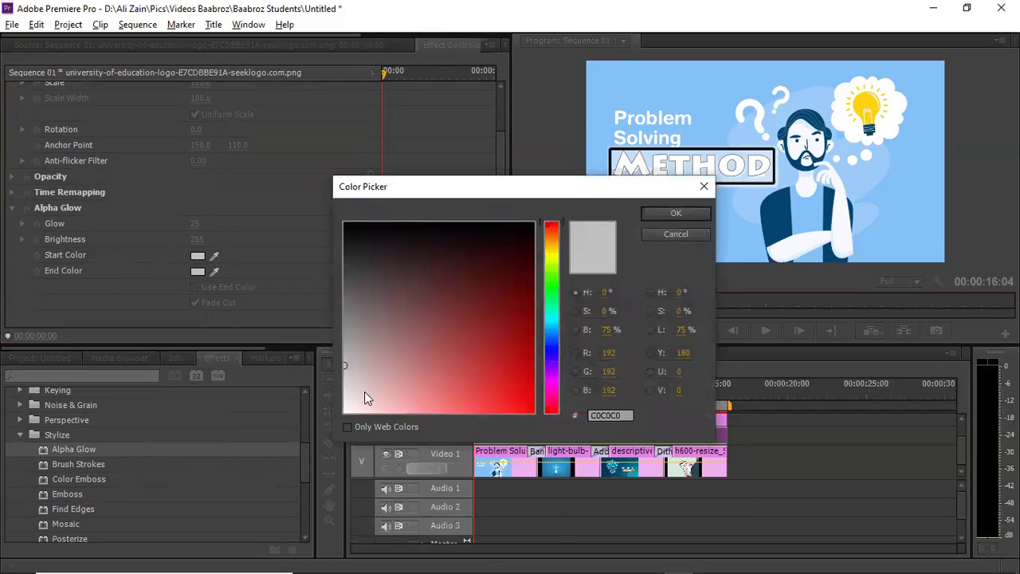
pyautogui.moveTo(364, 391); pyautogui.dragTo(331, 424)
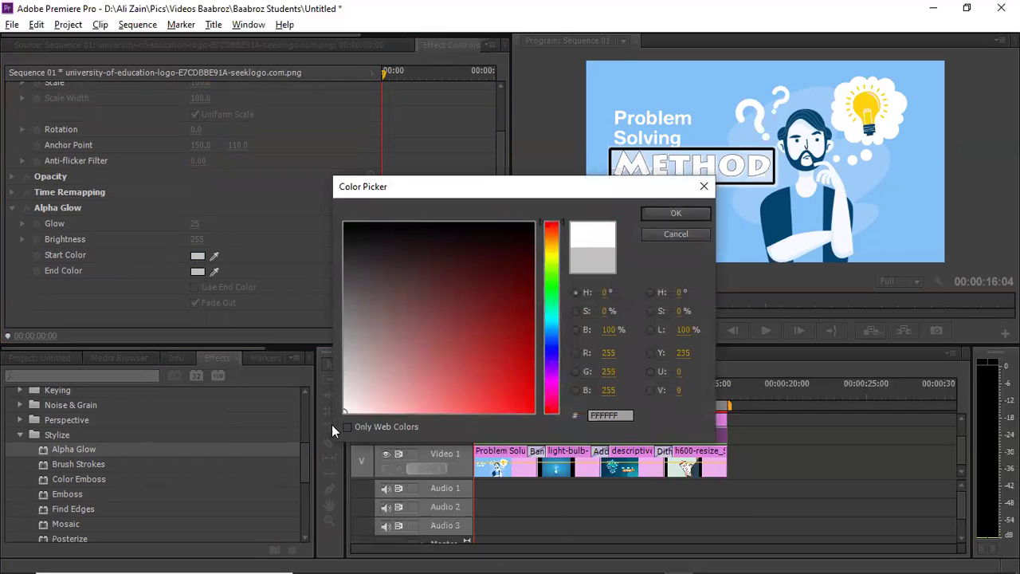
pyautogui.click(658, 213)
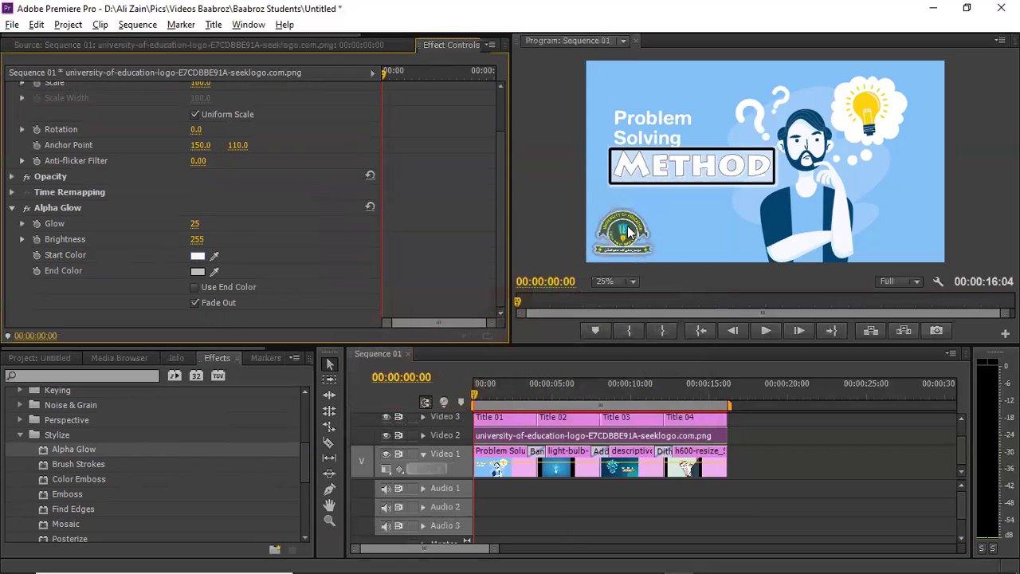
pyautogui.click(197, 272)
pyautogui.moveTo(366, 386); pyautogui.dragTo(336, 415)
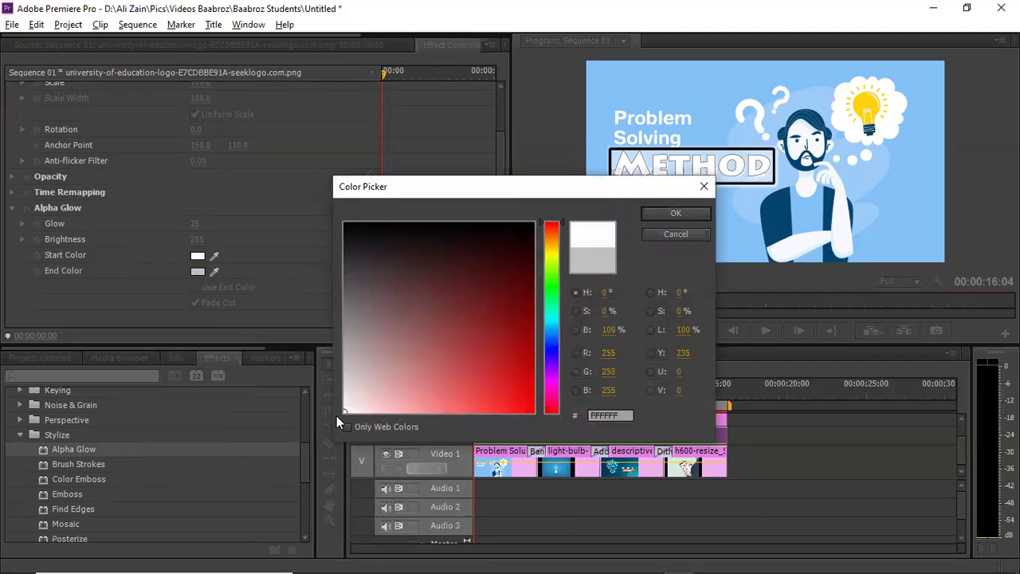
pyautogui.click(652, 213)
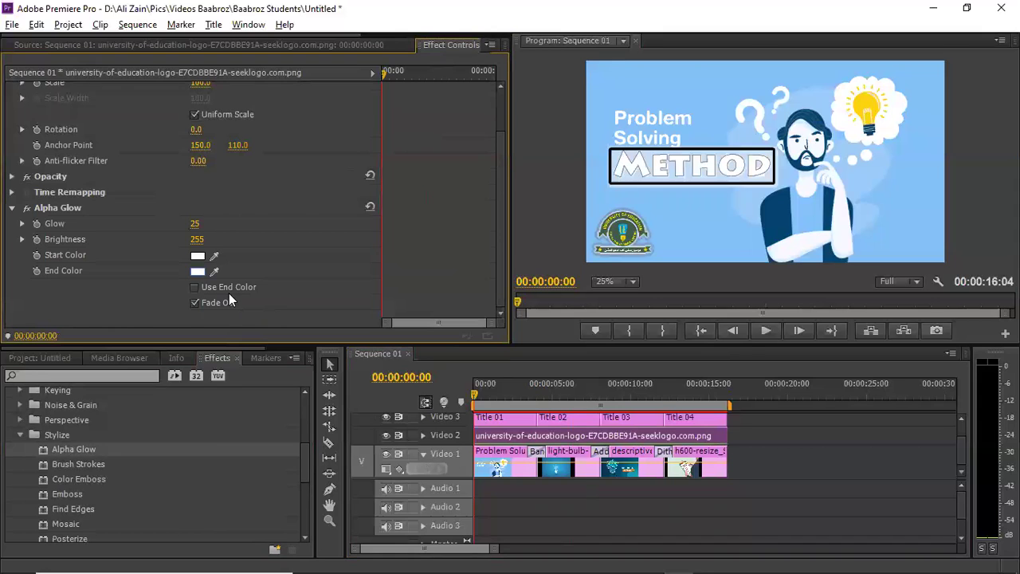
# Set the Alpha Glow's end color to bright yellow-green (E4FF00).
pyautogui.click(197, 271)
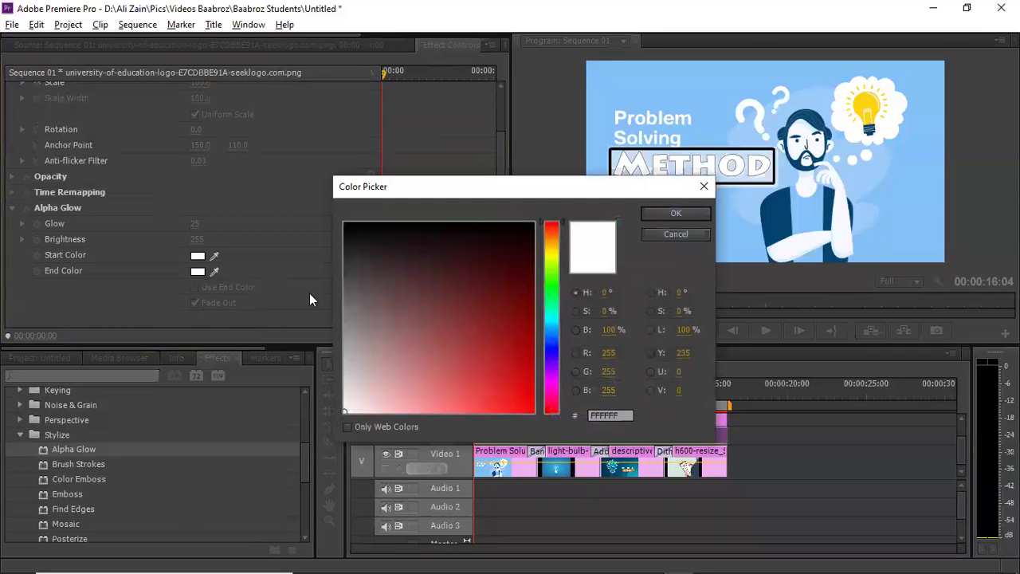
pyautogui.moveTo(560, 315); pyautogui.dragTo(550, 259)
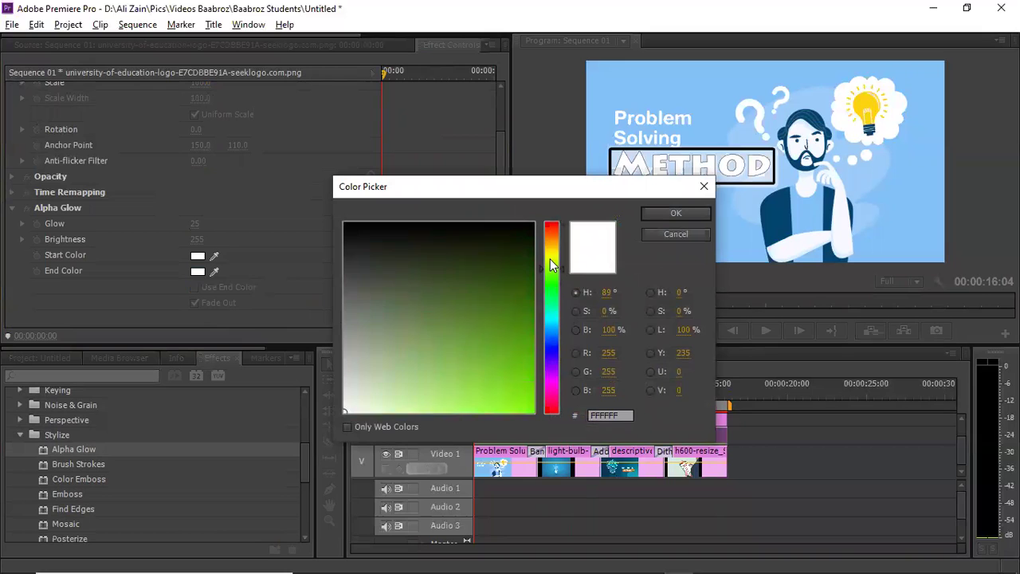
pyautogui.moveTo(502, 314); pyautogui.dragTo(539, 423)
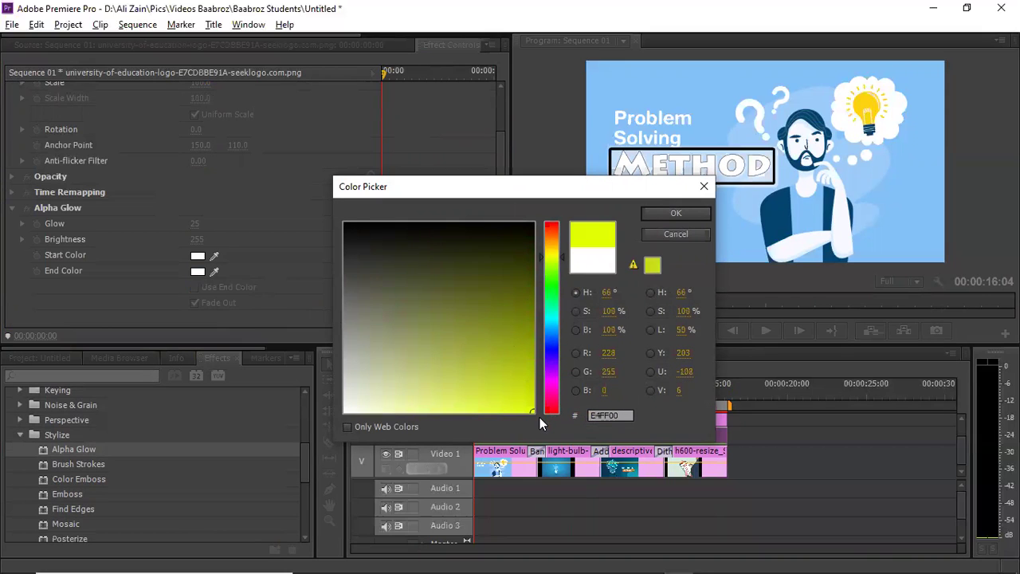
pyautogui.click(671, 213)
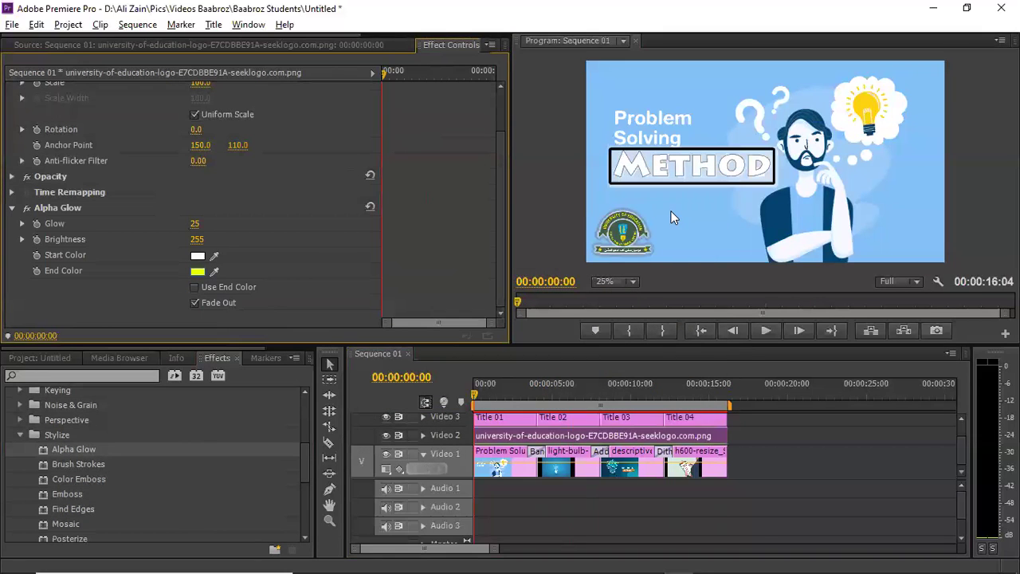
# Change the Alpha Glow's start color to a light yellow.
pyautogui.click(196, 255)
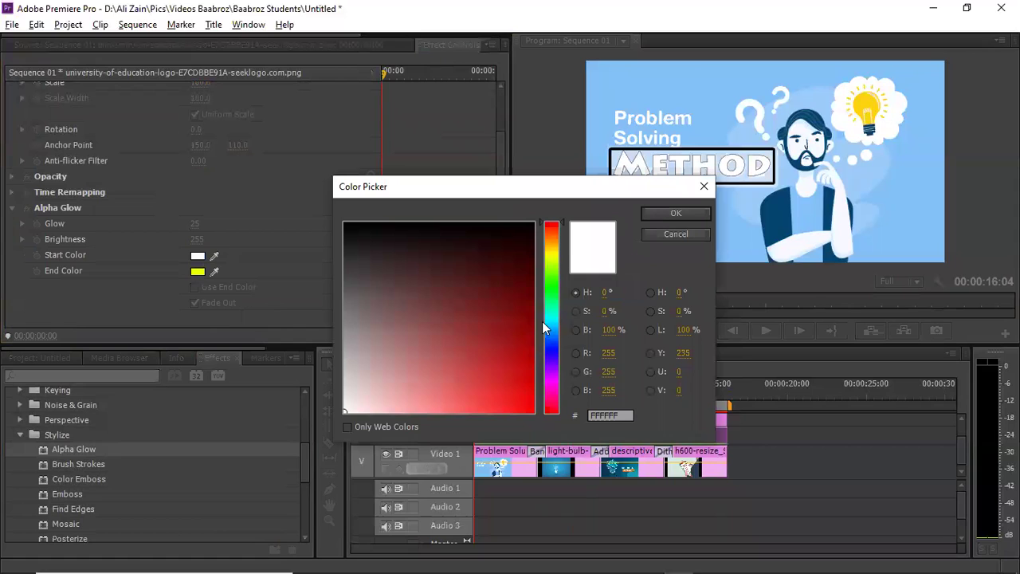
pyautogui.click(550, 251)
pyautogui.click(512, 364)
pyautogui.moveTo(508, 376); pyautogui.dragTo(451, 412)
pyautogui.click(668, 213)
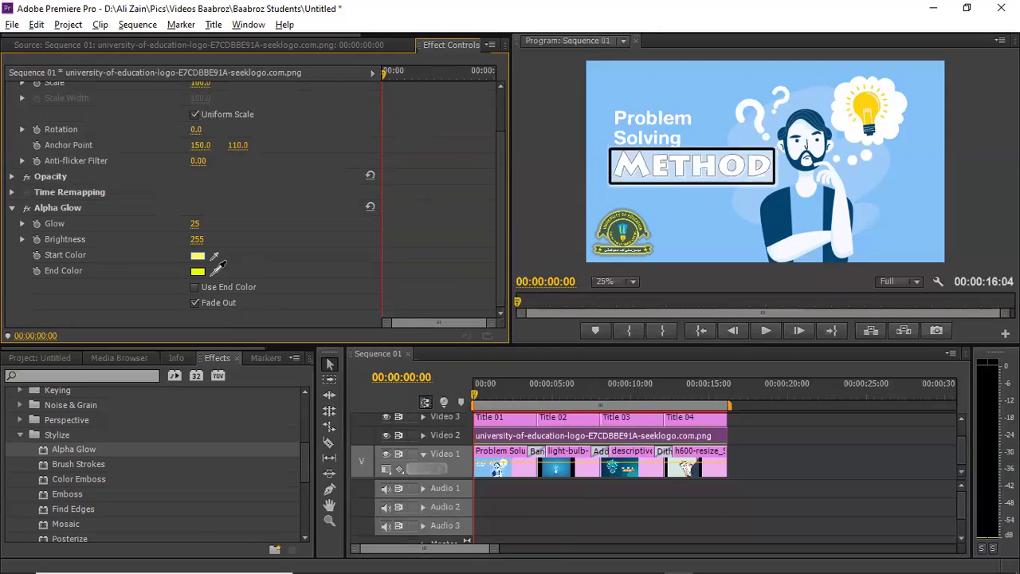
# Try the logo's Alpha Glow with Fade Out turned off and with Use End Color turned on.
pyautogui.click(194, 303)
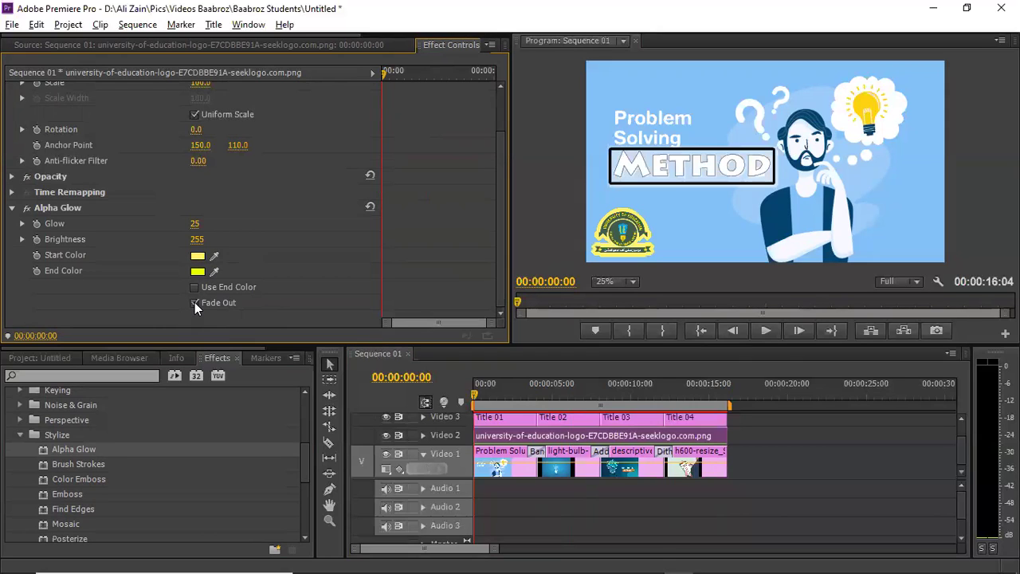
pyautogui.click(194, 287)
pyautogui.click(195, 287)
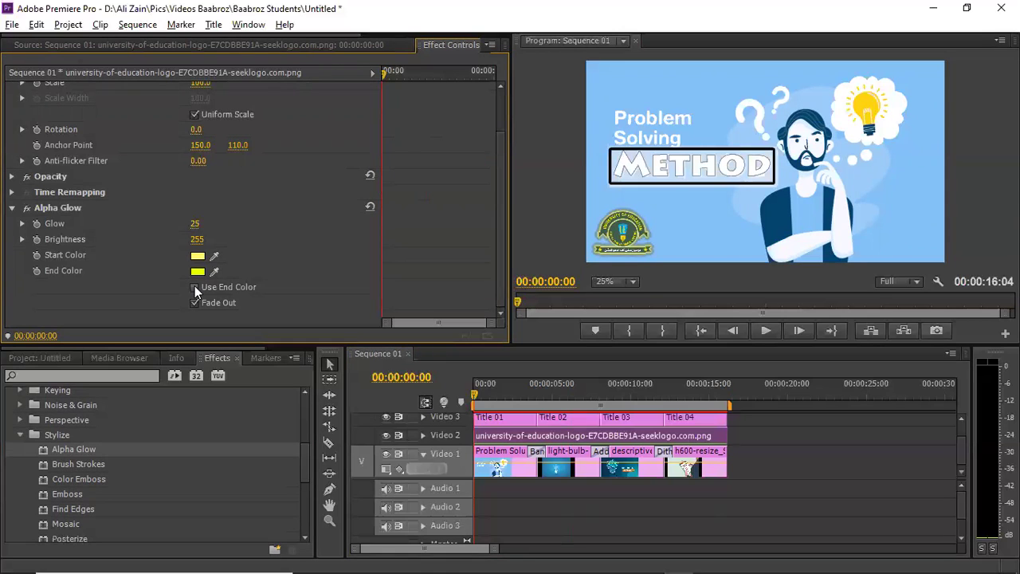
# Lower the Alpha Glow's Glow value to 0 and enable Glow keyframing with the first keyframe at 00:00:00:00.
pyautogui.click(22, 223)
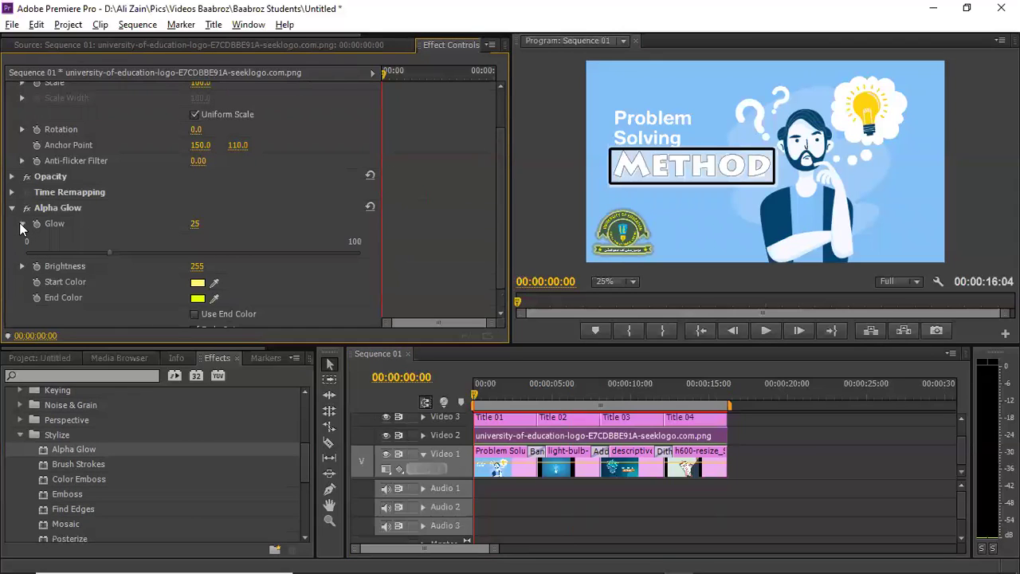
pyautogui.moveTo(111, 252); pyautogui.dragTo(54, 253)
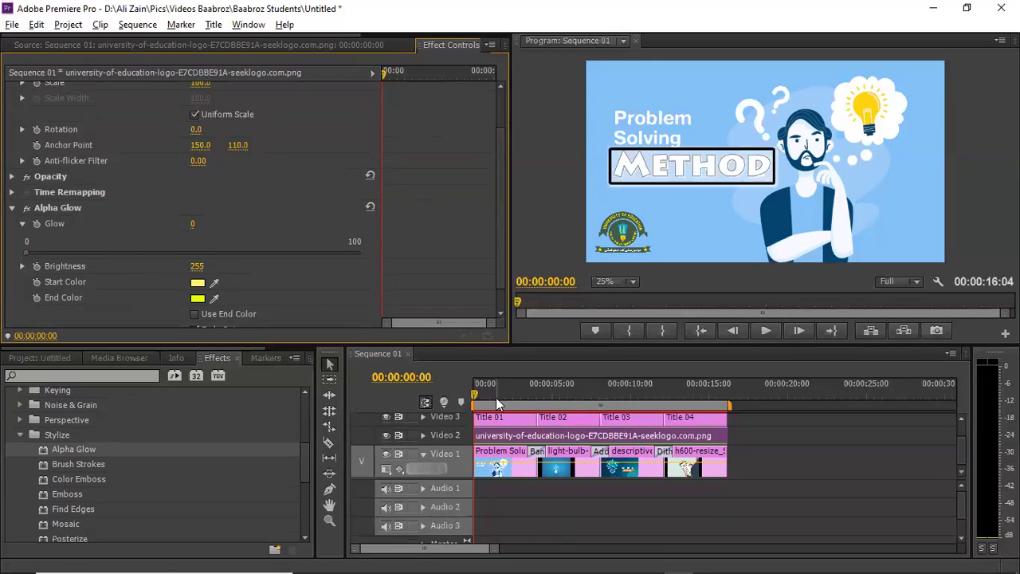
pyautogui.moveTo(495, 549); pyautogui.dragTo(451, 549)
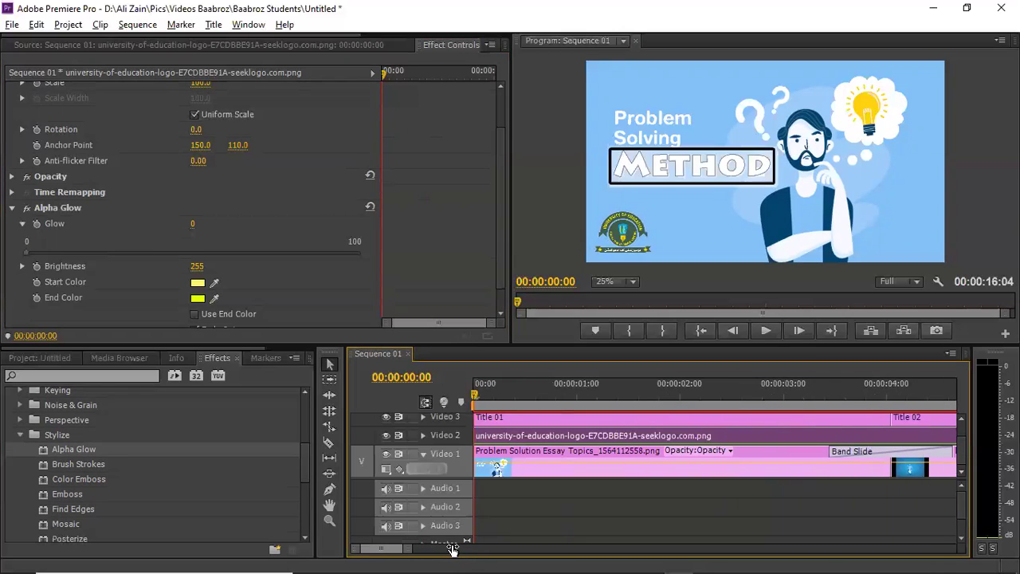
pyautogui.click(476, 399)
pyautogui.moveTo(477, 399); pyautogui.dragTo(535, 390)
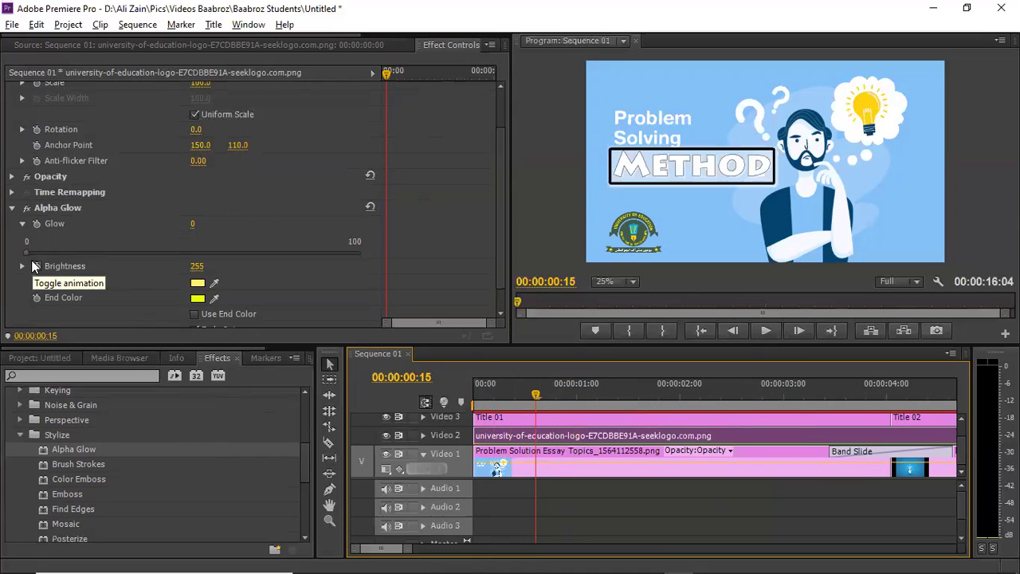
pyautogui.moveTo(537, 395); pyautogui.dragTo(402, 396)
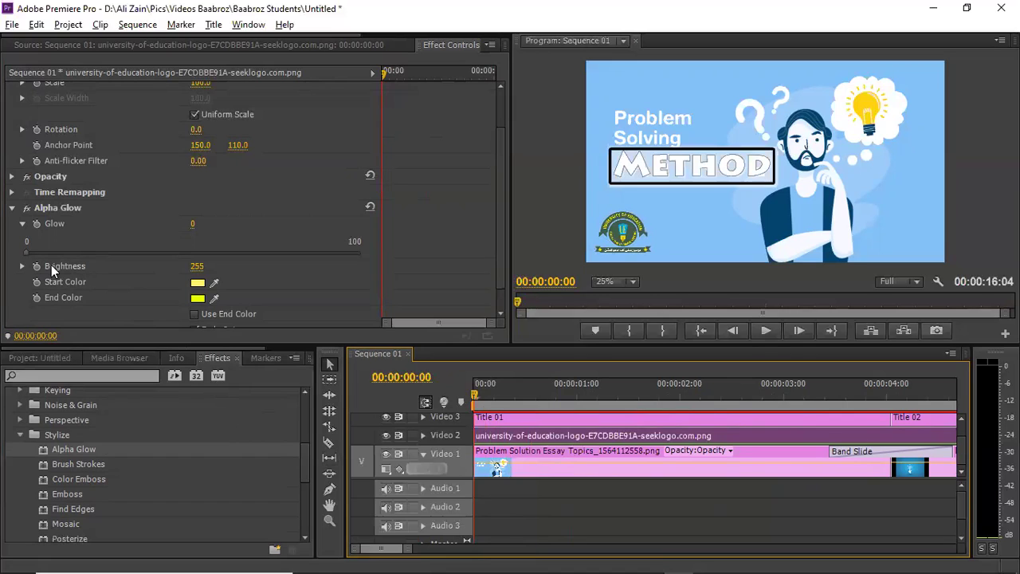
pyautogui.click(35, 224)
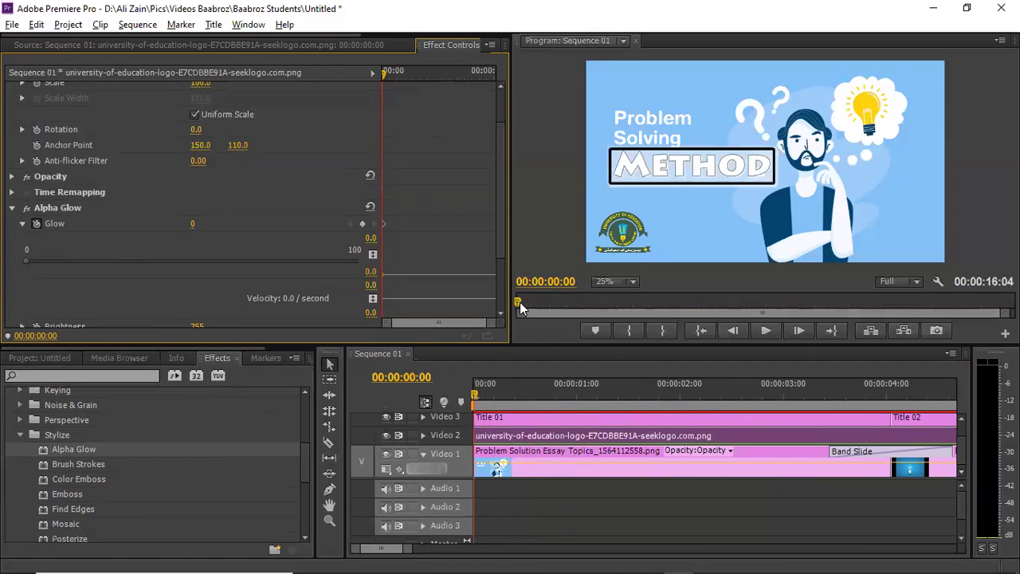
pyautogui.click(557, 299)
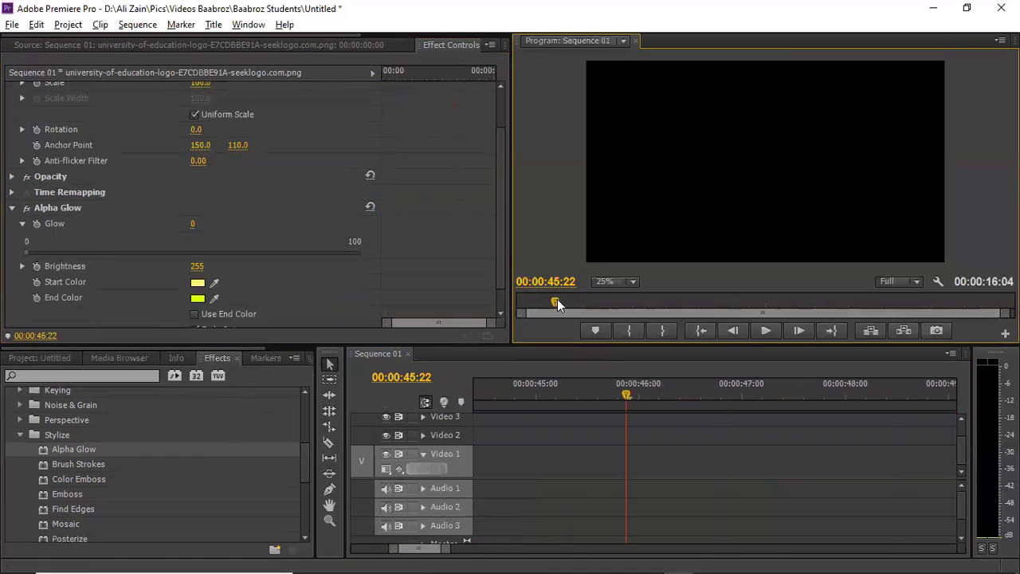
pyautogui.moveTo(557, 299); pyautogui.dragTo(508, 299)
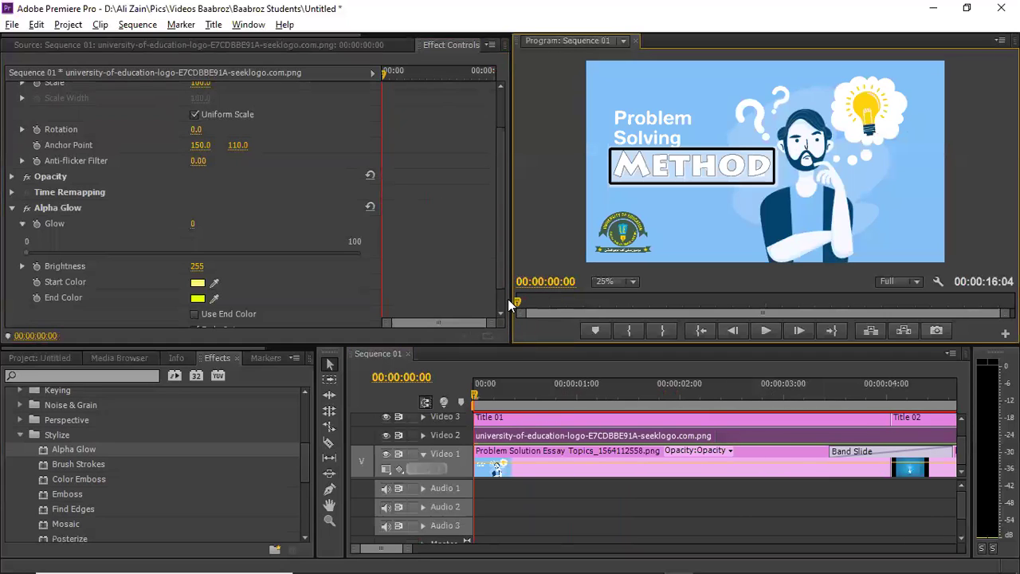
pyautogui.click(36, 224)
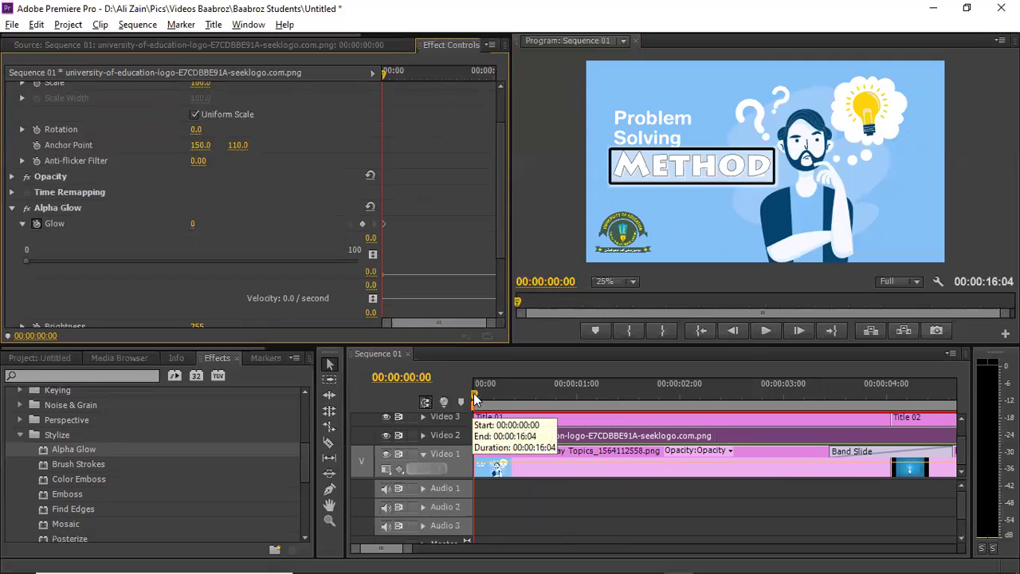
# Add Glow keyframes to the logo clip with a value of 40 at 00:00:00:13 and 0 at 00:00:01:01.
pyautogui.click(512, 384)
pyautogui.moveTo(514, 384); pyautogui.dragTo(528, 371)
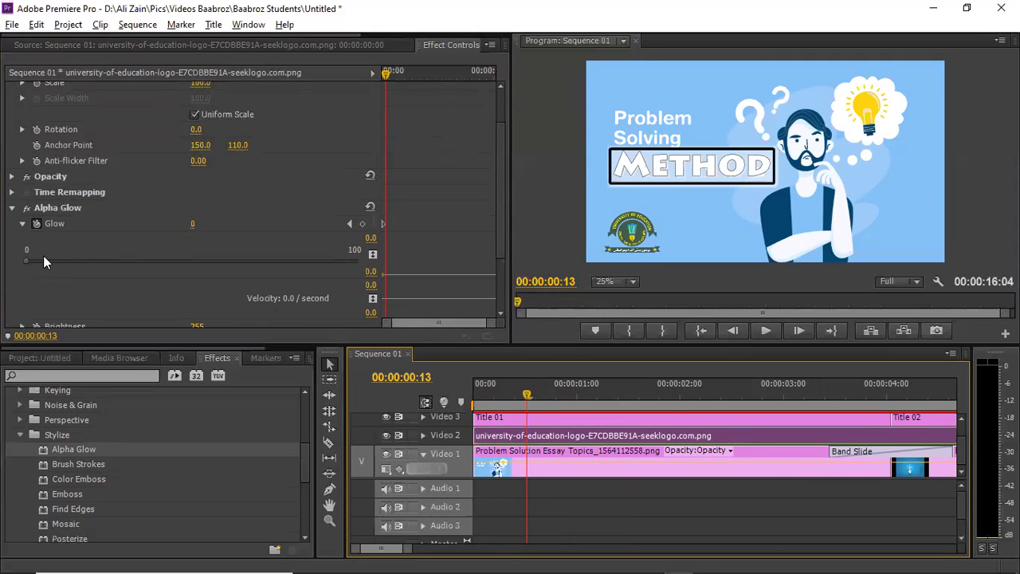
pyautogui.moveTo(28, 267); pyautogui.dragTo(159, 268)
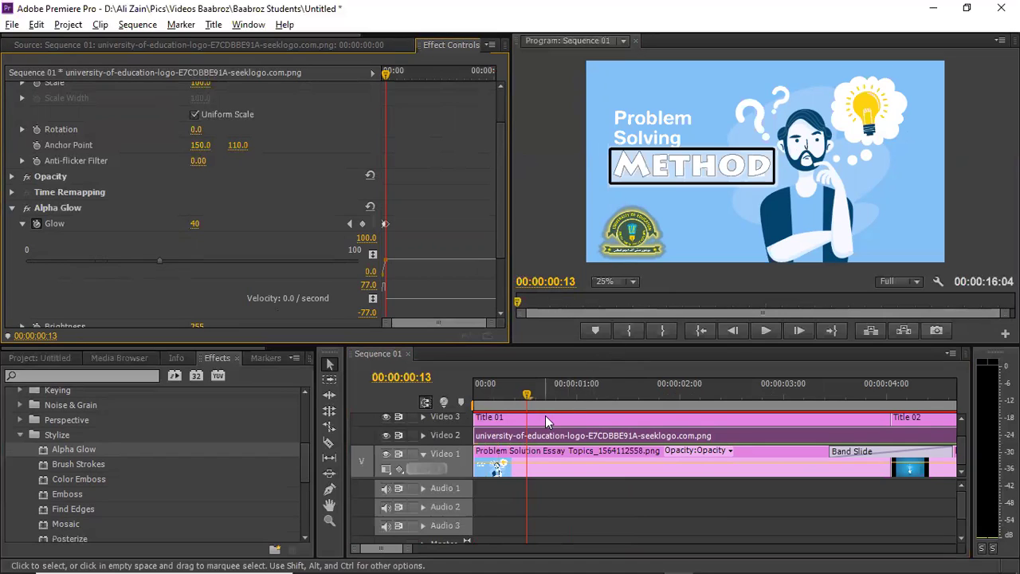
pyautogui.moveTo(527, 393); pyautogui.dragTo(585, 386)
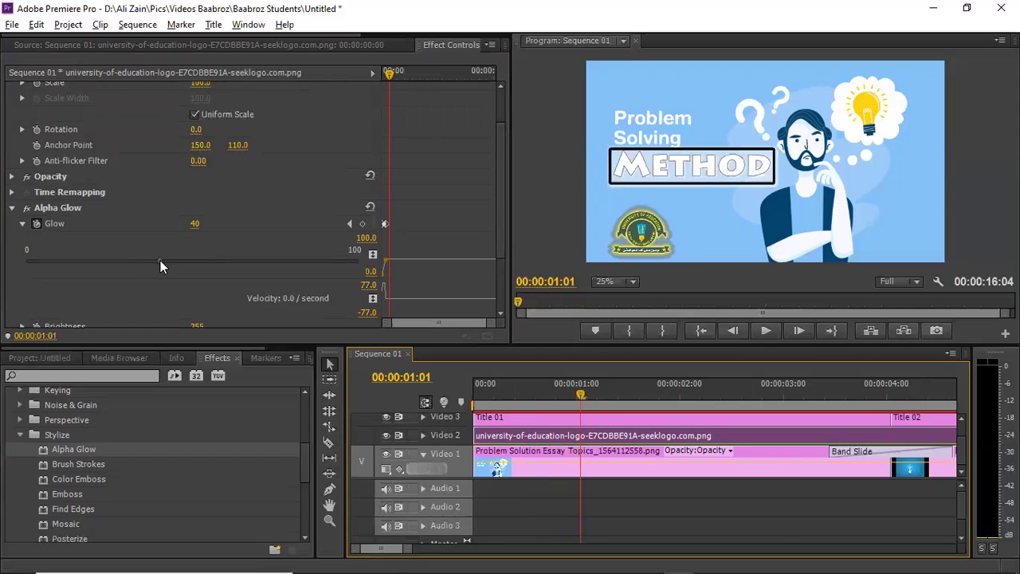
pyautogui.moveTo(160, 267); pyautogui.dragTo(3, 267)
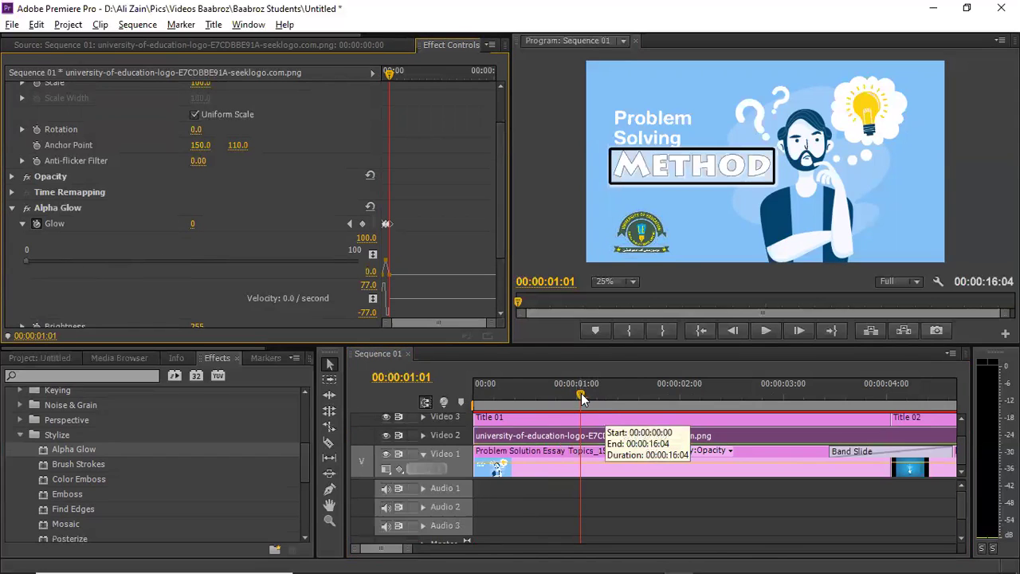
# Add a Glow keyframe with a value of 40 at 00:00:01:12 on the logo clip.
pyautogui.moveTo(582, 399); pyautogui.dragTo(626, 396)
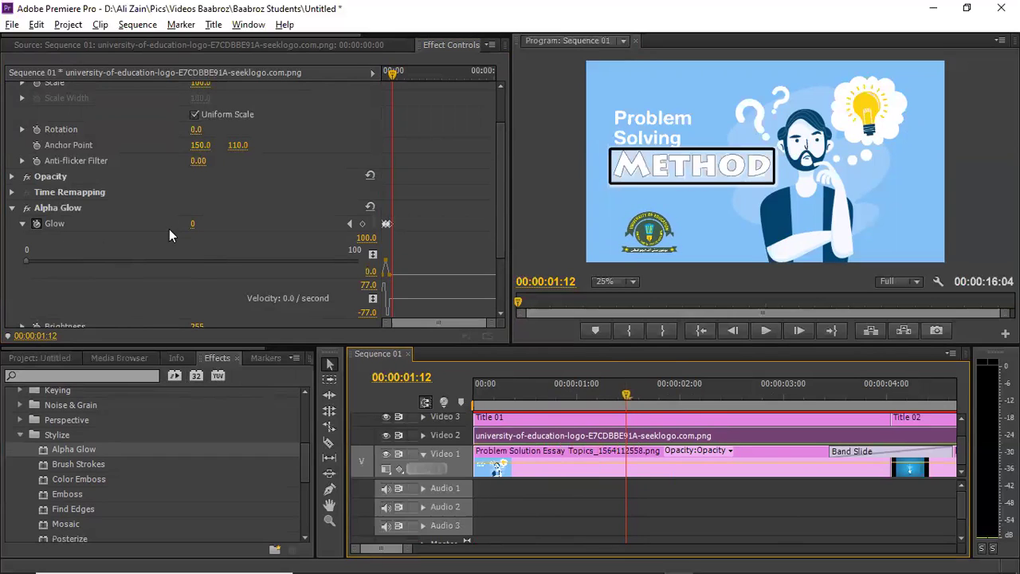
pyautogui.click(190, 225)
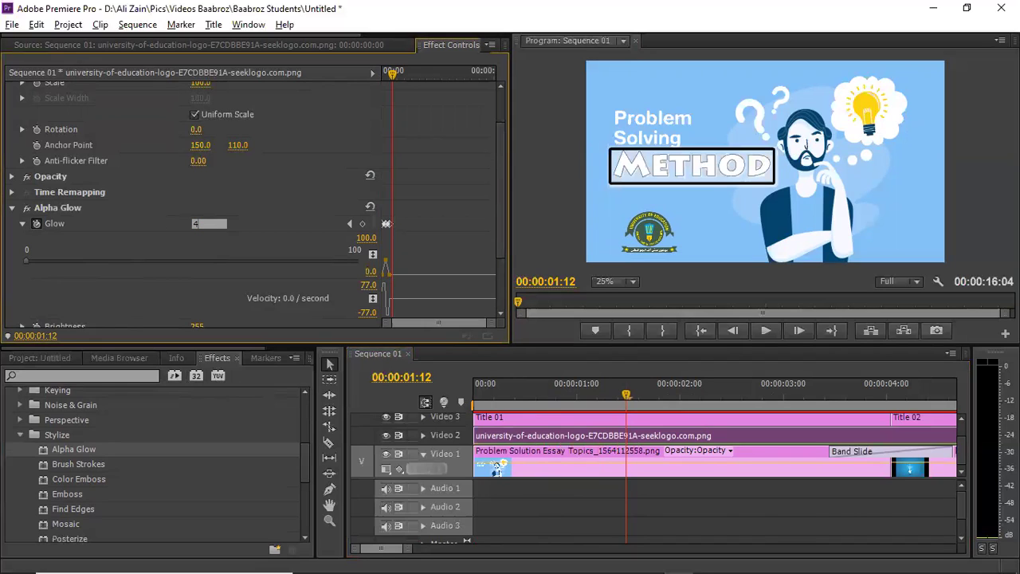
pyautogui.write('40')
pyautogui.press('Return')
# Add a Glow keyframe with a value of 0 at 00:00:02:00 on the logo clip.
pyautogui.click(664, 388)
pyautogui.moveTo(672, 386); pyautogui.dragTo(680, 386)
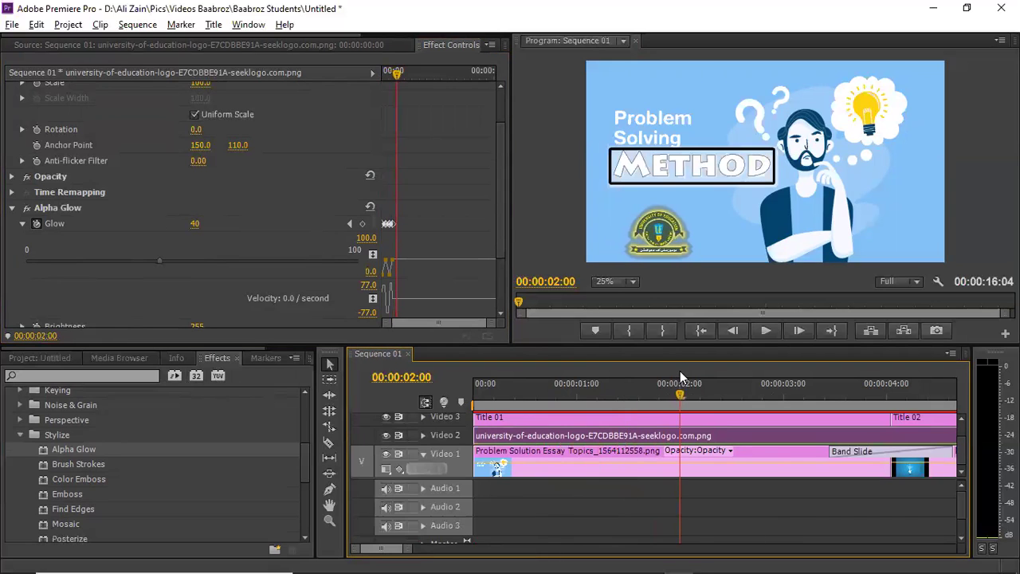
pyautogui.click(196, 224)
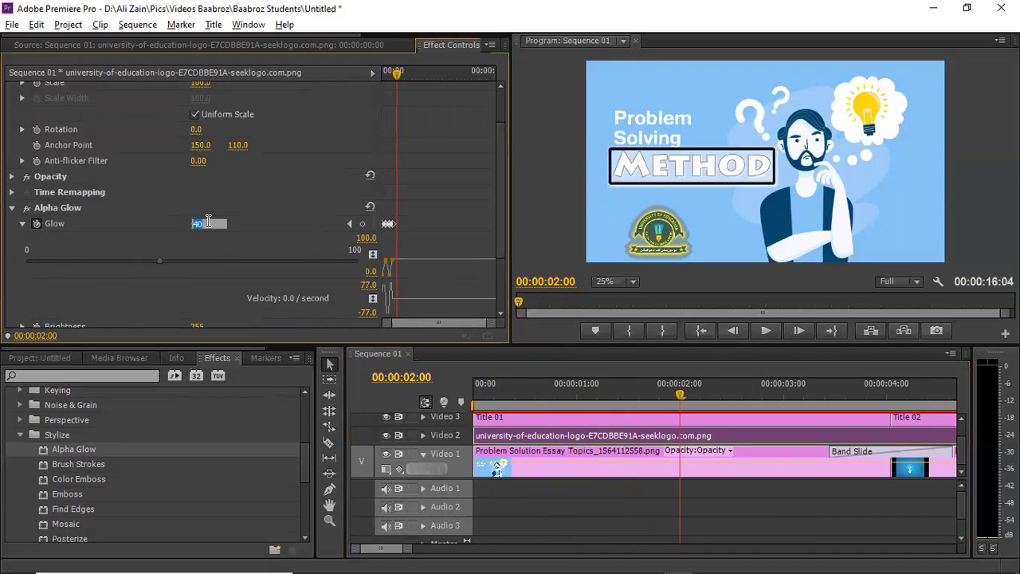
pyautogui.write('0')
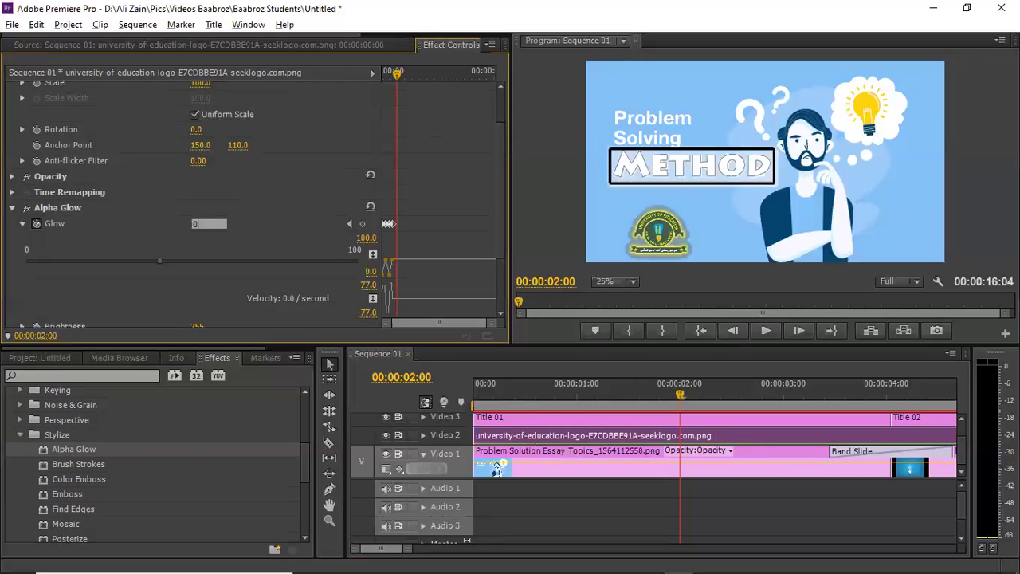
pyautogui.press('Return')
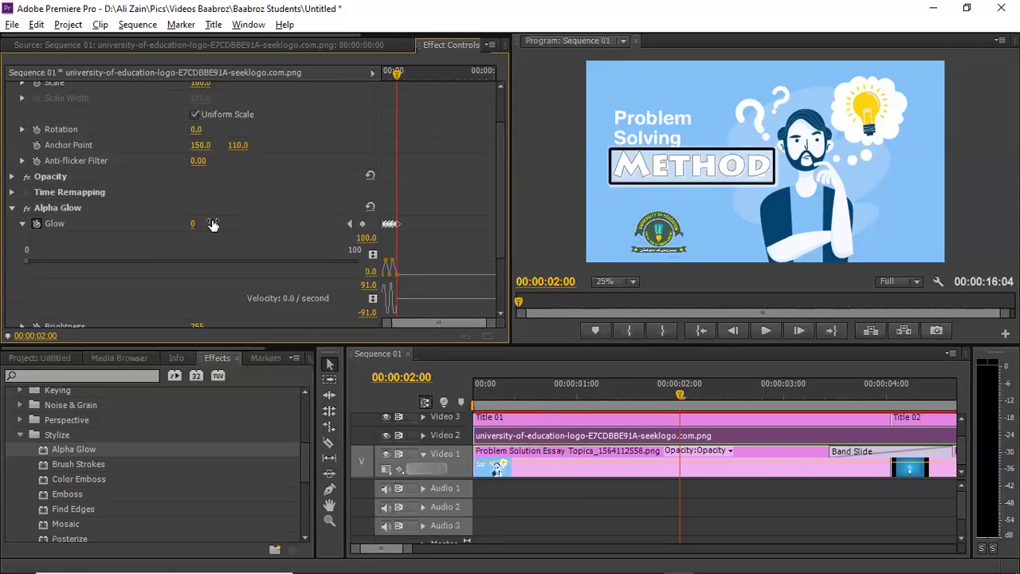
# Play the sequence from the start to check the logo's pulsing glow.
pyautogui.moveTo(679, 401); pyautogui.dragTo(459, 399)
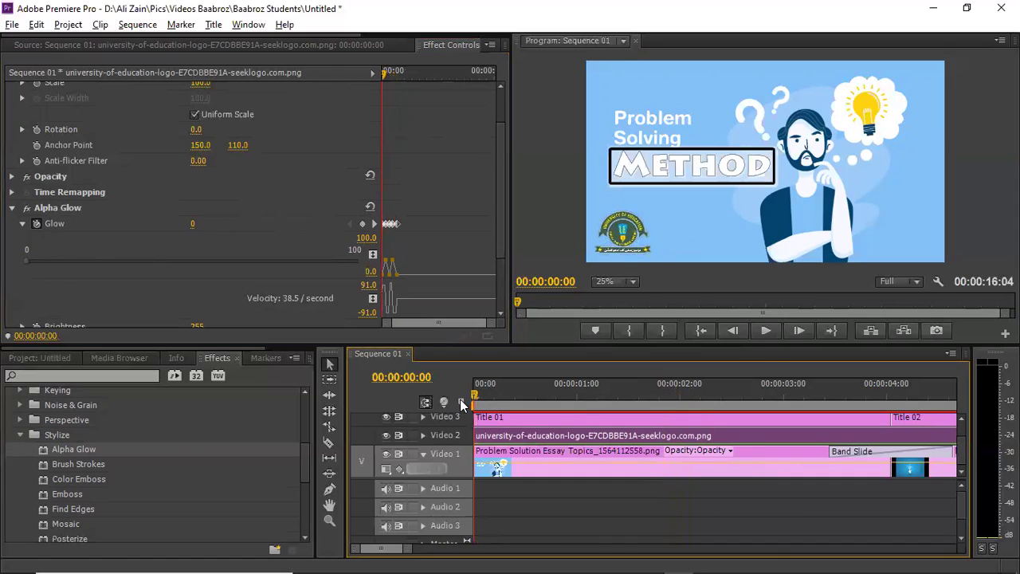
pyautogui.click(765, 332)
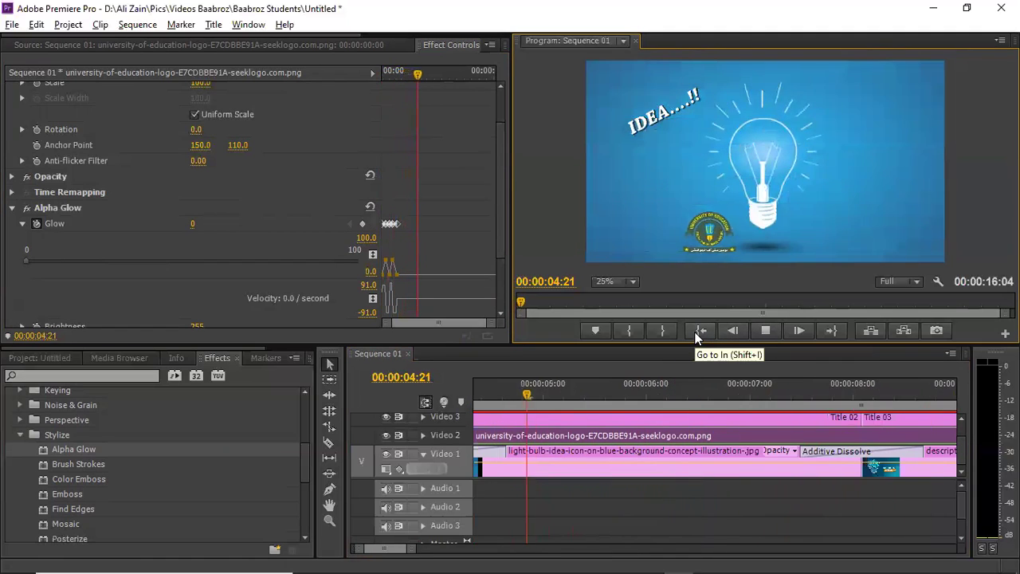
# Return to the start of the sequence, show the project items, and zoom the timeline out to fit all the clips.
pyautogui.click(694, 331)
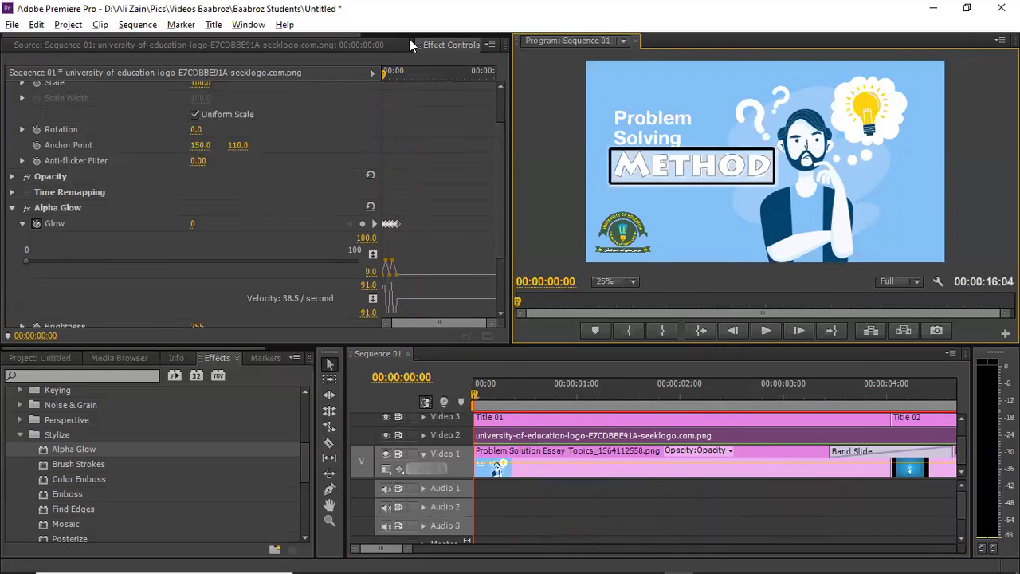
pyautogui.click(390, 44)
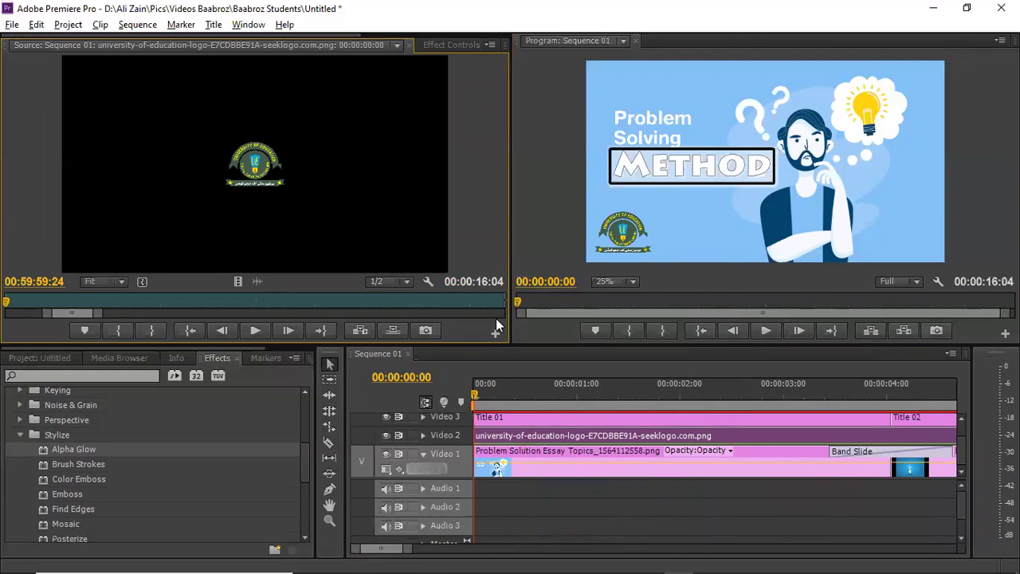
pyautogui.click(19, 435)
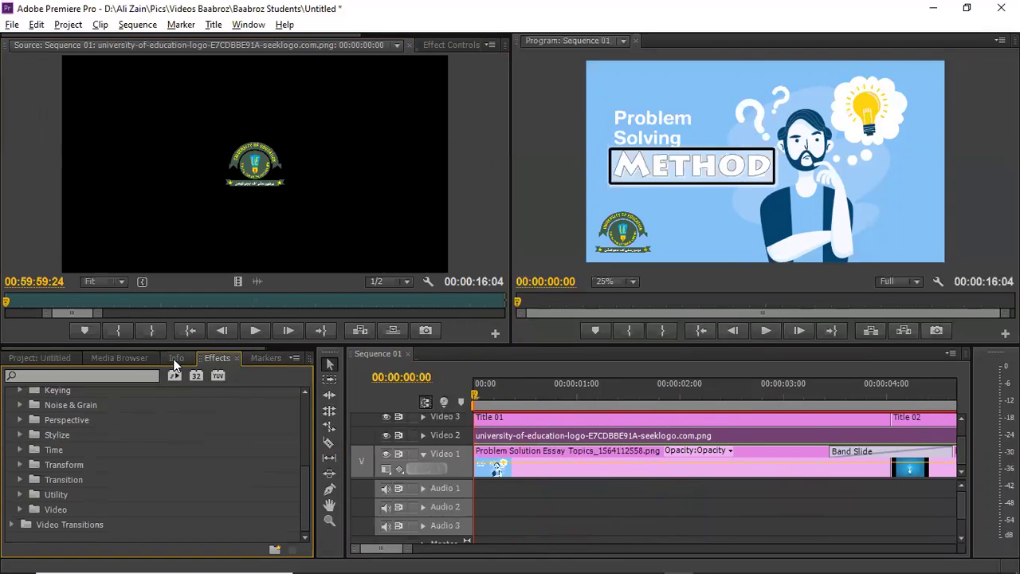
pyautogui.click(107, 359)
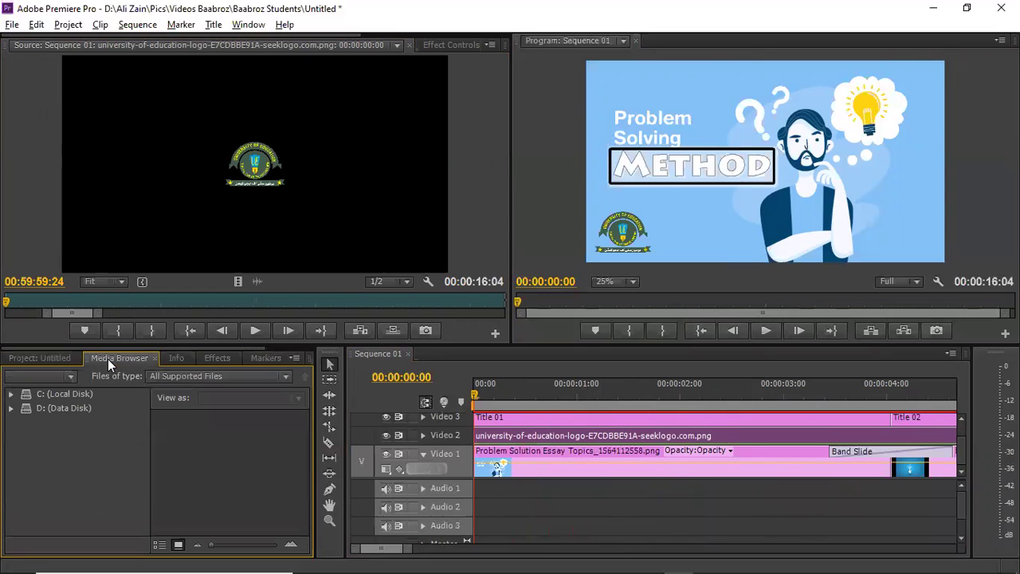
pyautogui.click(52, 357)
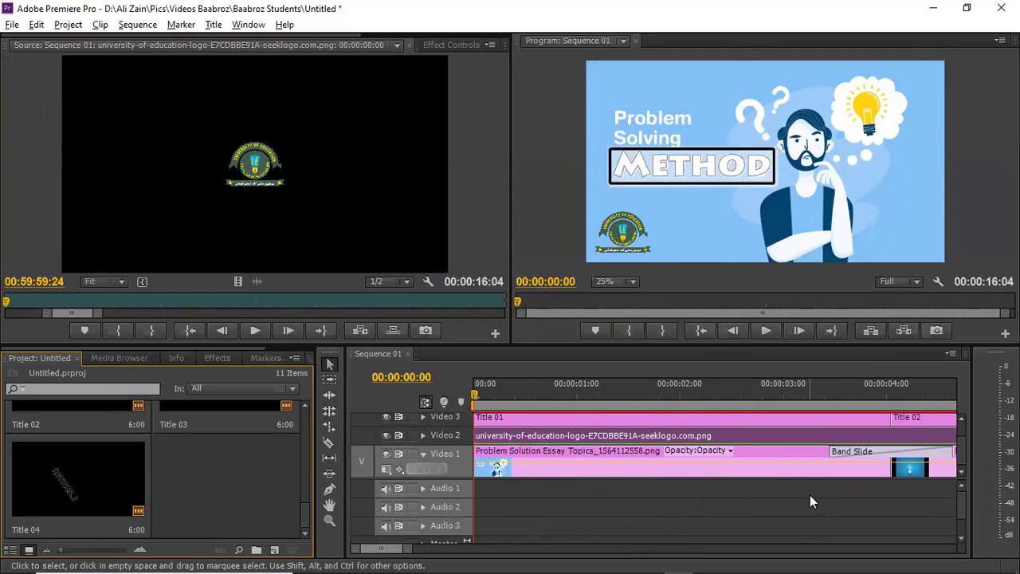
pyautogui.moveTo(961, 462); pyautogui.dragTo(958, 451)
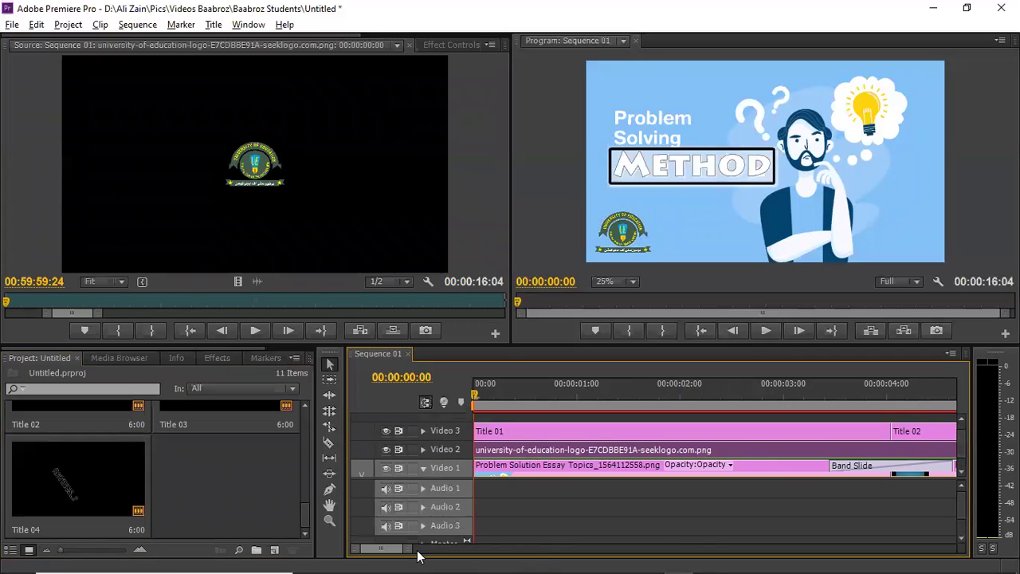
pyautogui.moveTo(411, 548); pyautogui.dragTo(478, 552)
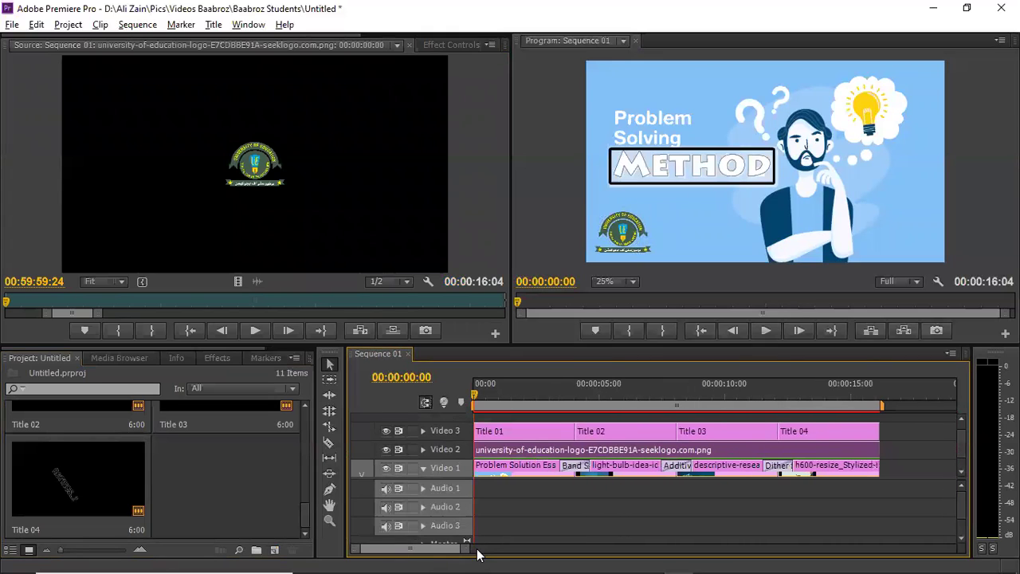
# Select the Title 01 clip, scrub the opening second of the sequence, and inspect the title in the title editor.
pyautogui.click(528, 436)
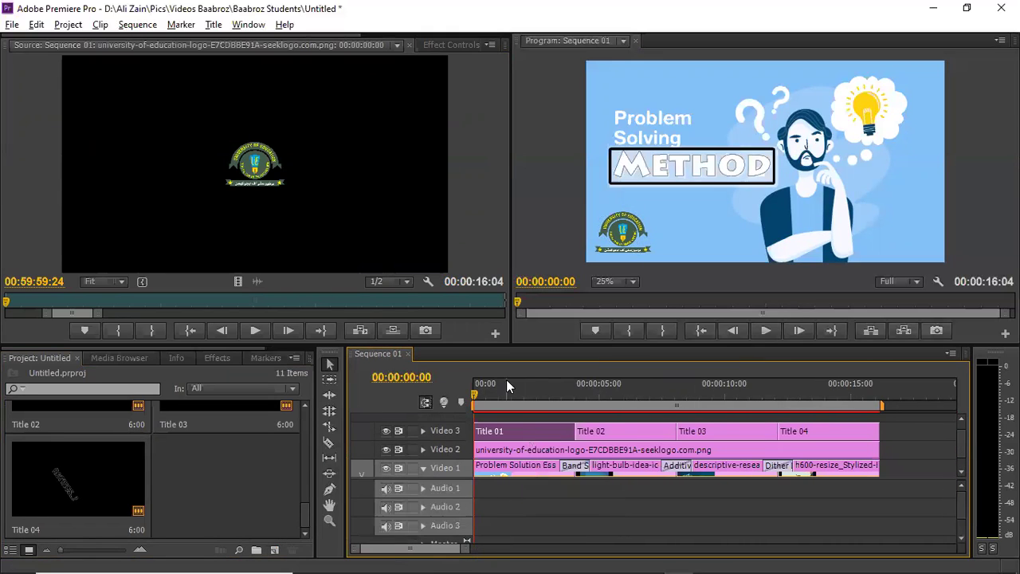
pyautogui.moveTo(475, 394); pyautogui.dragTo(502, 393)
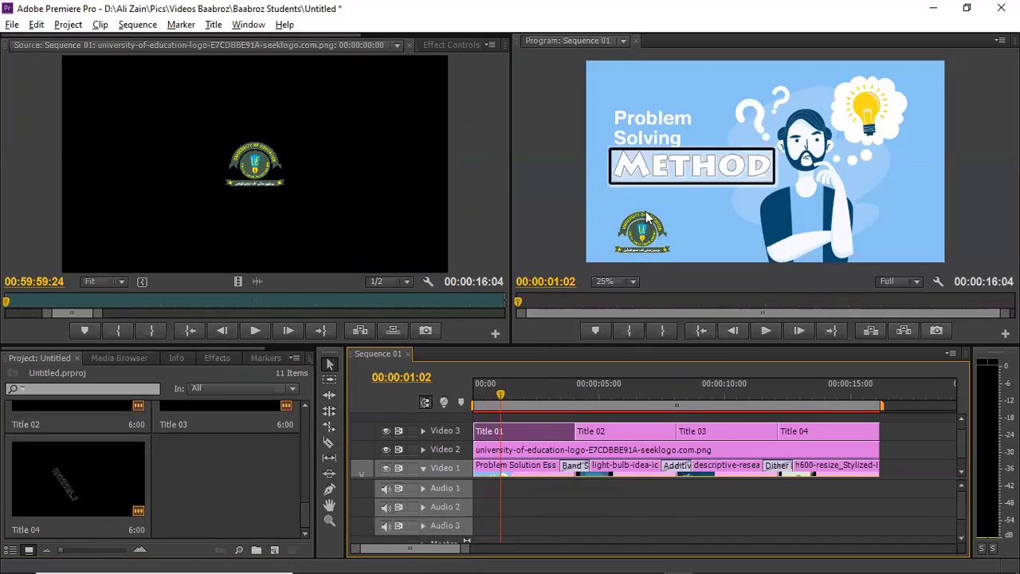
pyautogui.moveTo(499, 393); pyautogui.dragTo(468, 393)
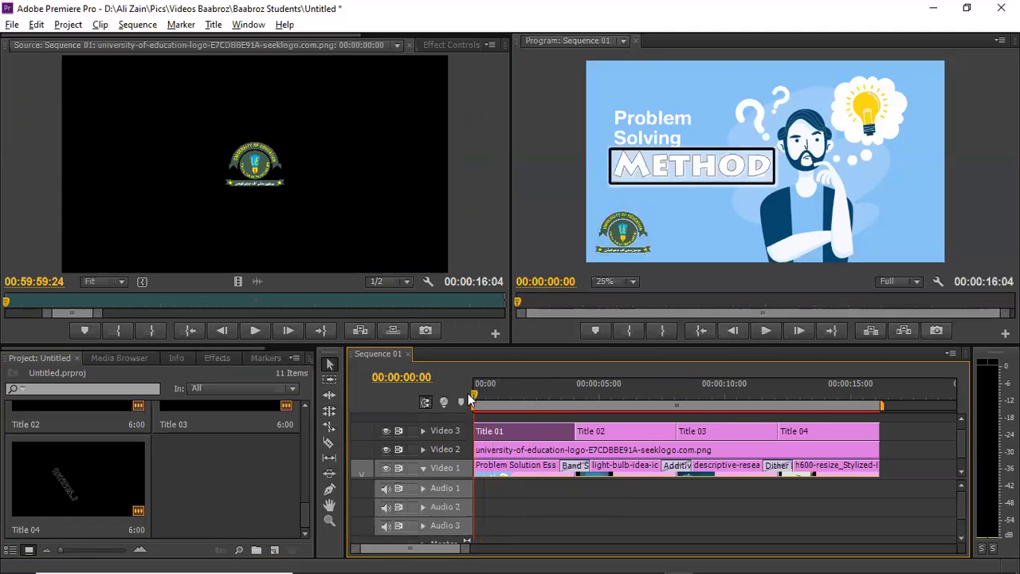
pyautogui.doubleClick(526, 426)
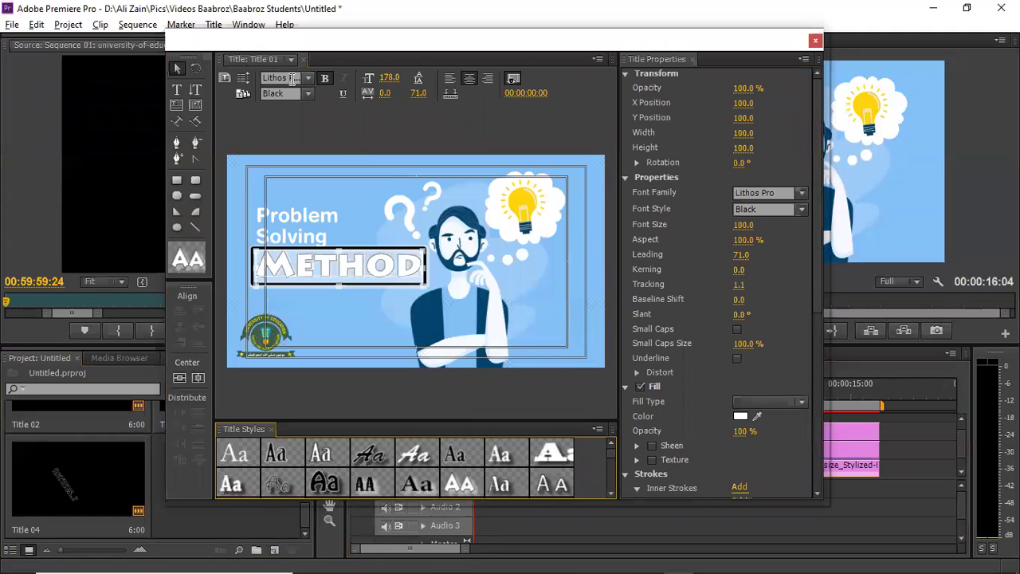
pyautogui.click(815, 40)
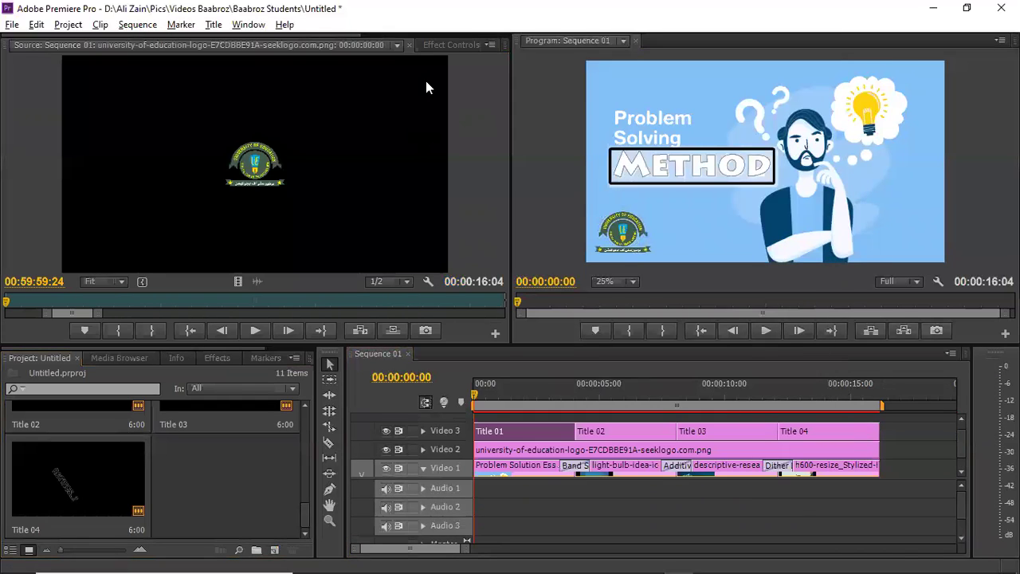
# Start Position keyframing on the Title 01 clip at 00:00:00:00 with a value of 960, -160.
pyautogui.click(444, 48)
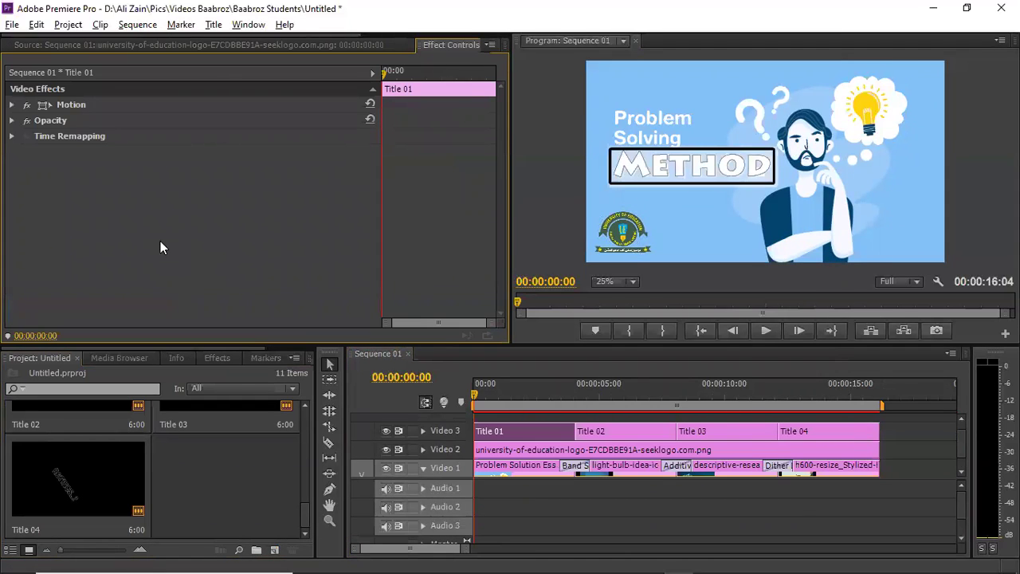
pyautogui.click(12, 106)
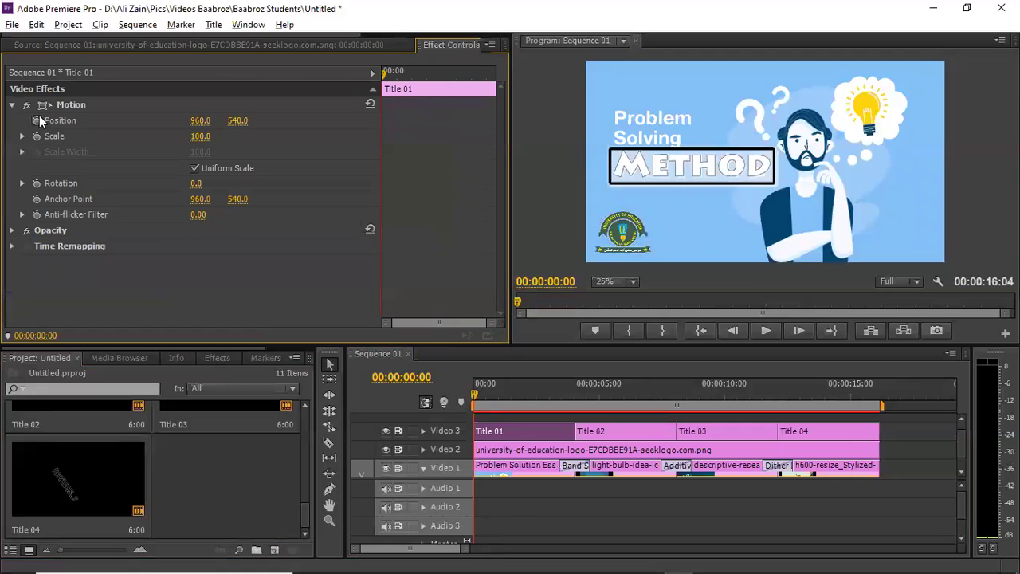
pyautogui.click(36, 120)
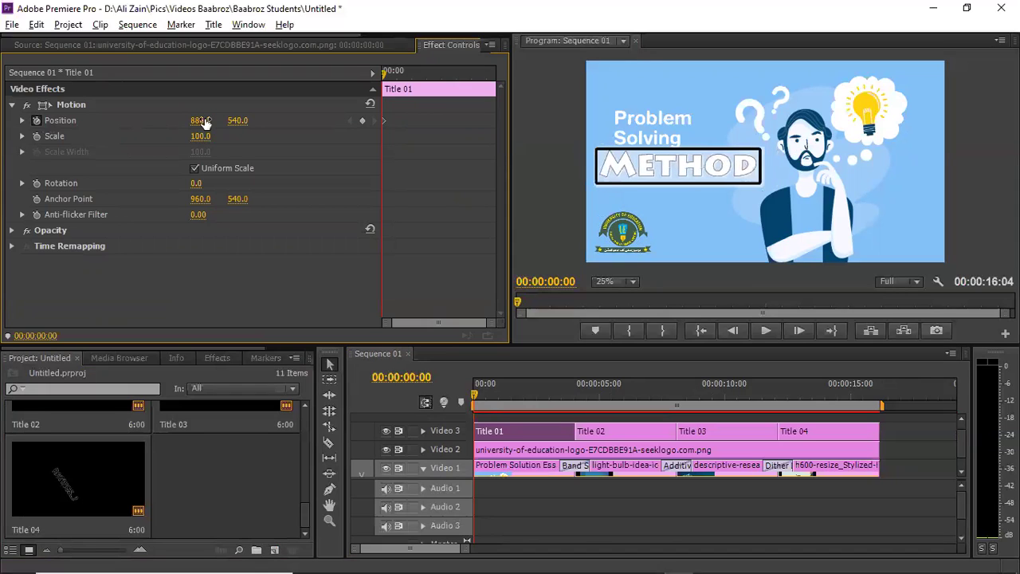
pyautogui.moveTo(238, 120); pyautogui.dragTo(120, 120)
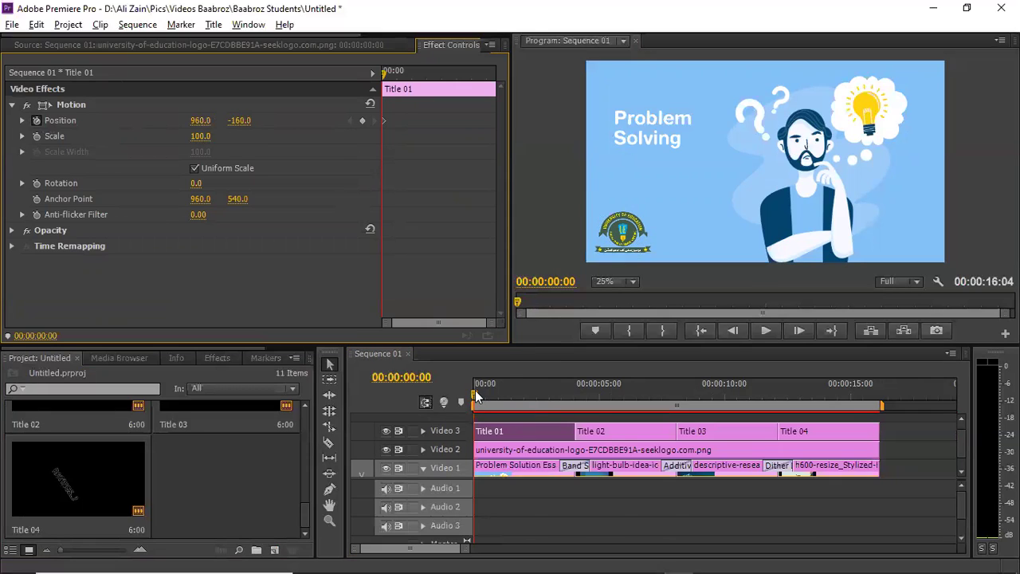
# Add a Position keyframe of 960, 600 at 00:00:00:14 on the Title 01 clip.
pyautogui.moveTo(476, 398); pyautogui.dragTo(490, 385)
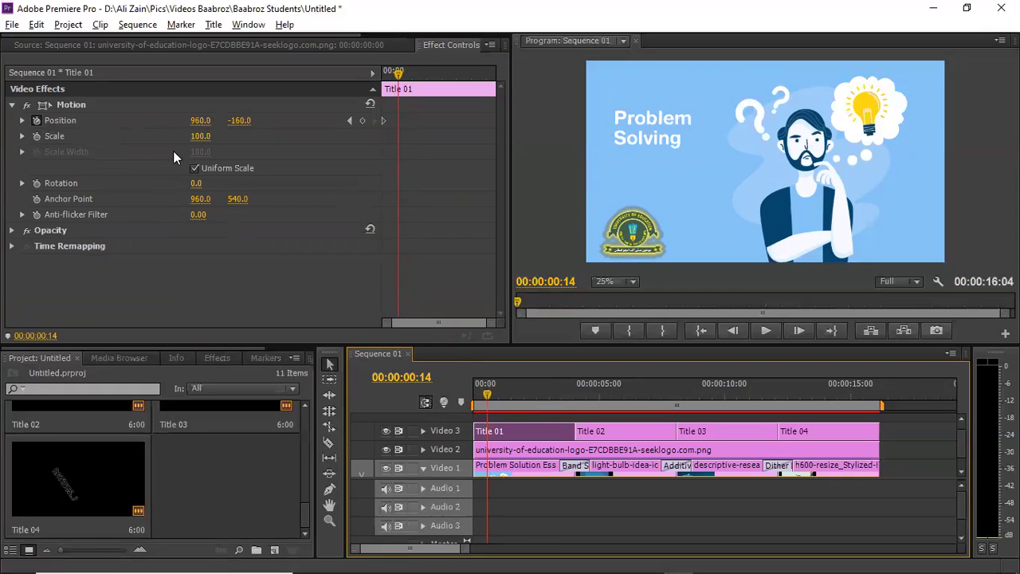
pyautogui.moveTo(239, 122); pyautogui.dragTo(439, 122)
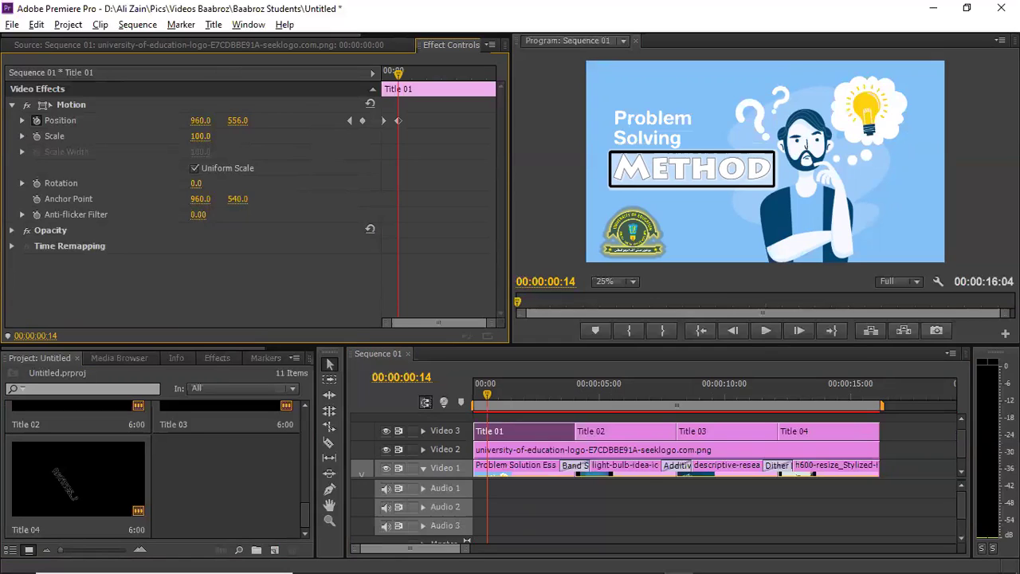
pyautogui.click(235, 122)
pyautogui.write('570')
pyautogui.press('Return')
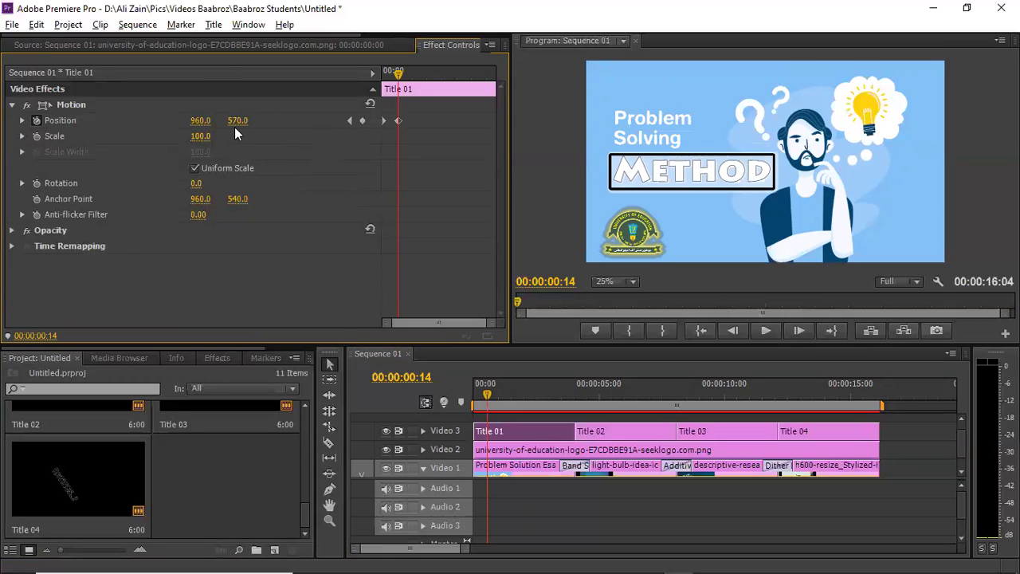
pyautogui.click(240, 120)
pyautogui.write('600')
pyautogui.press('Return')
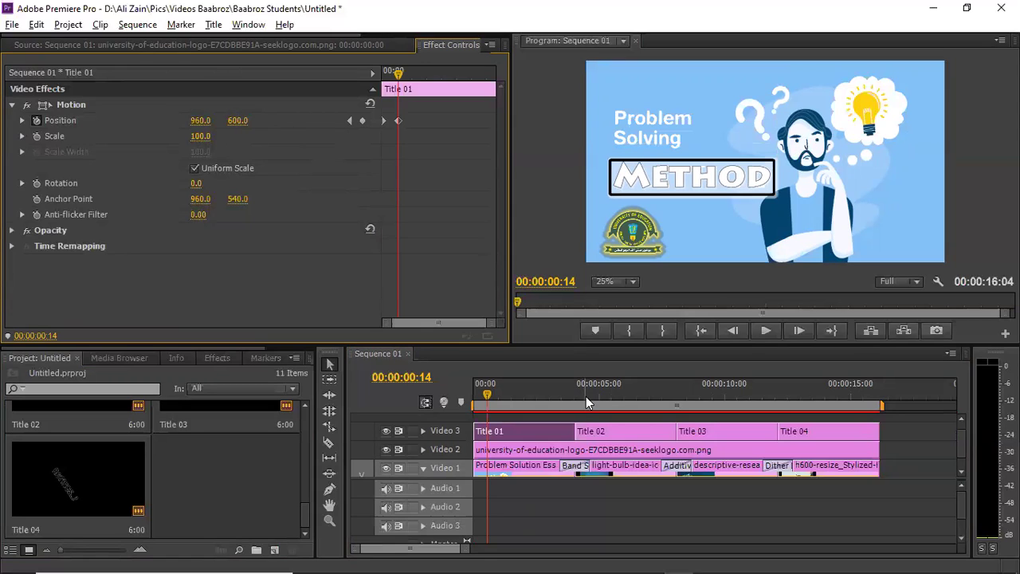
# Add Position keyframes to Title 01 with a vertical value of 544 at 00:00:00:17 and 562 at 00:00:00:18.
pyautogui.moveTo(489, 396); pyautogui.dragTo(493, 396)
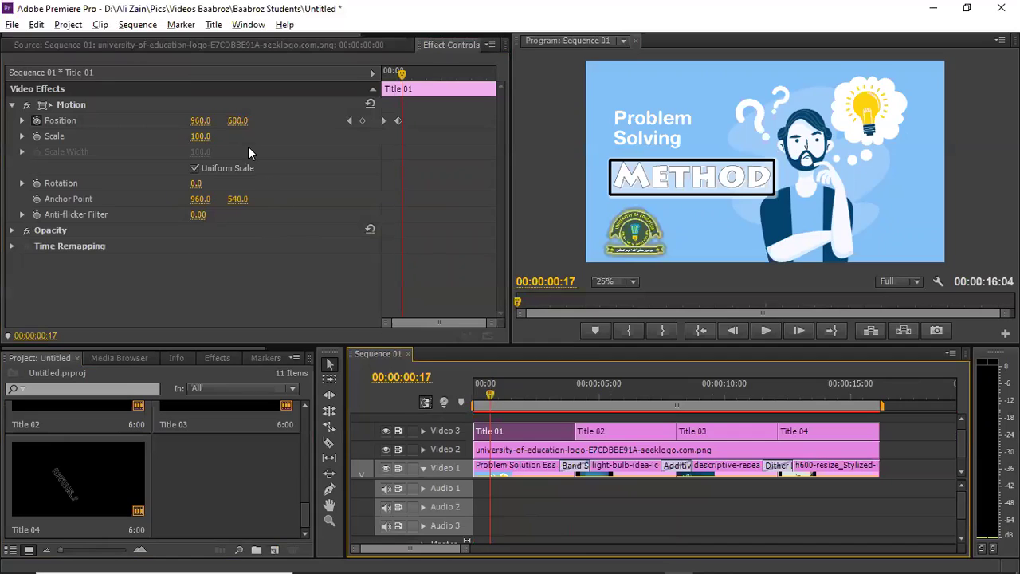
pyautogui.moveTo(233, 126); pyautogui.dragTo(192, 126)
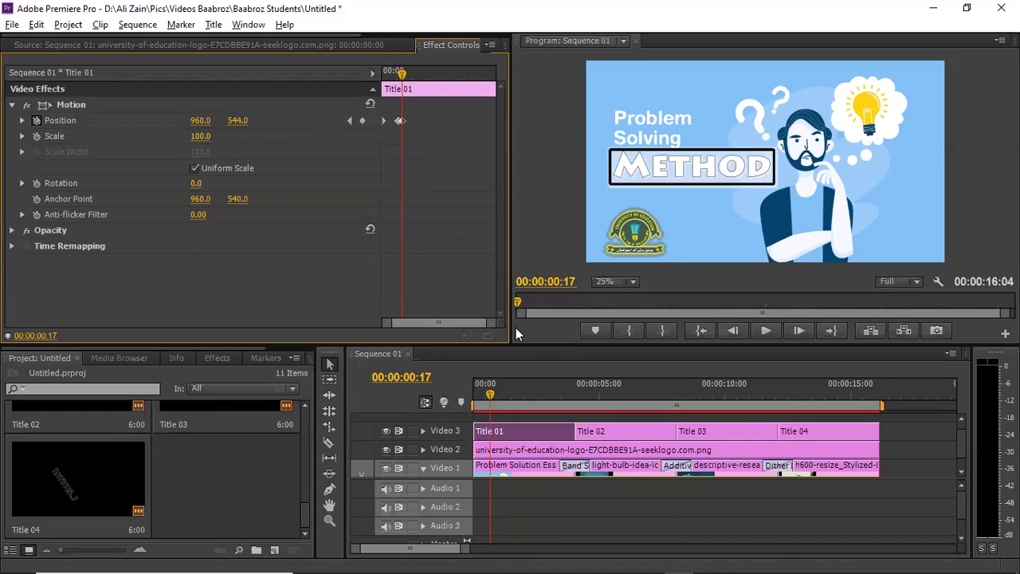
pyautogui.click(492, 391)
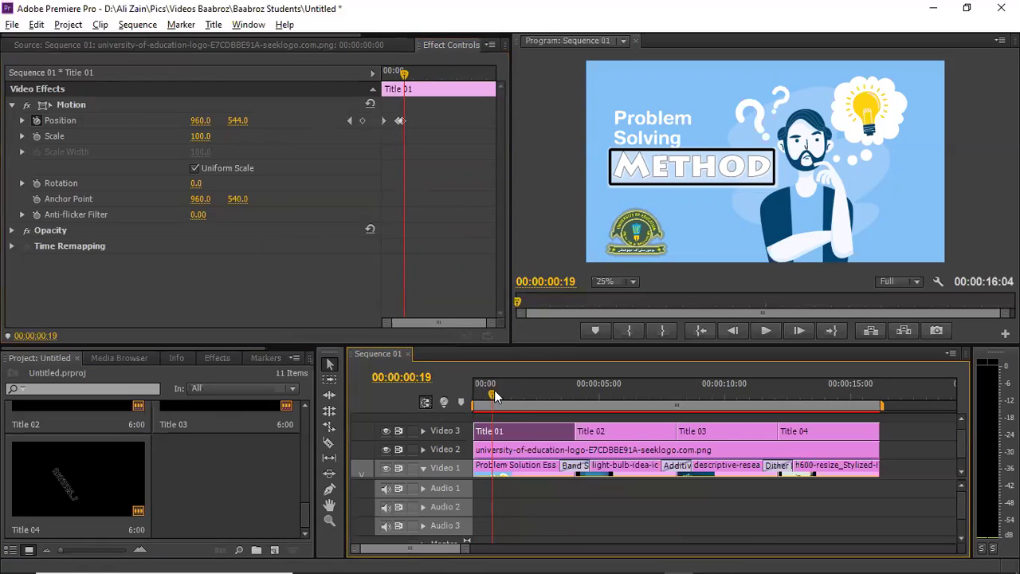
pyautogui.click(237, 121)
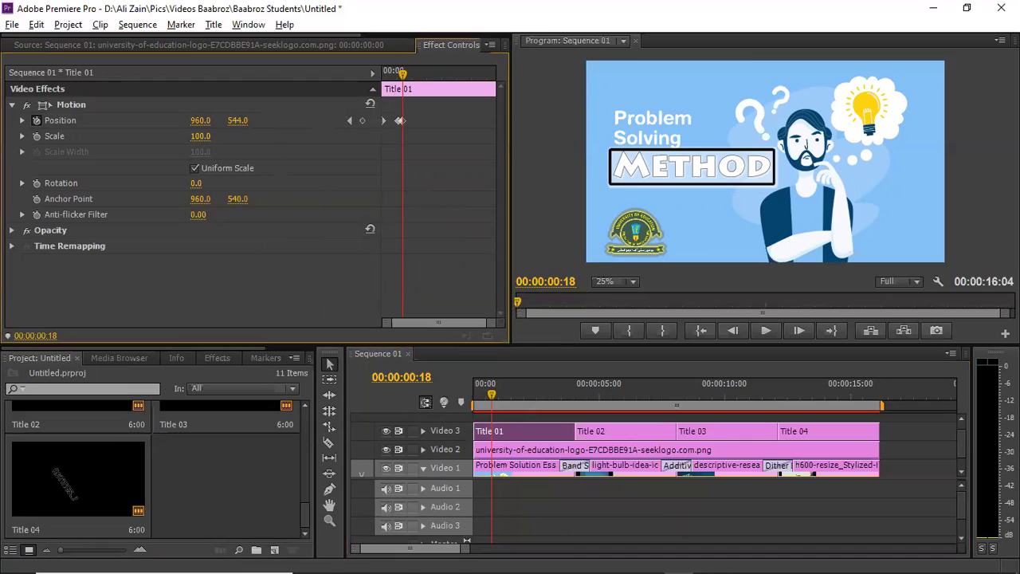
pyautogui.moveTo(237, 121); pyautogui.dragTo(255, 121)
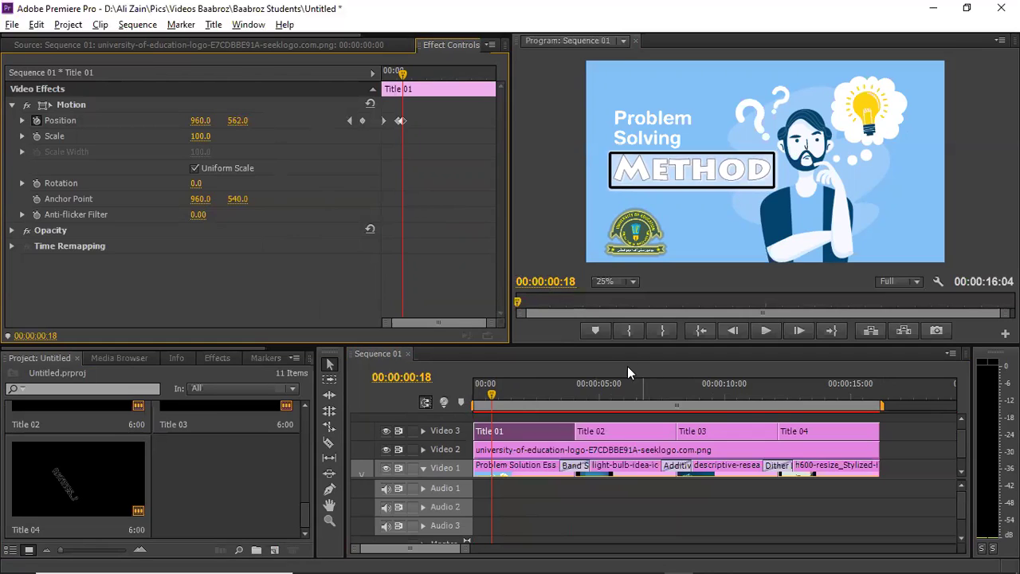
# Play the opening of the sequence to check the Title 01 drop-in animation, and return to the start.
pyautogui.click(471, 392)
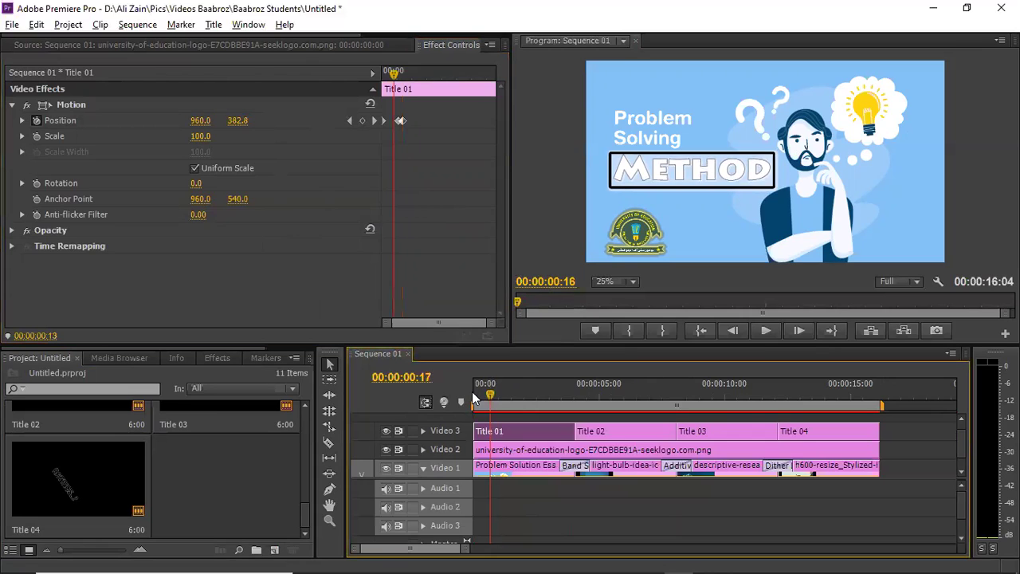
pyautogui.click(766, 331)
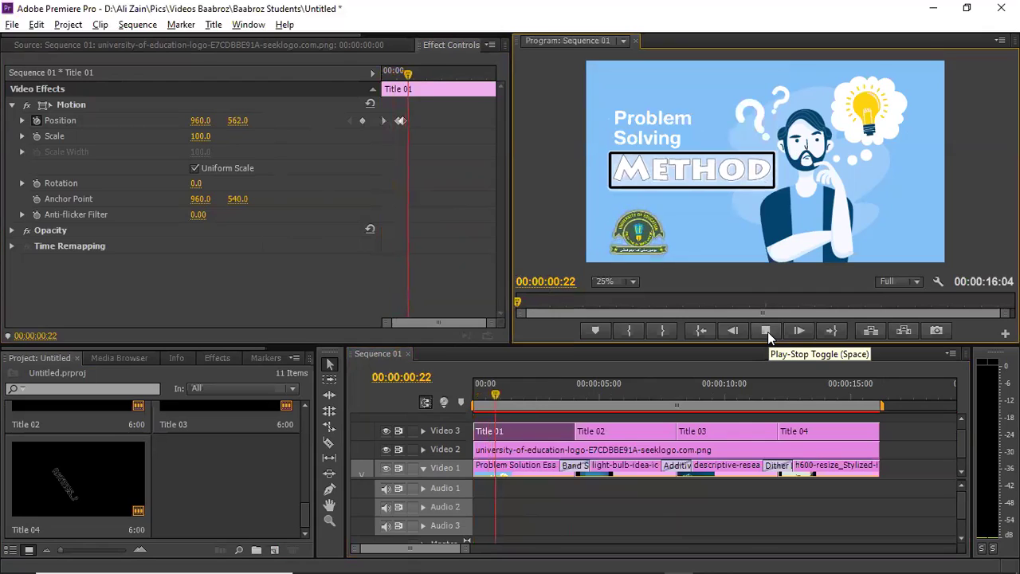
pyautogui.click(767, 331)
pyautogui.click(472, 393)
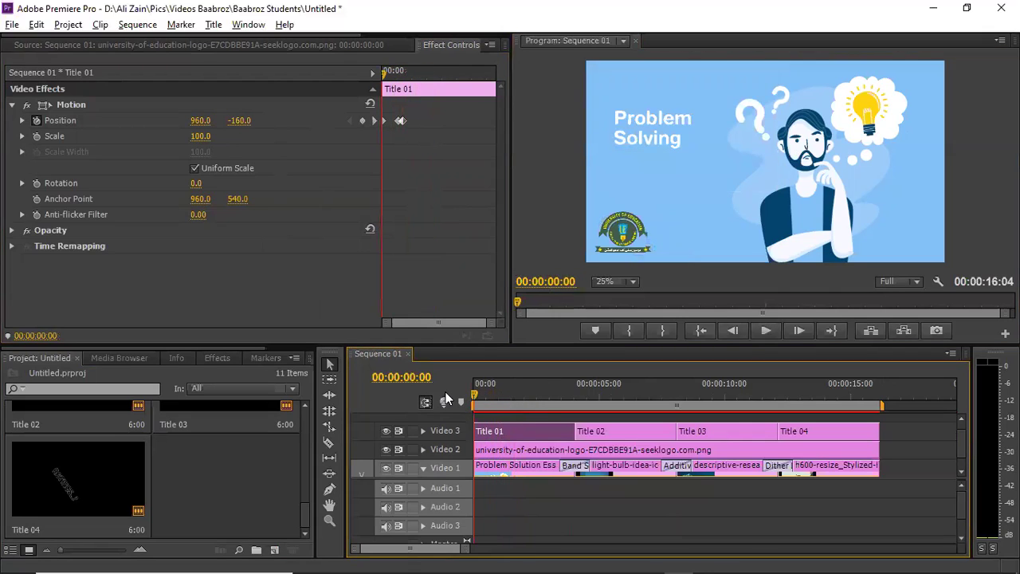
# Move the last three Position keyframes of Title 01 later and space them further apart.
pyautogui.moveTo(486, 323); pyautogui.dragTo(461, 324)
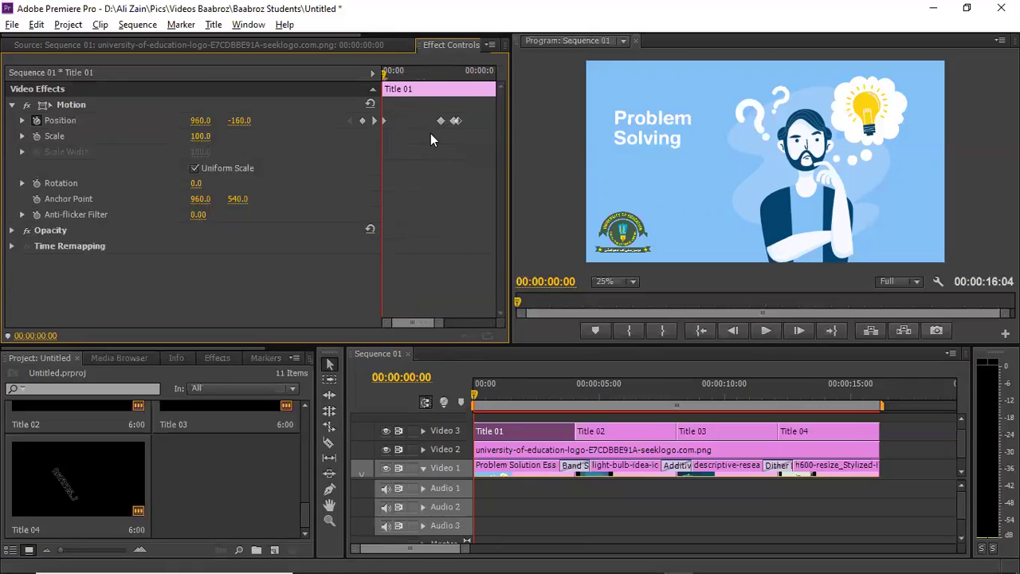
pyautogui.moveTo(458, 119)
pyautogui.mouseDown()
pyautogui.moveTo(486, 119)
pyautogui.moveTo(442, 123)
pyautogui.moveTo(452, 125)
pyautogui.mouseUp()
pyautogui.click(468, 122)
# Replay the sequence start twice to review the slower Title 01 movement, and return to 00:00:00:00.
pyautogui.click(765, 333)
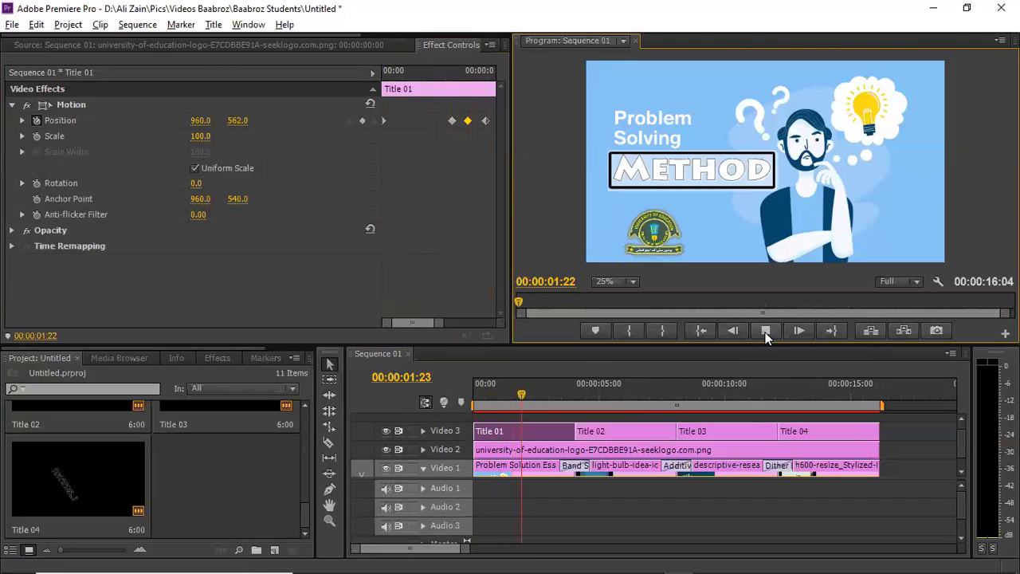
pyautogui.click(701, 330)
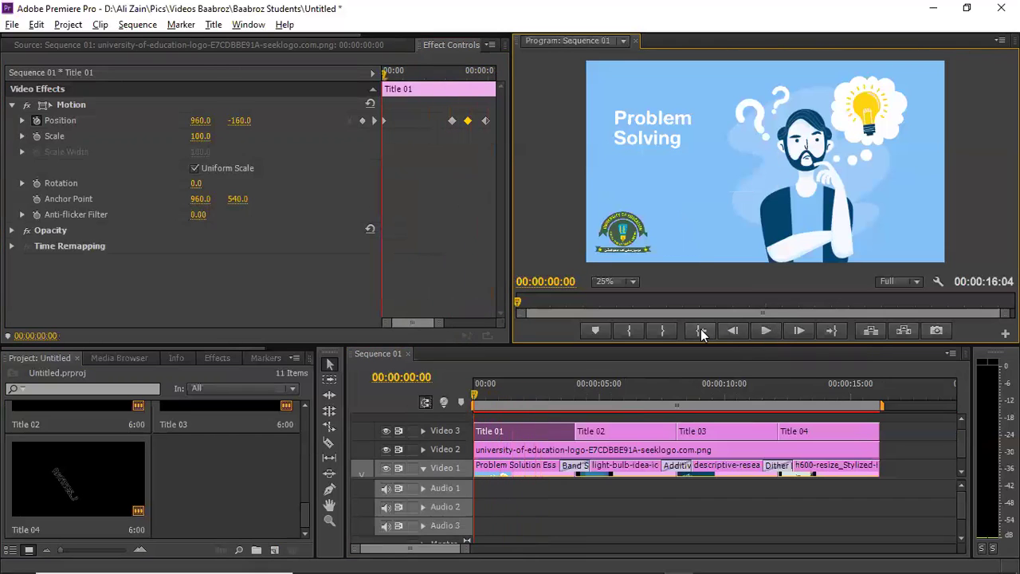
pyautogui.click(767, 331)
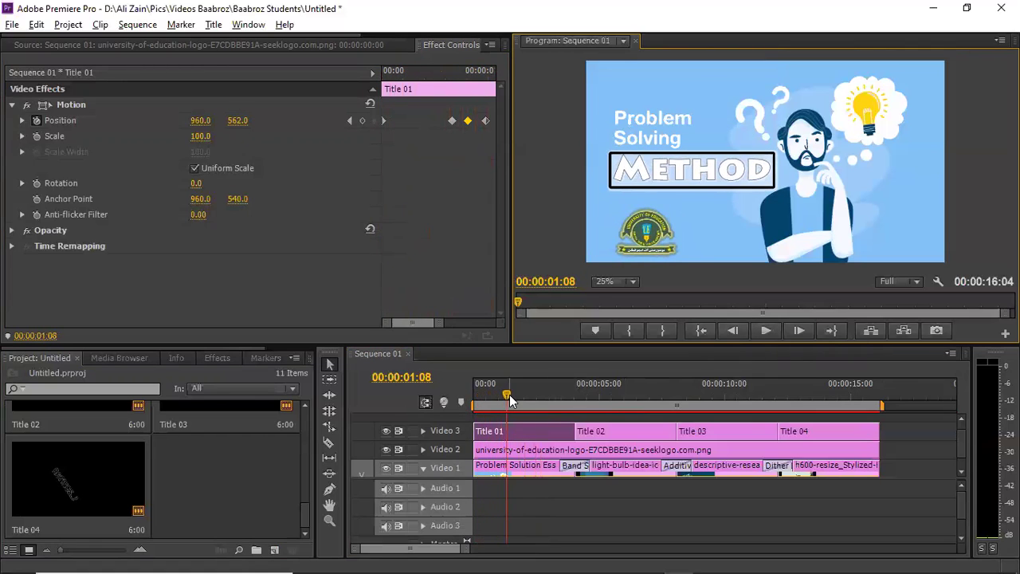
pyautogui.moveTo(509, 394); pyautogui.dragTo(455, 393)
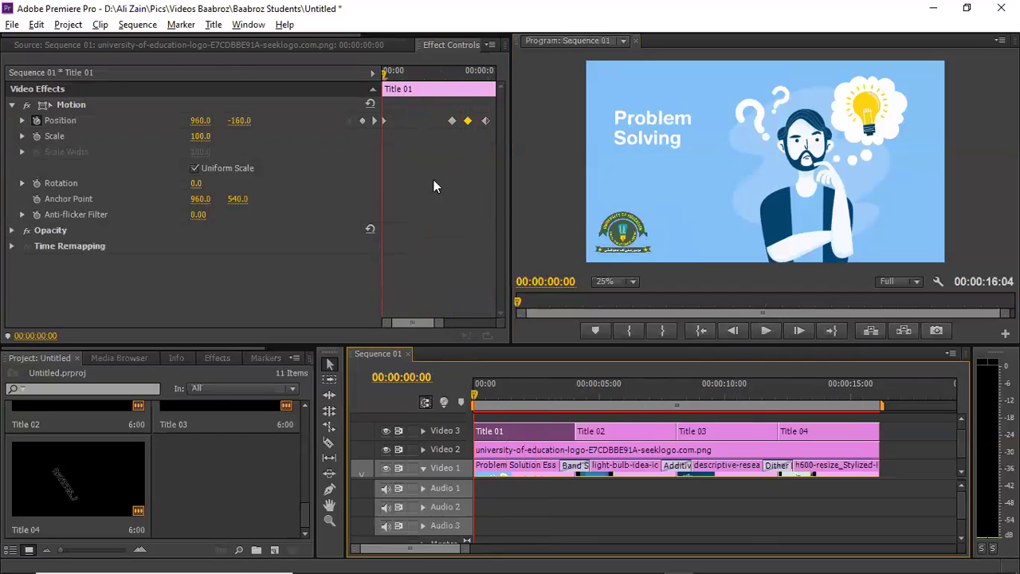
# Shift the last three Position keyframes of Title 01 further right in time, widening the gap between the first two of them.
pyautogui.moveTo(433, 106); pyautogui.dragTo(480, 136)
pyautogui.click(468, 139)
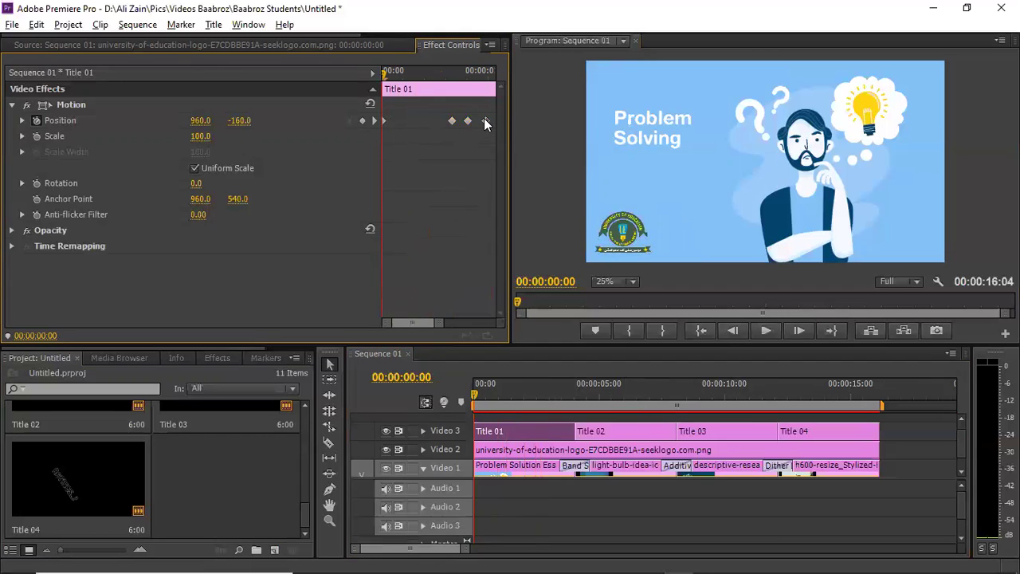
pyautogui.moveTo(416, 324); pyautogui.dragTo(424, 325)
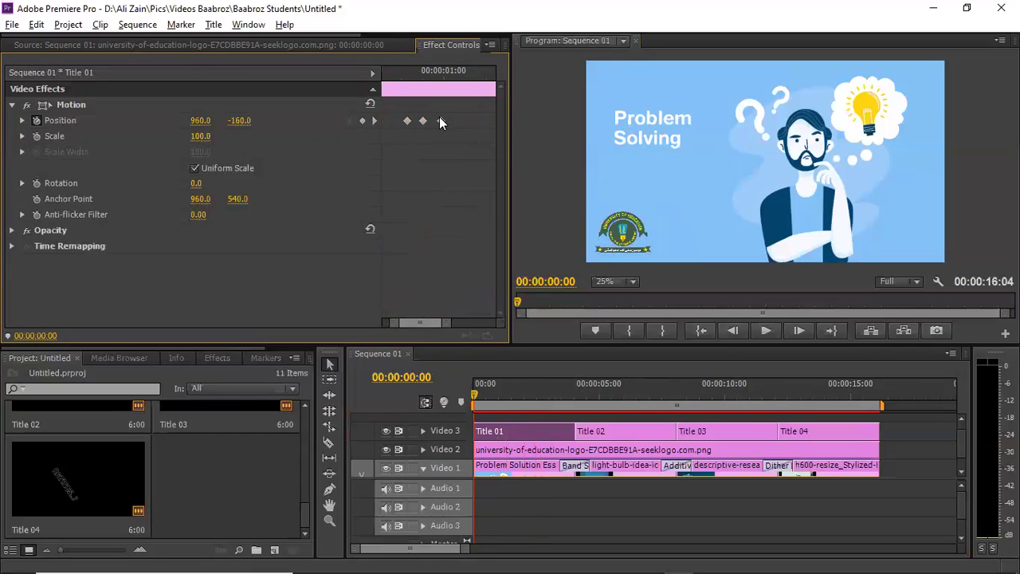
pyautogui.moveTo(448, 143); pyautogui.dragTo(451, 122)
pyautogui.click(441, 138)
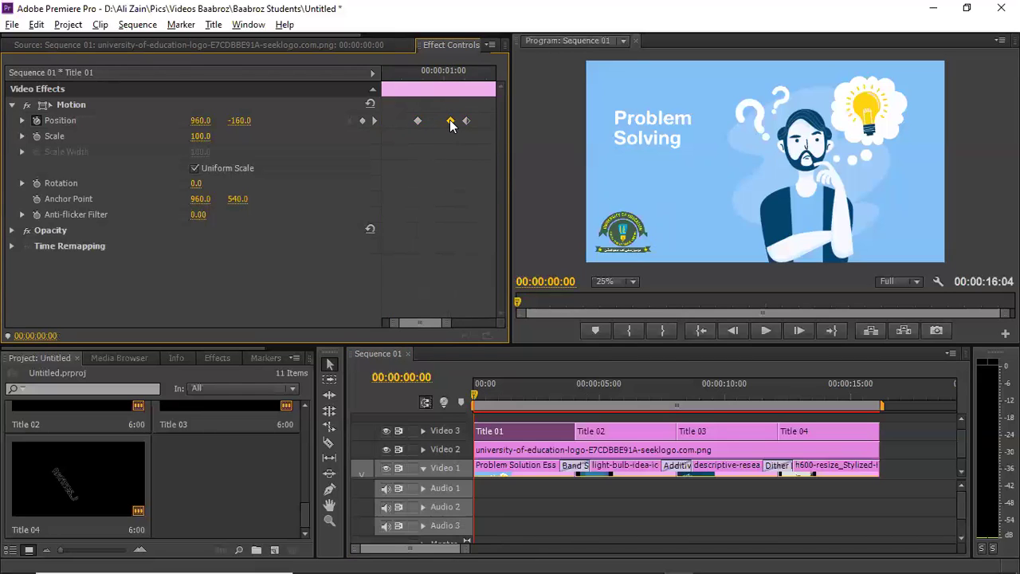
# Play the sequence twice from 00:00:00:00 to review the retimed Title 01 drop-in, stopping within Title 02.
pyautogui.click(704, 333)
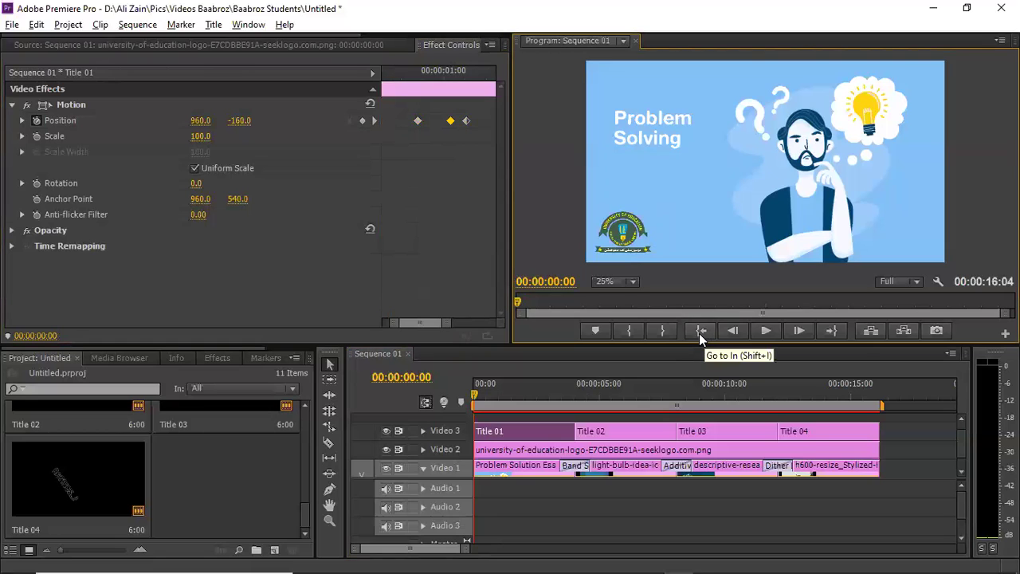
pyautogui.click(762, 331)
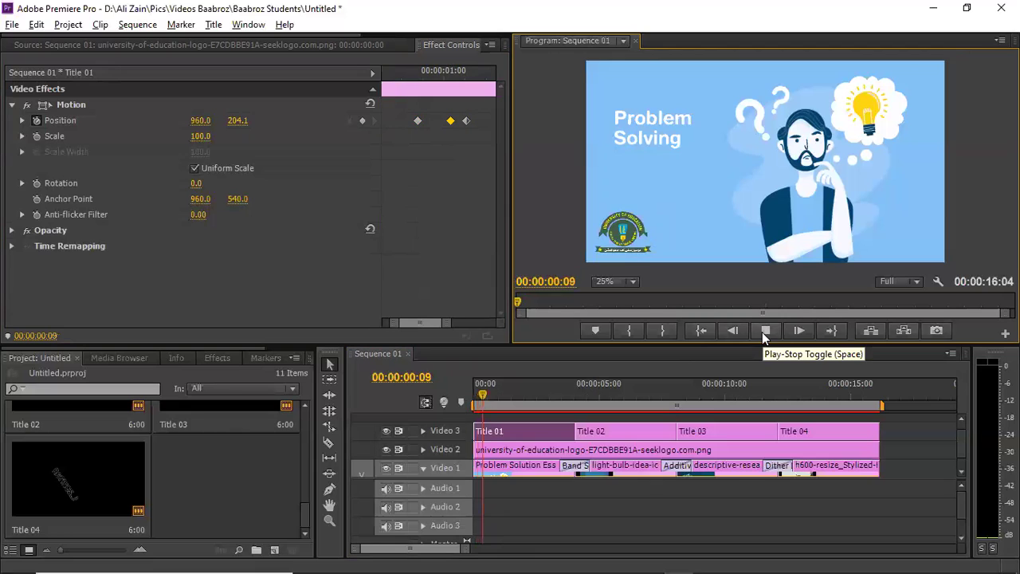
pyautogui.click(701, 330)
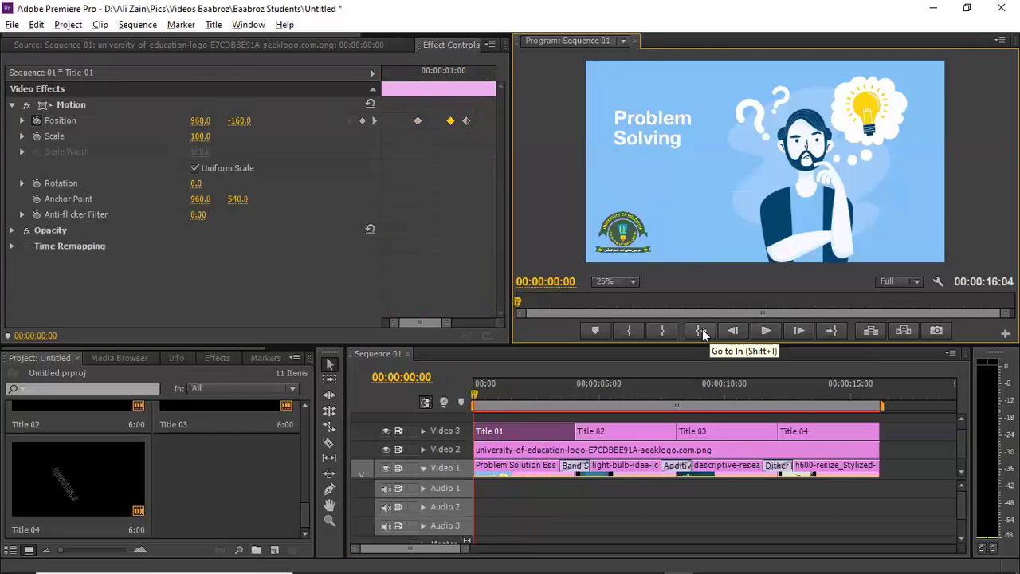
pyautogui.click(760, 330)
pyautogui.click(760, 330)
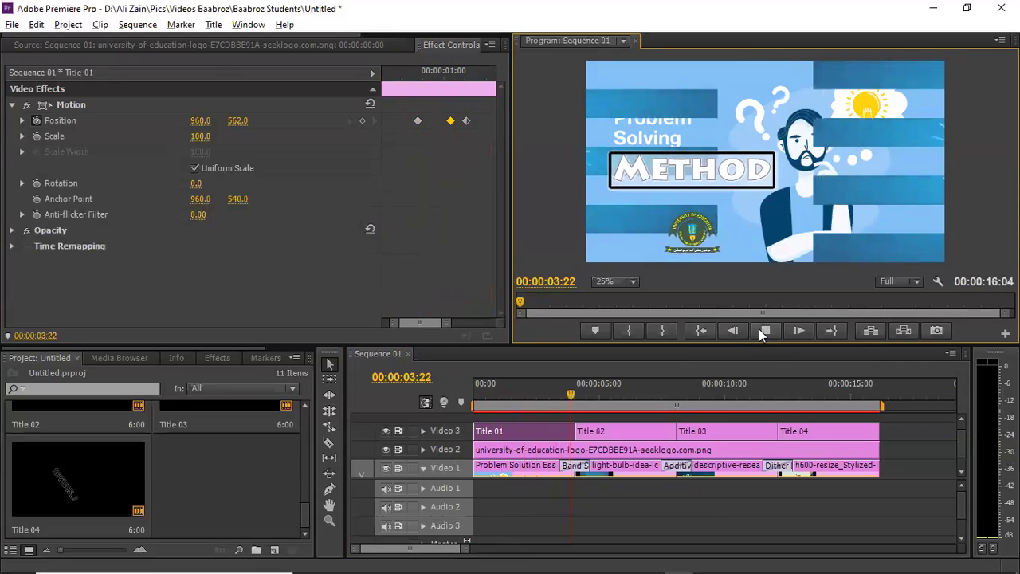
pyautogui.click(759, 330)
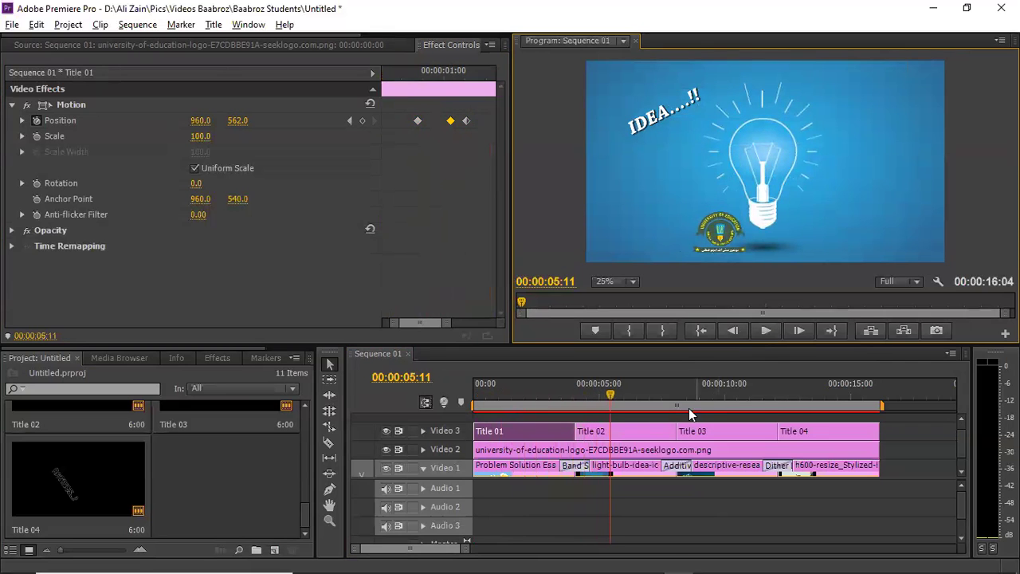
# Enlarge Title 02 to a Scale of 132 and reposition it to 1140, 756 beside the light bulb.
pyautogui.click(646, 430)
pyautogui.doubleClick(646, 431)
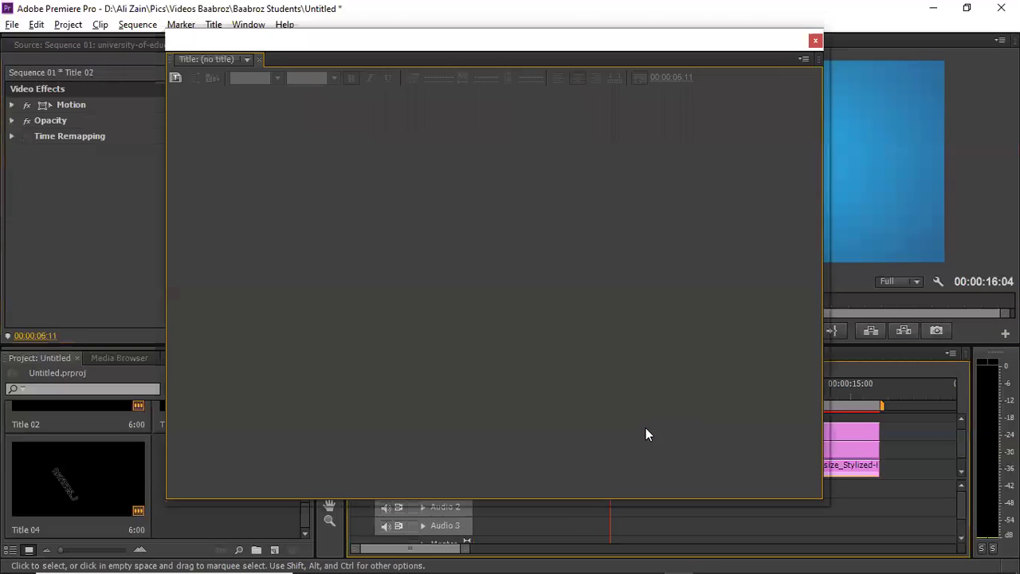
pyautogui.click(815, 40)
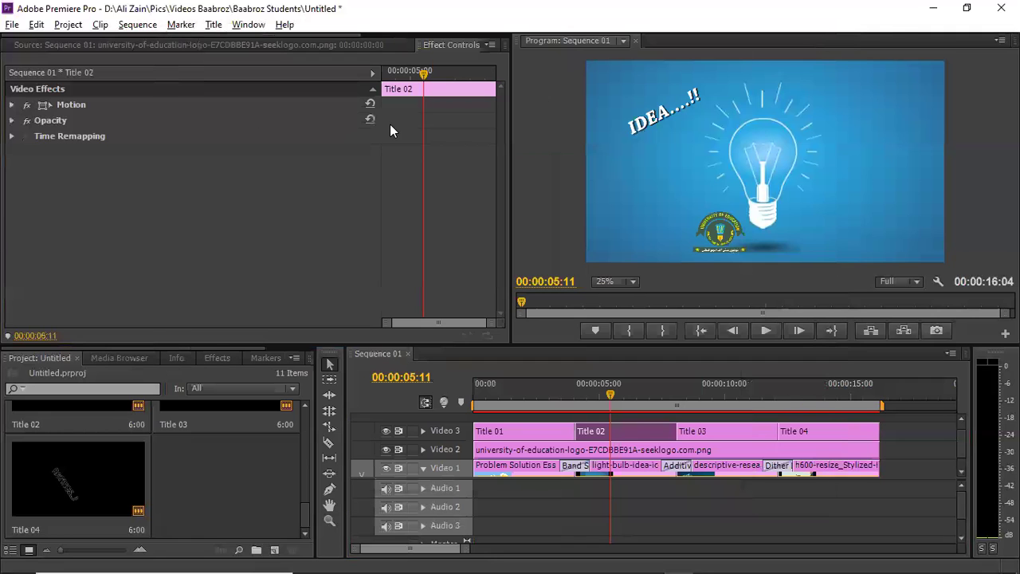
pyautogui.click(12, 106)
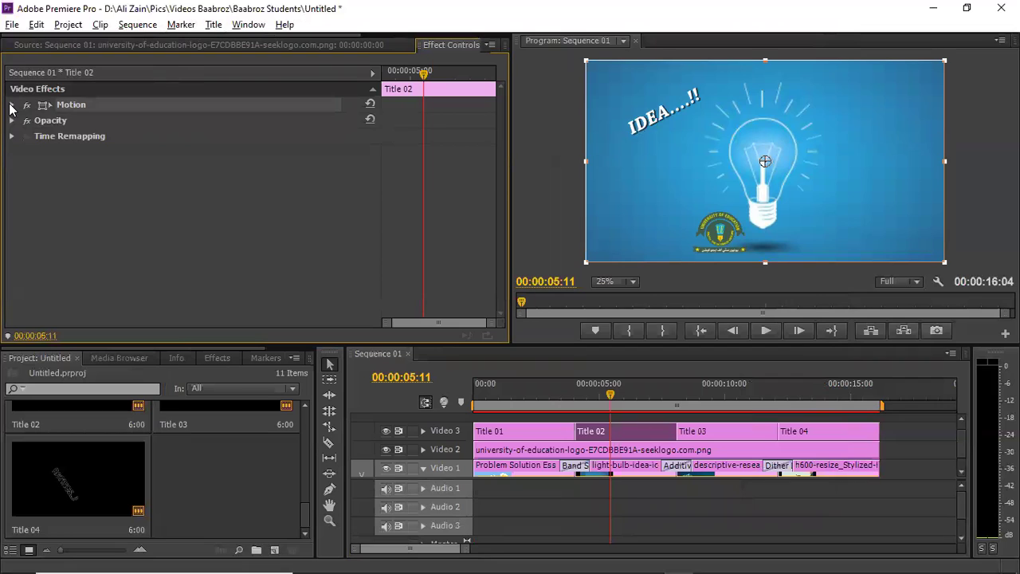
pyautogui.click(12, 105)
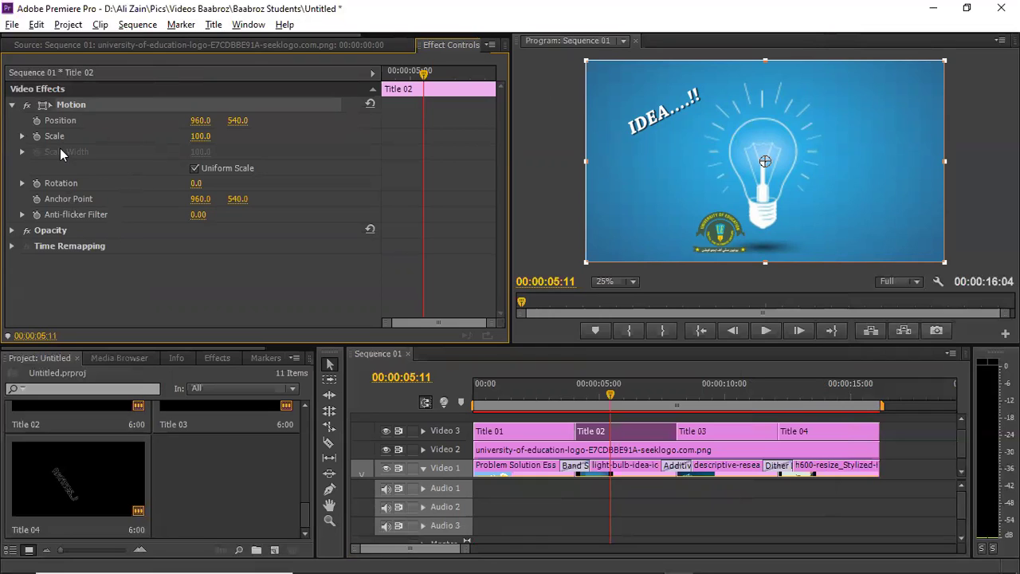
pyautogui.moveTo(199, 141); pyautogui.dragTo(224, 141)
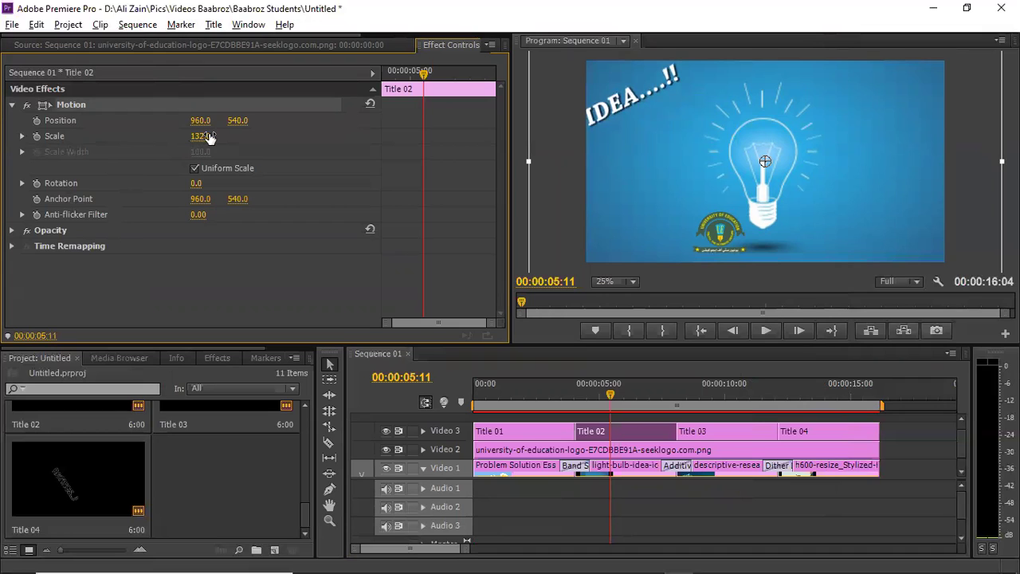
pyautogui.moveTo(606, 116); pyautogui.dragTo(636, 156)
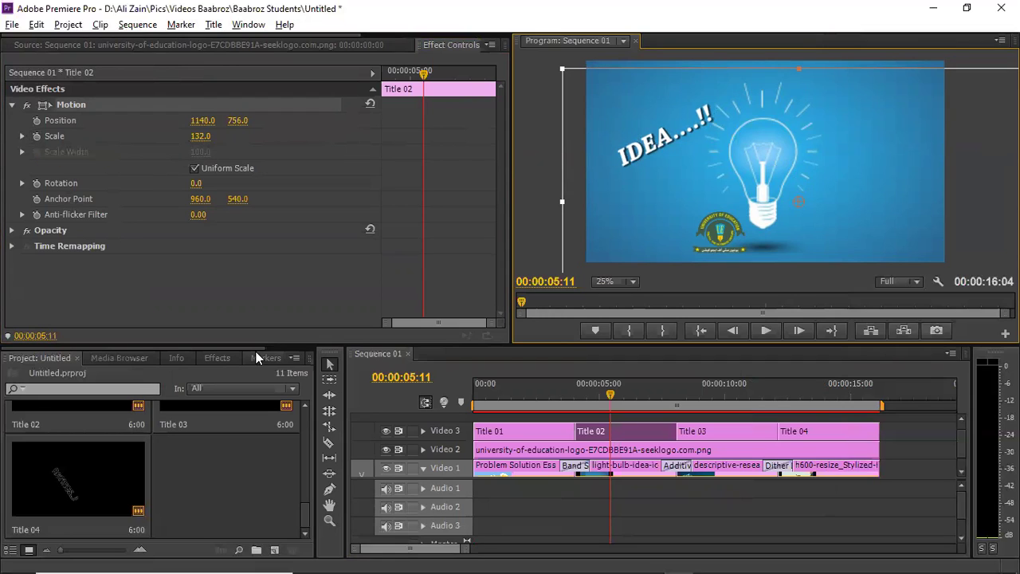
# Enable Scale animation for Title 02 at 00:00:04:01 and set the first keyframe to 0.
pyautogui.moveTo(610, 394); pyautogui.dragTo(578, 393)
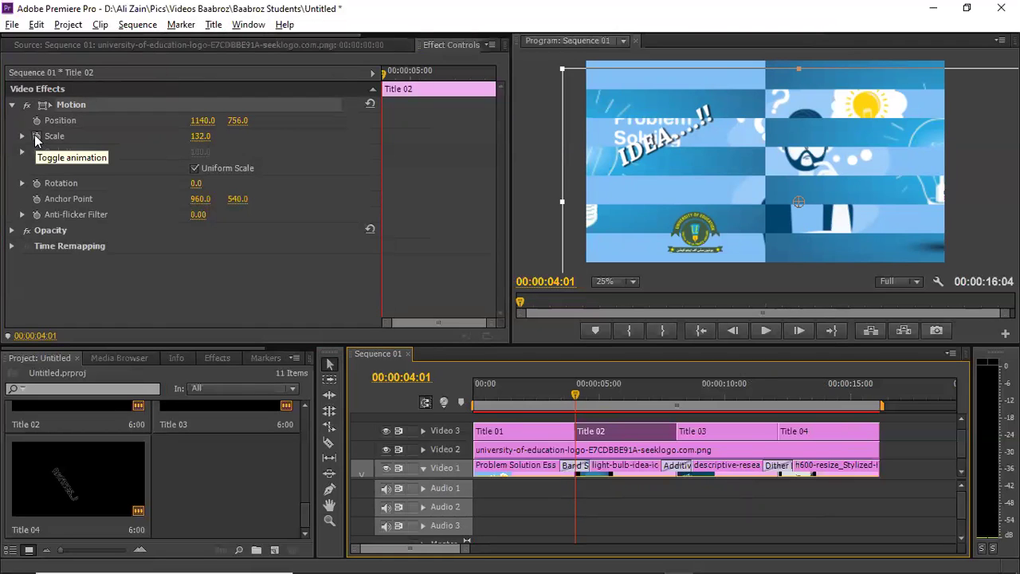
pyautogui.click(35, 139)
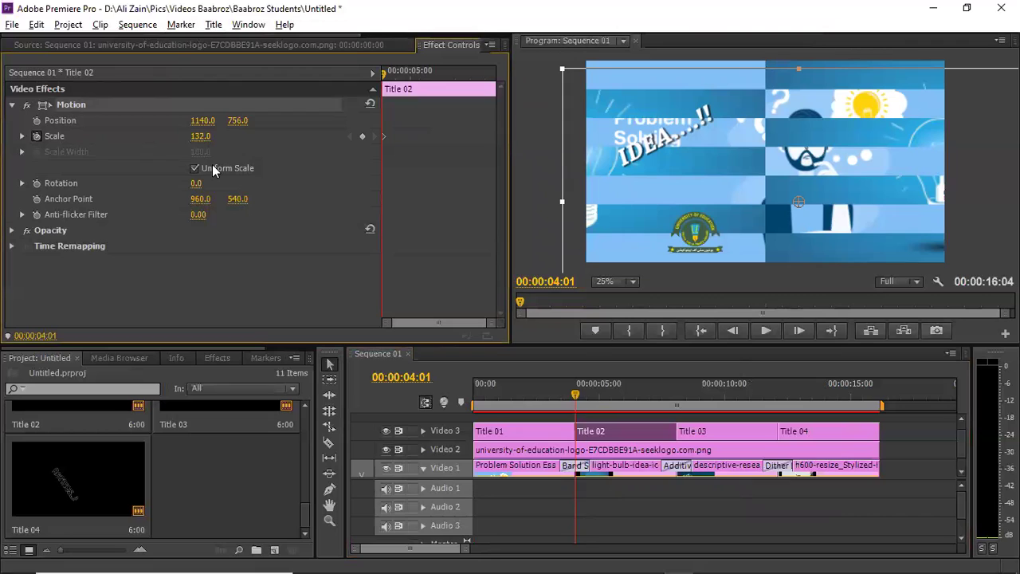
pyautogui.click(208, 136)
pyautogui.write('0')
pyautogui.press('Return')
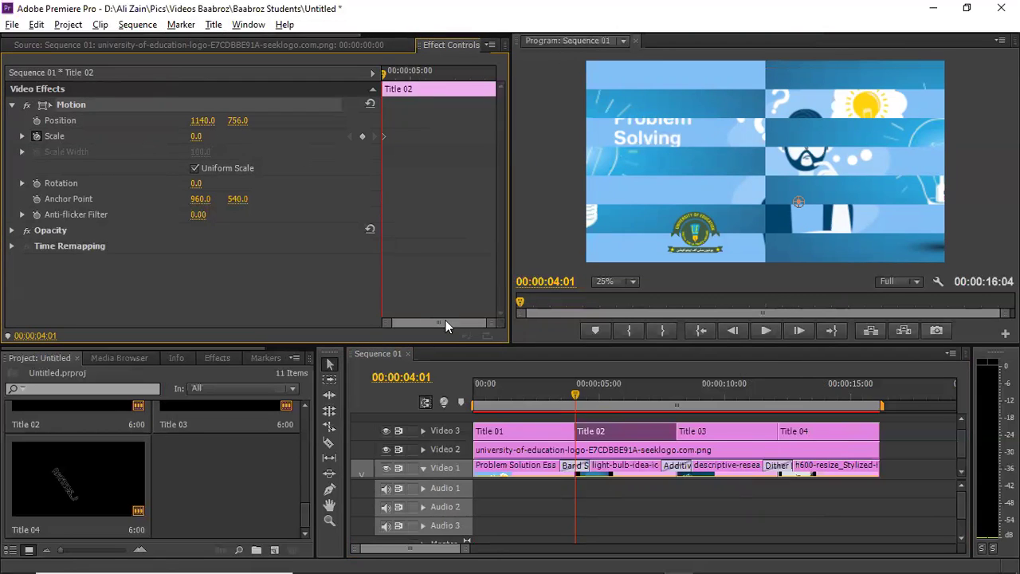
# Add a Scale keyframe of 1 to Title 02 at 00:00:04:17.
pyautogui.moveTo(580, 393); pyautogui.dragTo(604, 393)
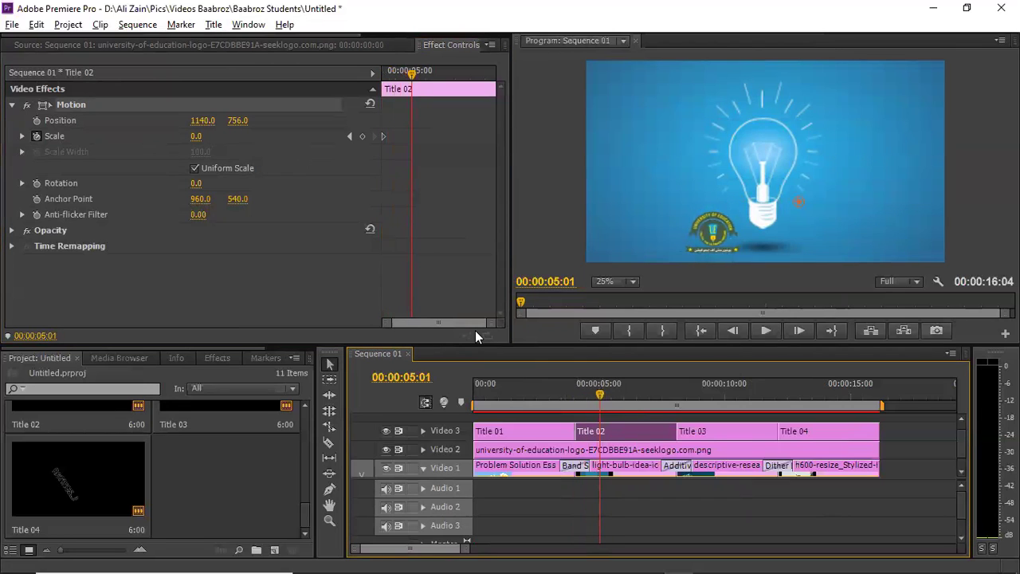
pyautogui.click(195, 137)
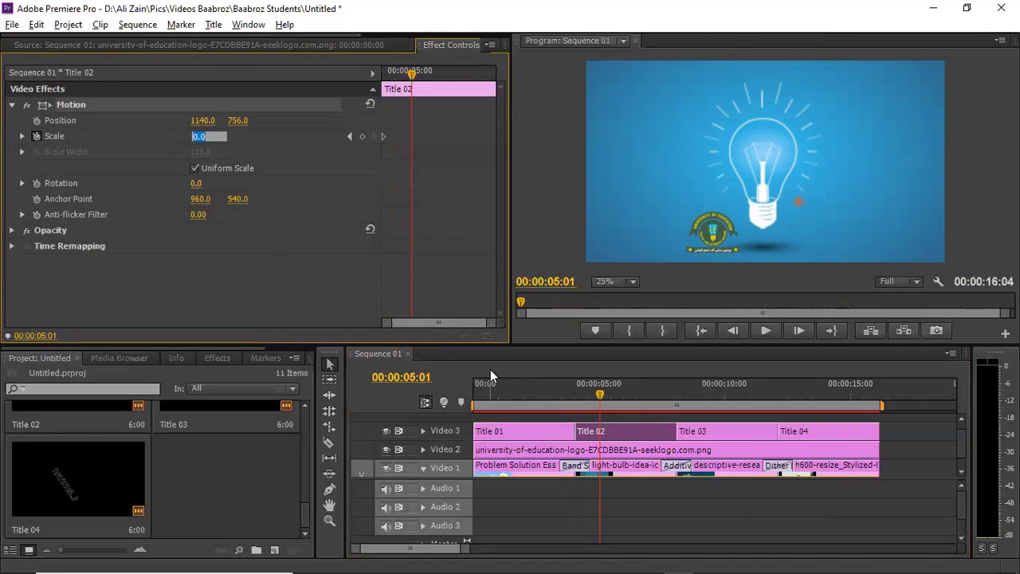
pyautogui.moveTo(600, 395); pyautogui.dragTo(591, 396)
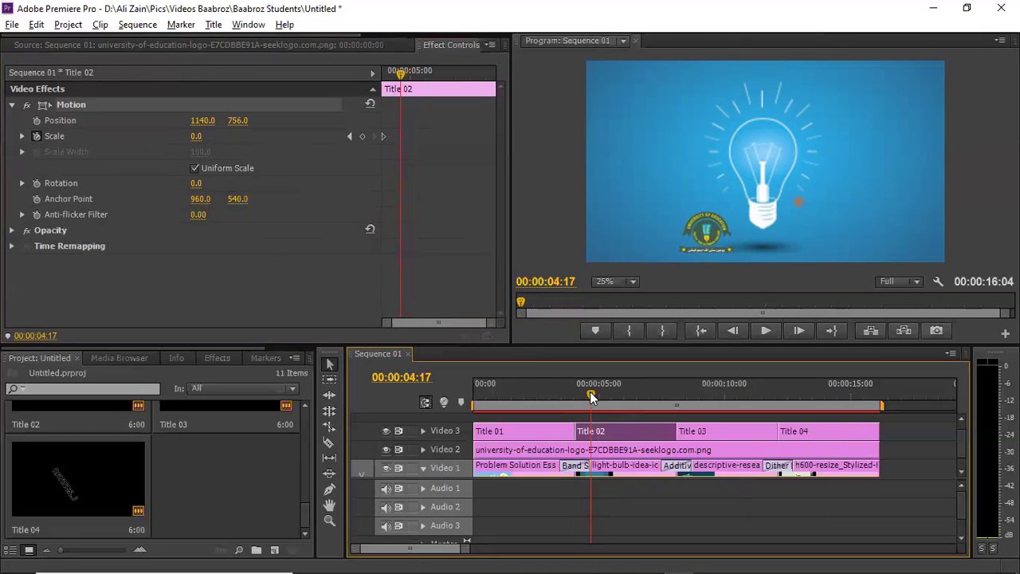
pyautogui.click(198, 135)
pyautogui.write('1')
pyautogui.press('Return')
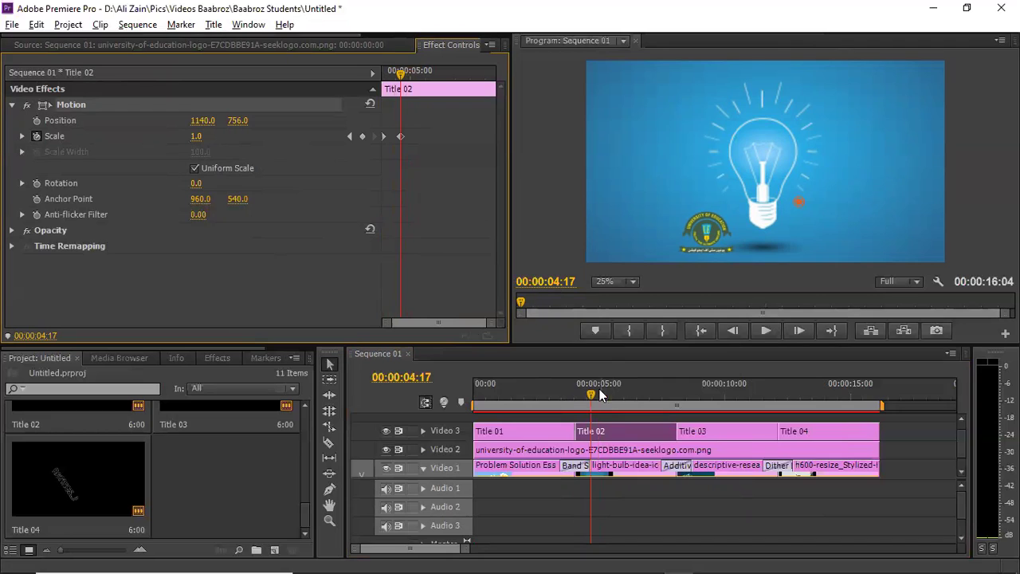
# Add a Scale keyframe of 130 to Title 02 at 00:00:05:11.
pyautogui.moveTo(591, 393); pyautogui.dragTo(610, 391)
pyautogui.click(196, 135)
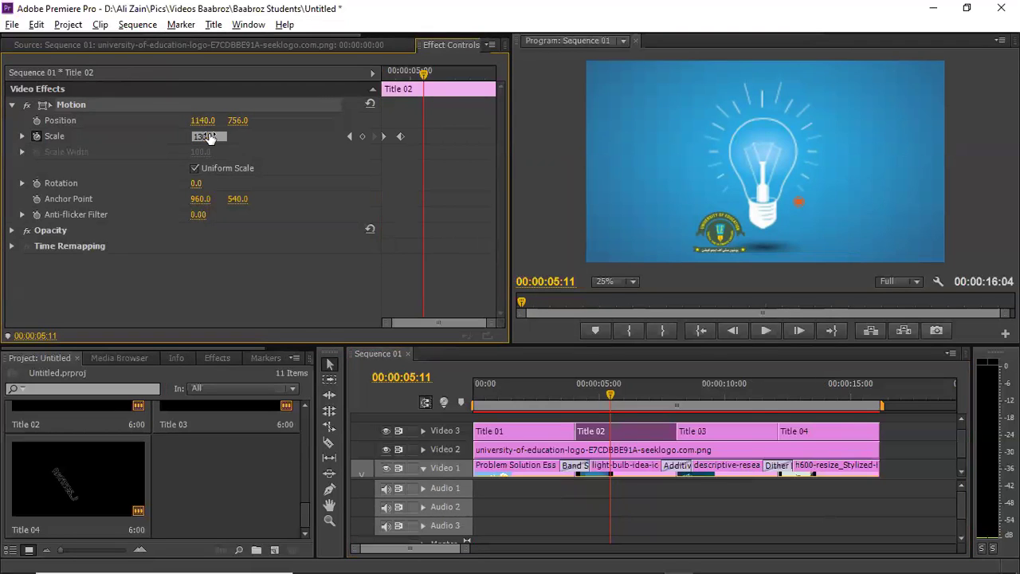
pyautogui.press('Return')
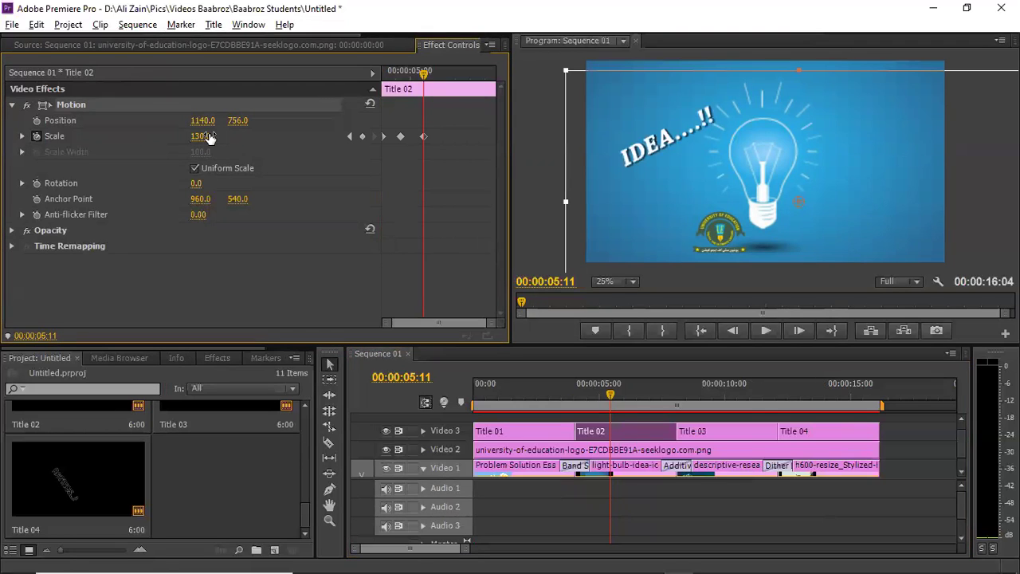
# Play the sequence from just before Title 02 to review its scale-up animation.
pyautogui.click(646, 393)
pyautogui.click(543, 238)
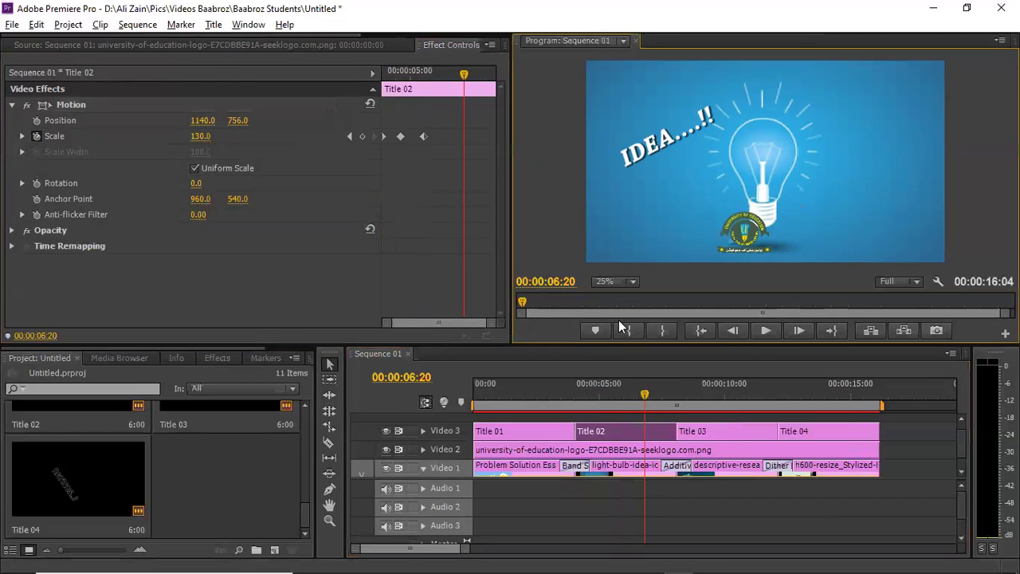
pyautogui.moveTo(644, 393); pyautogui.dragTo(571, 391)
pyautogui.click(767, 328)
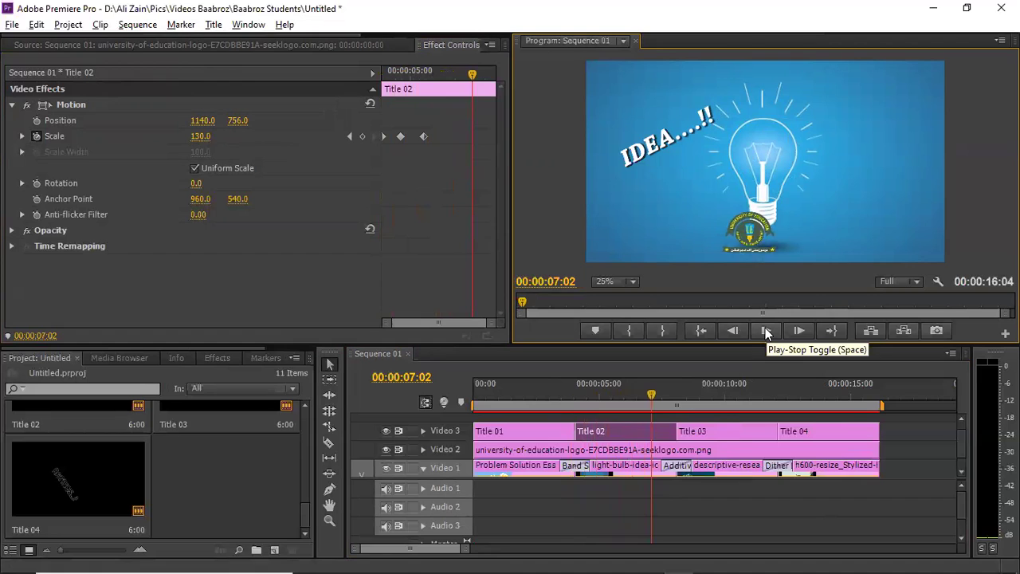
pyautogui.click(766, 327)
# Select Title 03 and scrub through the Title 03 and Title 04 sections, returning to 00:00:07:17.
pyautogui.moveTo(653, 395); pyautogui.dragTo(704, 398)
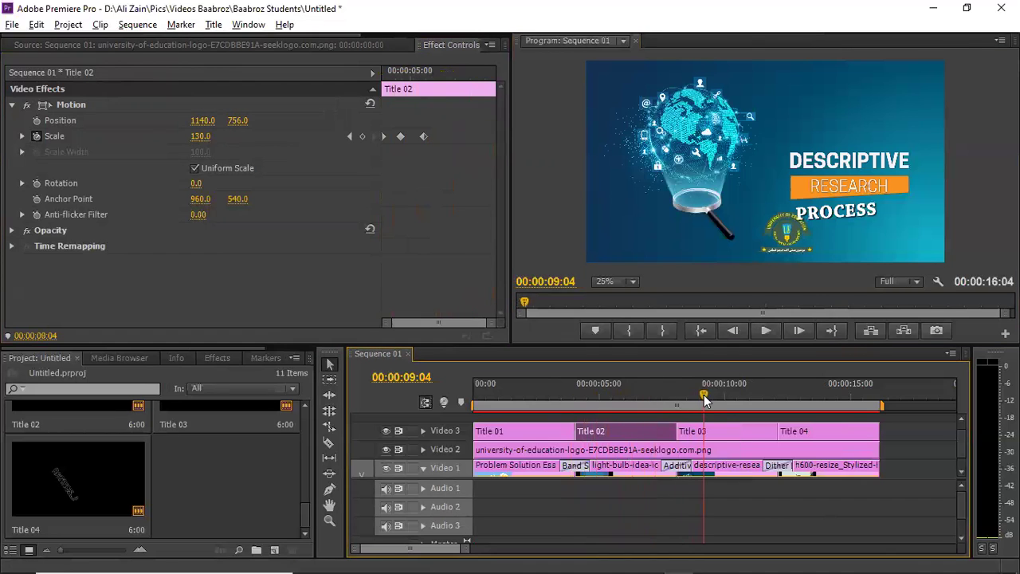
pyautogui.click(727, 431)
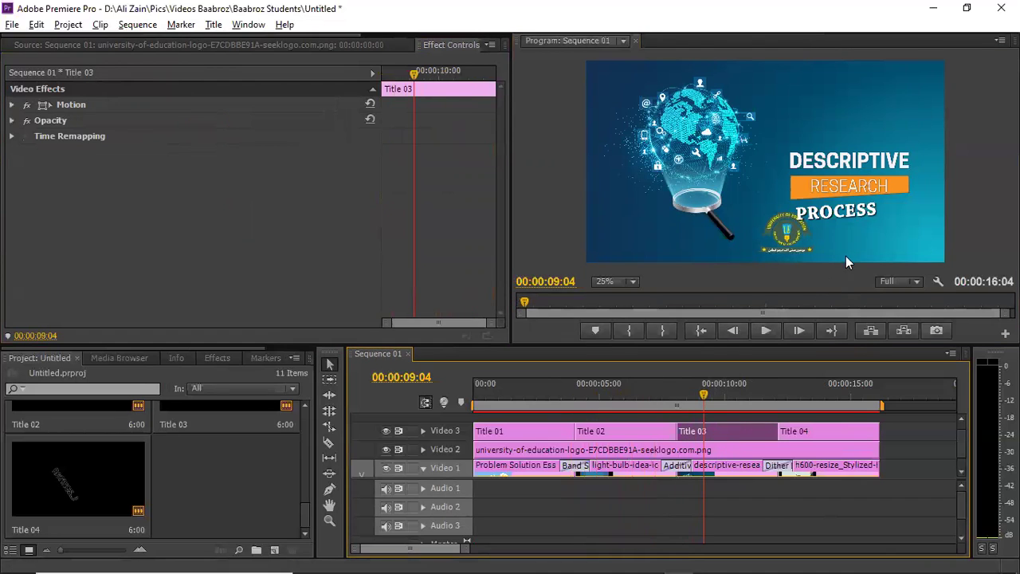
pyautogui.moveTo(798, 395); pyautogui.dragTo(815, 395)
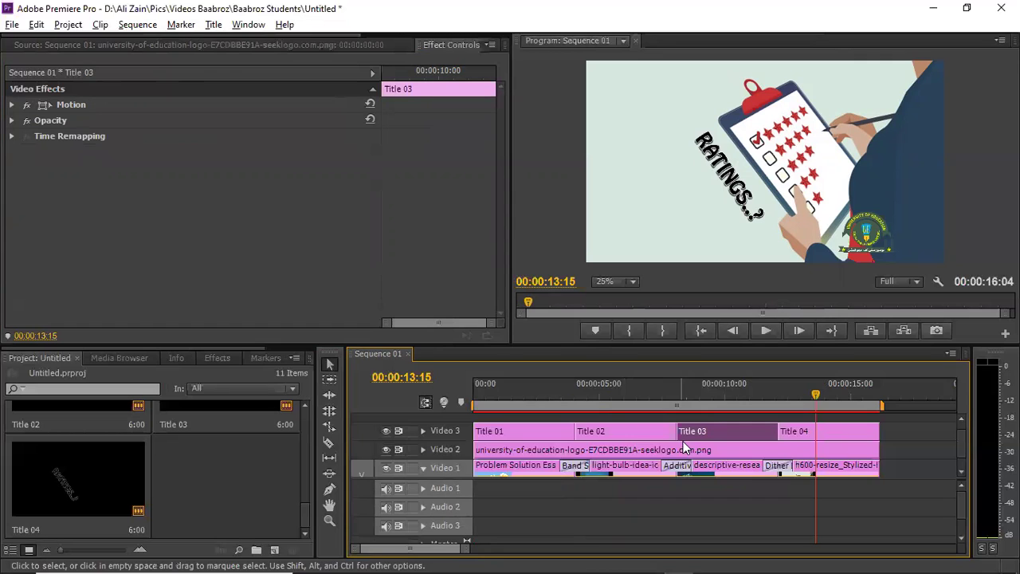
pyautogui.moveTo(813, 392); pyautogui.dragTo(666, 391)
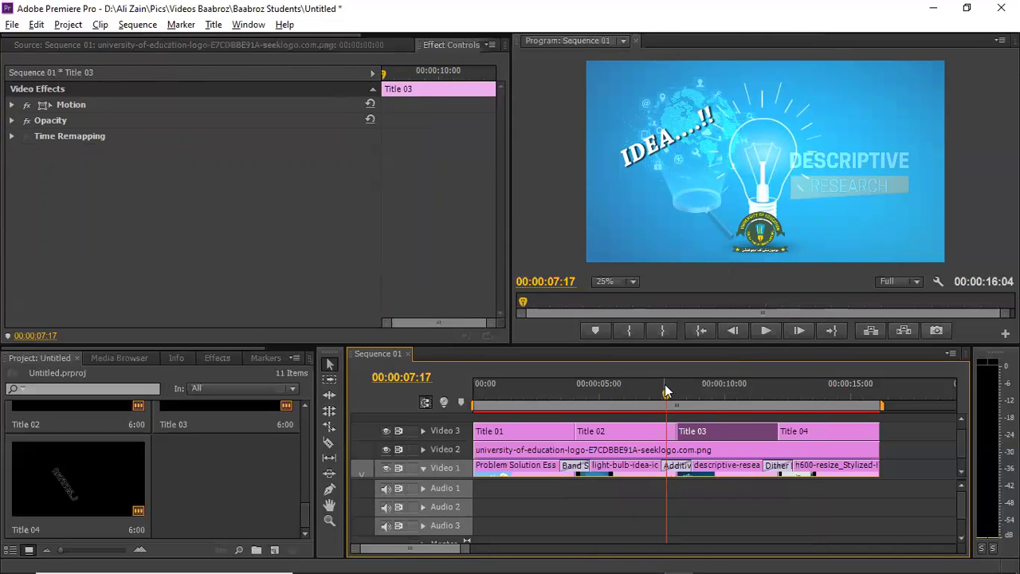
# Import the song 06 Team from the Music folder on Data Disk (D:) and place it at the start of Audio 1.
pyautogui.moveTo(409, 558)
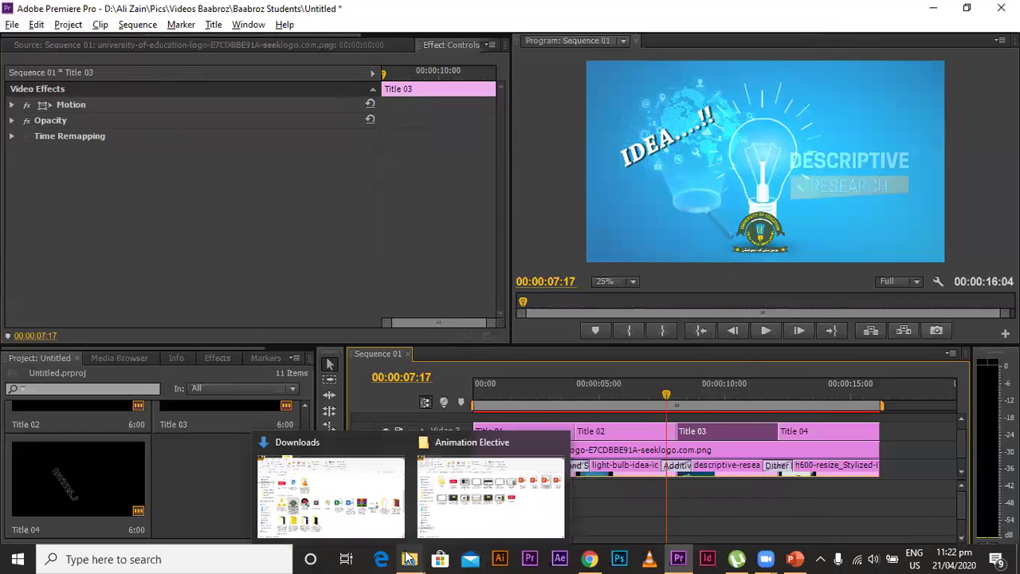
pyautogui.click(364, 518)
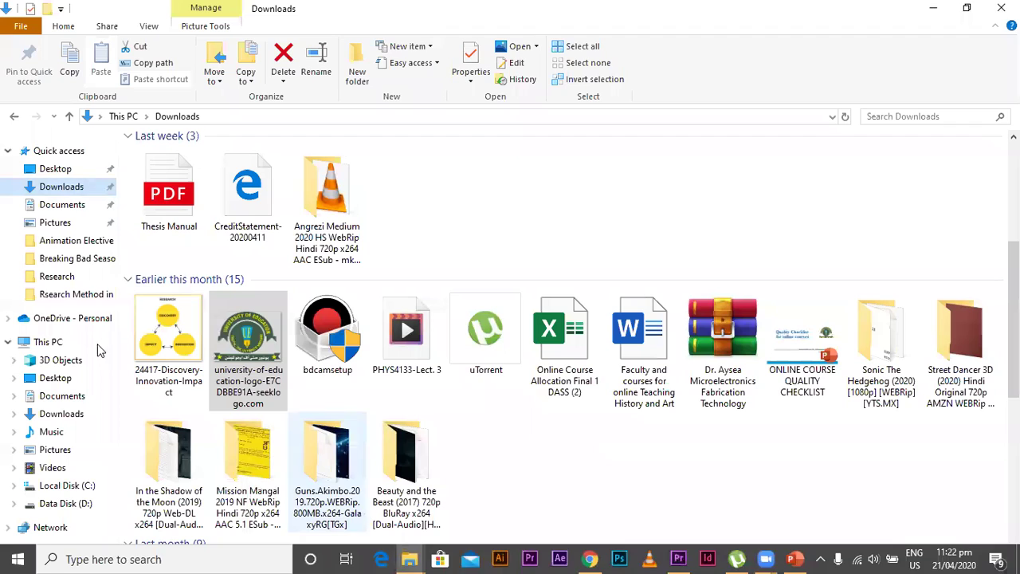
pyautogui.click(55, 432)
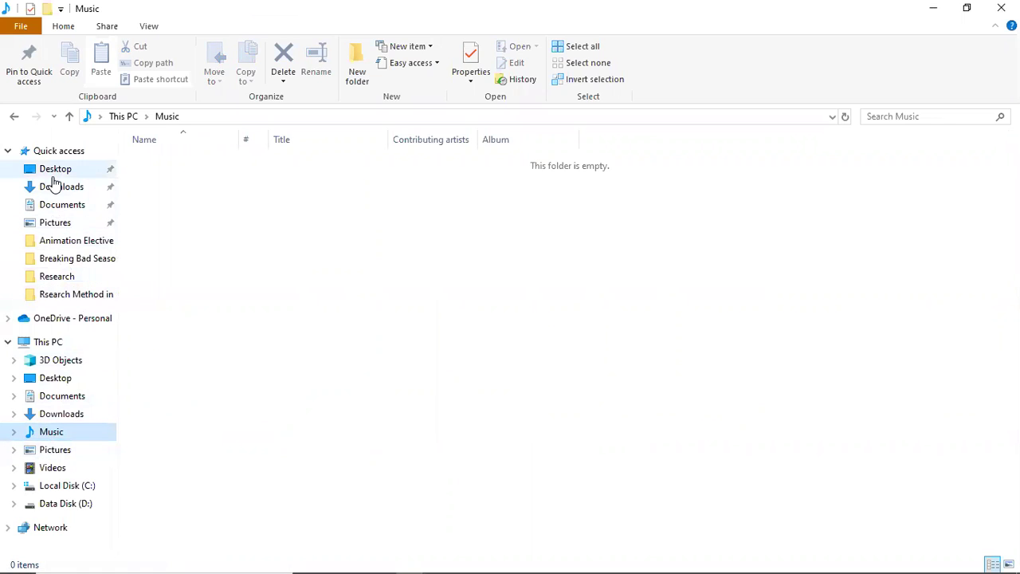
pyautogui.click(74, 504)
pyautogui.doubleClick(164, 194)
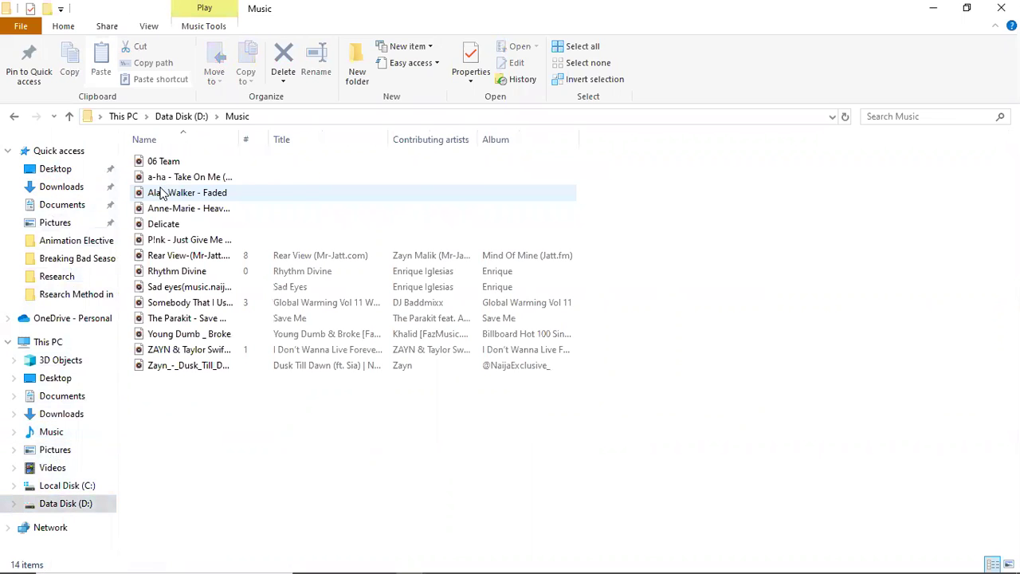
pyautogui.click(166, 168)
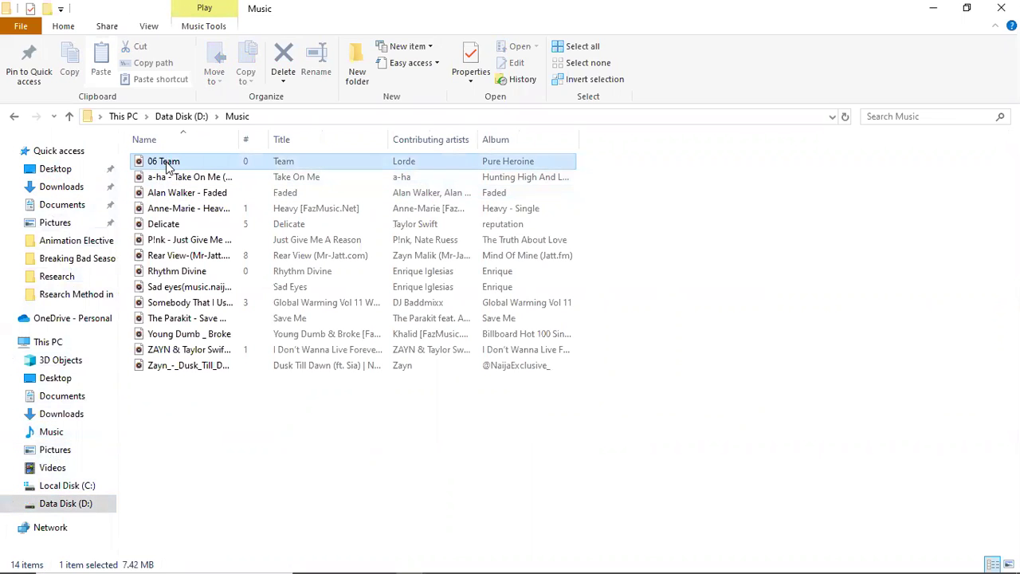
pyautogui.moveTo(160, 169); pyautogui.dragTo(476, 486)
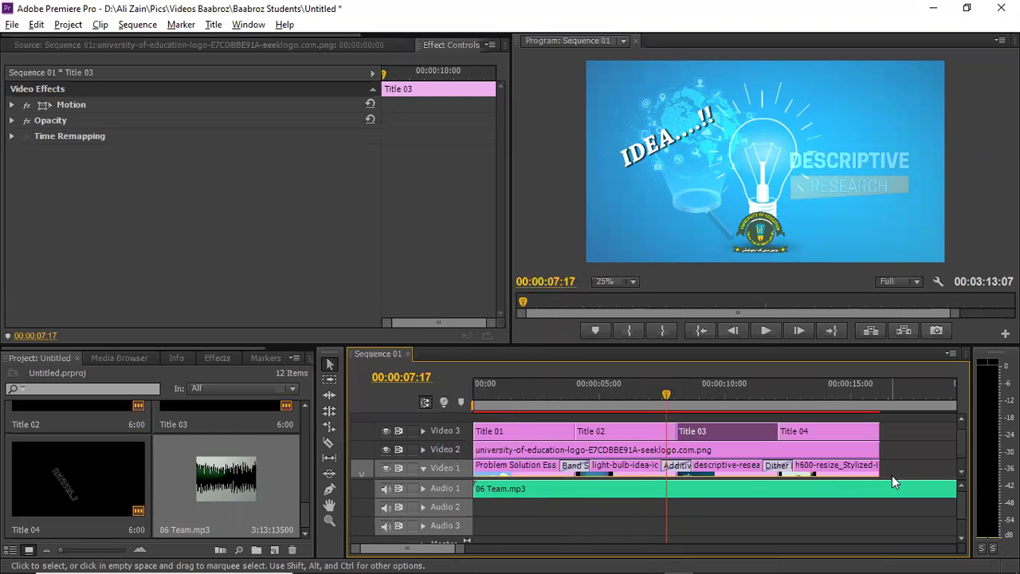
# Split the 06 Team song on Audio 1 with the Razor tool at 00:00:16:04, where the titles and images end.
pyautogui.moveTo(426, 555); pyautogui.dragTo(386, 556)
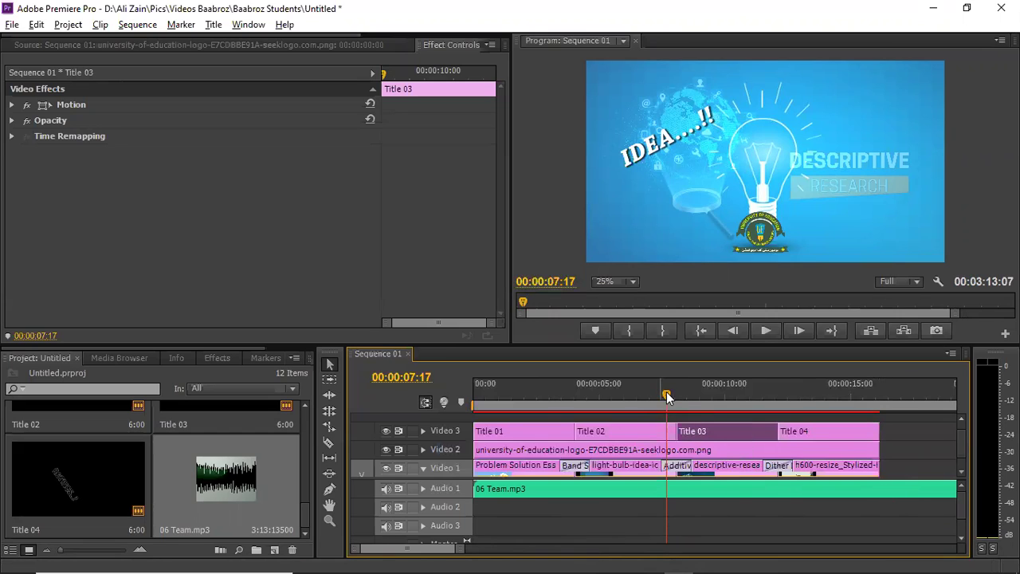
pyautogui.moveTo(666, 392); pyautogui.dragTo(880, 399)
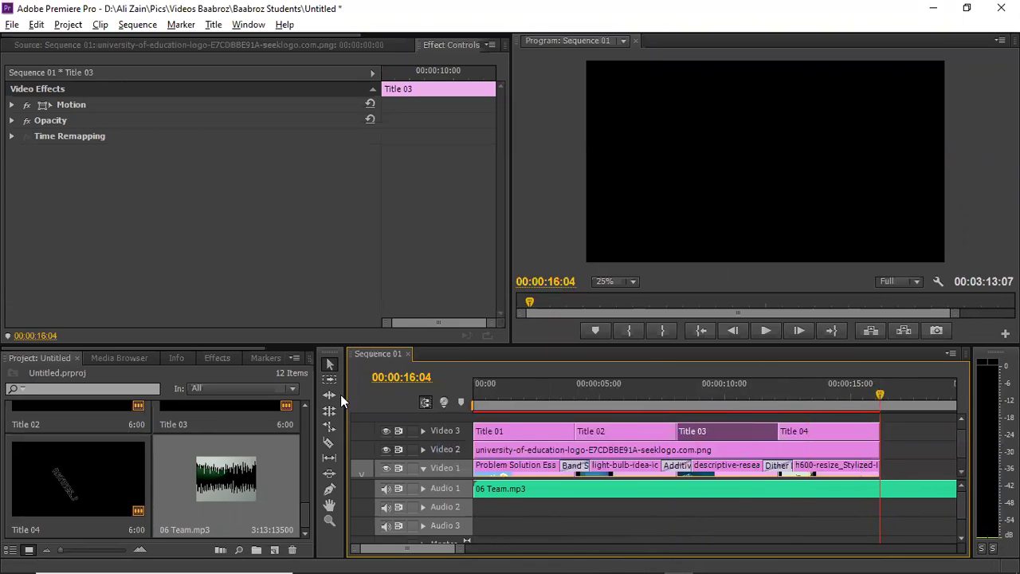
pyautogui.click(330, 441)
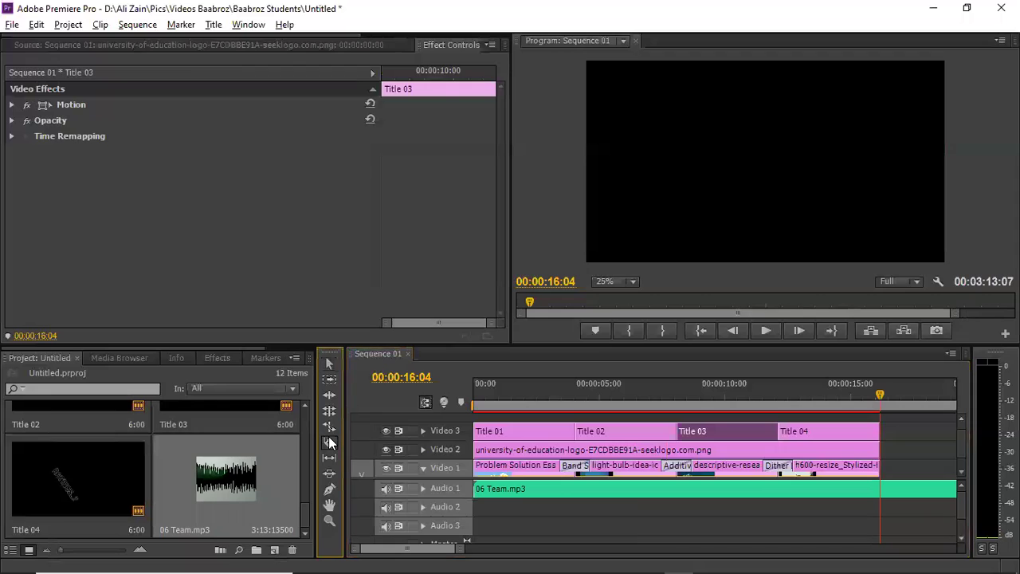
pyautogui.click(883, 487)
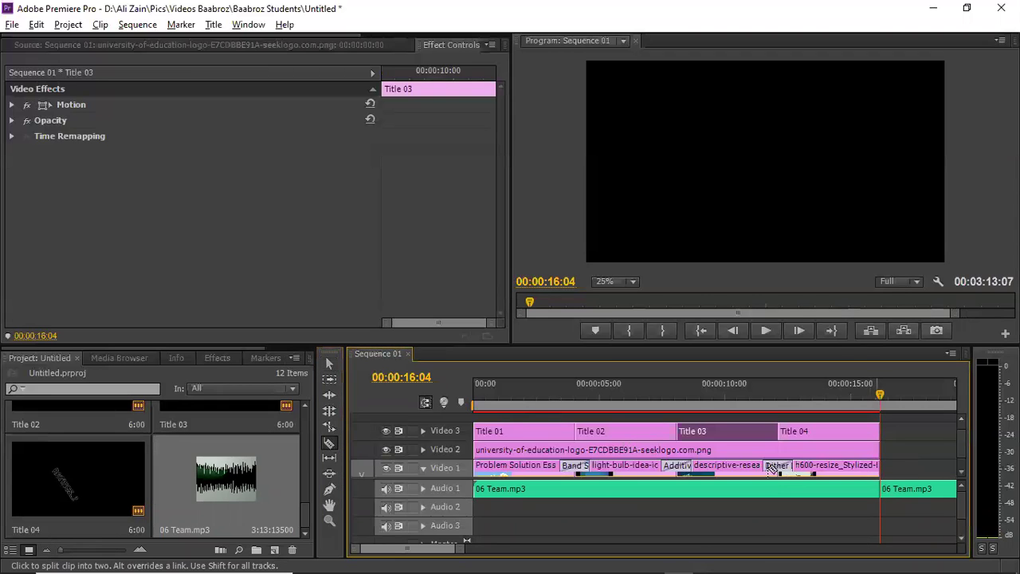
# Delete all of the 06 Team song beyond the 00:00:16:04 cut, including the short leftover piece.
pyautogui.click(319, 363)
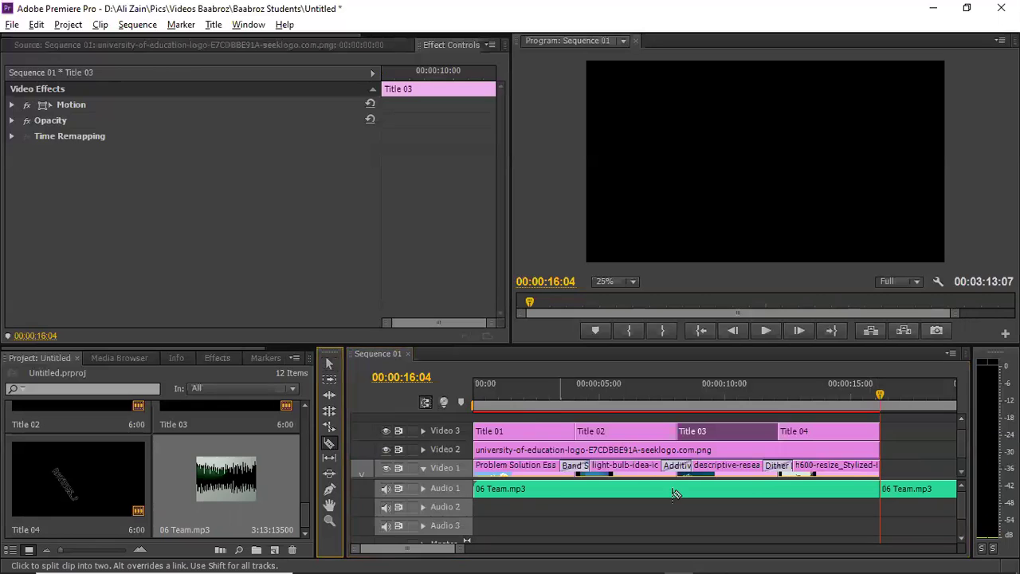
pyautogui.click(906, 489)
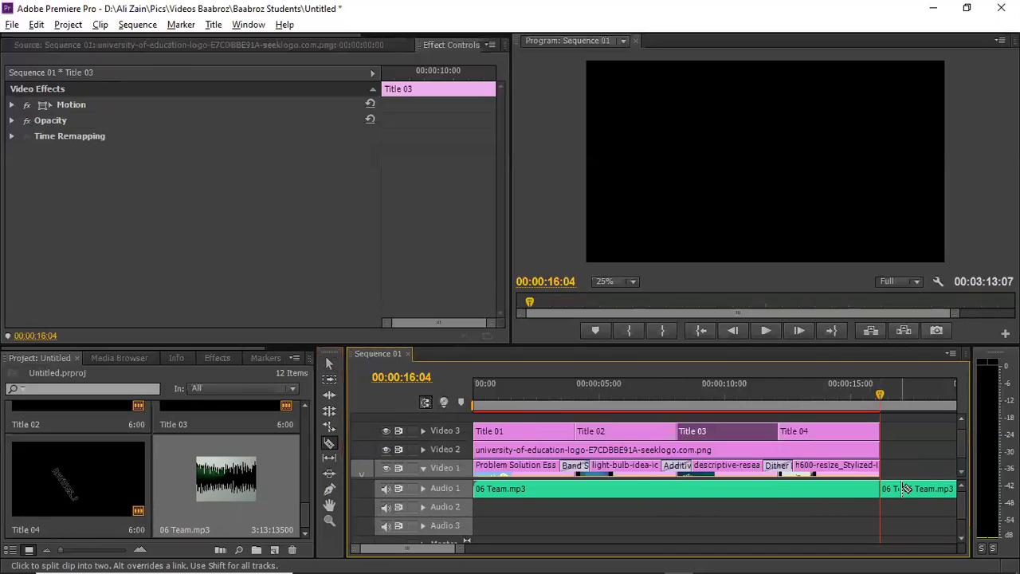
pyautogui.click(330, 364)
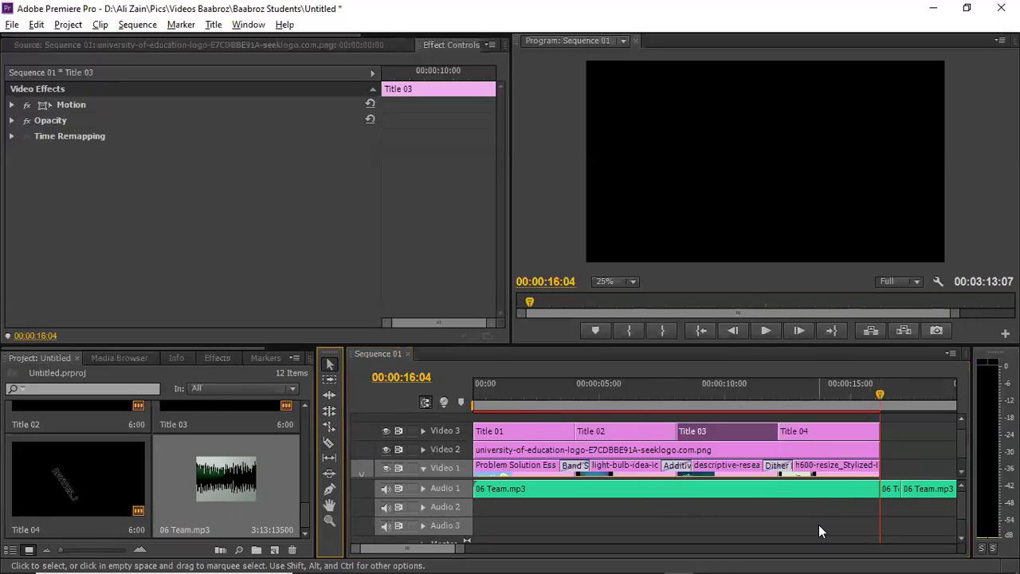
pyautogui.click(928, 488)
pyautogui.press('Delete')
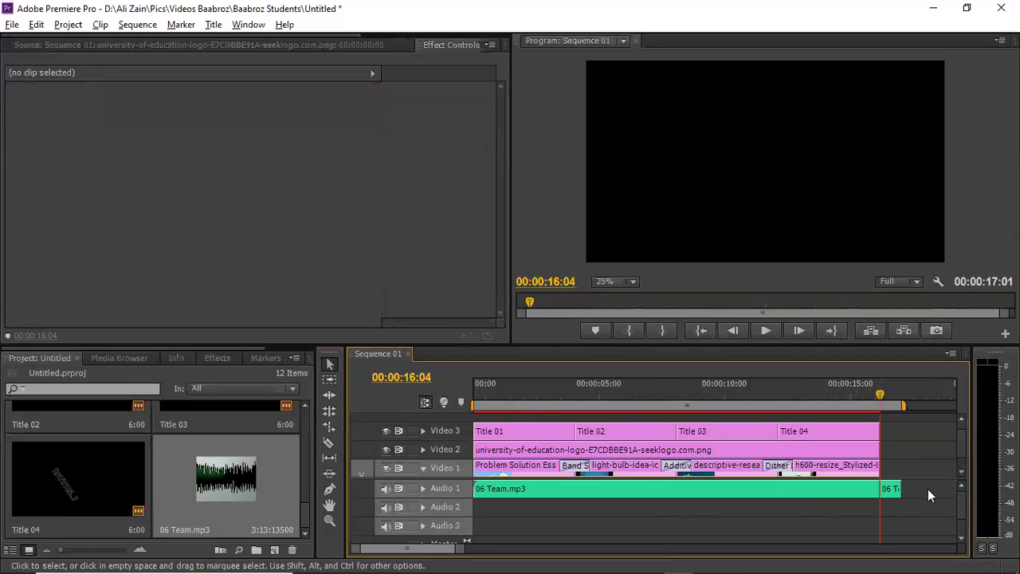
pyautogui.click(890, 489)
pyautogui.click(890, 489)
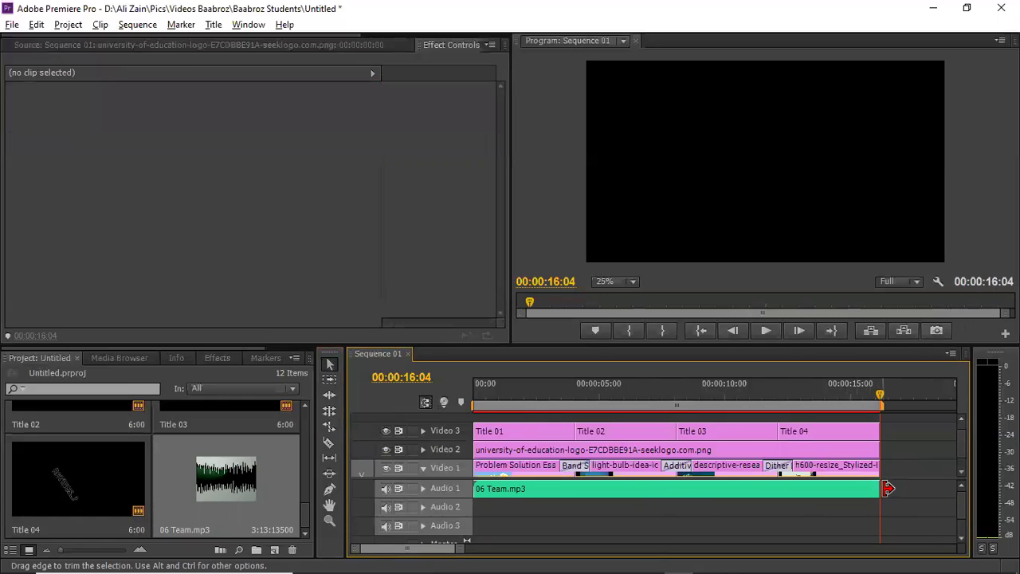
# Play the sequence from the start with the trimmed music, then skip ahead to 00:00:14:23 in the Title 04 section.
pyautogui.click(874, 403)
pyautogui.moveTo(874, 402); pyautogui.dragTo(458, 372)
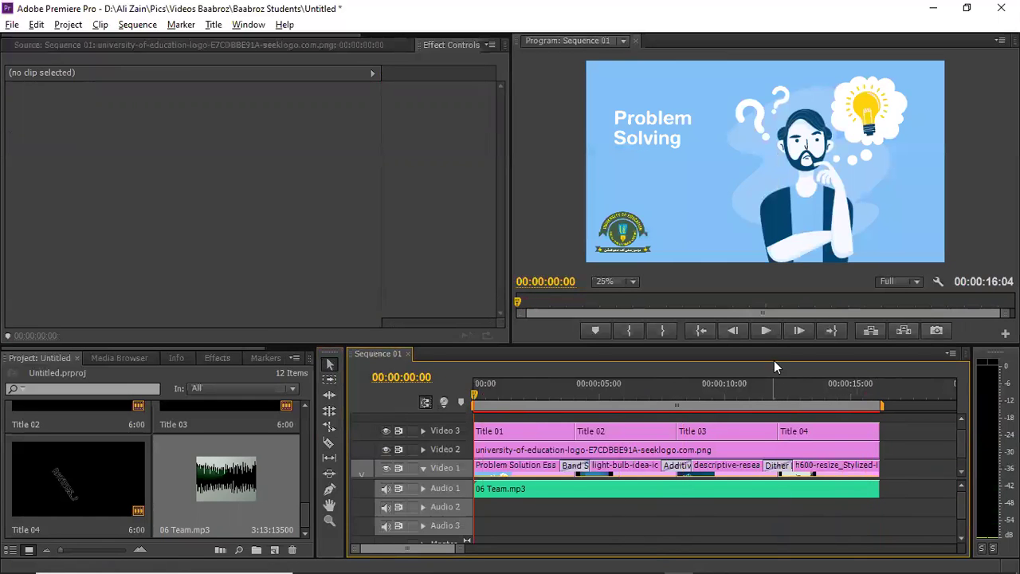
pyautogui.click(765, 331)
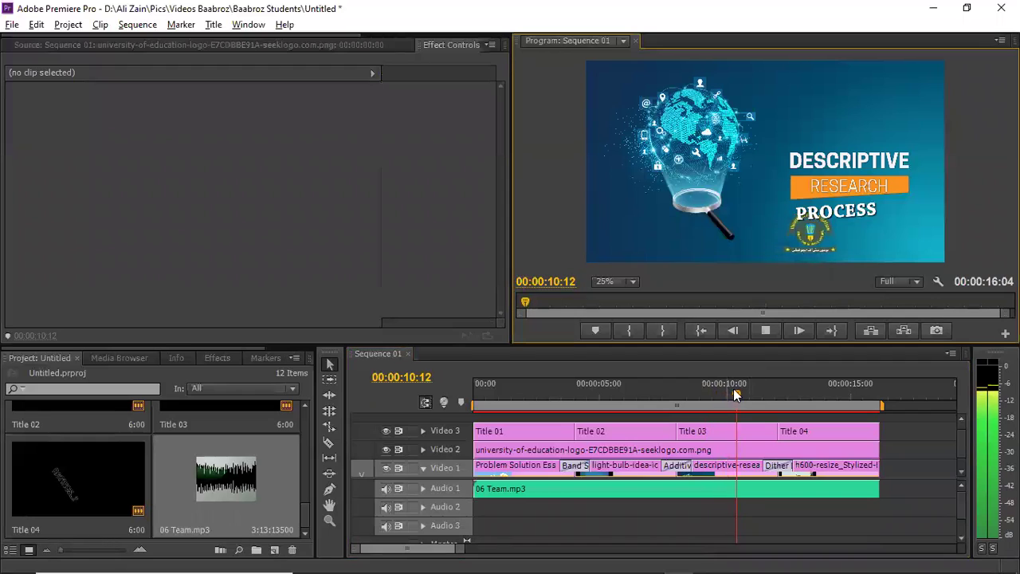
pyautogui.moveTo(757, 396); pyautogui.dragTo(849, 387)
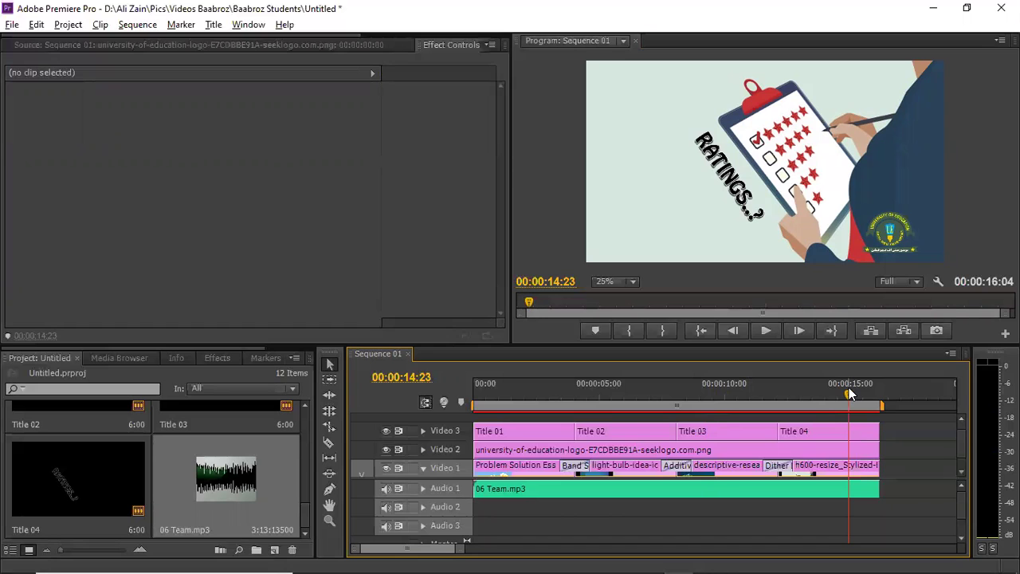
# Import the video IMG_6425 from the Downloads folder and place it on Video 3 just after the end of Title 04.
pyautogui.moveTo(430, 562)
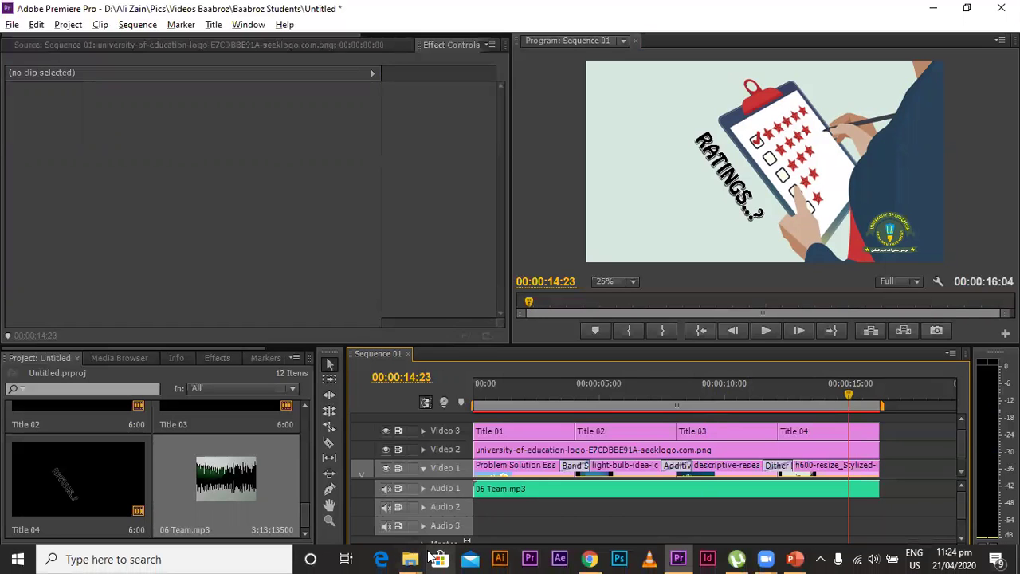
pyautogui.moveTo(438, 500)
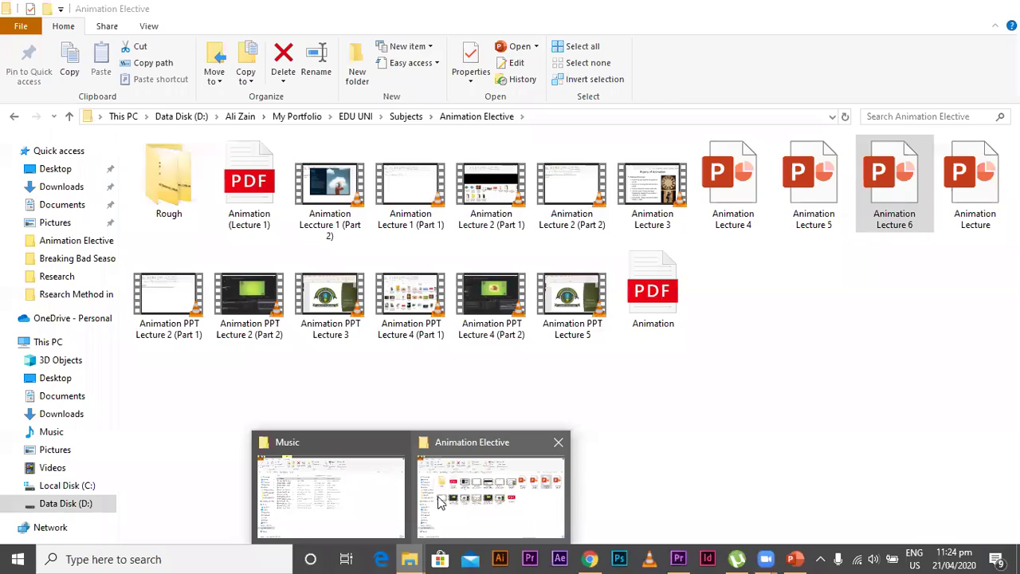
pyautogui.click(330, 501)
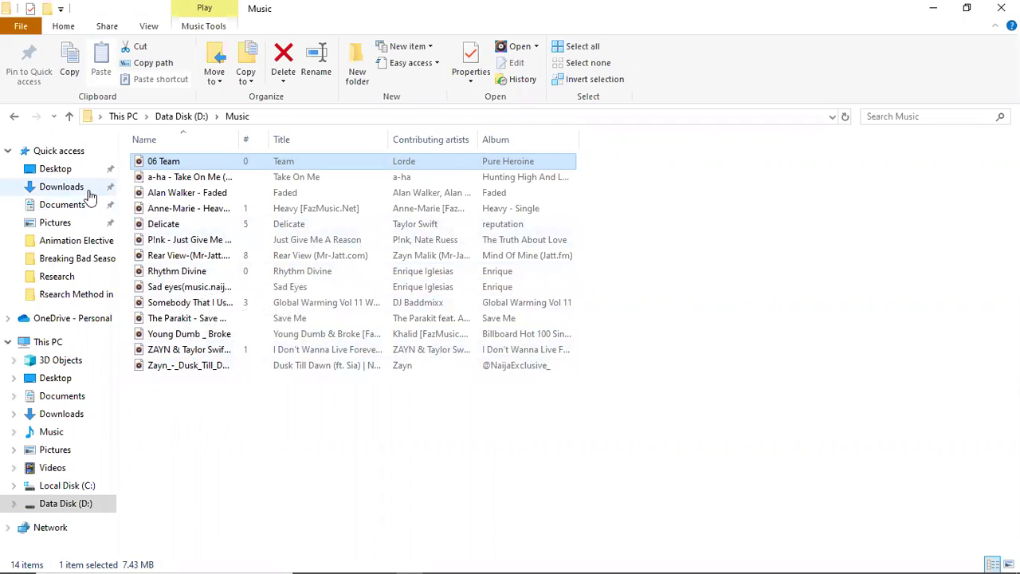
pyautogui.click(15, 118)
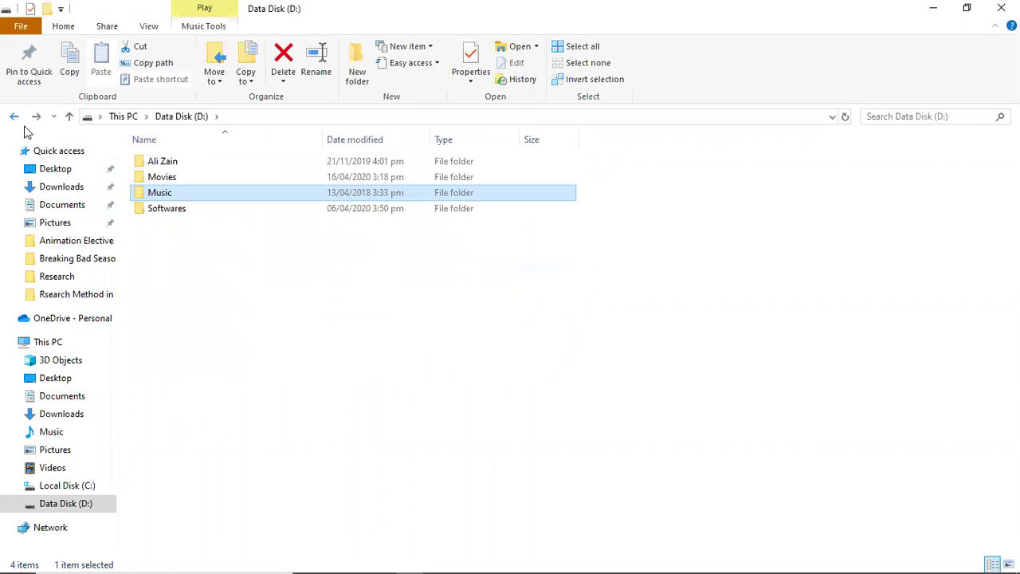
pyautogui.click(61, 187)
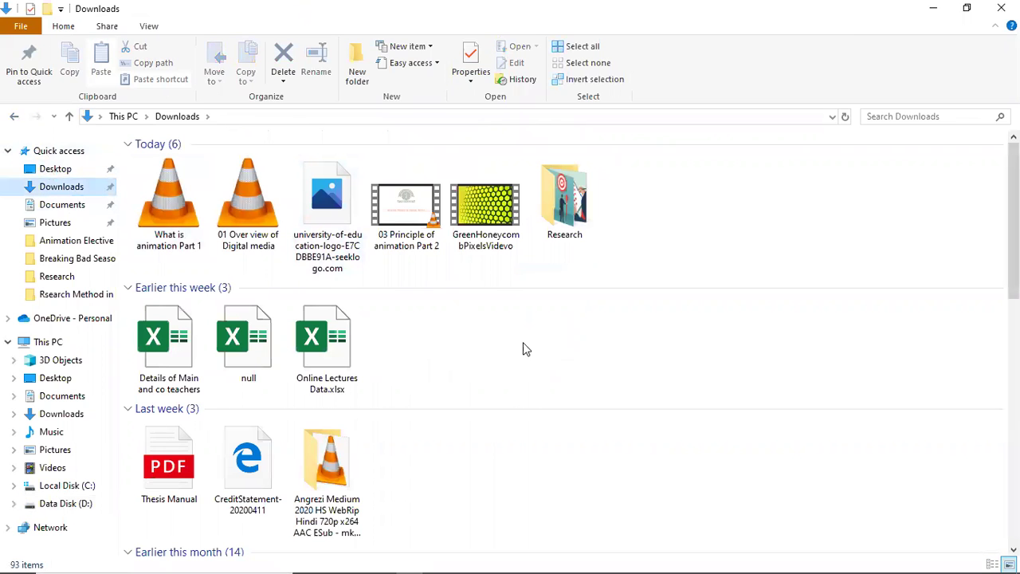
pyautogui.scroll(-10, 821, 339)
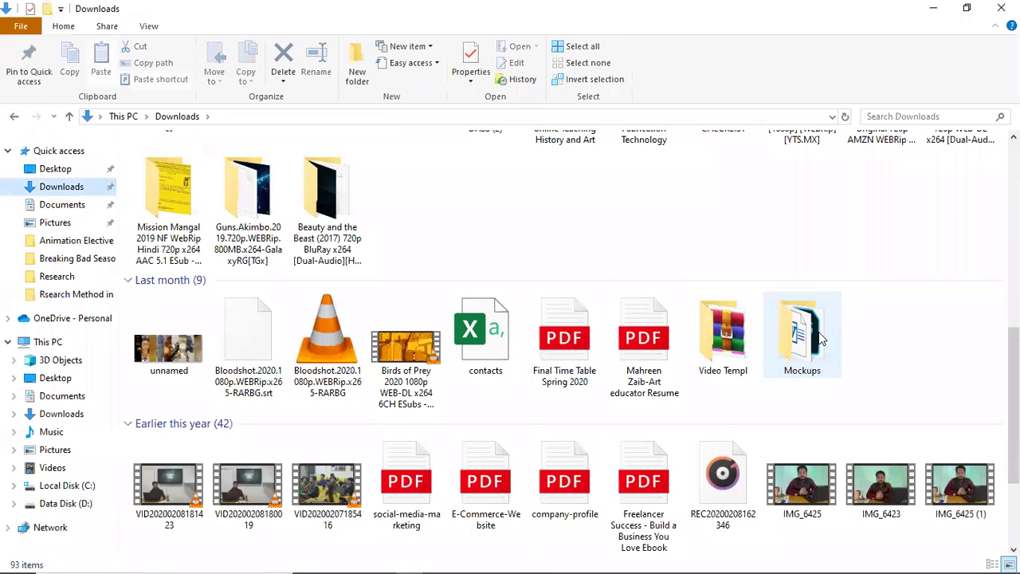
pyautogui.scroll(-3, 804, 478)
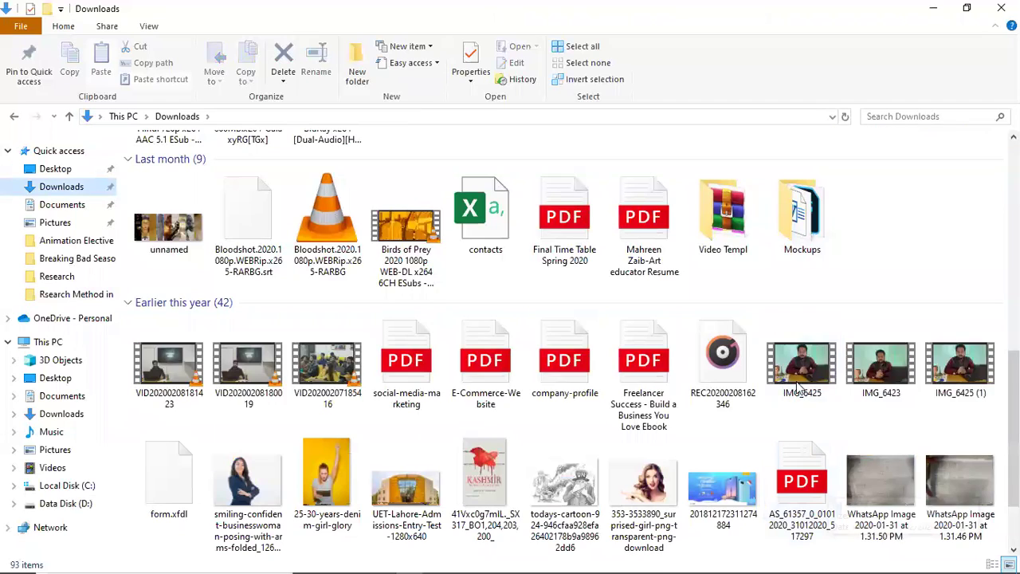
pyautogui.moveTo(797, 386); pyautogui.dragTo(901, 434)
# Unlink IMG_6425.MOV, delete its video part, and move its audio to the start of Audio 2.
pyautogui.click(923, 432)
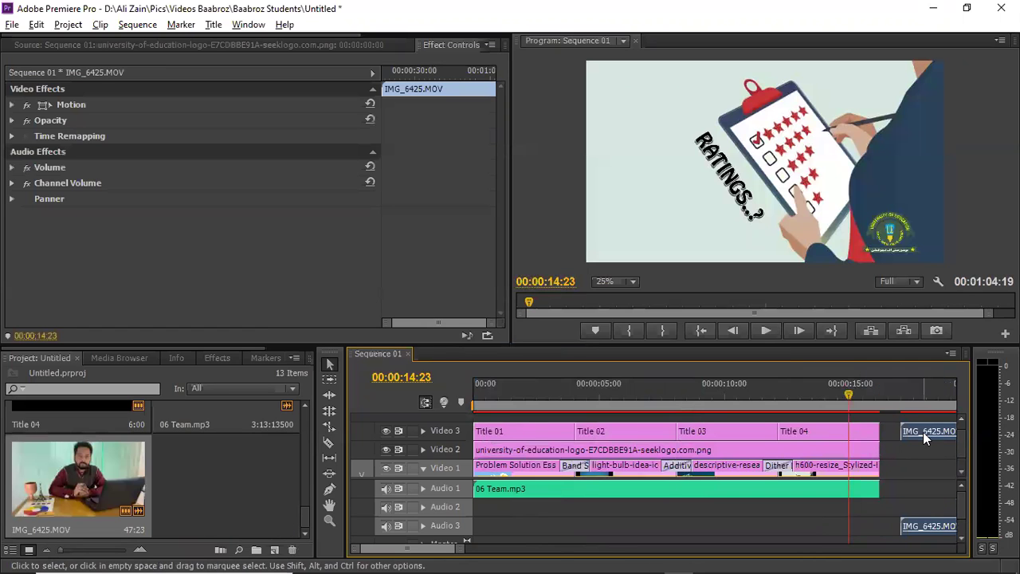
pyautogui.rightClick(923, 432)
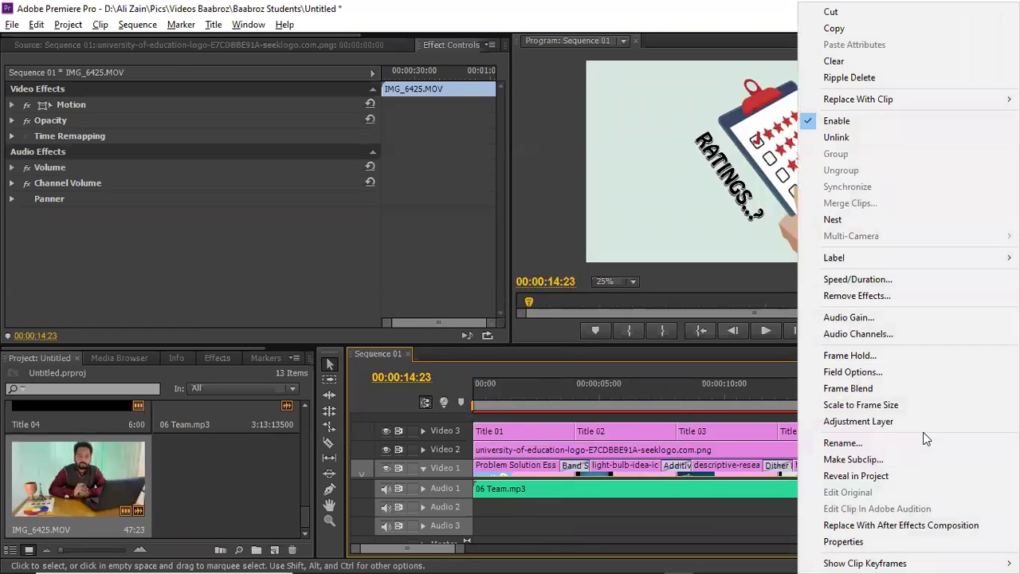
pyautogui.click(836, 137)
pyautogui.press('Delete')
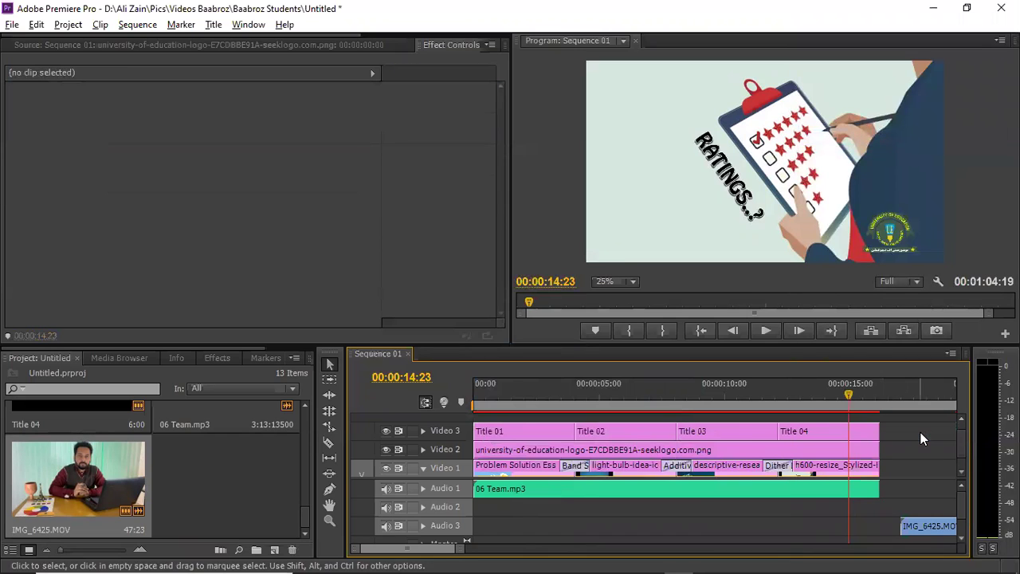
pyautogui.moveTo(933, 529); pyautogui.dragTo(506, 514)
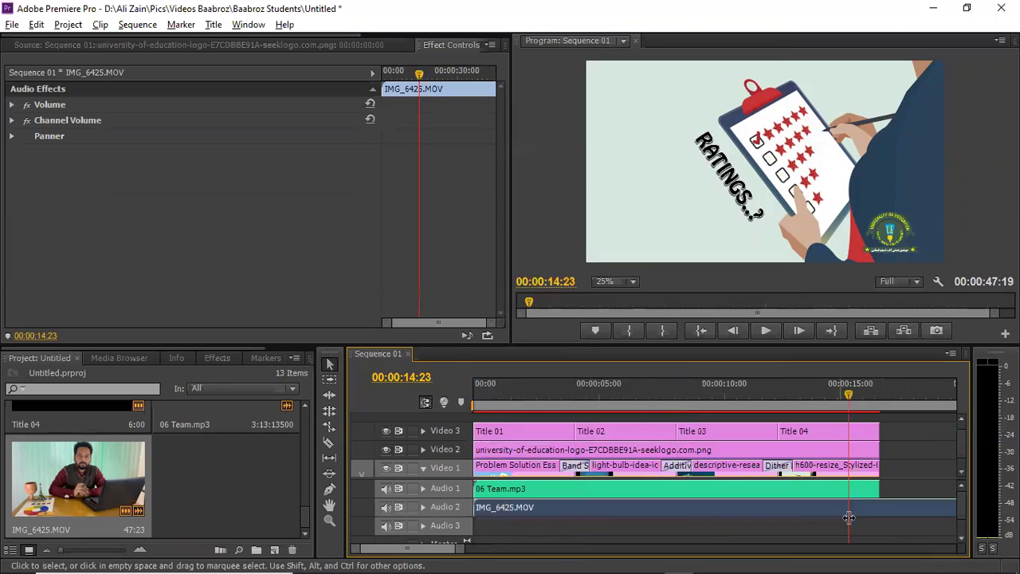
# Cut the IMG_6425.MOV audio at the end of the music clip and delete the remainder.
pyautogui.click(331, 446)
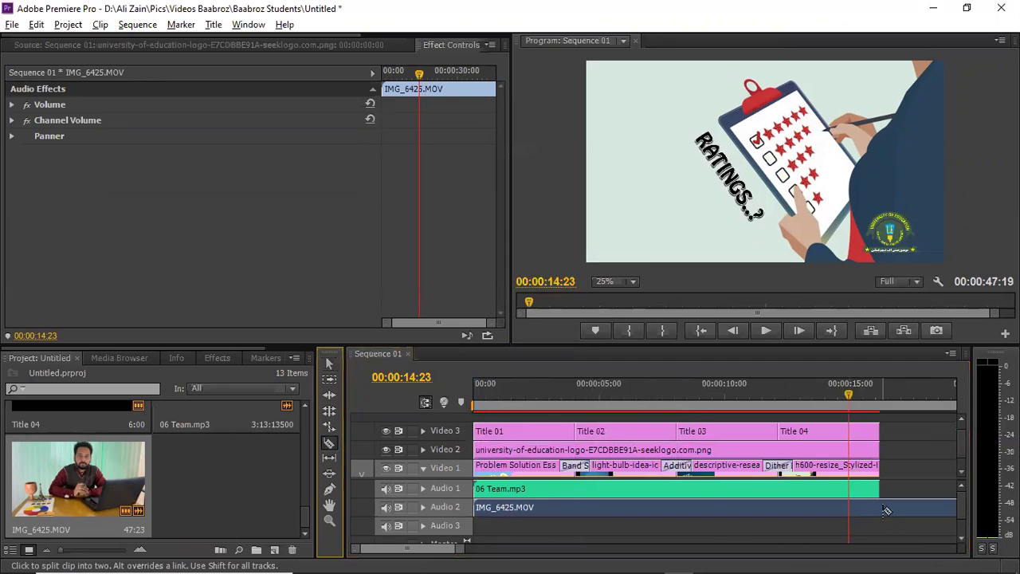
pyautogui.click(880, 507)
pyautogui.click(329, 363)
pyautogui.click(902, 510)
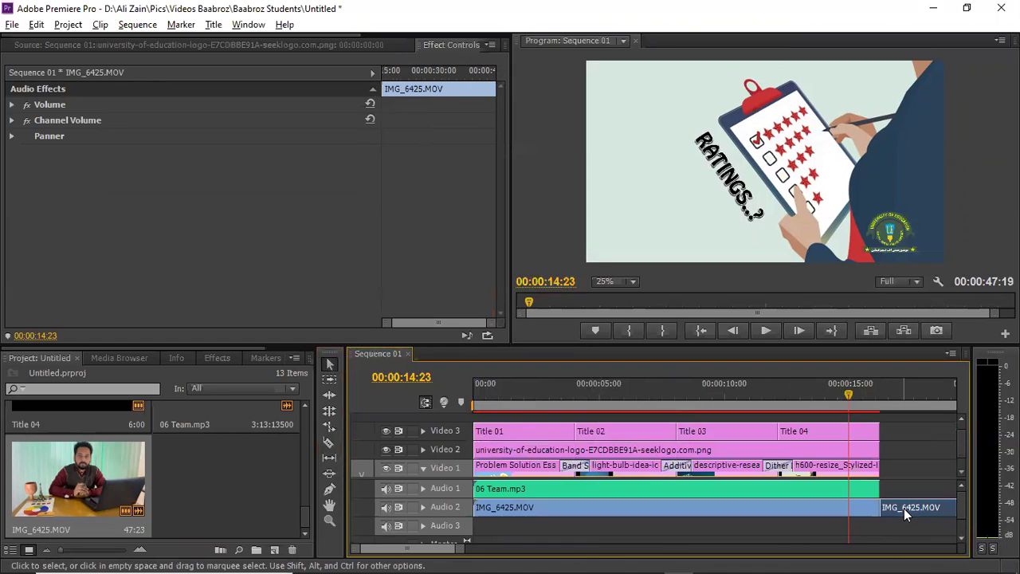
pyautogui.press('Delete')
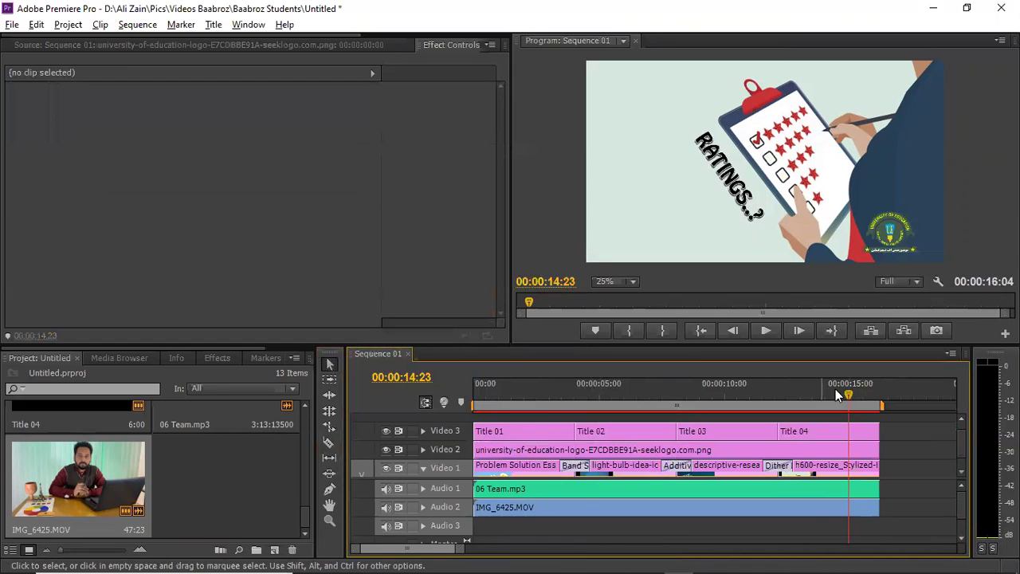
# Play the sequence from the start to 00:00:06:12 to hear the voice and music together.
pyautogui.moveTo(847, 391); pyautogui.dragTo(460, 393)
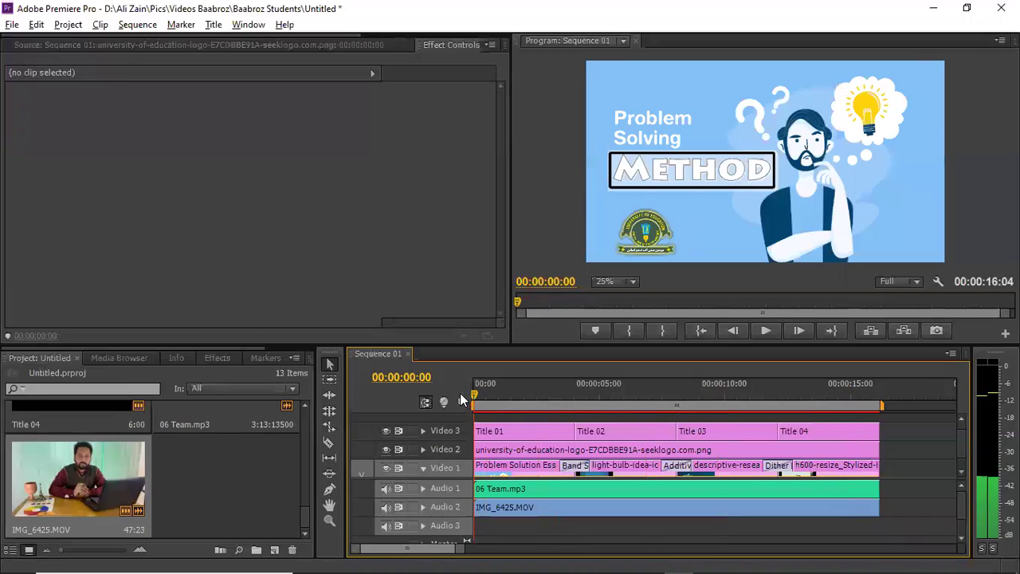
pyautogui.click(765, 333)
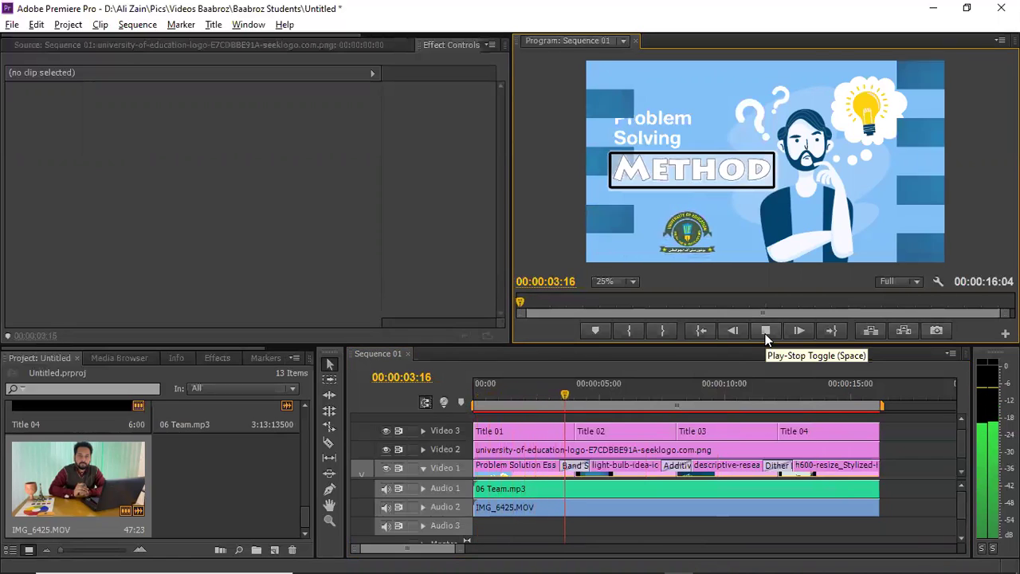
pyautogui.click(766, 336)
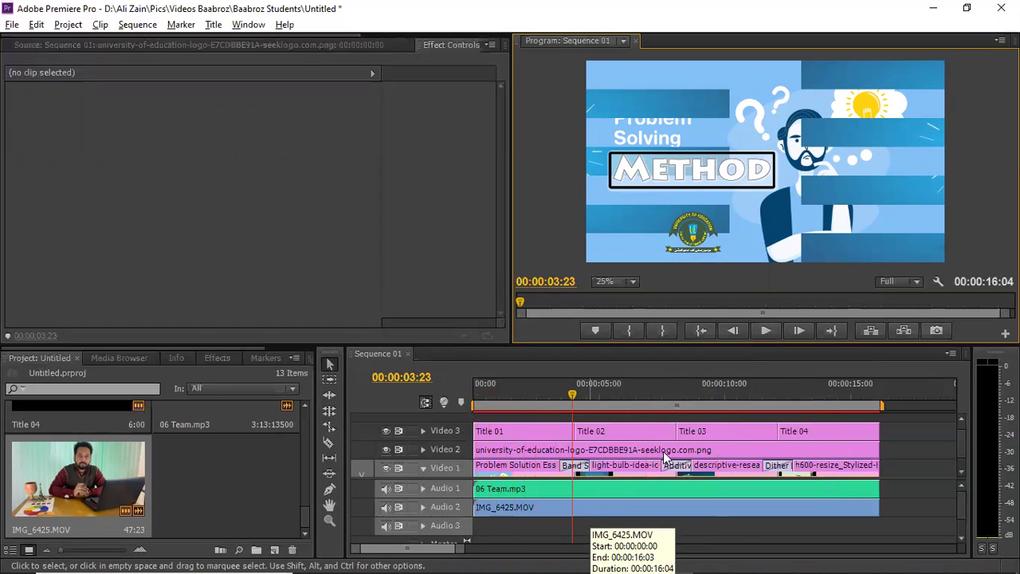
pyautogui.click(762, 332)
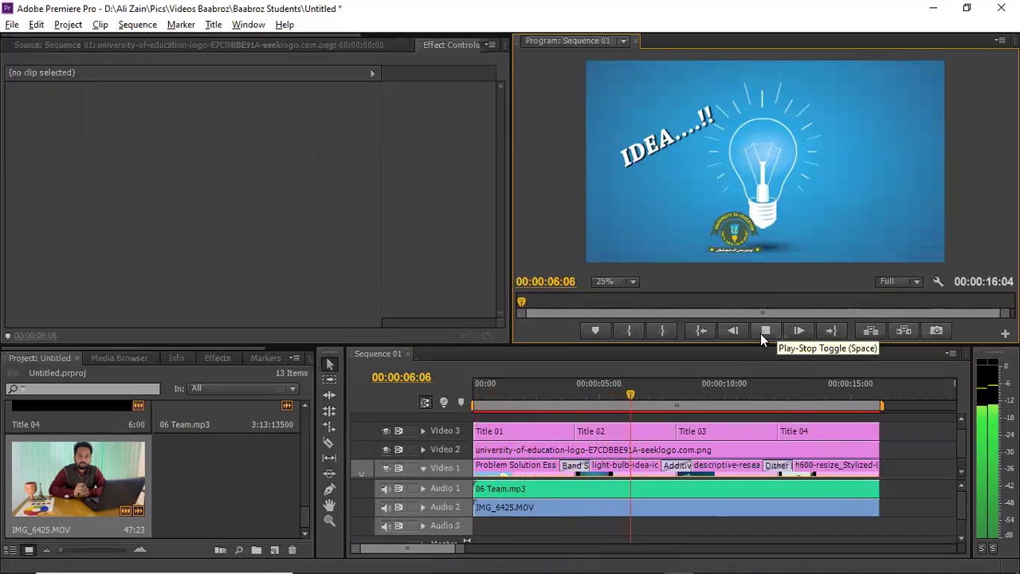
pyautogui.click(761, 332)
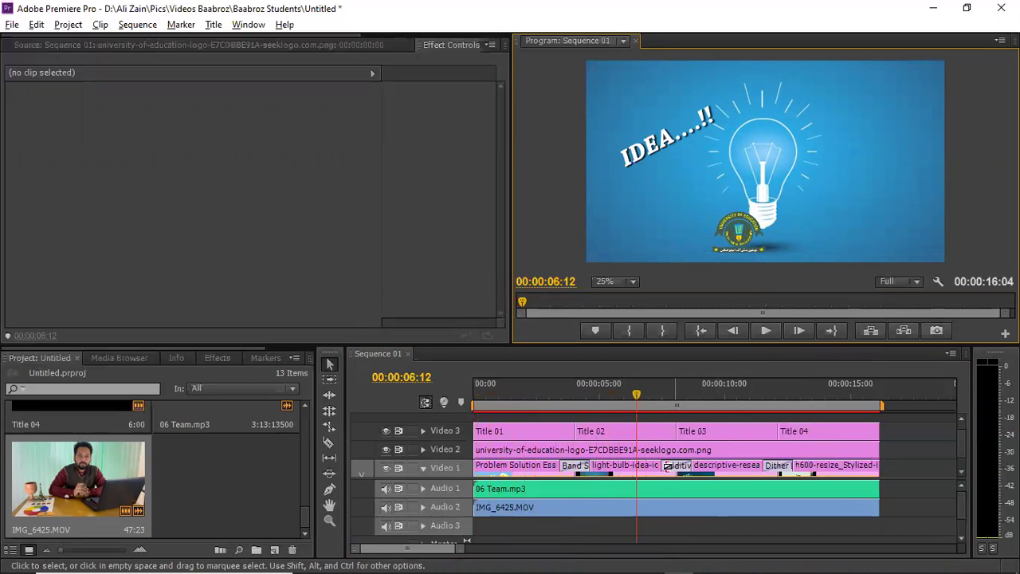
# Show the Volume settings of the 06 Team clip in Effect Controls and turn off keyframing for its Level.
pyautogui.click(591, 488)
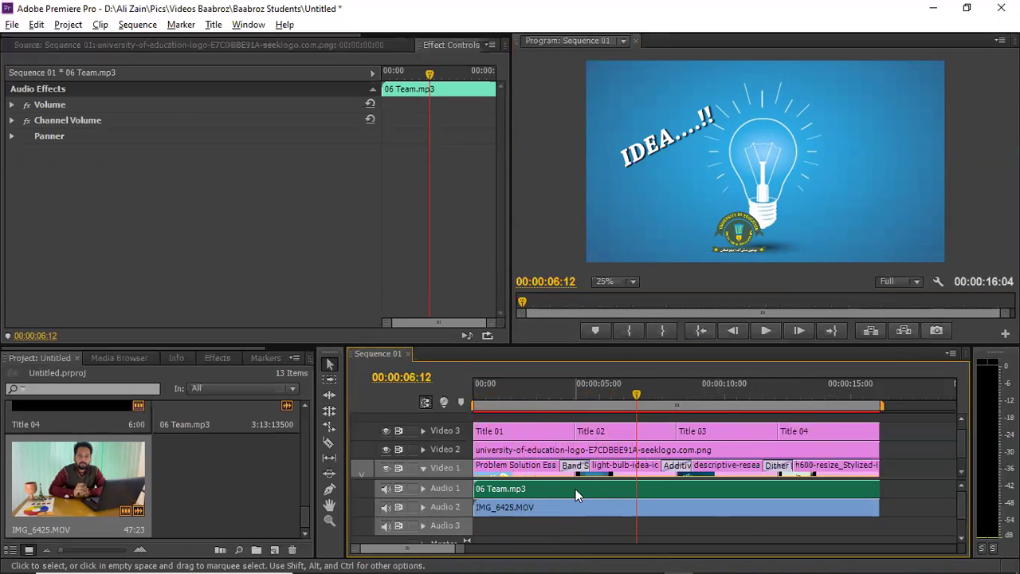
pyautogui.click(12, 104)
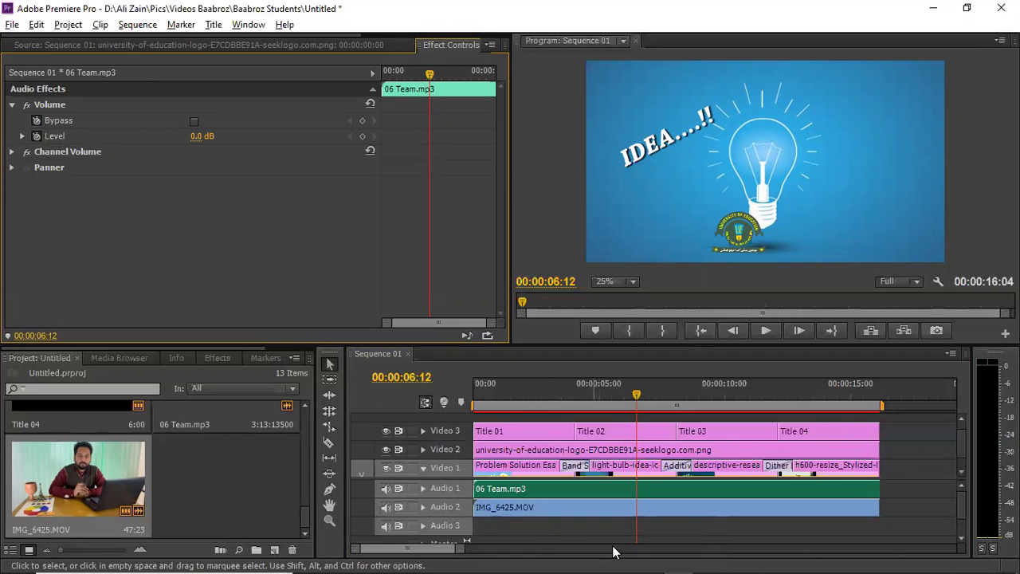
pyautogui.click(594, 489)
pyautogui.doubleClick(594, 488)
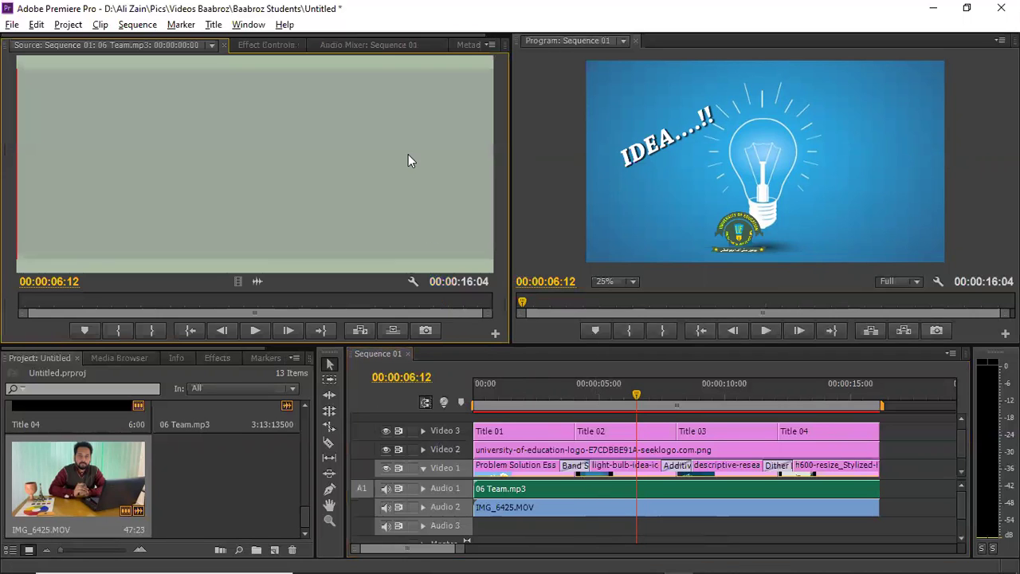
pyautogui.click(290, 43)
pyautogui.click(33, 137)
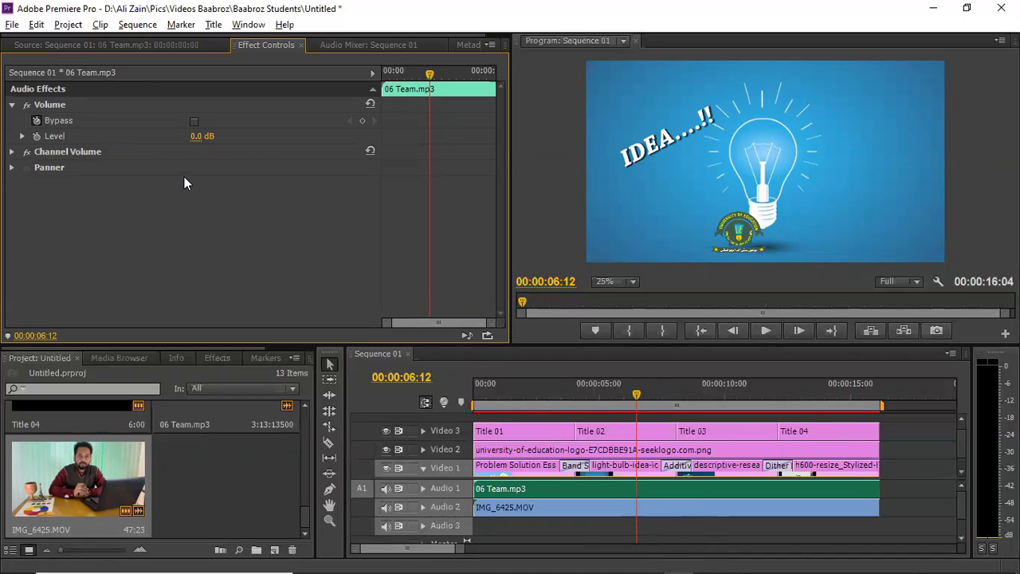
# Lower the Volume Level of the 06 Team music clip to -30.6 dB.
pyautogui.click(208, 136)
pyautogui.write('-14.6')
pyautogui.press('Return')
pyautogui.moveTo(205, 136)
pyautogui.mouseDown()
pyautogui.moveTo(175, 137)
pyautogui.moveTo(193, 137)
pyautogui.mouseUp()
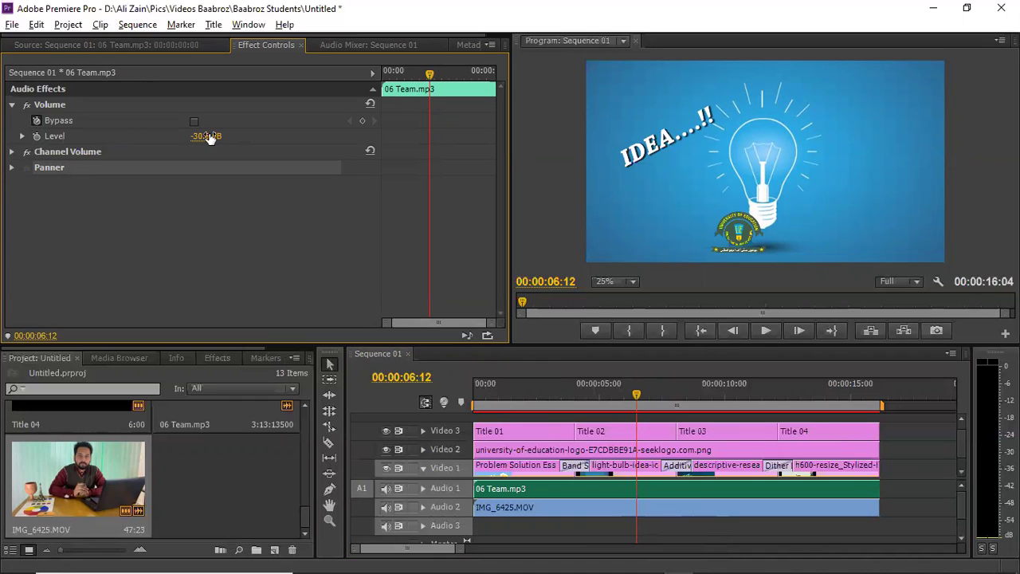
# Play the sequence from 00:00:06:12 and again from the start to 00:00:02:08 to judge the music volume against the voice.
pyautogui.click(767, 330)
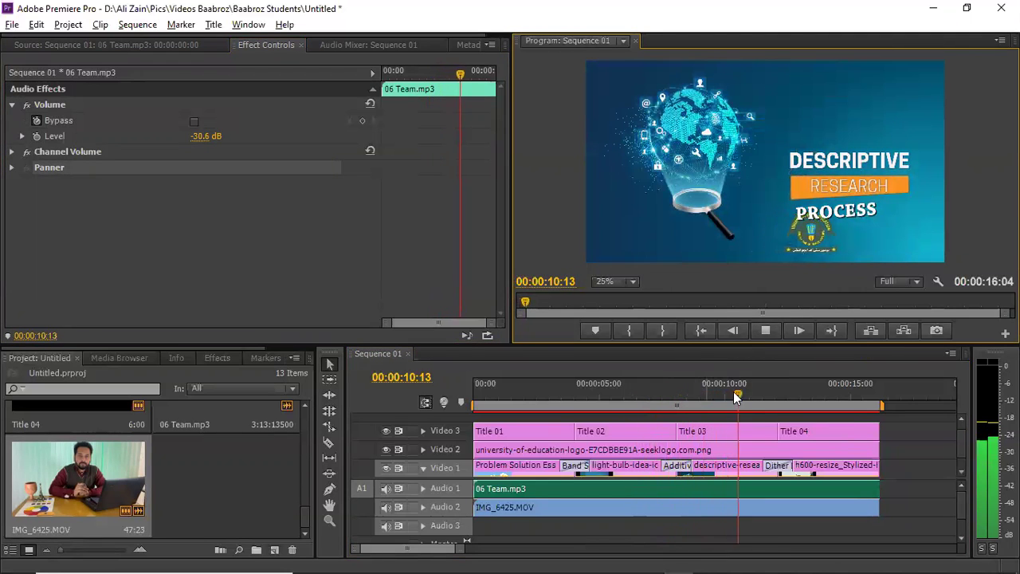
pyautogui.moveTo(745, 391); pyautogui.dragTo(456, 384)
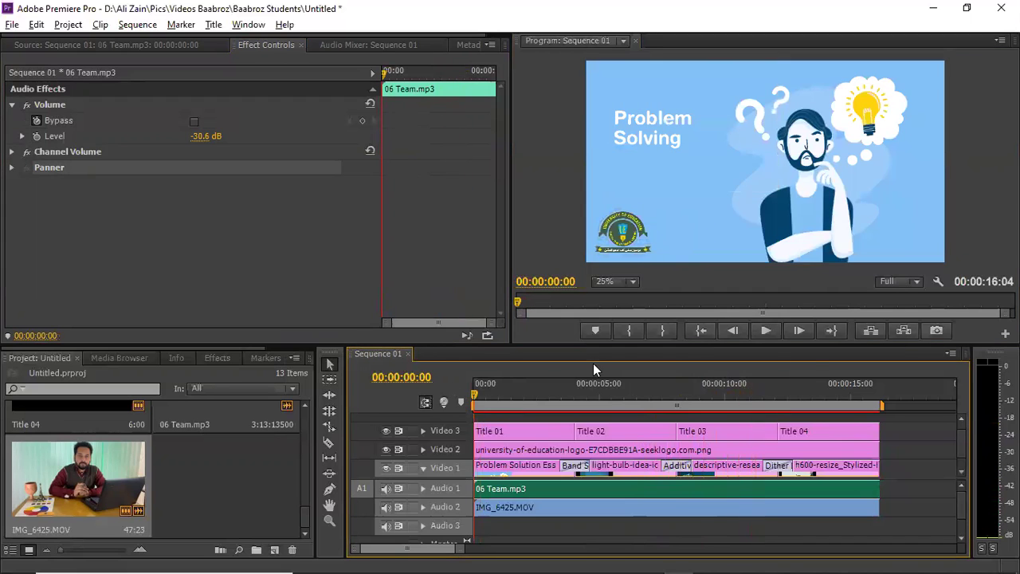
pyautogui.click(766, 330)
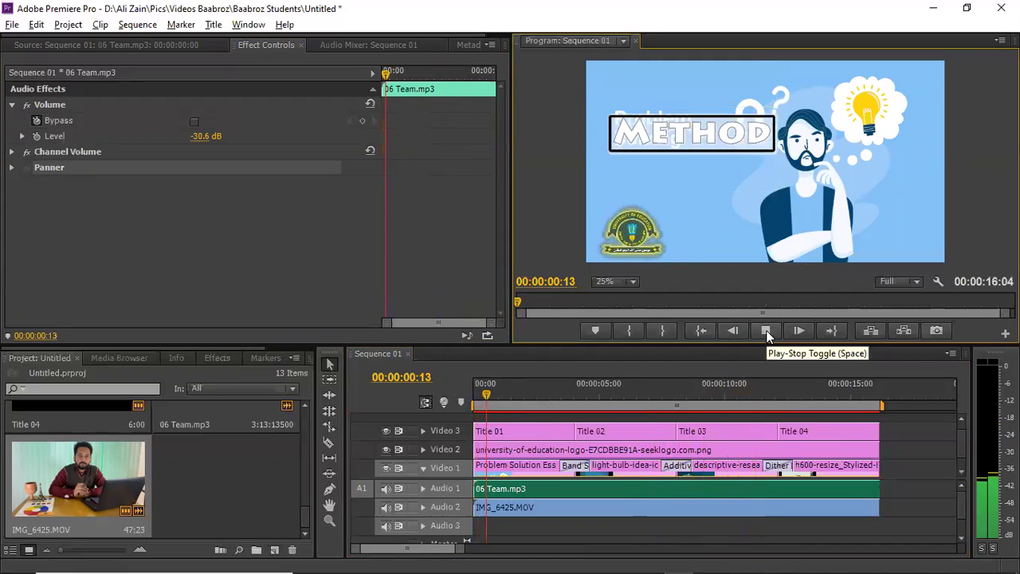
pyautogui.click(766, 330)
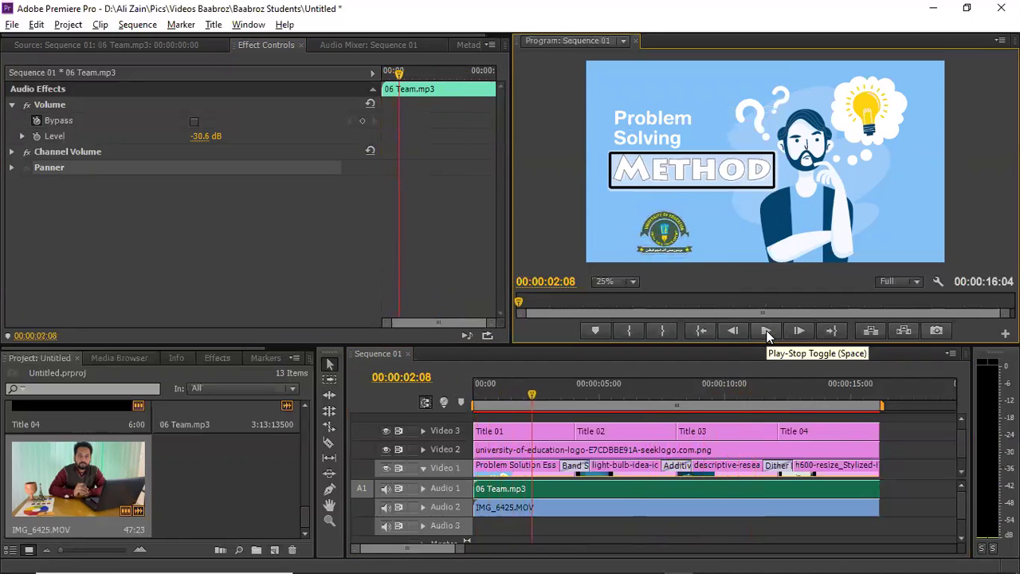
# Set the Volume Level of the 06 Team music clip to -15.6 dB.
pyautogui.click(207, 136)
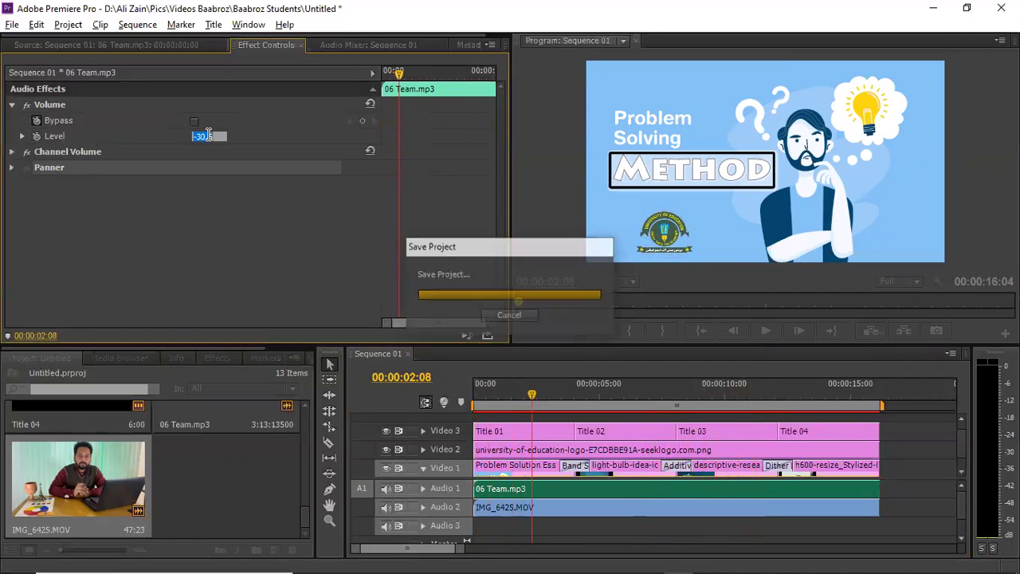
pyautogui.click(207, 182)
pyautogui.moveTo(198, 139)
pyautogui.mouseDown()
pyautogui.moveTo(135, 140)
pyautogui.moveTo(199, 140)
pyautogui.mouseUp()
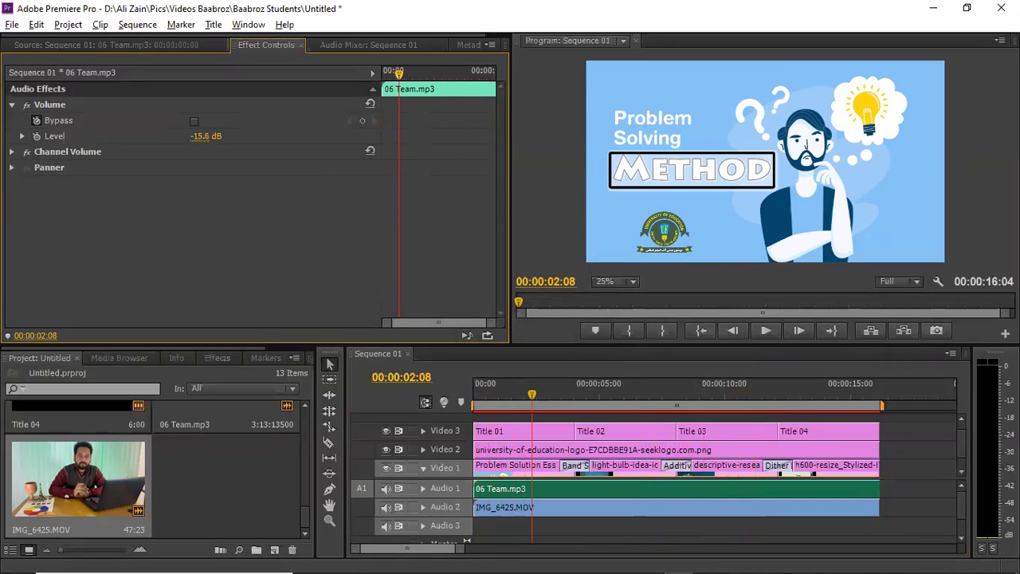
# Play the sequence from 00:00:02:08 to 00:00:06:21 to check the audio balance, and return the playhead to the start.
pyautogui.click(765, 331)
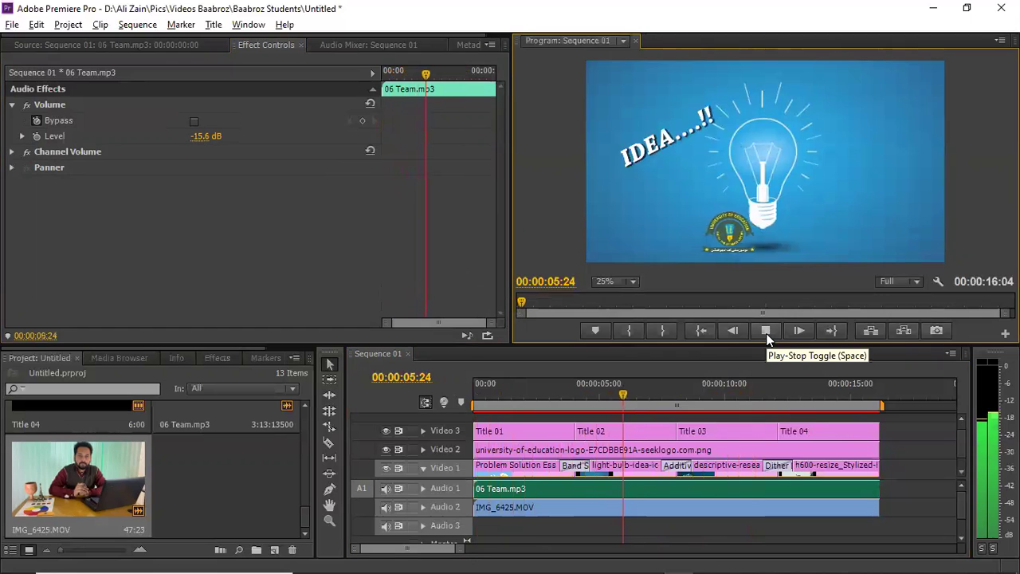
pyautogui.click(766, 331)
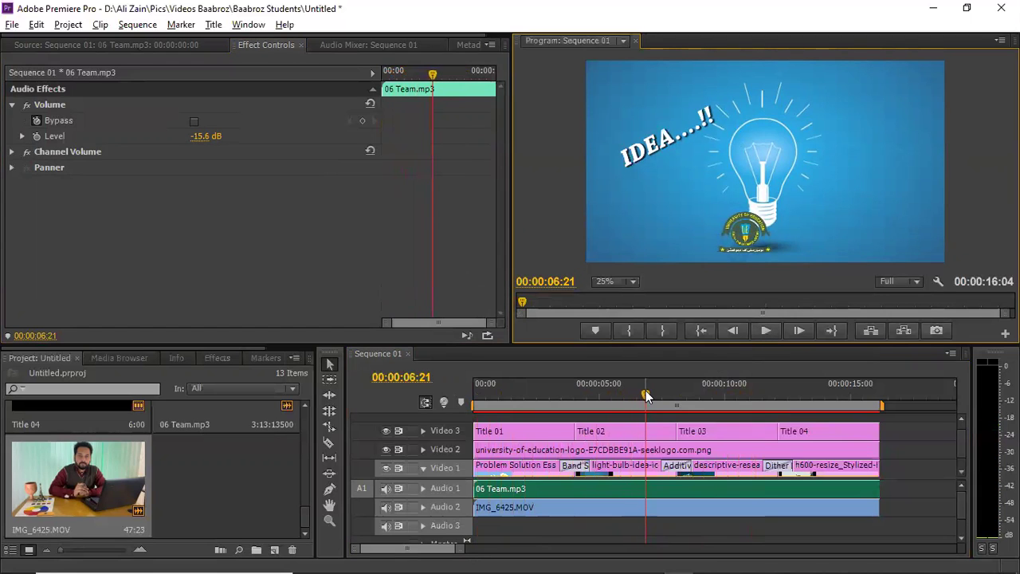
pyautogui.moveTo(645, 391); pyautogui.dragTo(466, 384)
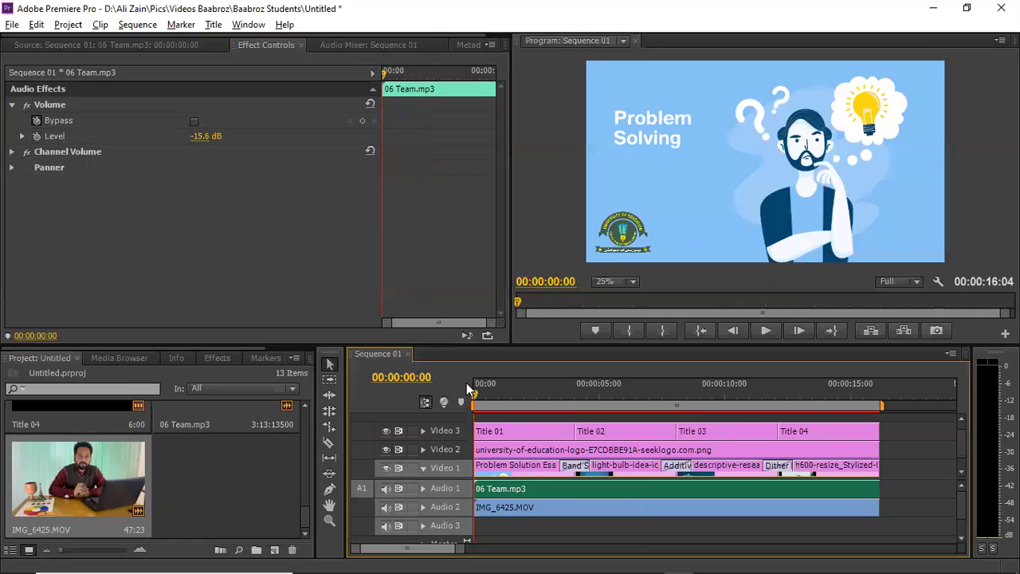
# Play the last seconds of the sequence, including from 00:00:14:12, to hear how the audio ends.
pyautogui.moveTo(476, 399); pyautogui.dragTo(847, 393)
pyautogui.click(764, 329)
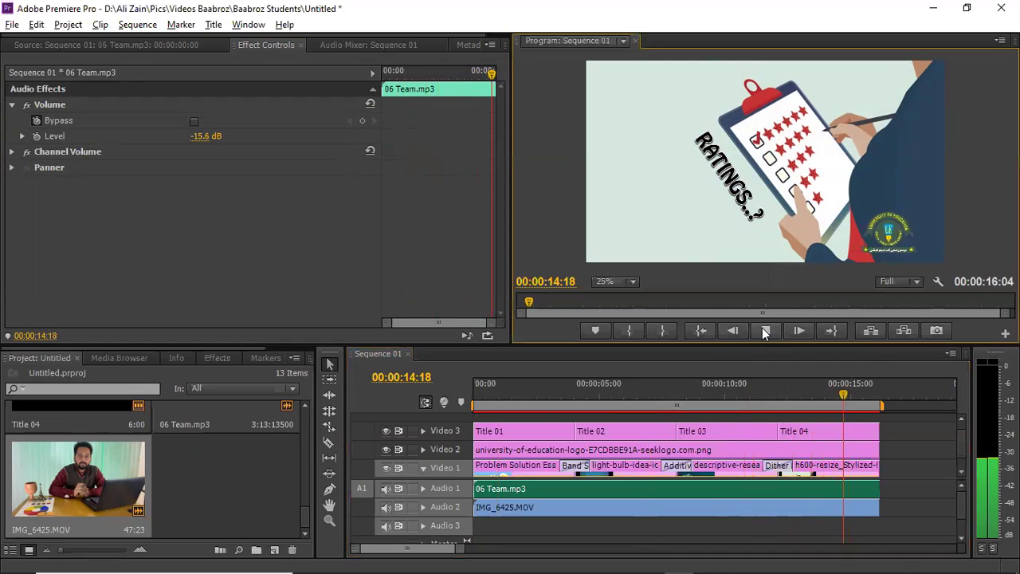
pyautogui.click(764, 329)
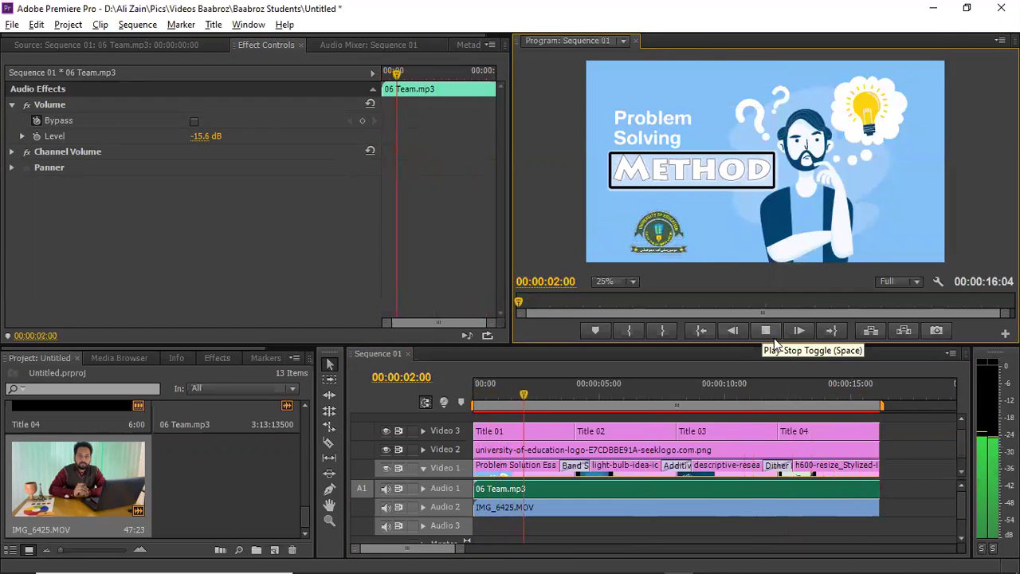
pyautogui.click(837, 389)
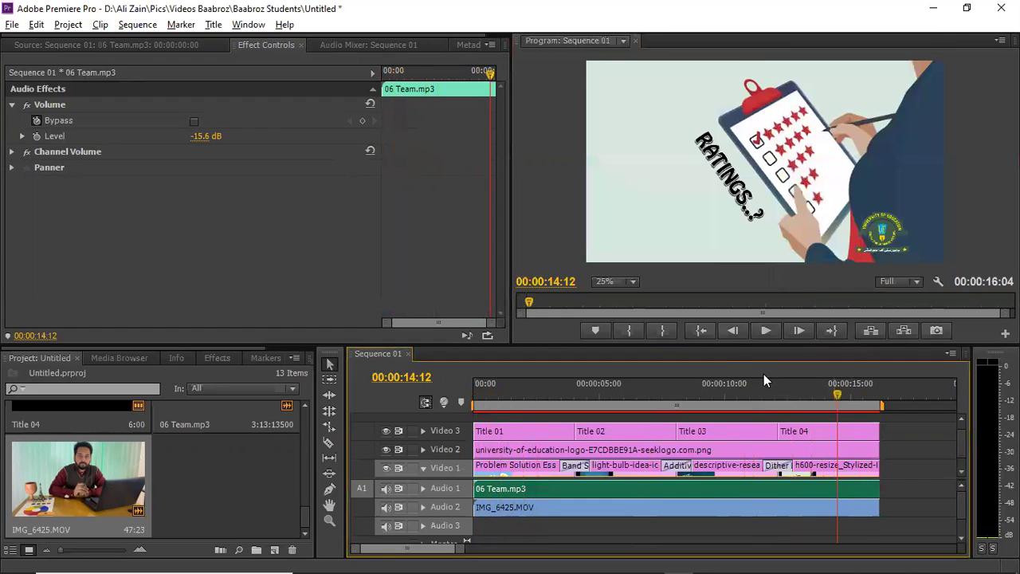
pyautogui.click(776, 331)
pyautogui.click(775, 331)
pyautogui.click(776, 330)
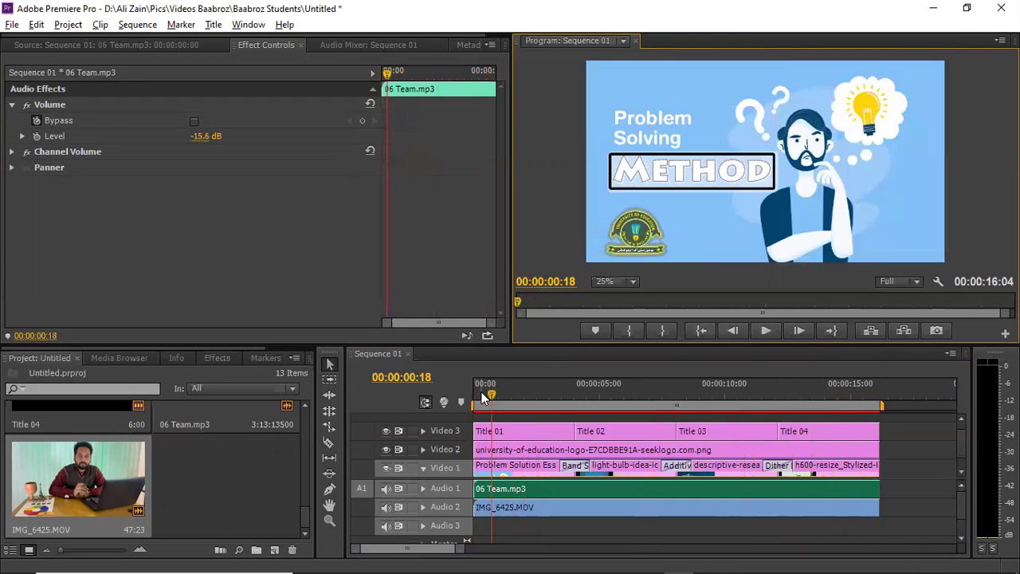
# Move the playhead to 00:00:15:04 and apply the Exponential Fade crossfade to the end of 06 Team.mp3 on Audio 1.
pyautogui.moveTo(494, 393); pyautogui.dragTo(855, 396)
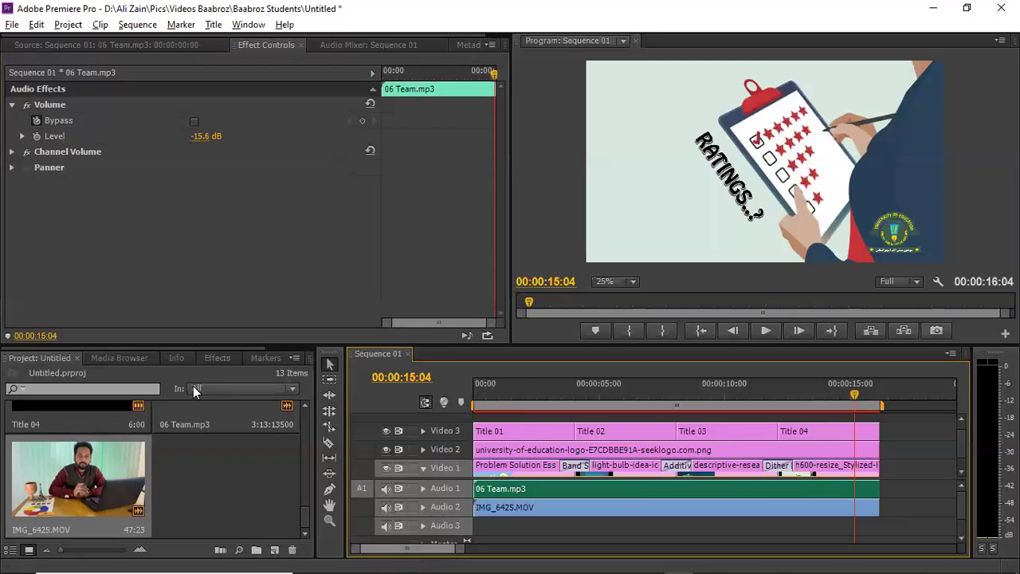
pyautogui.click(216, 358)
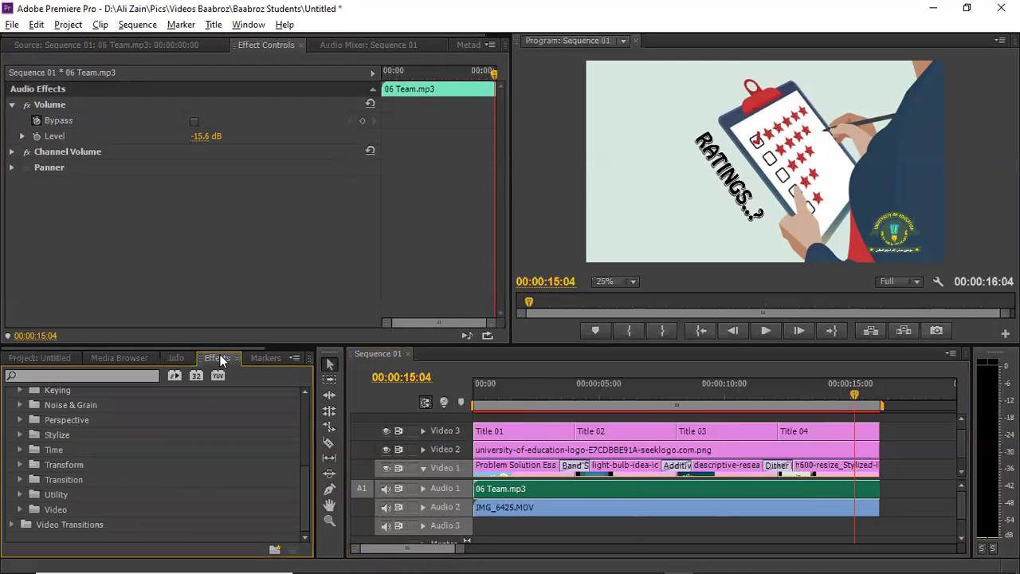
pyautogui.scroll(3, 51, 471)
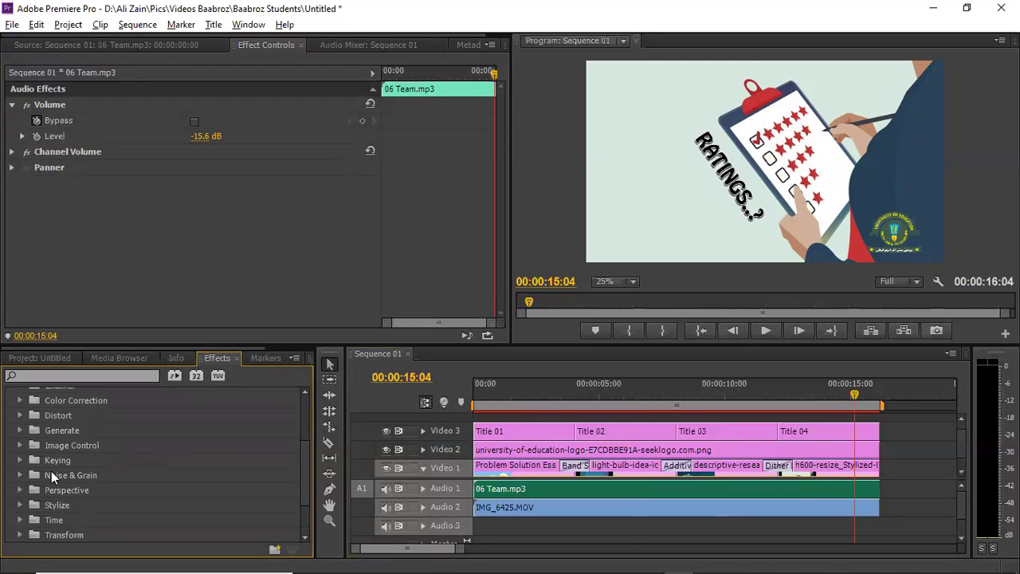
pyautogui.click(12, 401)
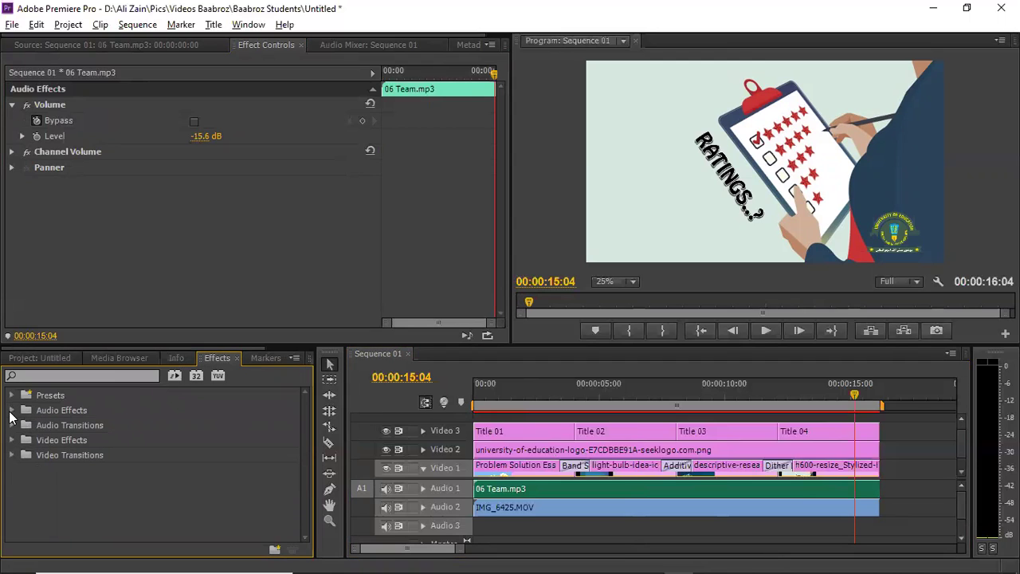
pyautogui.click(11, 425)
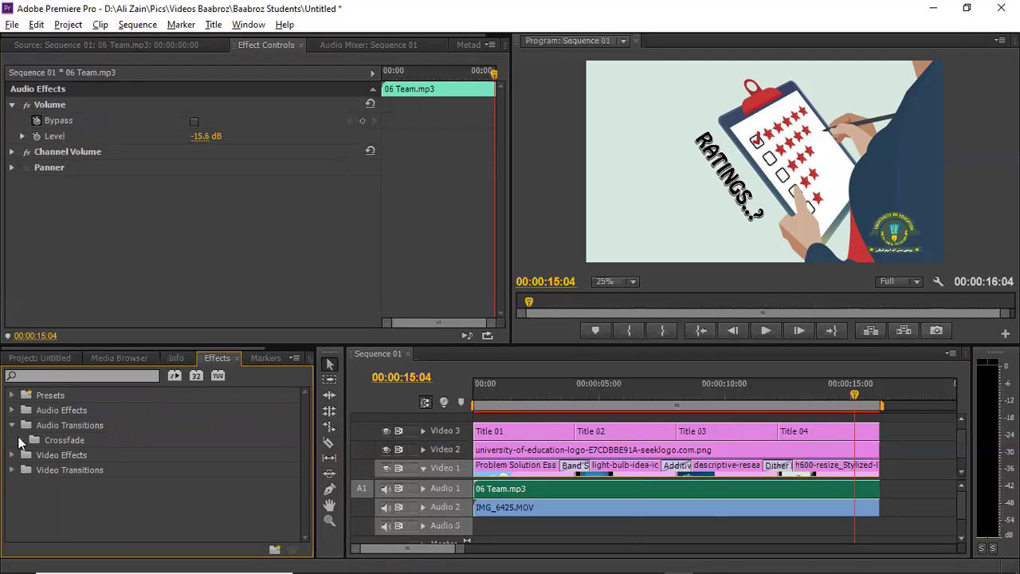
pyautogui.click(20, 440)
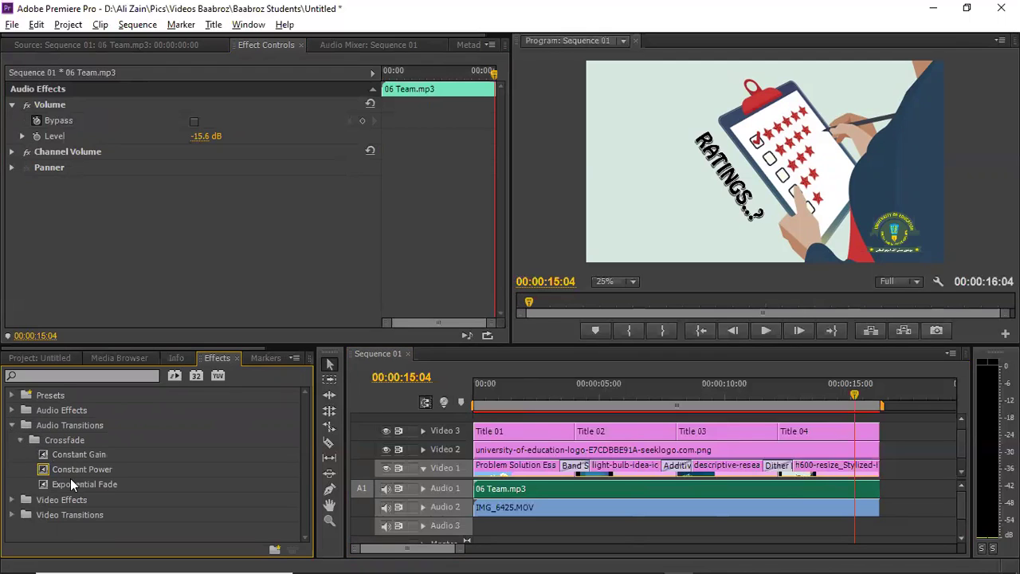
pyautogui.moveTo(80, 487); pyautogui.dragTo(868, 489)
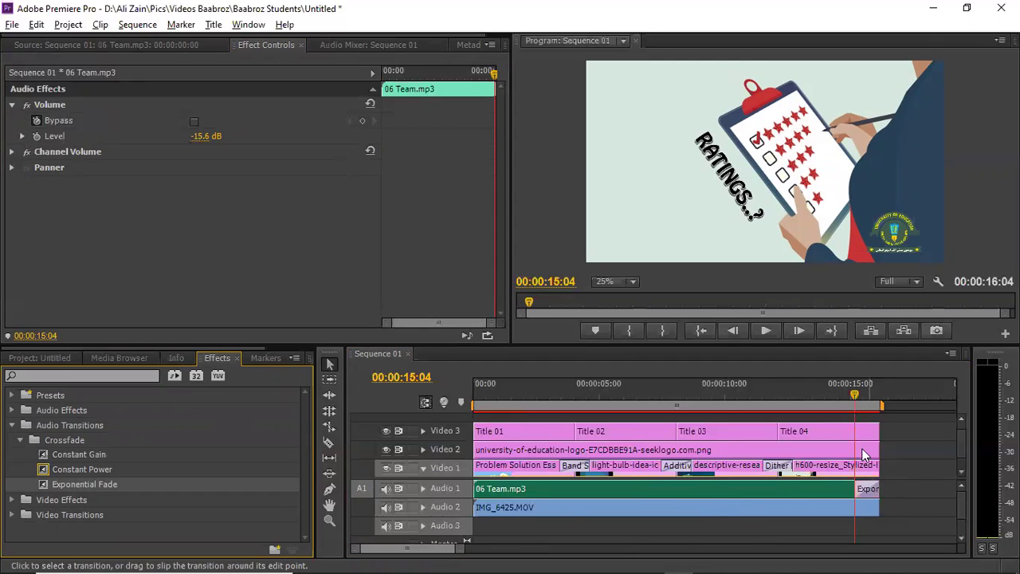
# Play the end of the sequence from 00:00:13:18 to hear the music fade out.
pyautogui.click(818, 391)
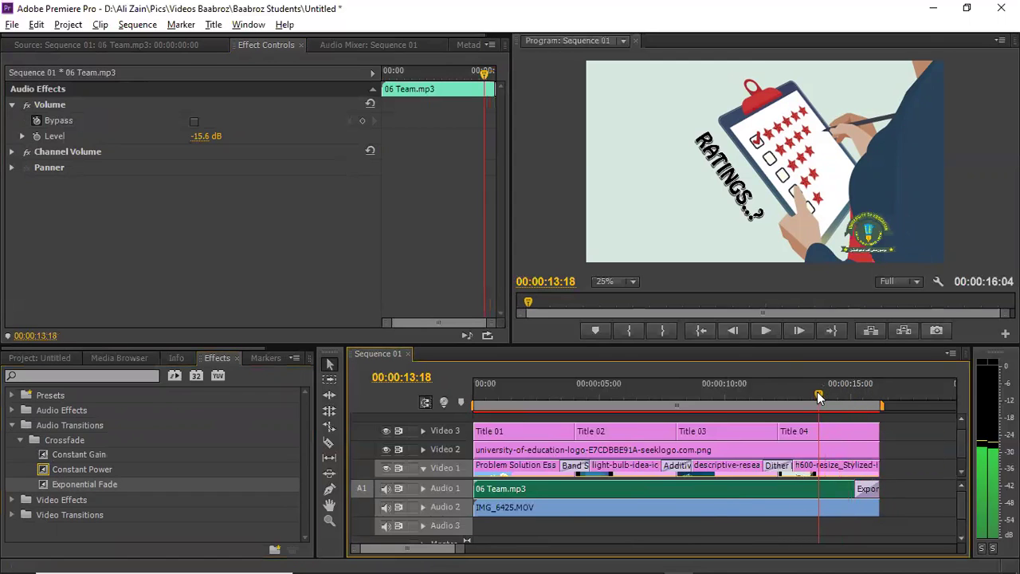
pyautogui.click(766, 328)
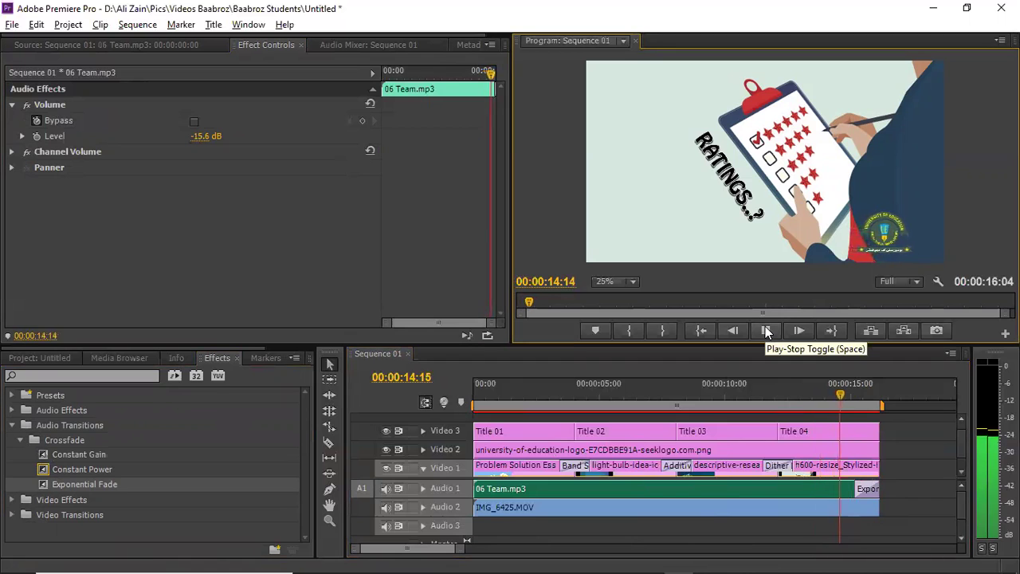
pyautogui.click(766, 330)
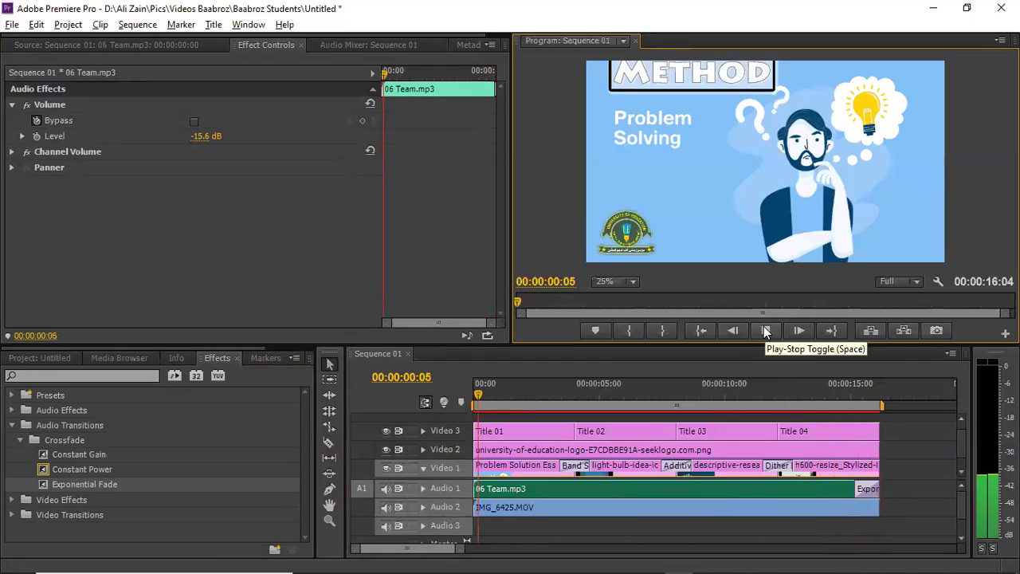
pyautogui.click(766, 329)
# Apply the Exponential Fade crossfade to the end of the IMG_6425.MOV audio on Audio 2.
pyautogui.moveTo(126, 483); pyautogui.dragTo(866, 505)
pyautogui.click(866, 510)
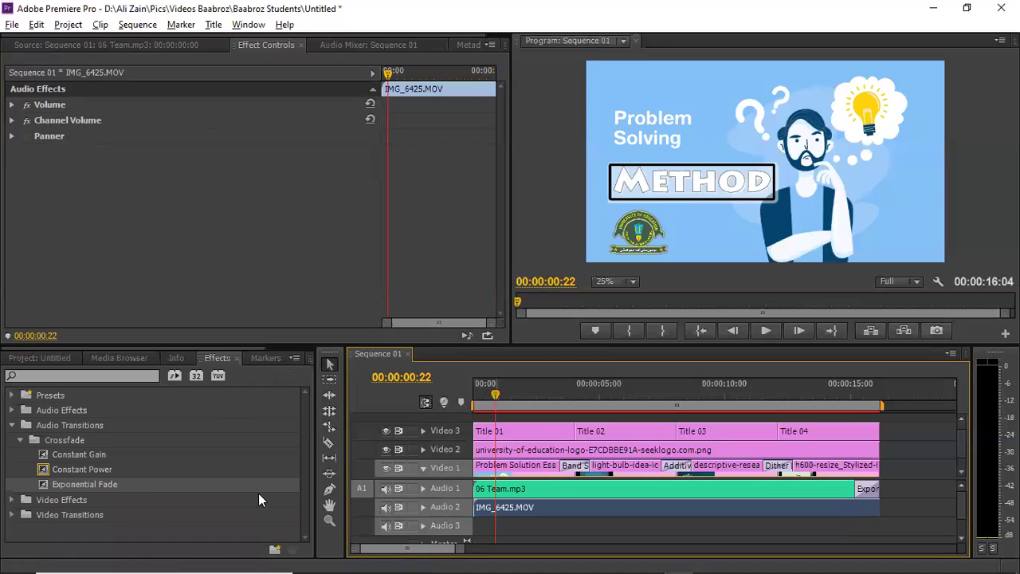
pyautogui.moveTo(99, 484); pyautogui.dragTo(872, 508)
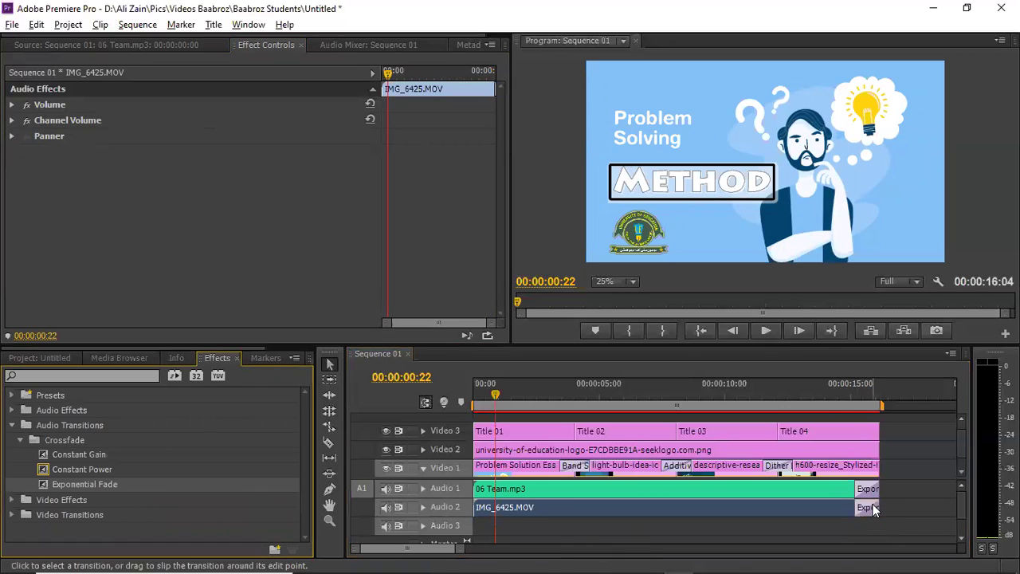
# Play the sequence's last seconds through to the end to hear both audio fades, and move the playhead to 00:00:06:07.
pyautogui.click(817, 387)
pyautogui.click(769, 336)
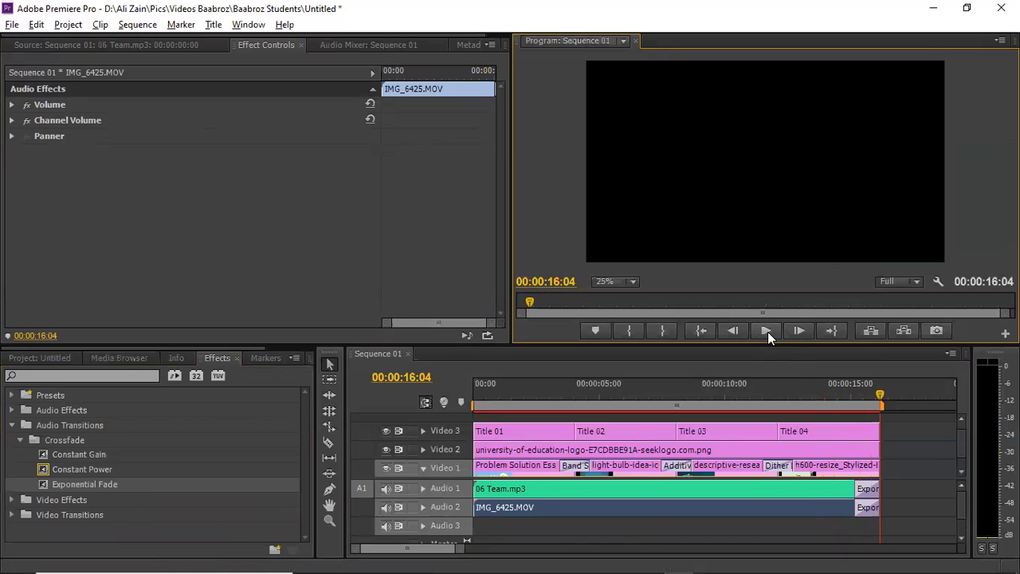
pyautogui.moveTo(879, 396); pyautogui.dragTo(632, 393)
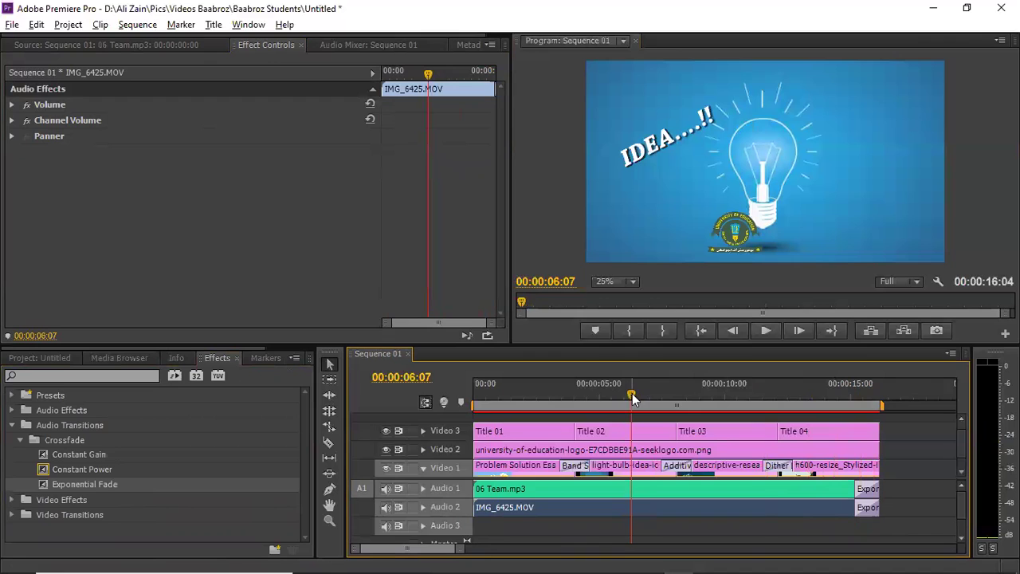
# Select the 06 Team clip on Audio 1 and show its Volume settings in Effect Controls.
pyautogui.click(648, 491)
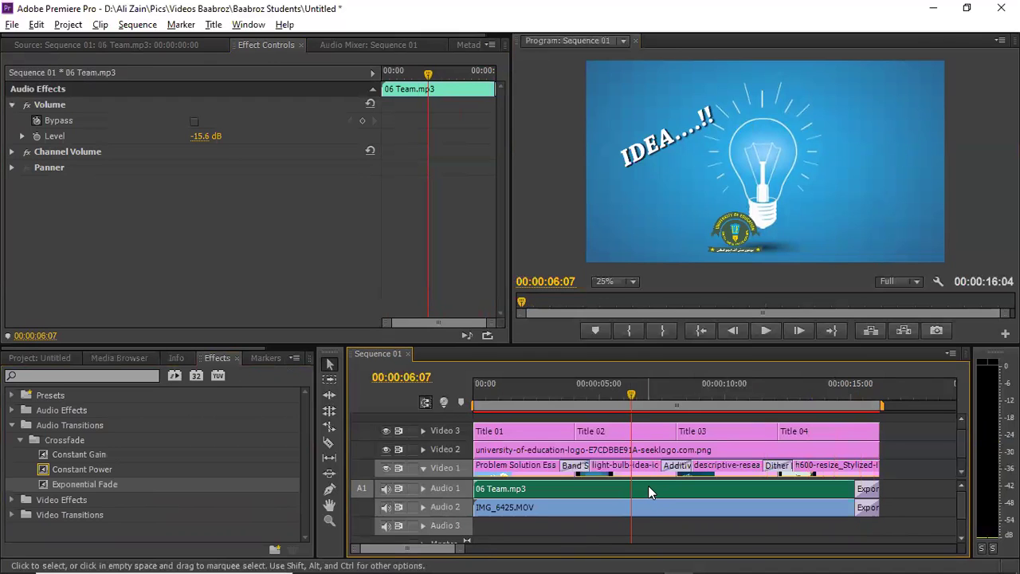
pyautogui.doubleClick(648, 487)
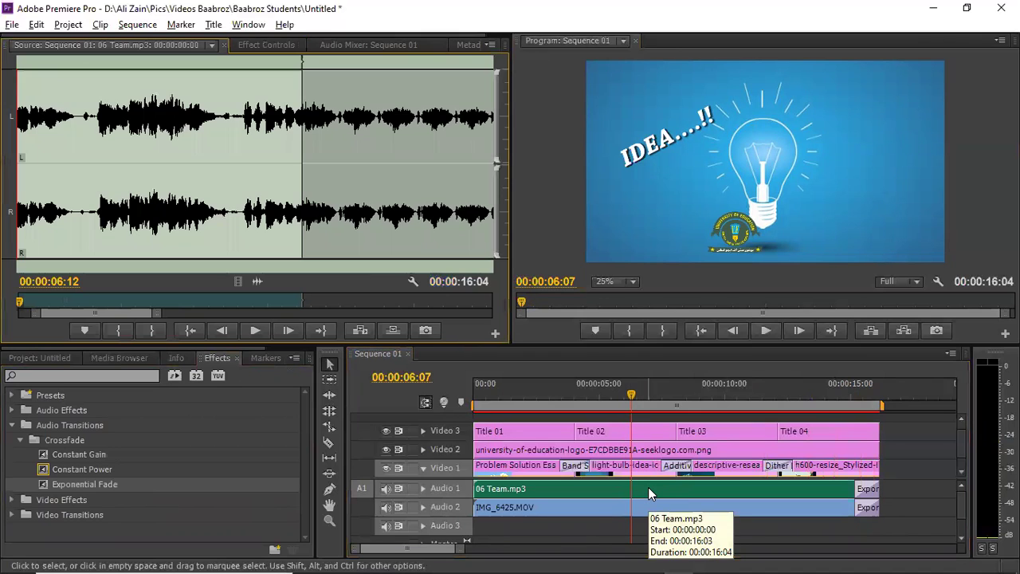
pyautogui.click(267, 45)
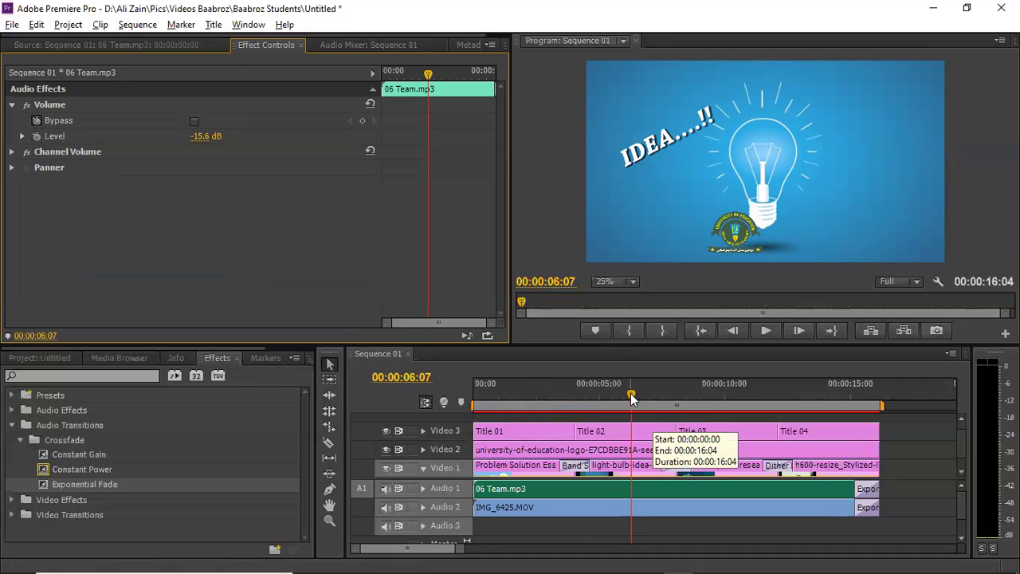
# At 00:00:00:00, set the 06 Team clip's volume Level to 0 dB and enable Level keyframing.
pyautogui.moveTo(632, 393); pyautogui.dragTo(555, 388)
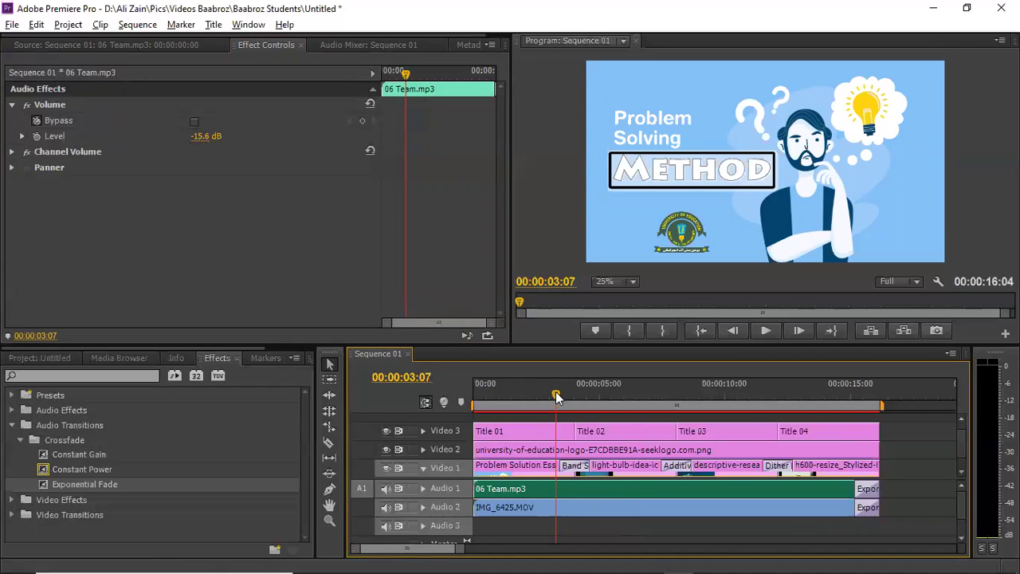
pyautogui.moveTo(555, 391); pyautogui.dragTo(548, 389)
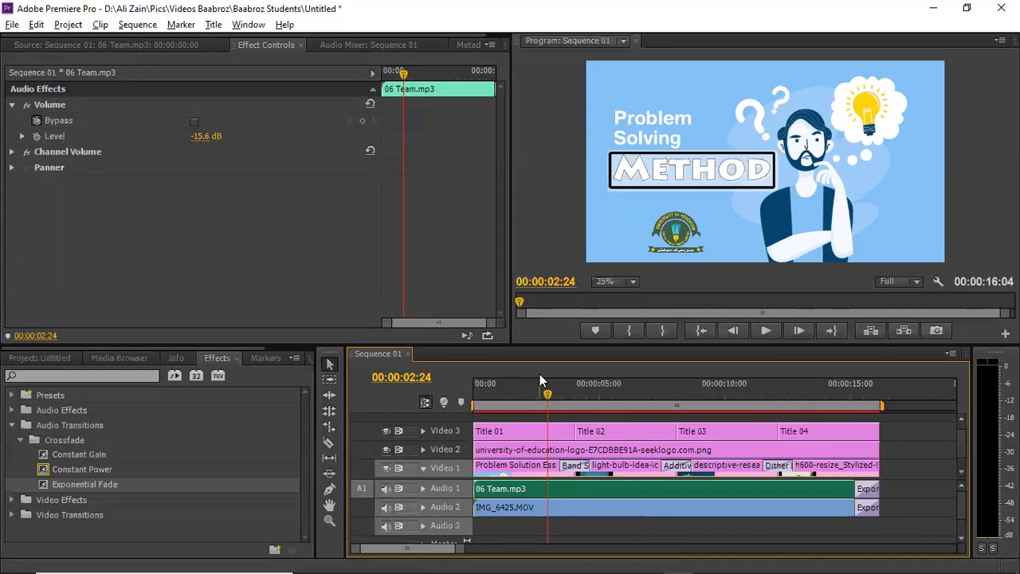
pyautogui.moveTo(548, 396); pyautogui.dragTo(424, 390)
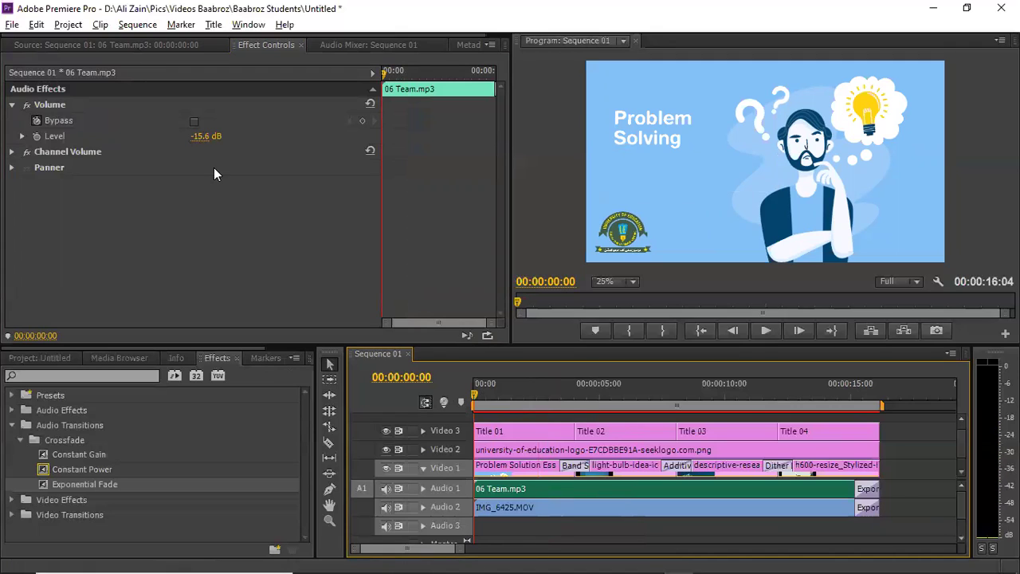
pyautogui.click(204, 138)
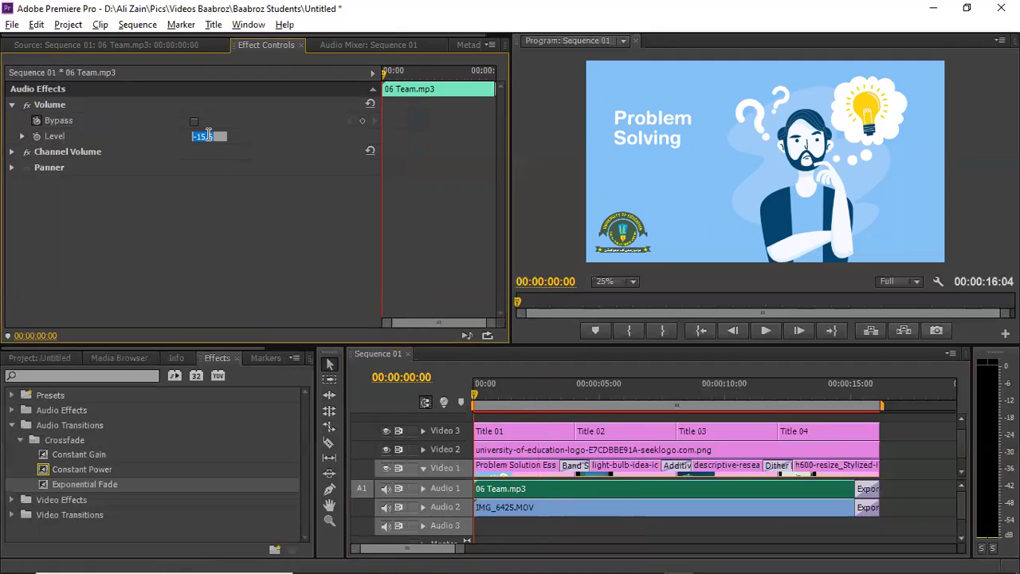
pyautogui.write('0')
pyautogui.press('Return')
pyautogui.click(36, 136)
# Add a volume Level keyframe to the 06 Team clip at 00:00:02:02, keeping 0 dB.
pyautogui.click(475, 392)
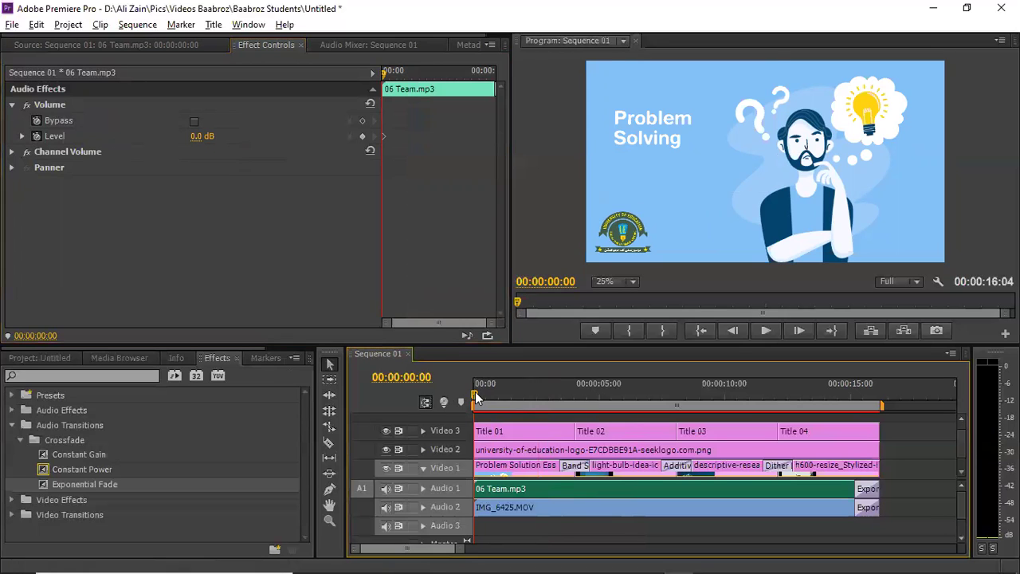
pyautogui.press('space')
pyautogui.moveTo(488, 393); pyautogui.dragTo(526, 393)
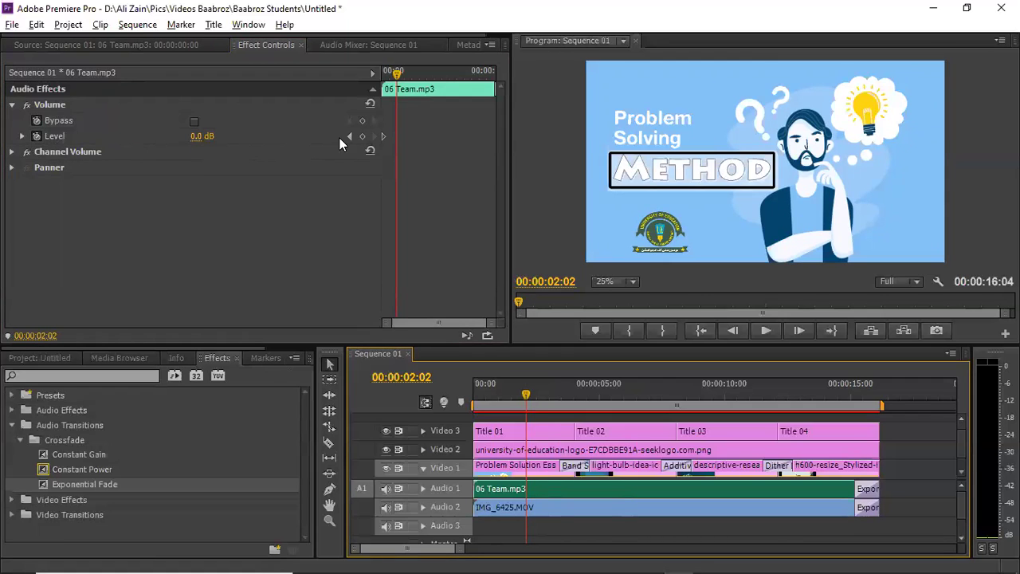
pyautogui.click(362, 137)
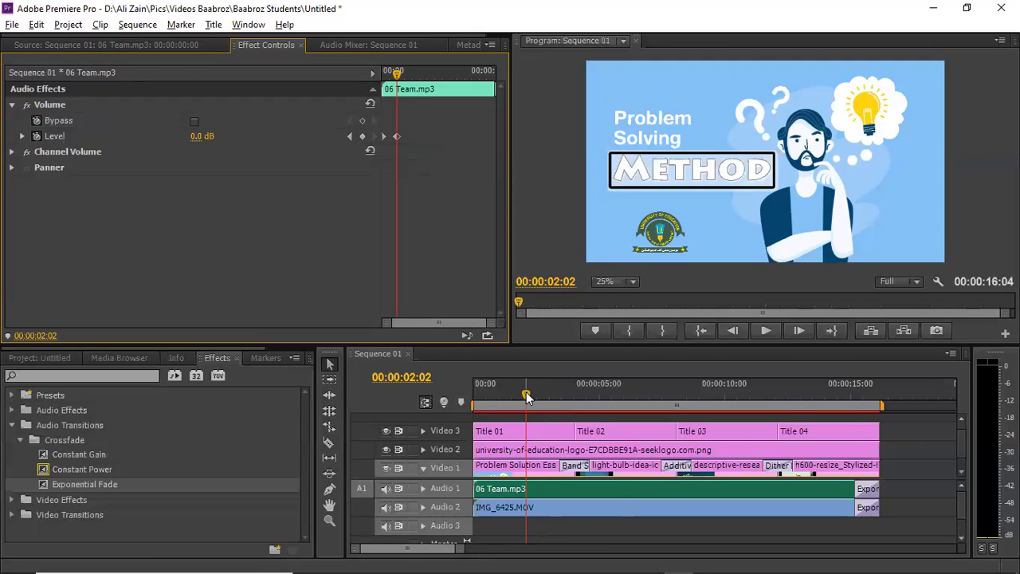
# Lower the 06 Team clip's Level to -15 dB at 00:00:03:01 and add a keyframe holding it at 00:00:06:05.
pyautogui.moveTo(526, 397); pyautogui.dragTo(550, 389)
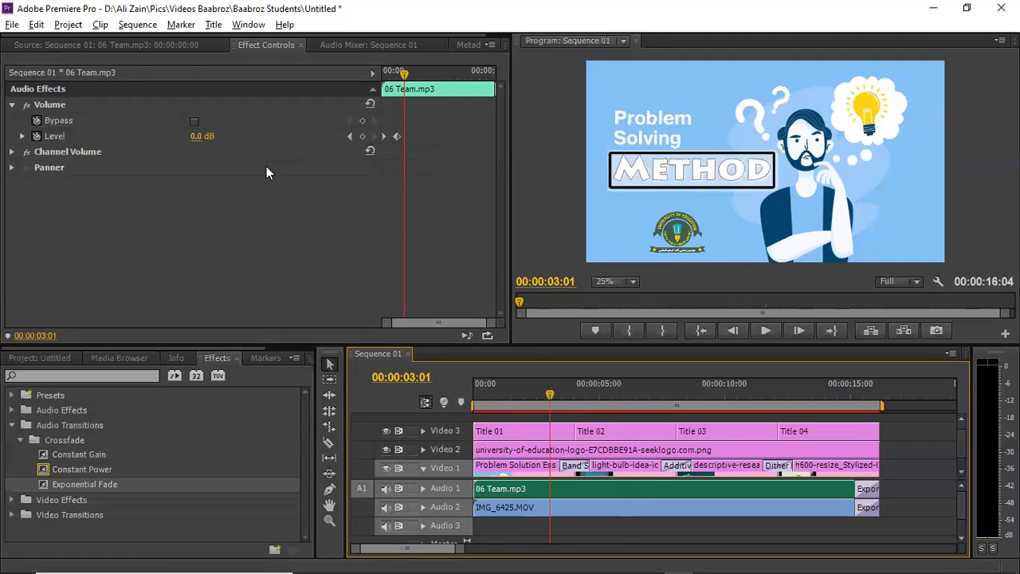
pyautogui.click(206, 137)
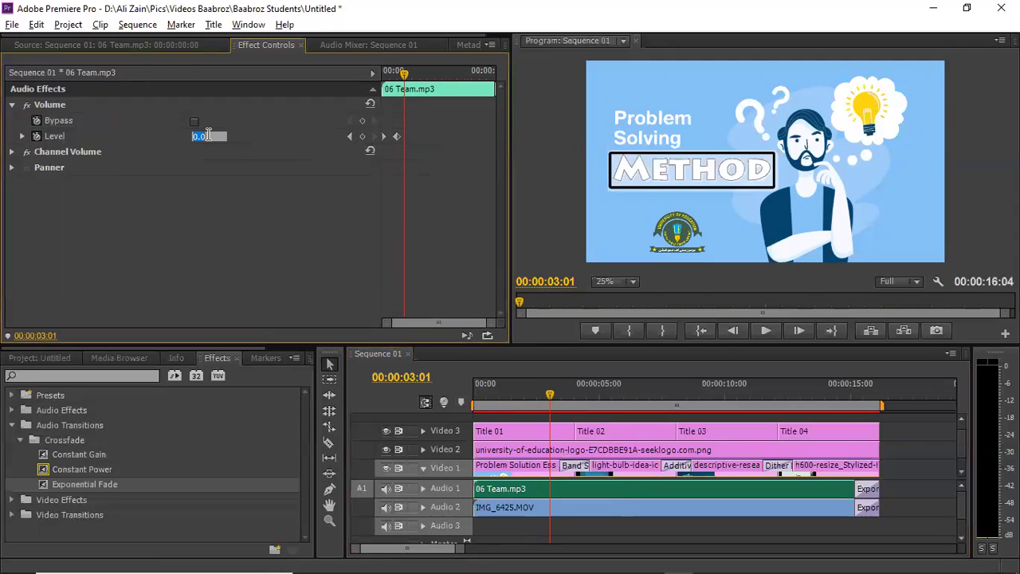
pyautogui.write('-15')
pyautogui.press('Return')
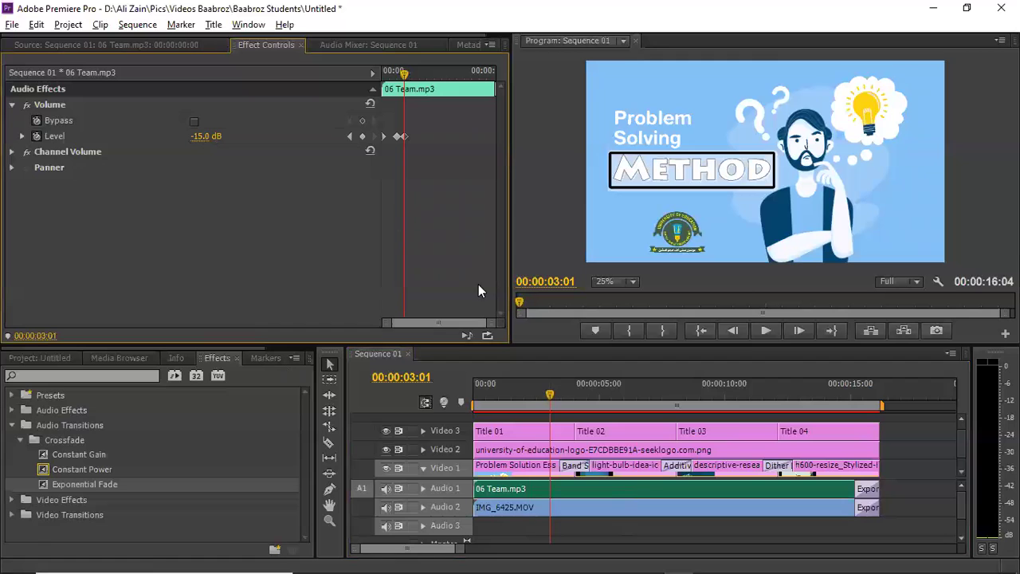
pyautogui.moveTo(551, 393); pyautogui.dragTo(630, 389)
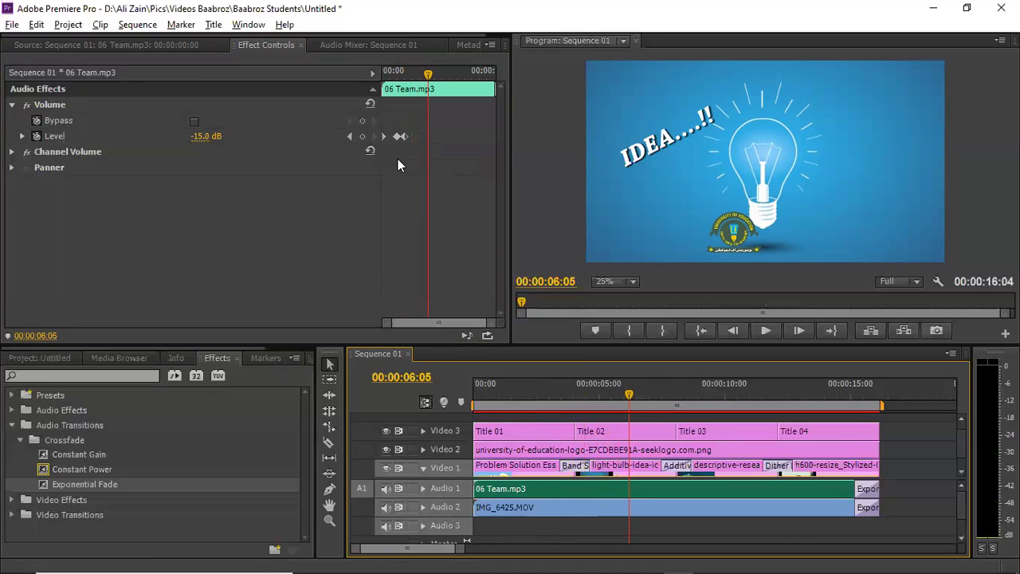
pyautogui.click(363, 137)
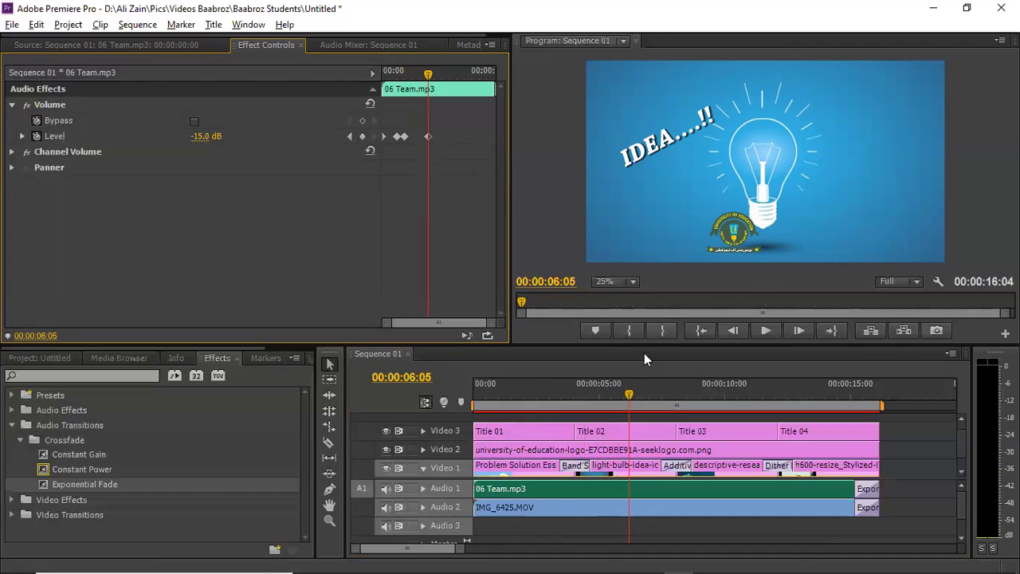
# Raise the 06 Team clip's Level to 0 dB at 00:00:06:19 and add a keyframe holding it at 00:00:10:01.
pyautogui.moveTo(630, 392); pyautogui.dragTo(645, 392)
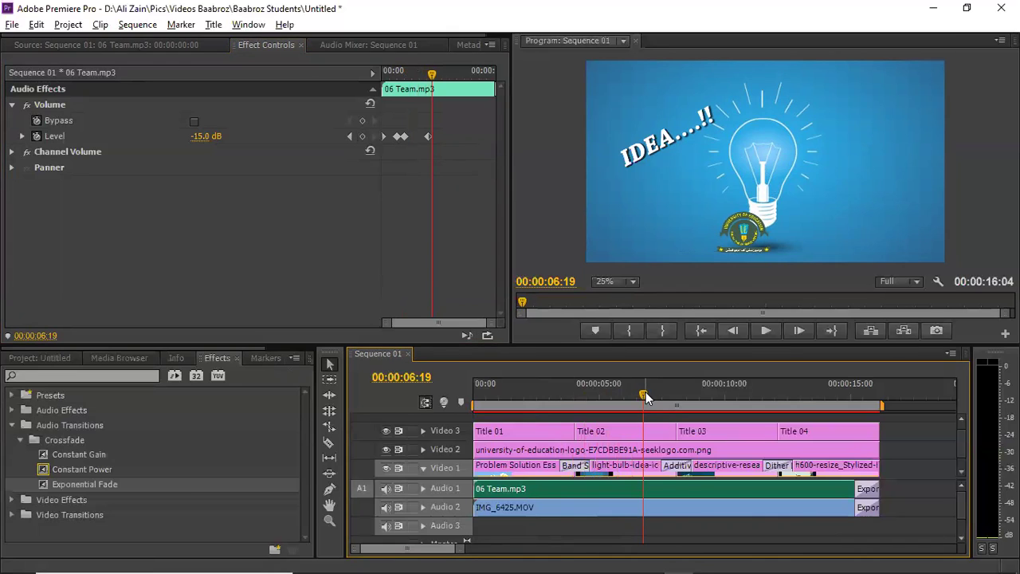
pyautogui.click(201, 137)
pyautogui.write('0')
pyautogui.press('Return')
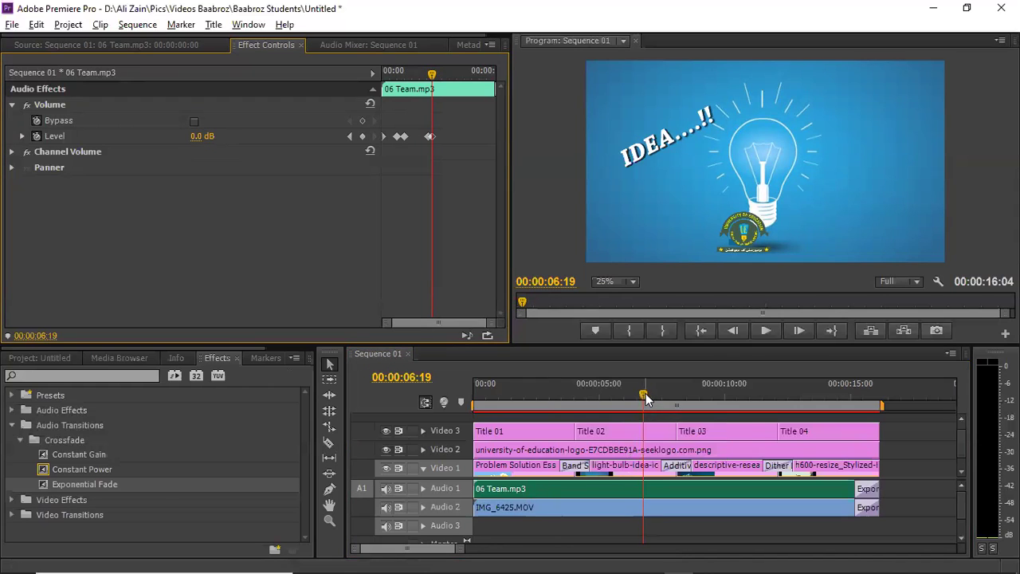
pyautogui.moveTo(643, 393); pyautogui.dragTo(726, 389)
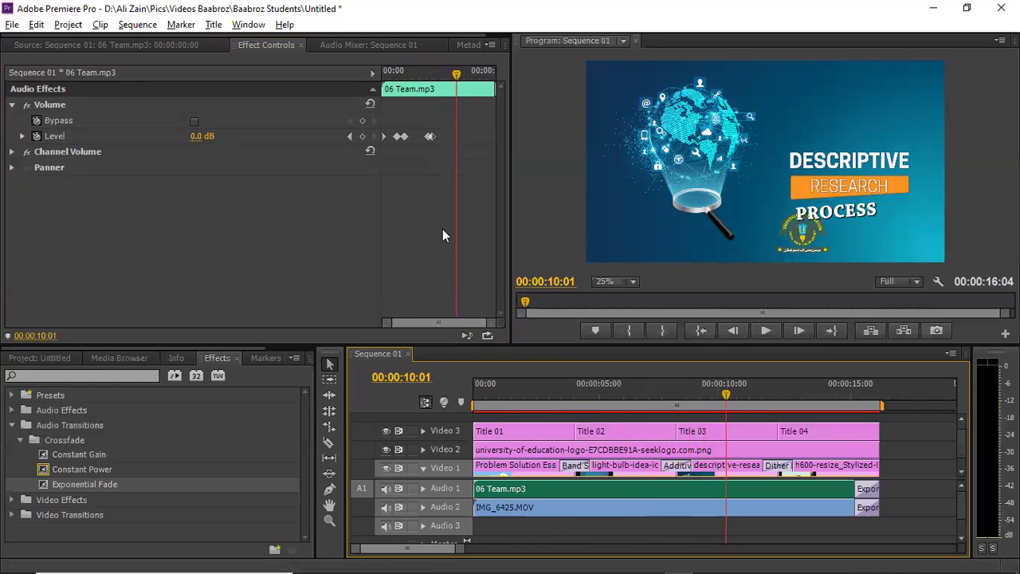
pyautogui.click(363, 138)
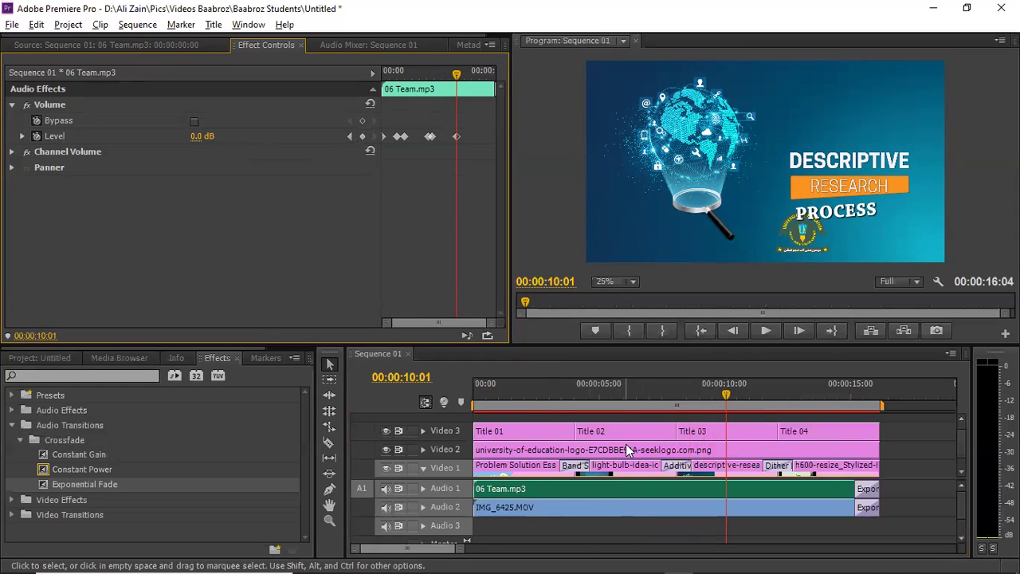
# Play the sequence from the start to about 00:00:12:08 to hear the music level changes, return to the start and deselect the clip.
pyautogui.click(700, 329)
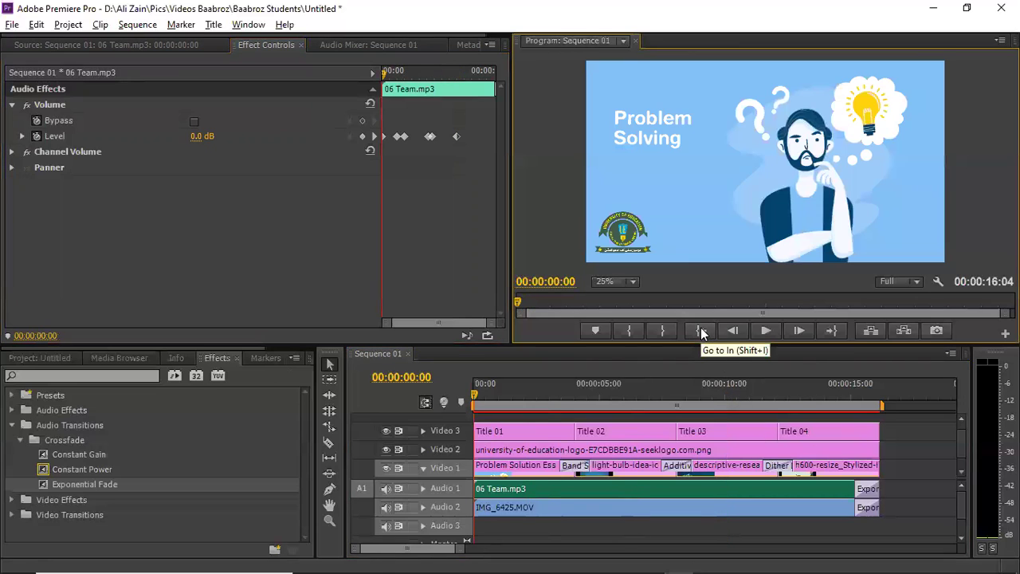
pyautogui.click(764, 333)
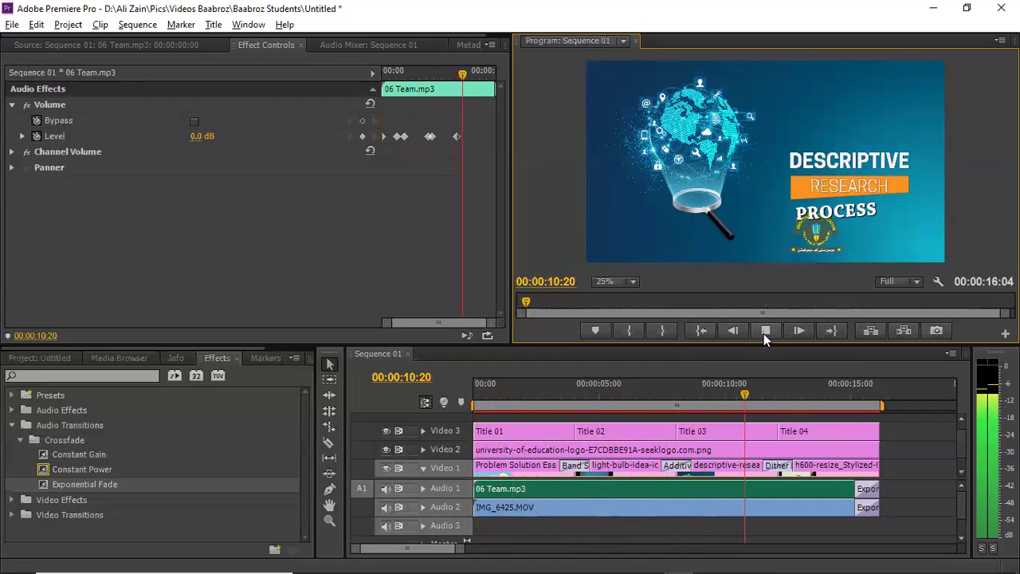
pyautogui.click(763, 335)
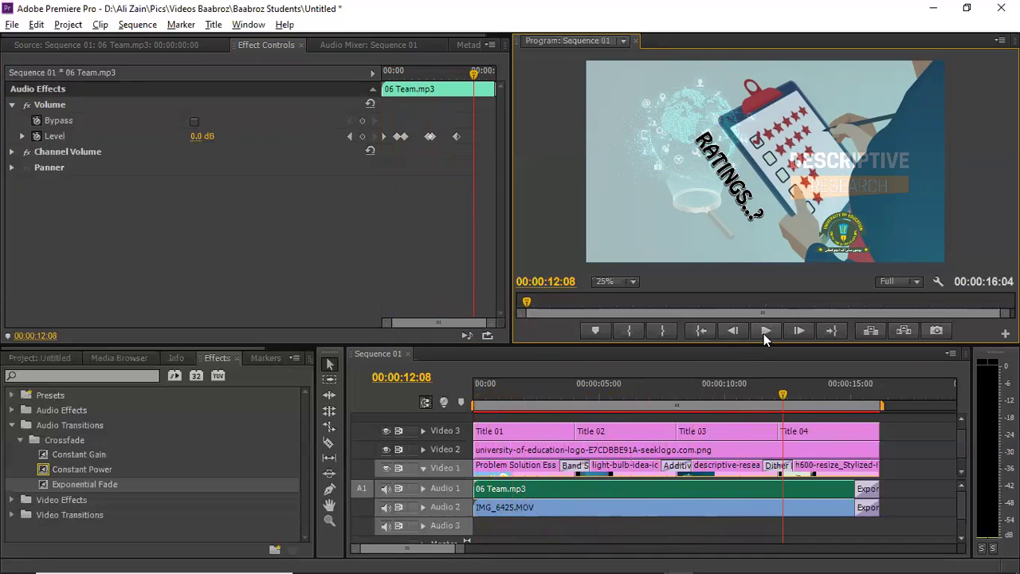
pyautogui.click(700, 330)
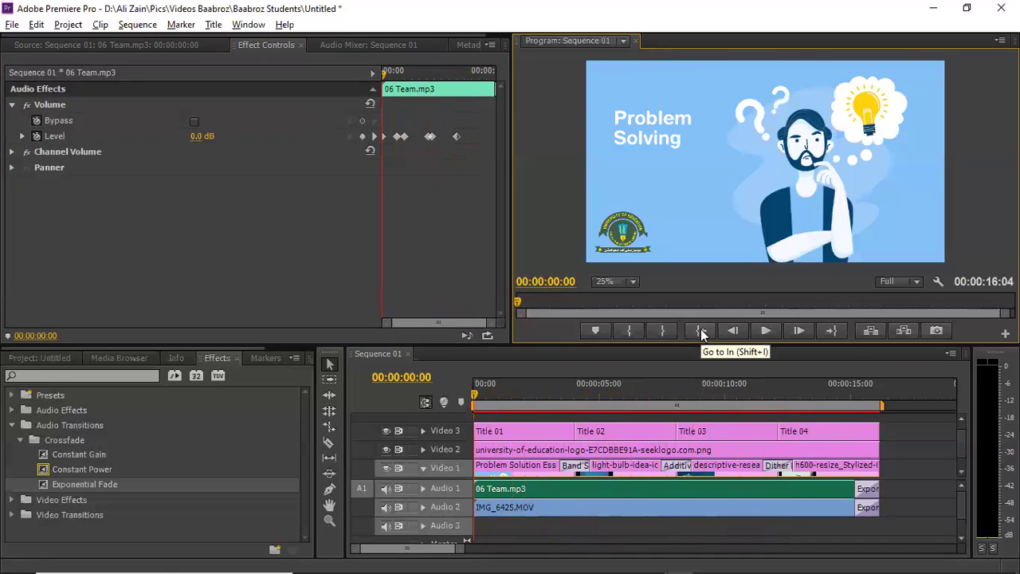
pyautogui.click(917, 443)
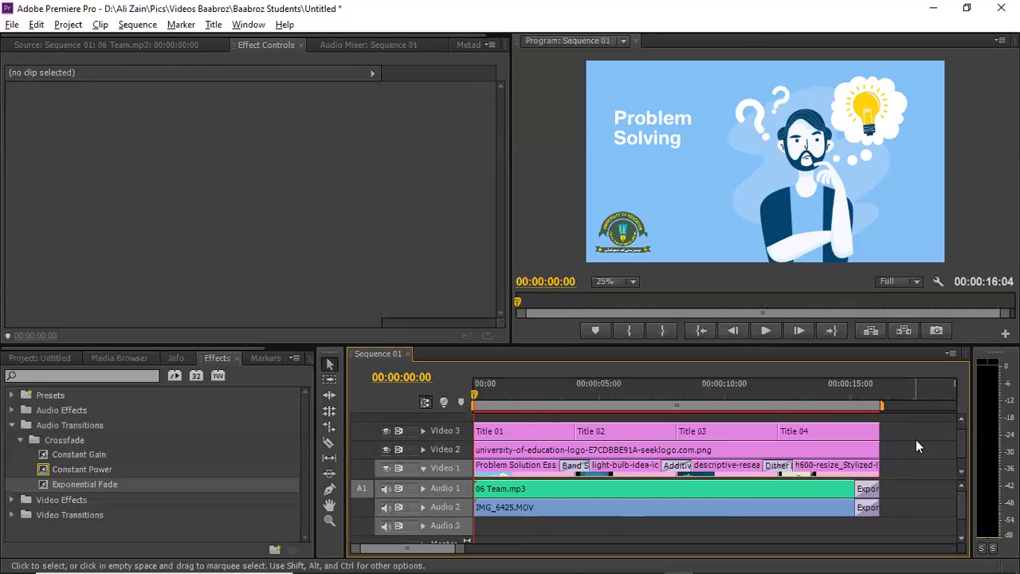